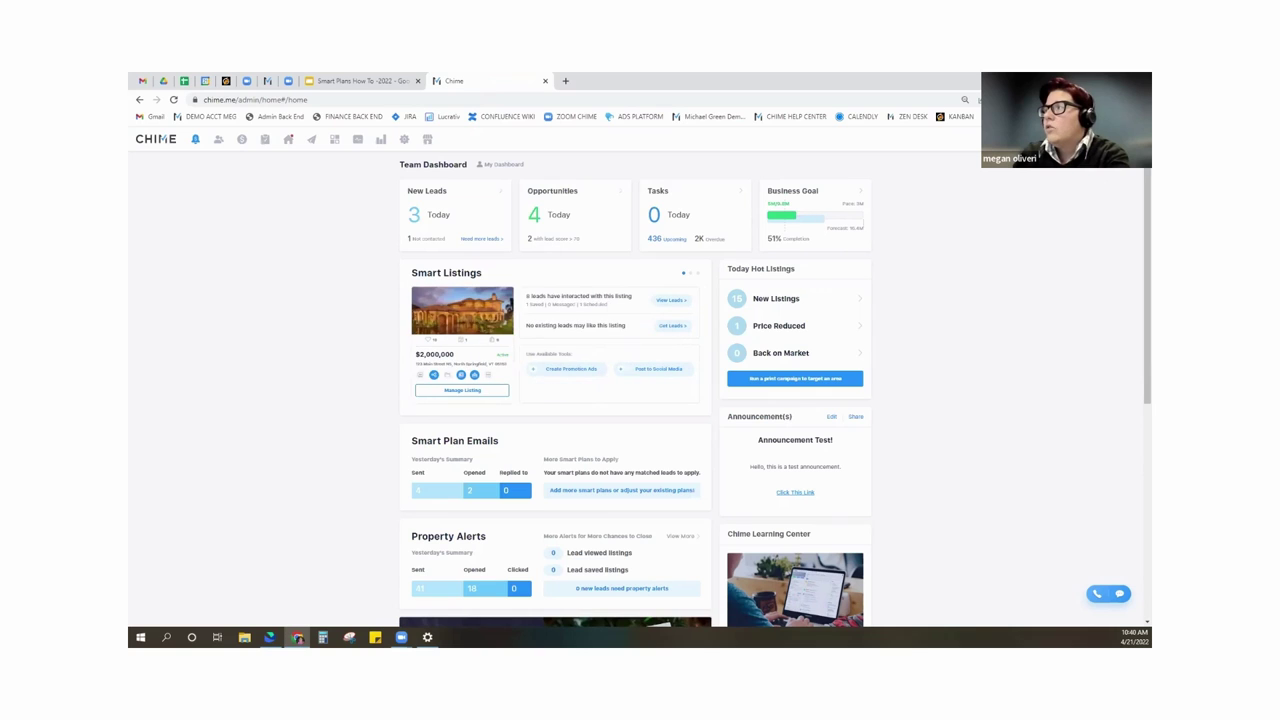
# Open the Chime Help Center, search it for "property alerts", and close the Help Center page after viewing the suggested articles.
pyautogui.click(1090, 140)
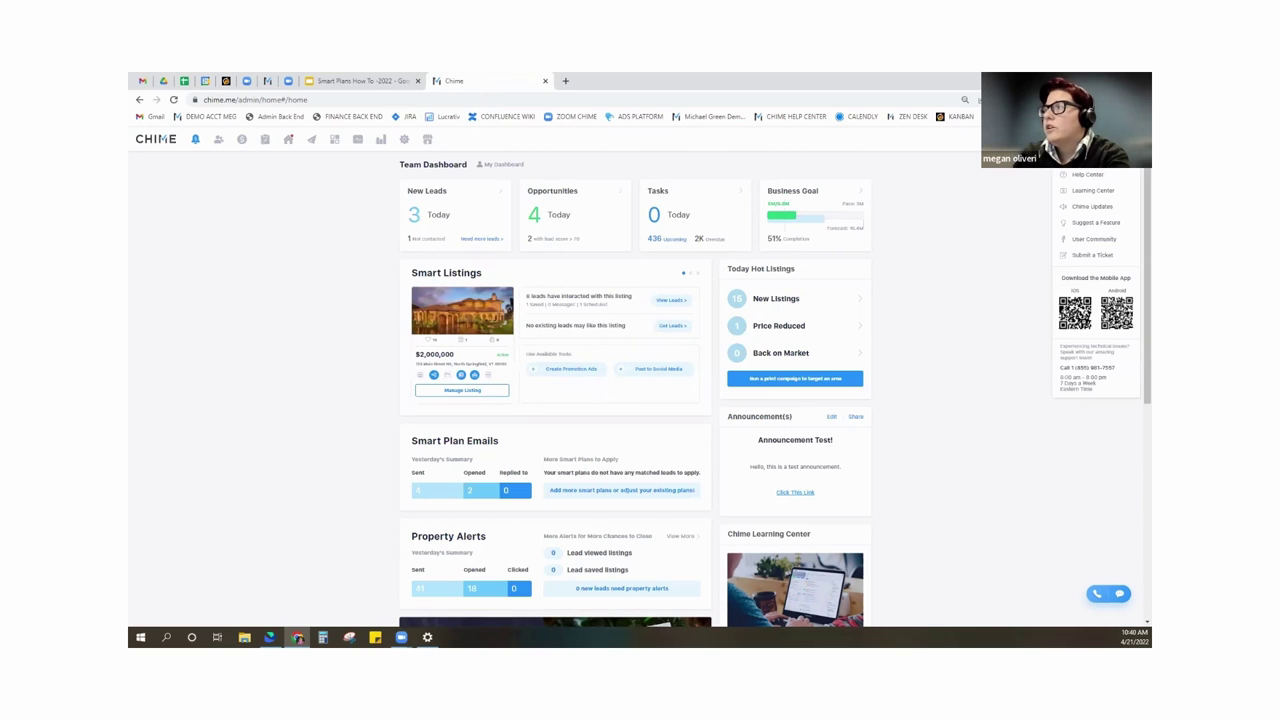
pyautogui.click(1089, 176)
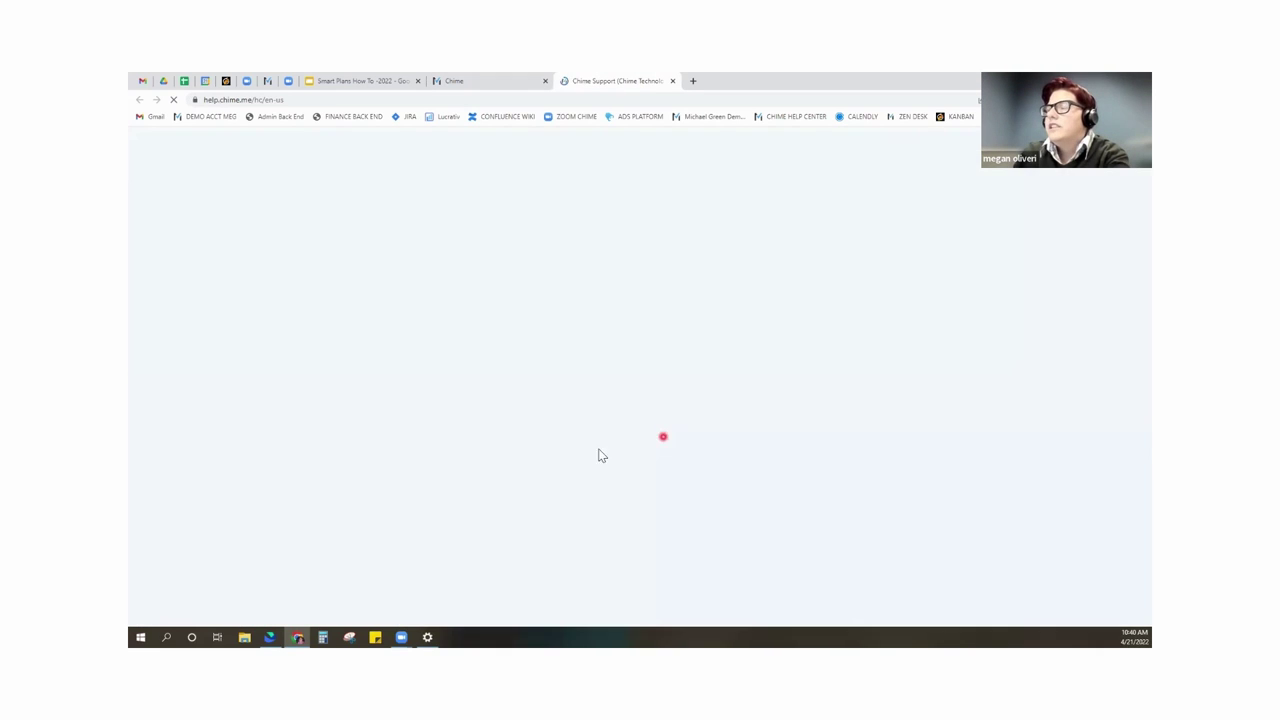
pyautogui.click(564, 318)
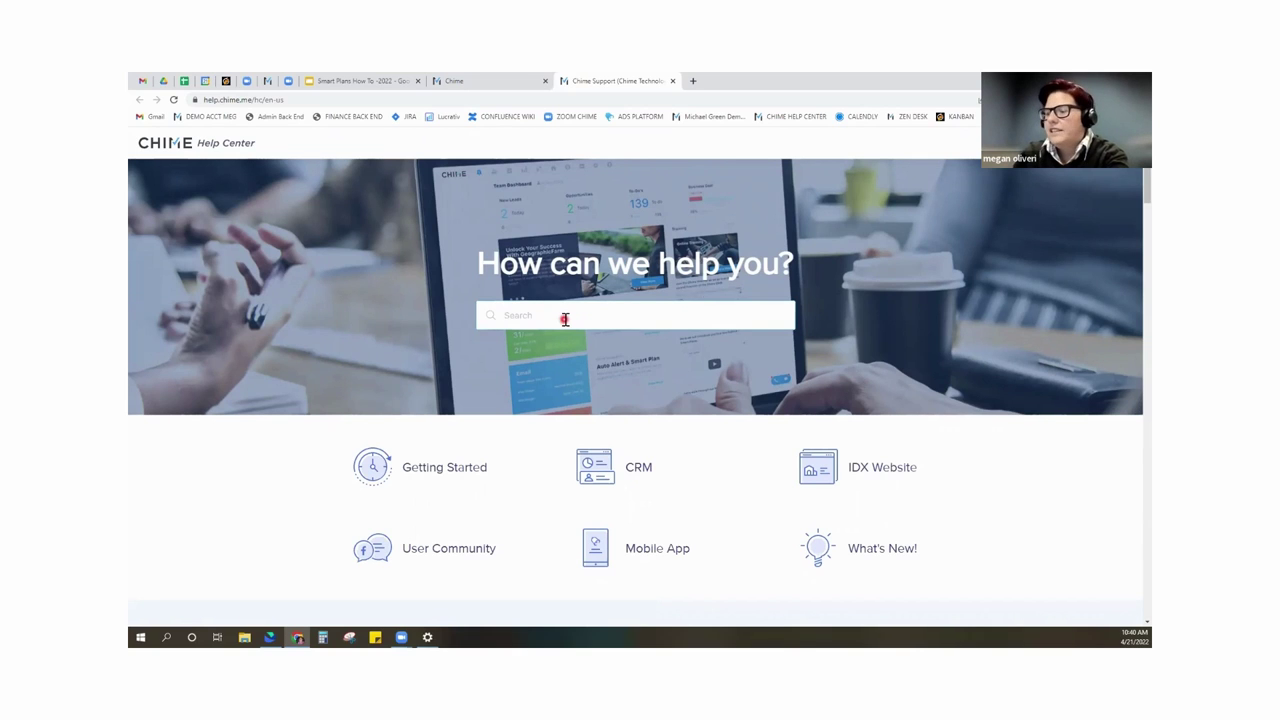
pyautogui.write('pro')
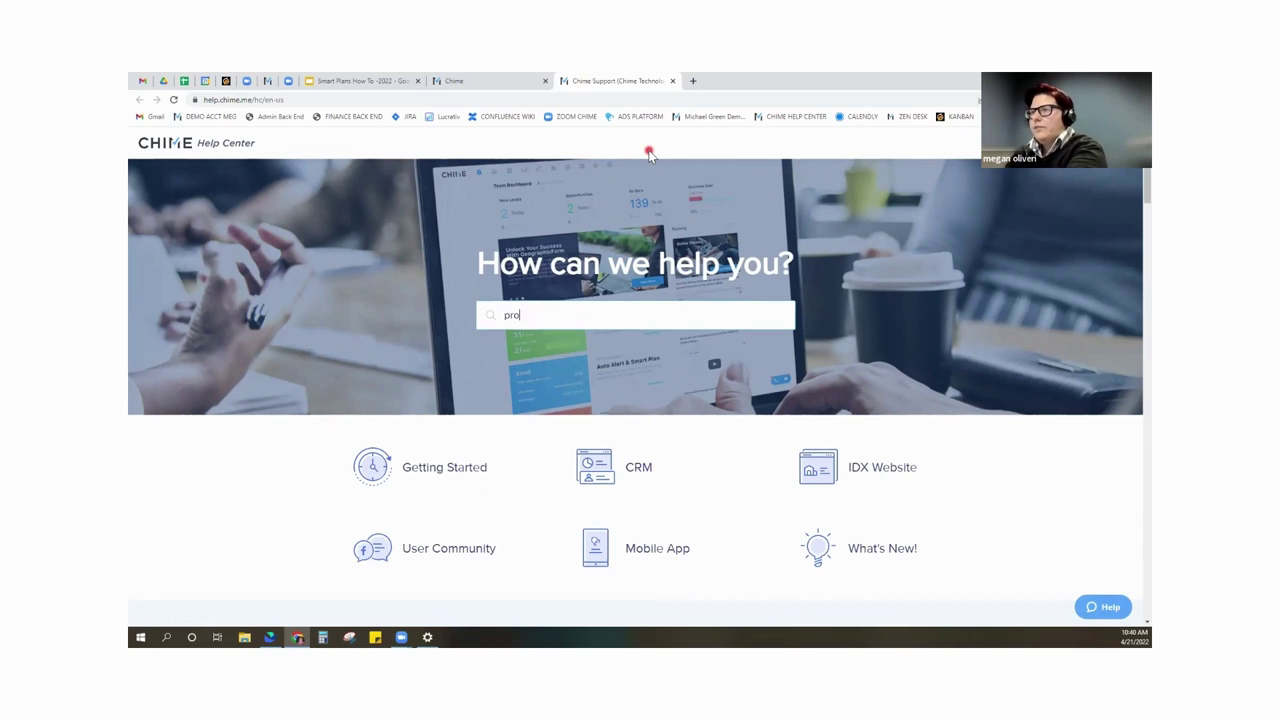
pyautogui.write('perty')
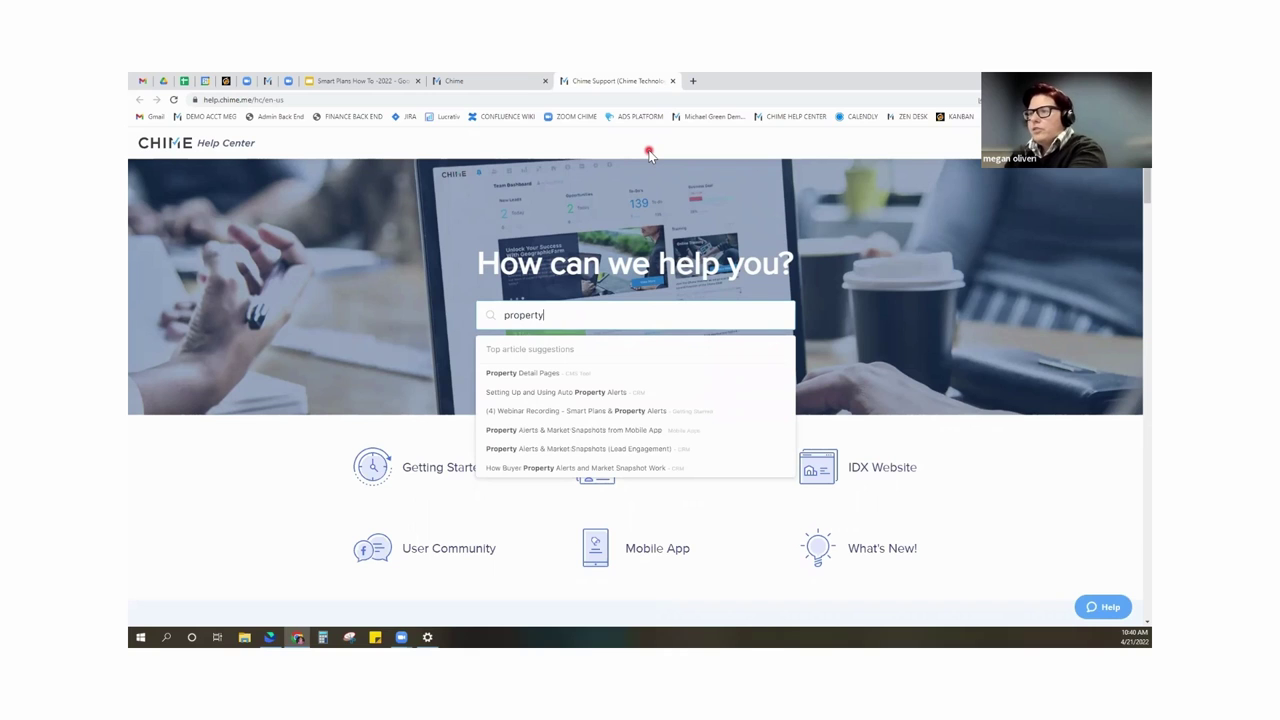
pyautogui.write(' alerts')
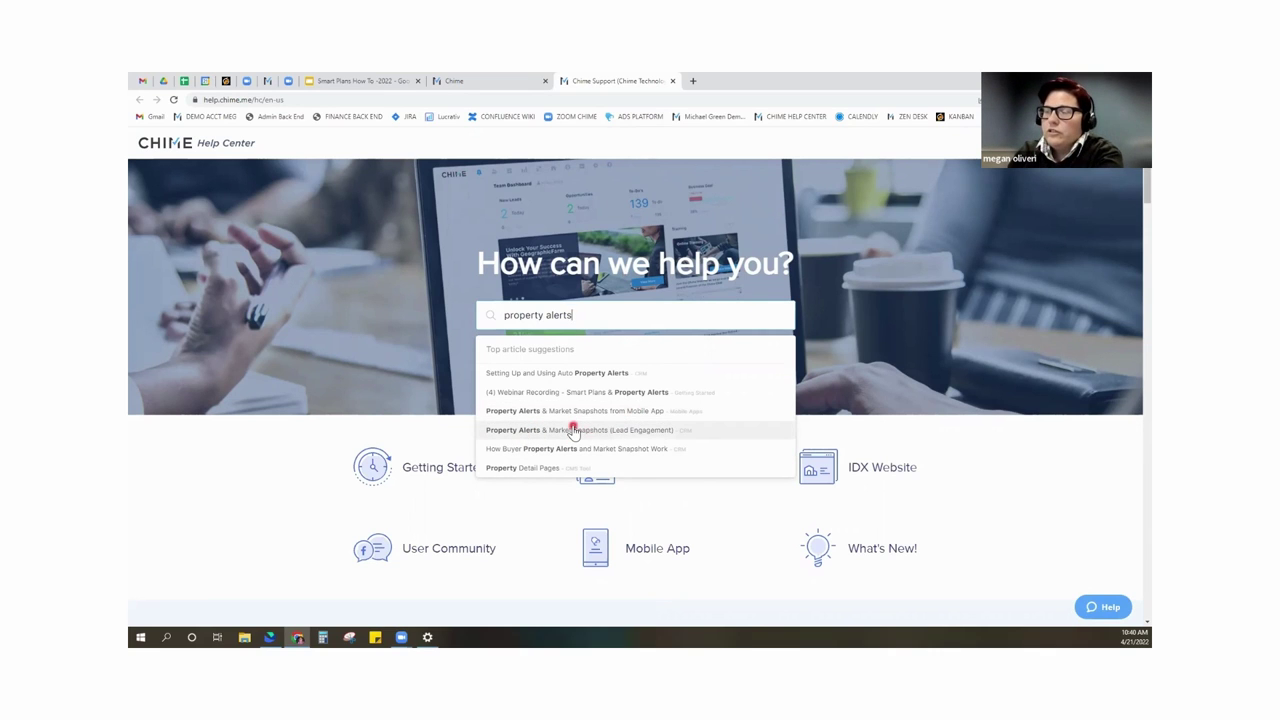
pyautogui.click(676, 81)
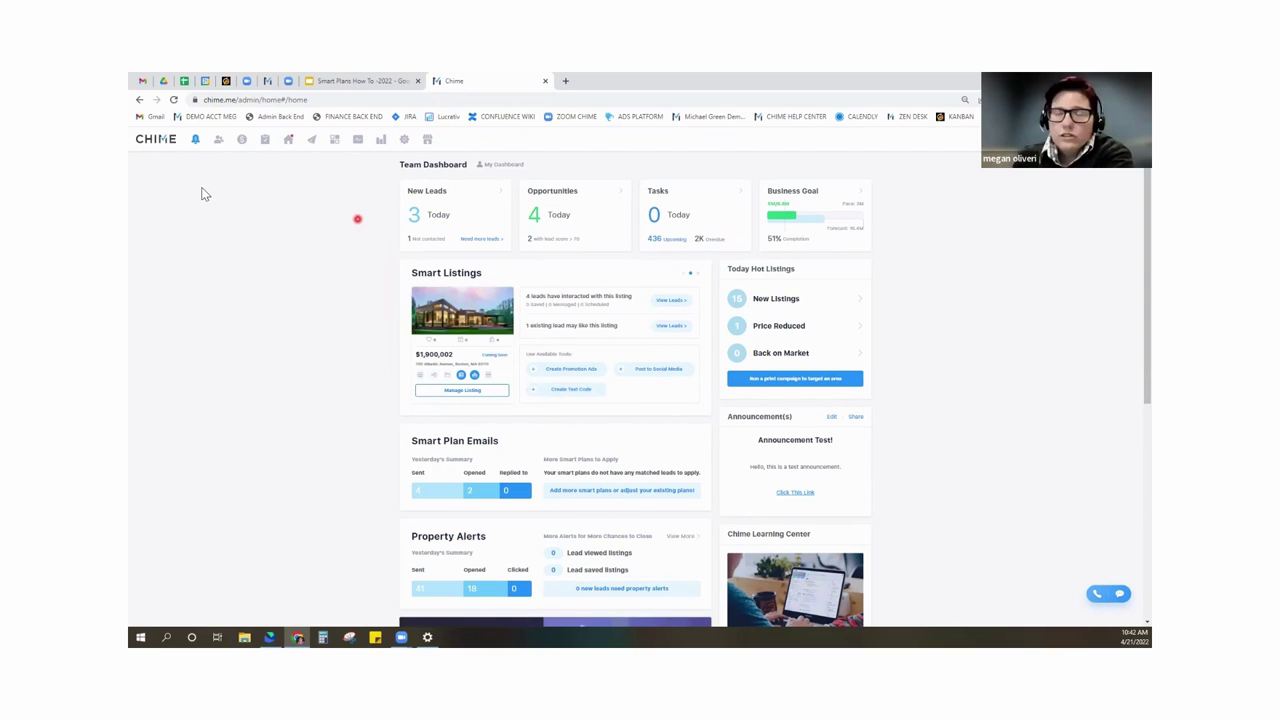
# Open the Auto Property Alerts settings, look over the Market Snapshot and Market Report options, and return to Property Alert.
pyautogui.click(404, 141)
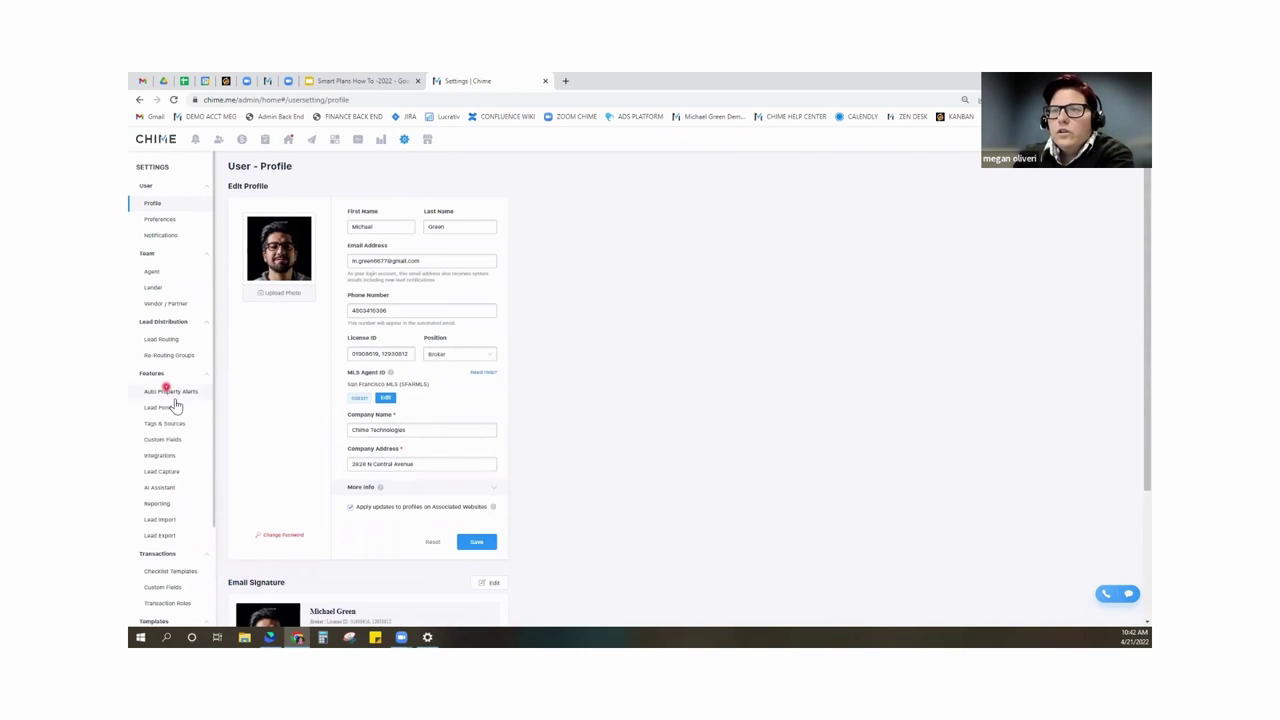
pyautogui.click(172, 393)
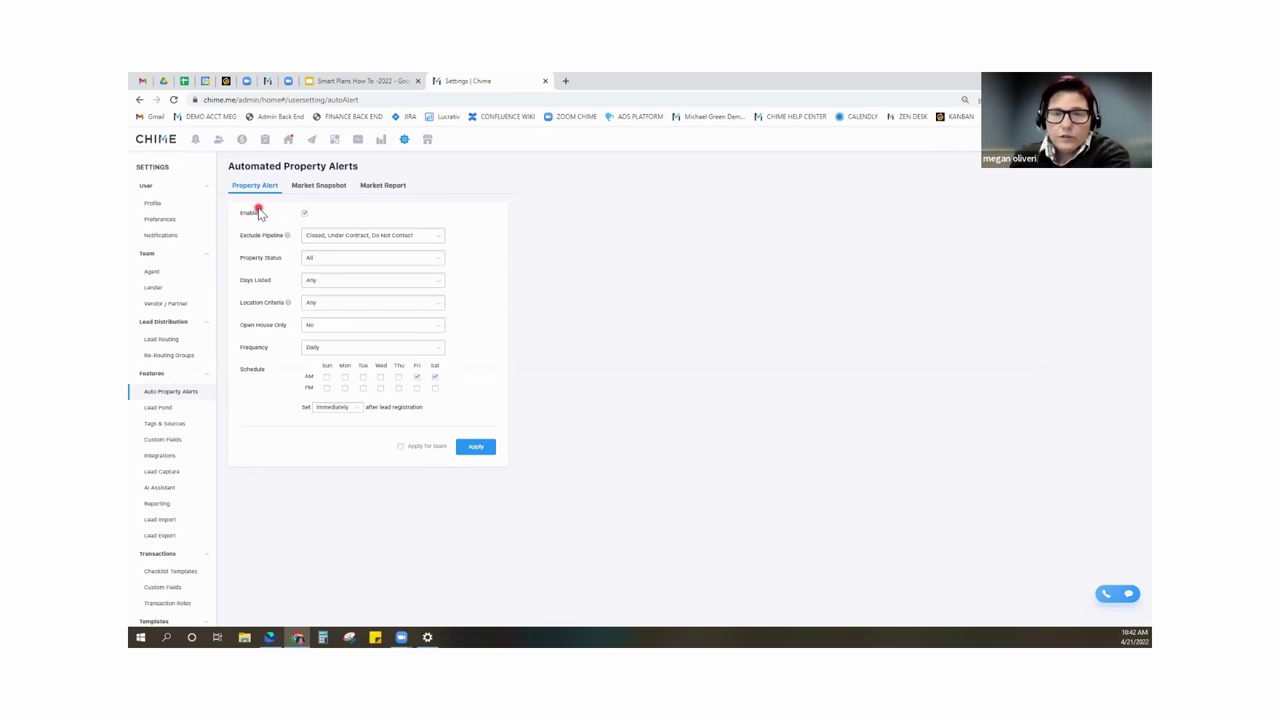
pyautogui.click(313, 190)
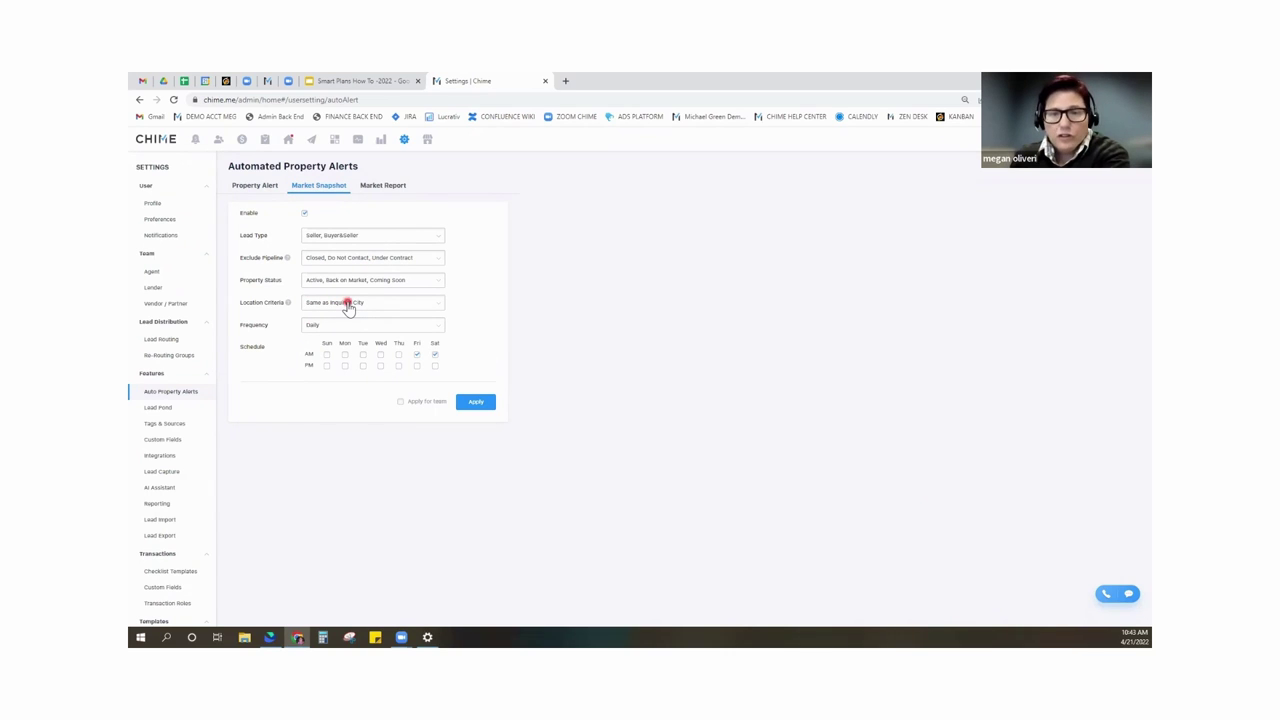
pyautogui.click(373, 186)
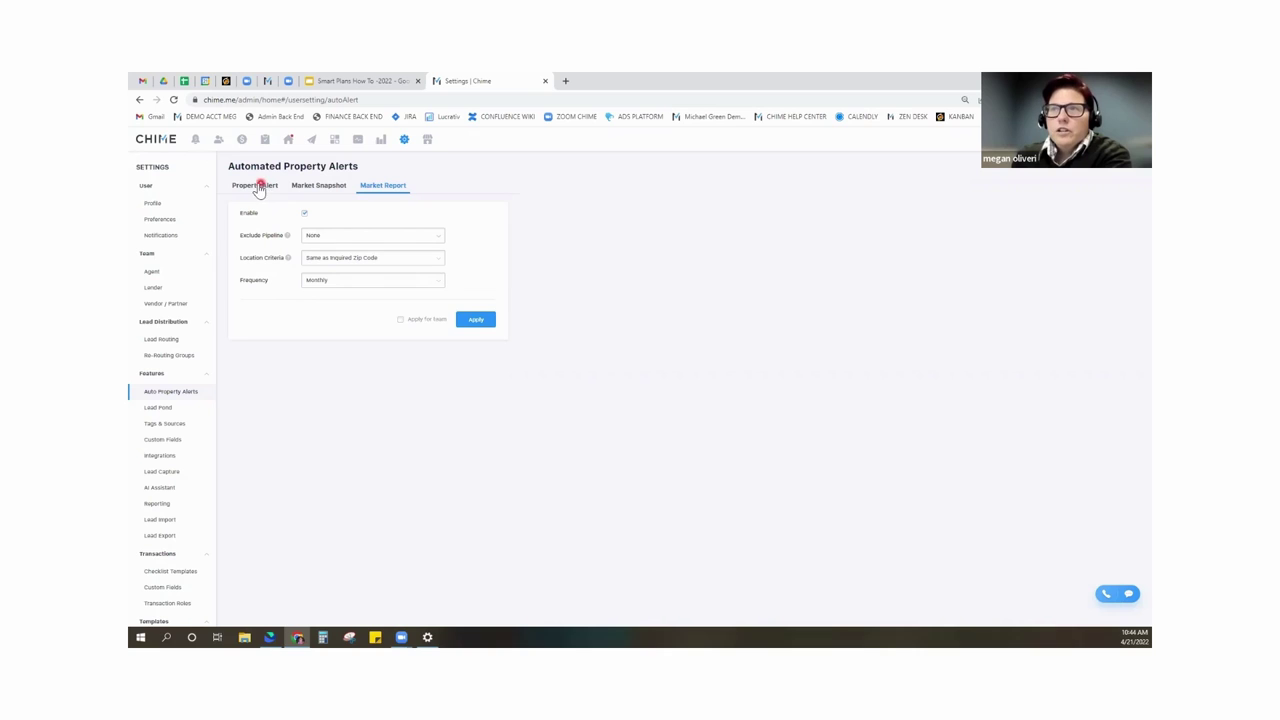
pyautogui.click(258, 187)
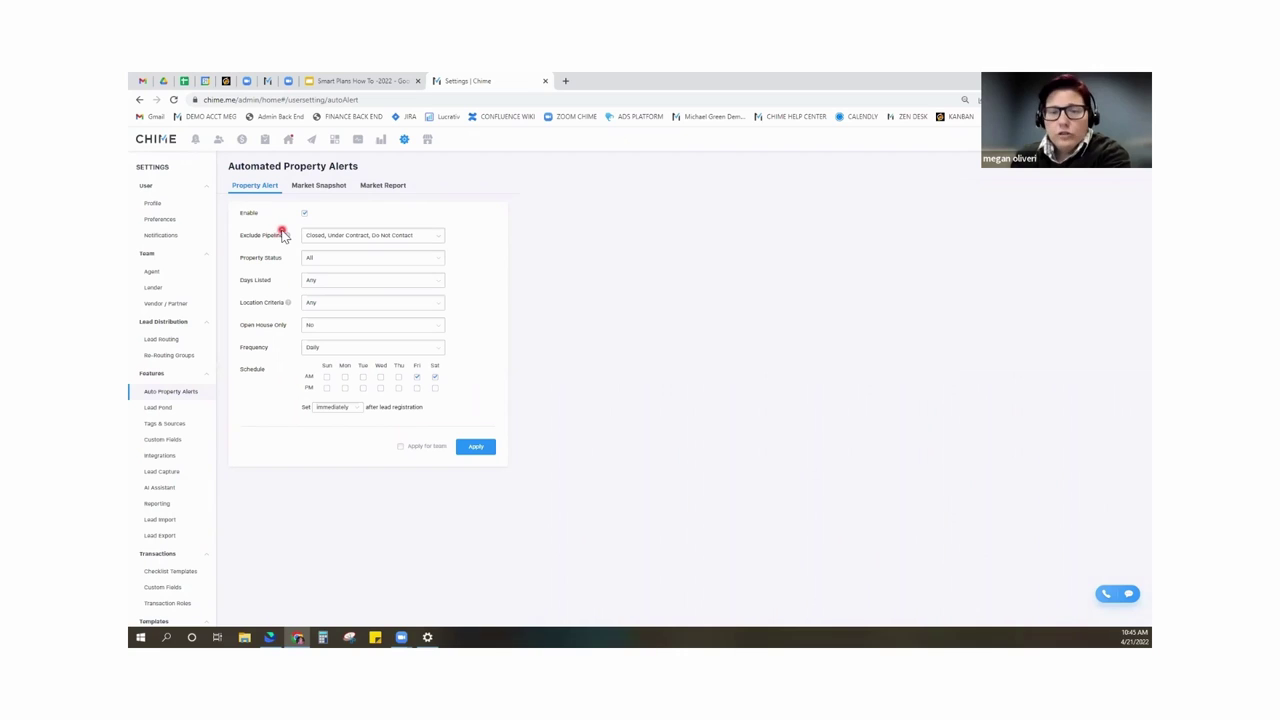
# Examine the full list of pipeline stages that can be excluded from property alerts, leaving the selection as it is.
pyautogui.click(438, 238)
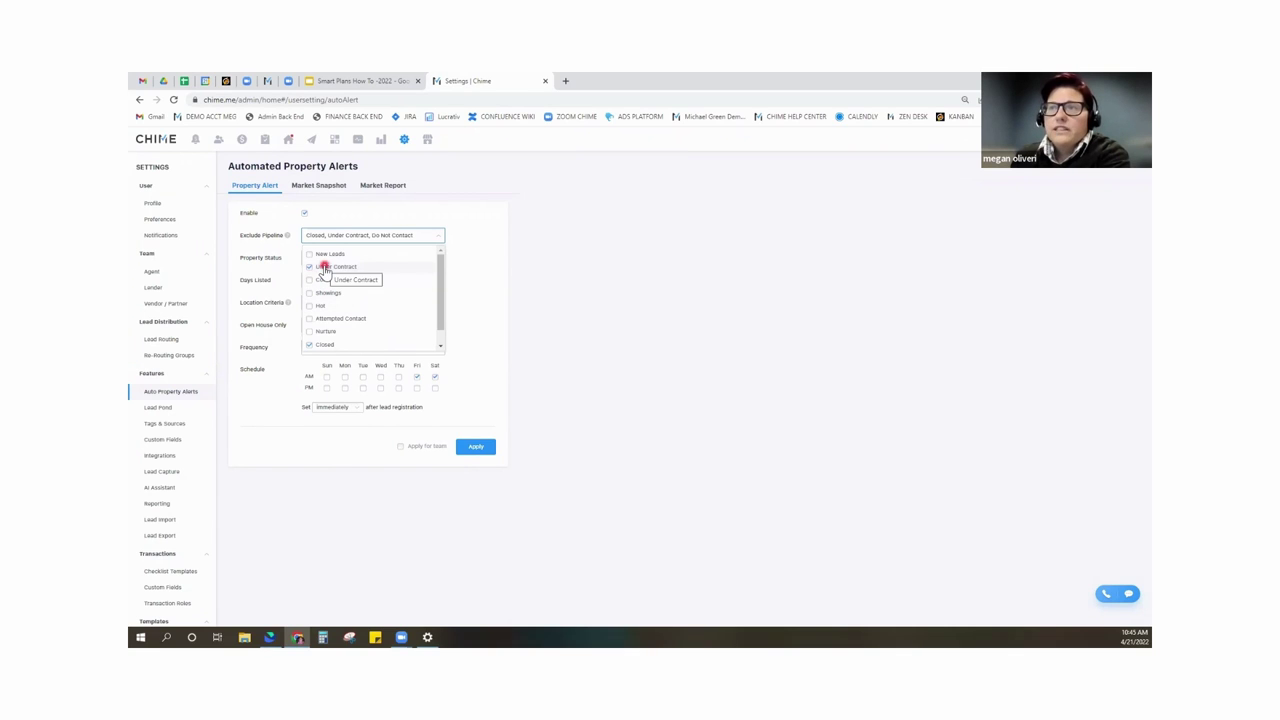
pyautogui.scroll(-1, 346, 338)
pyautogui.scroll(-1, 346, 338)
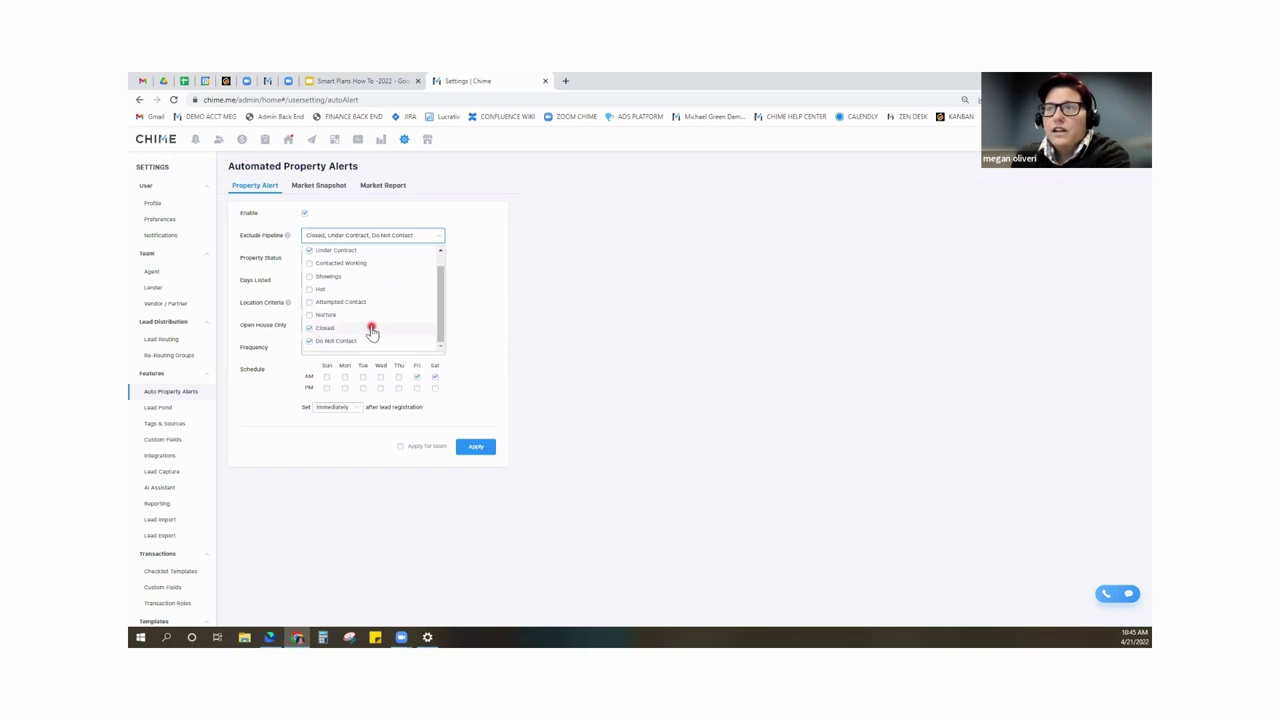
pyautogui.scroll(1, 372, 332)
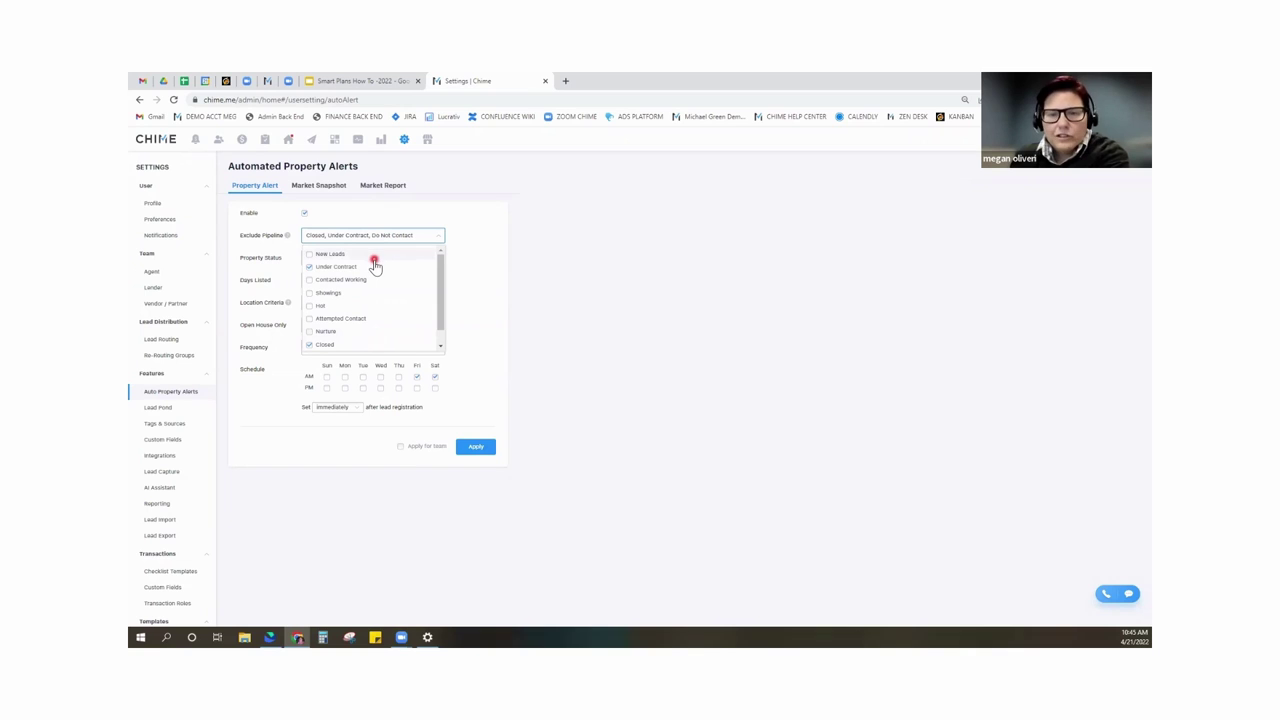
pyautogui.scroll(-1, 383, 322)
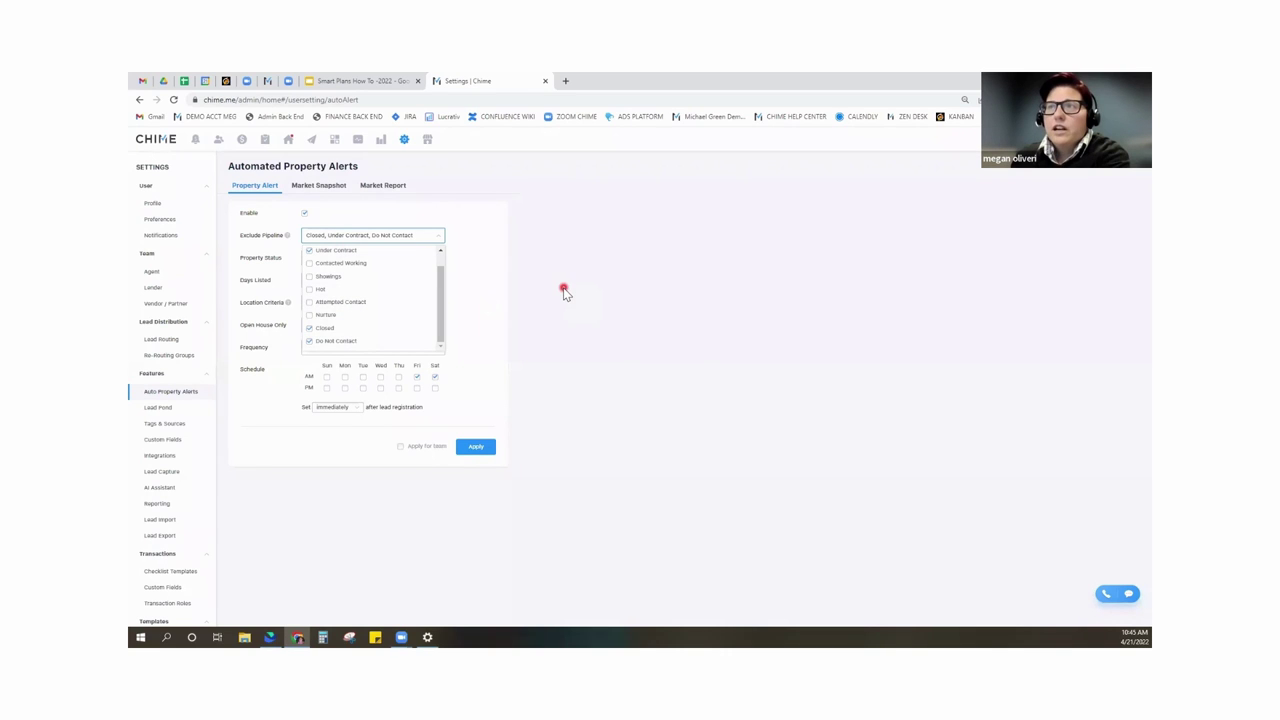
pyautogui.click(406, 222)
# Compare the Exclude Pipeline settings for Market Snapshot and Market Report, and view the stages available for Market Report.
pyautogui.click(312, 185)
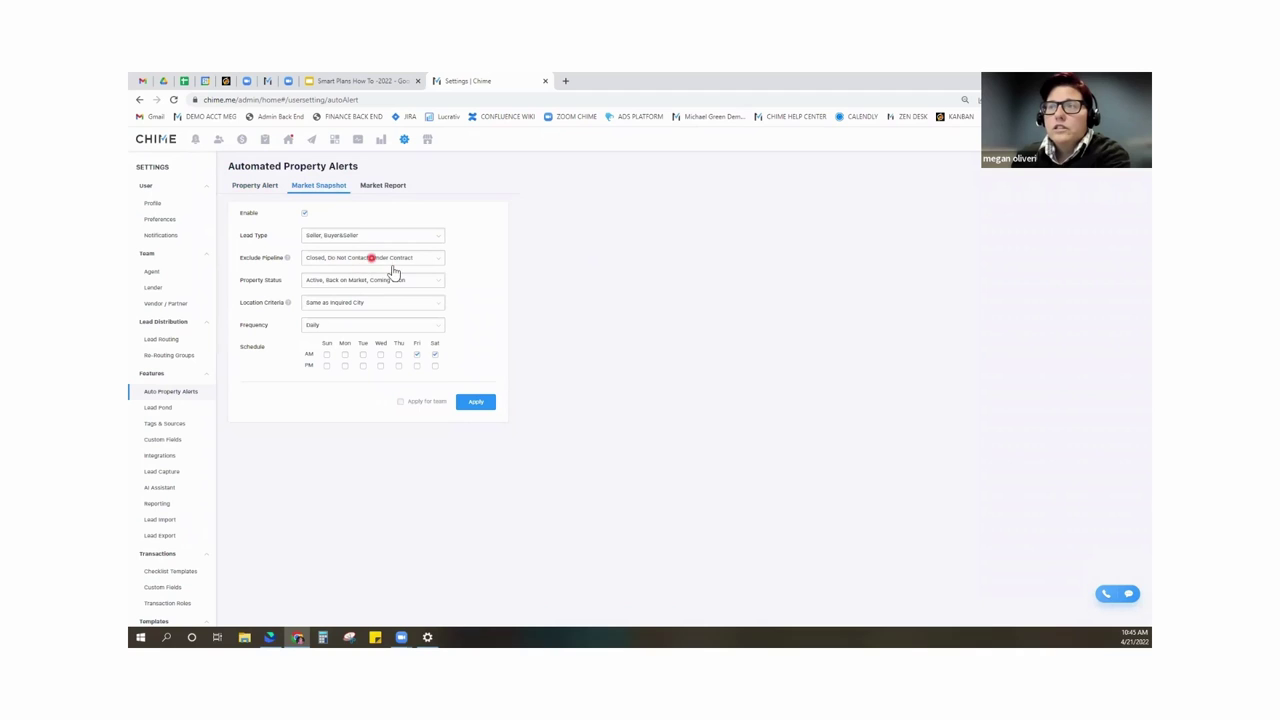
pyautogui.click(254, 187)
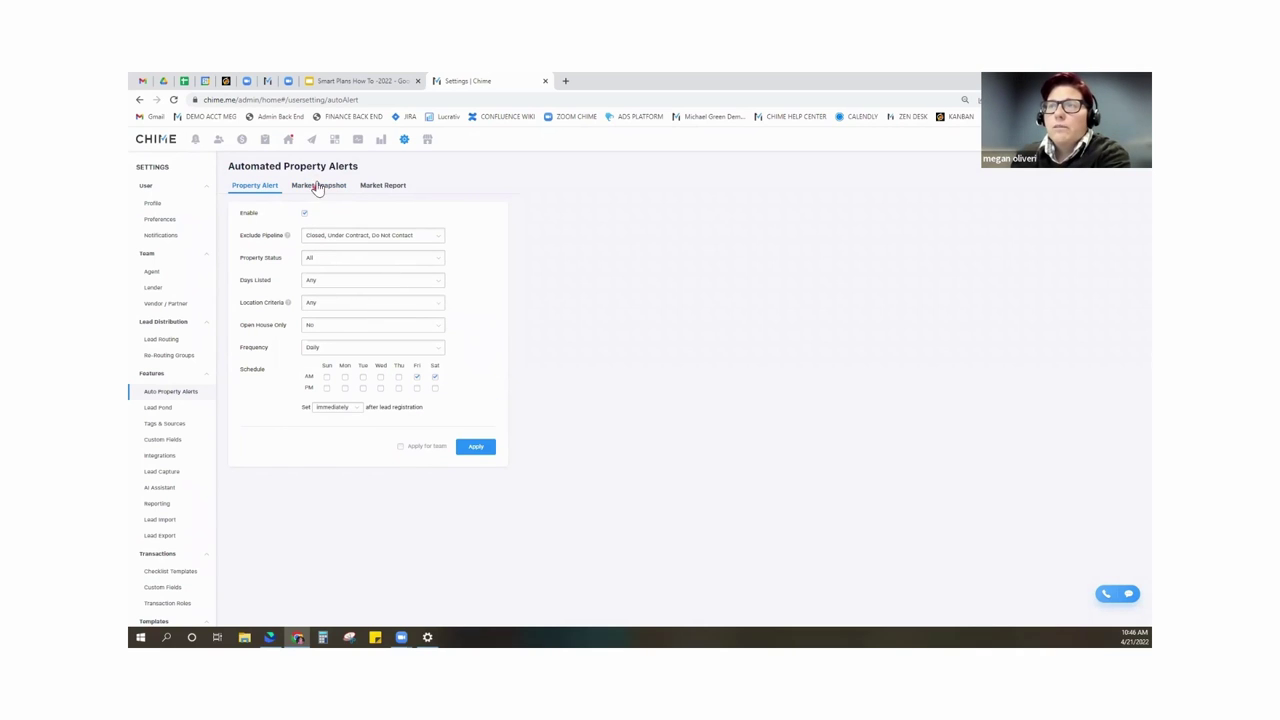
pyautogui.click(382, 187)
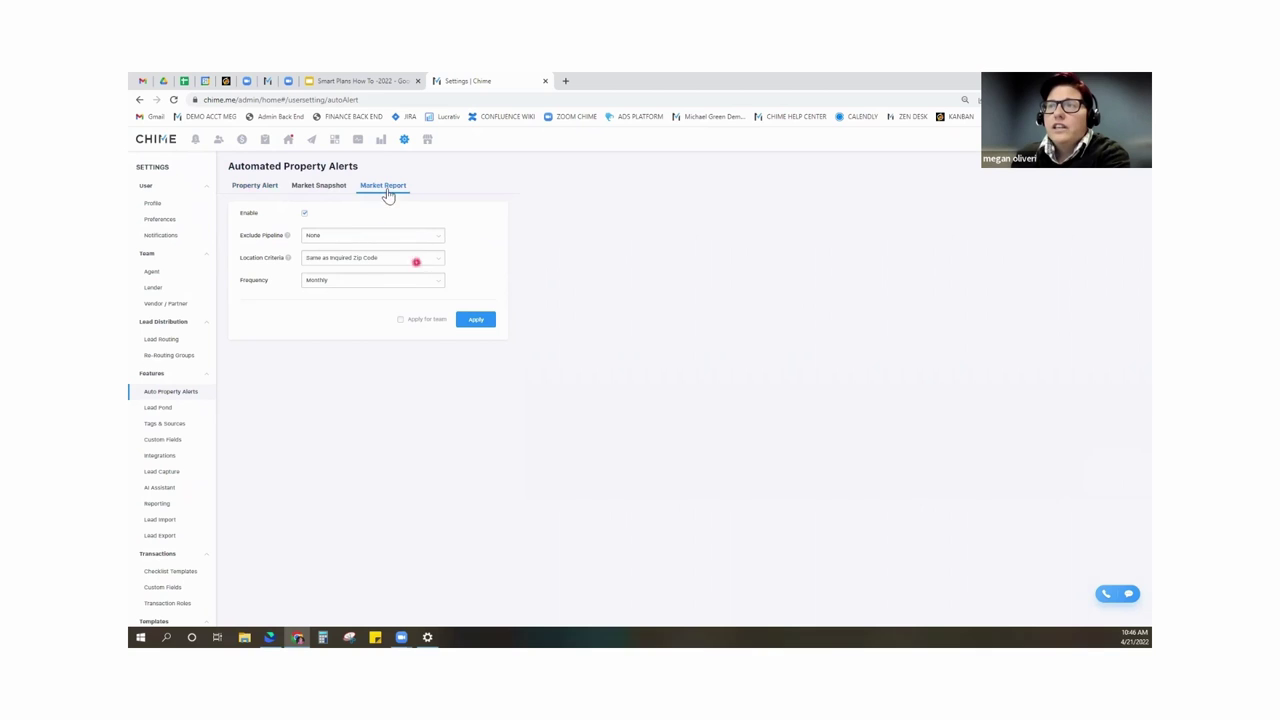
pyautogui.click(374, 240)
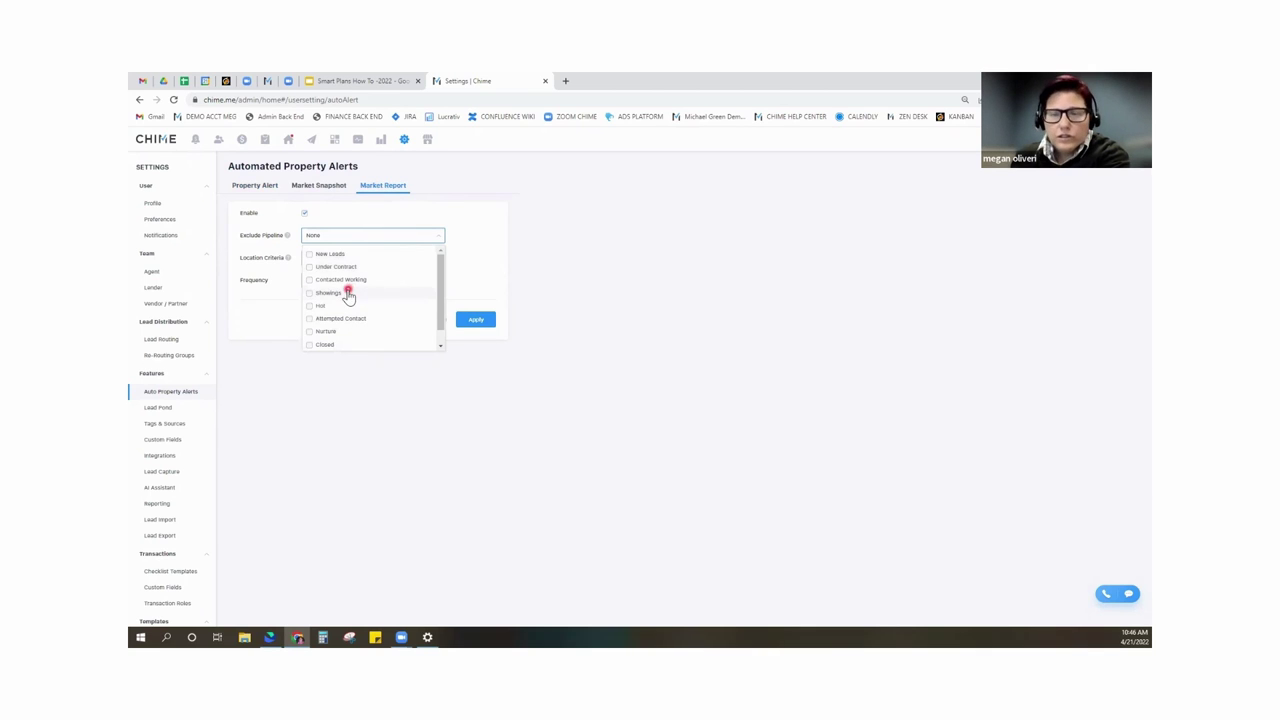
# Return to the Property Alert settings and recheck which pipeline stages are selected for exclusion.
pyautogui.click(252, 189)
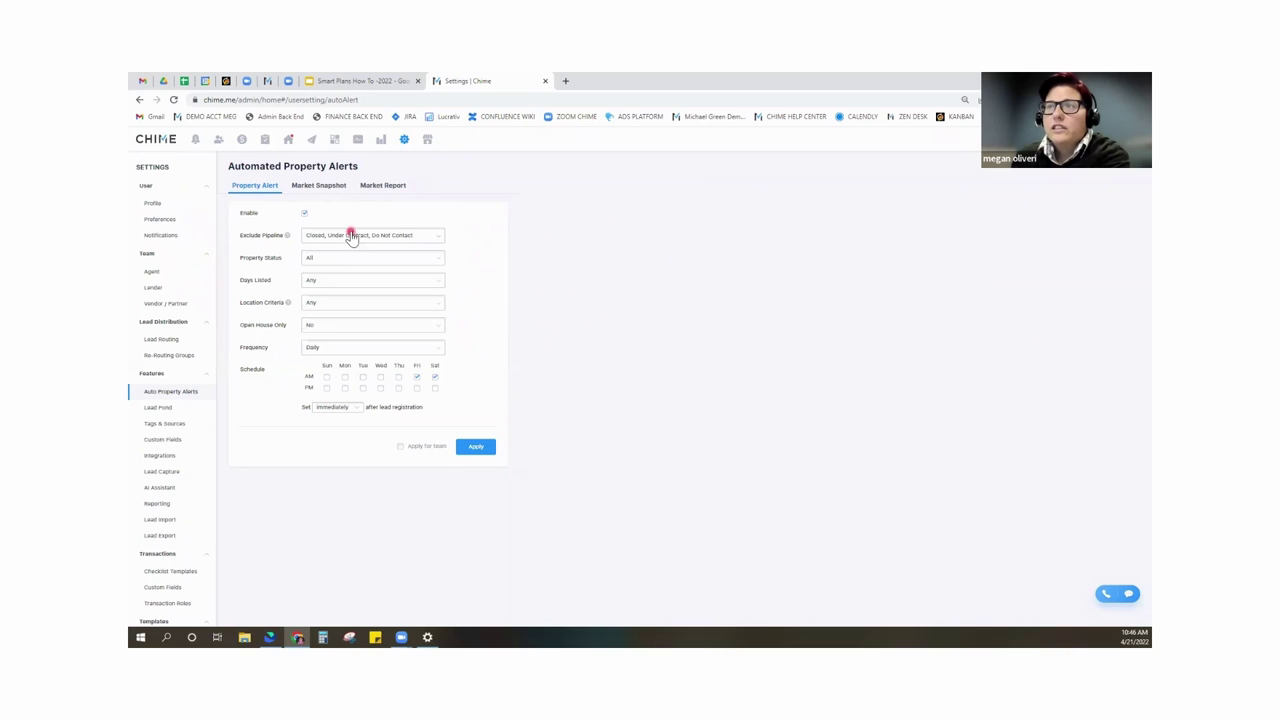
pyautogui.click(352, 237)
pyautogui.scroll(-1, 358, 291)
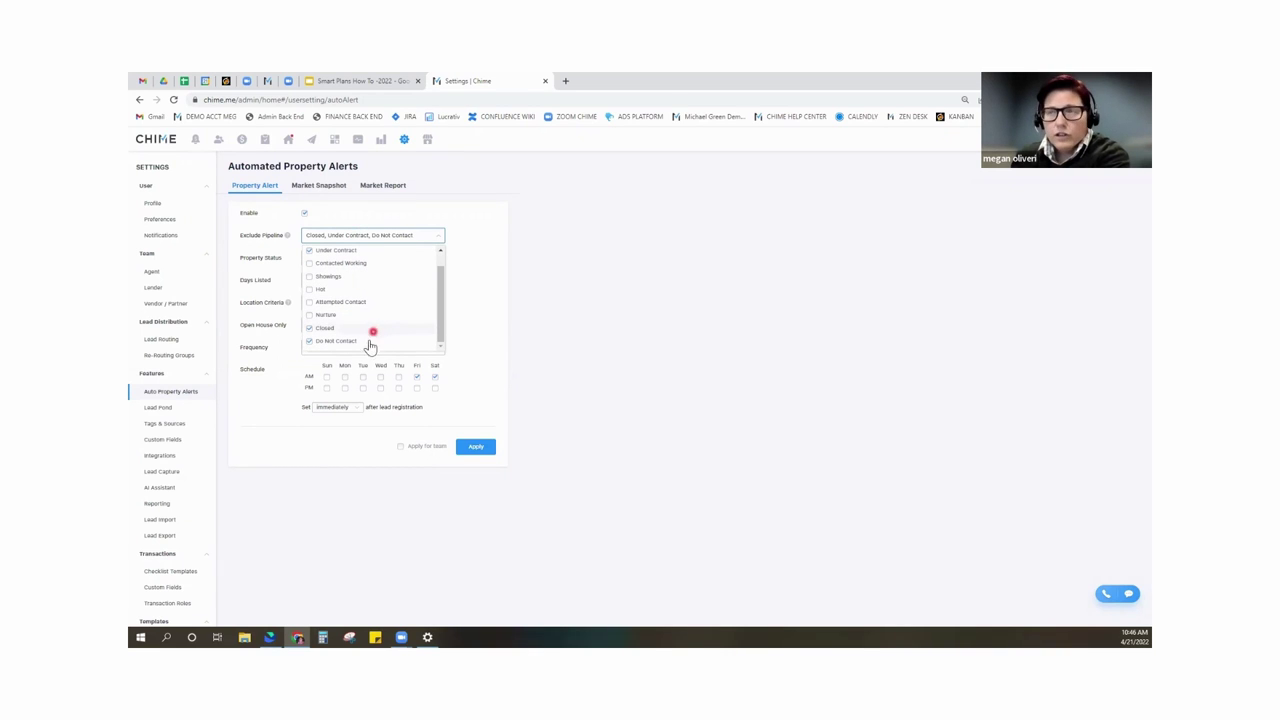
pyautogui.click(598, 299)
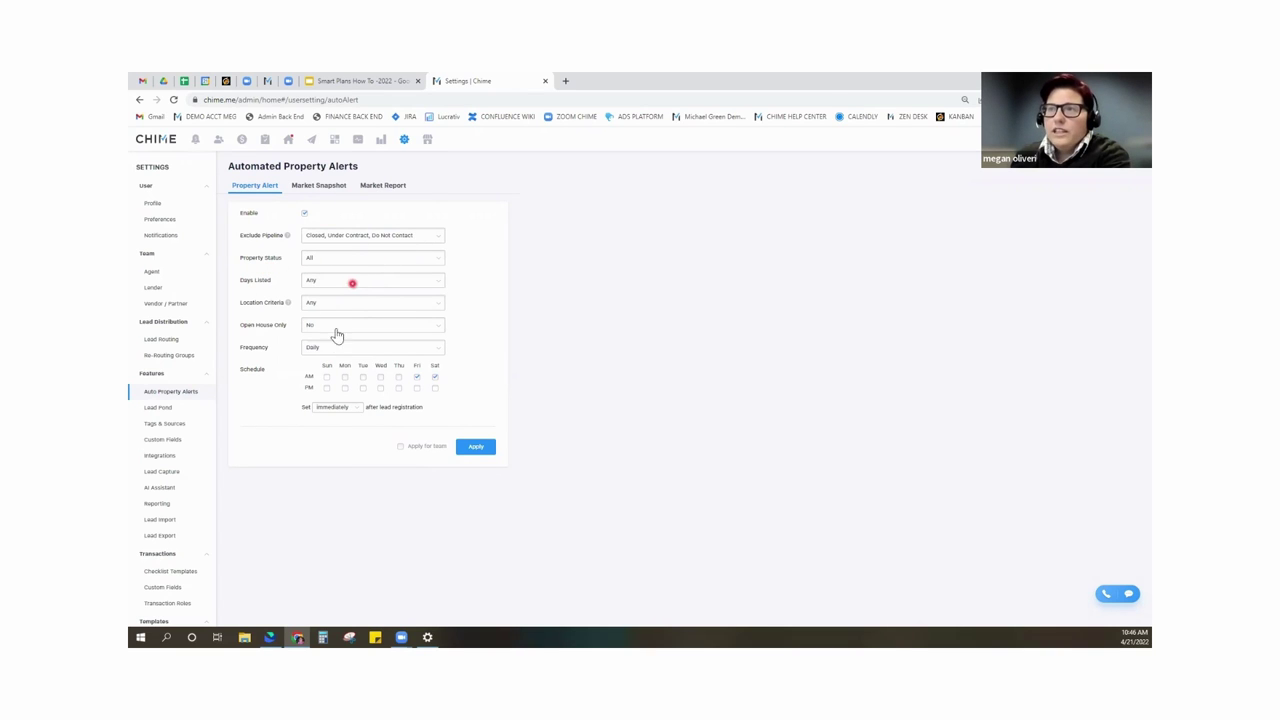
# Remove Contingent and Pending from the Property Status selection for property alerts.
pyautogui.click(324, 260)
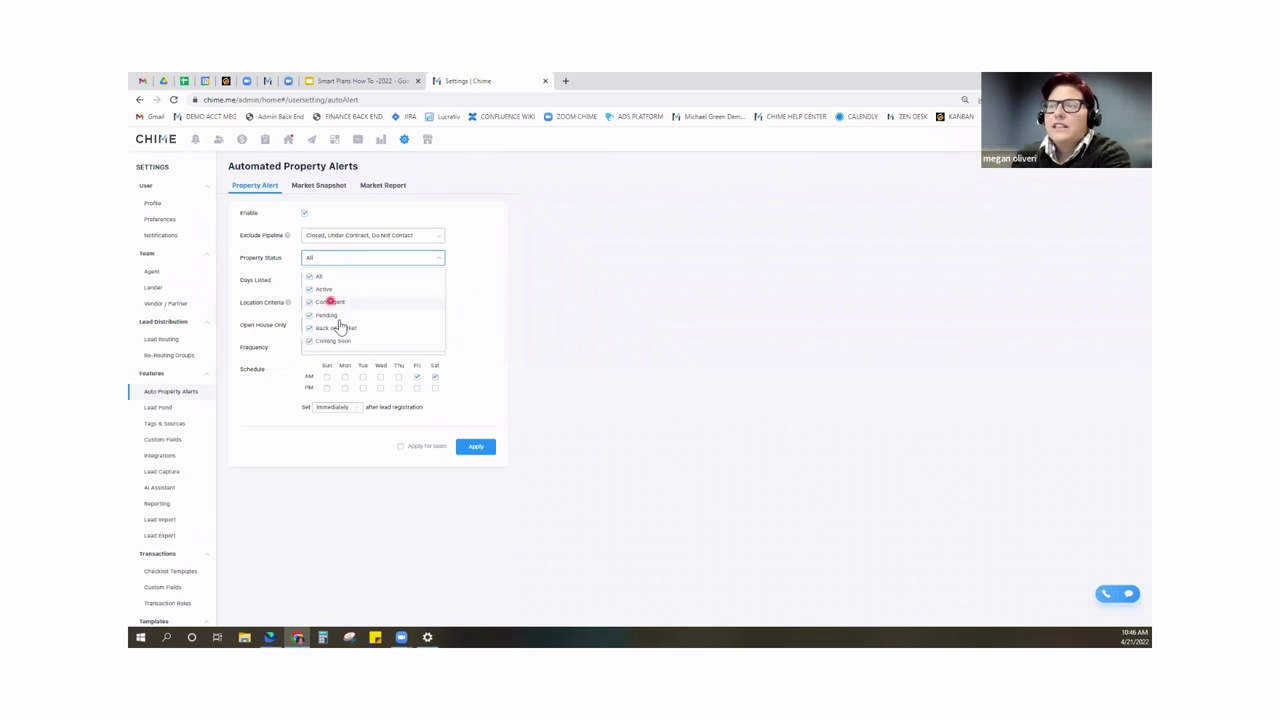
pyautogui.click(309, 301)
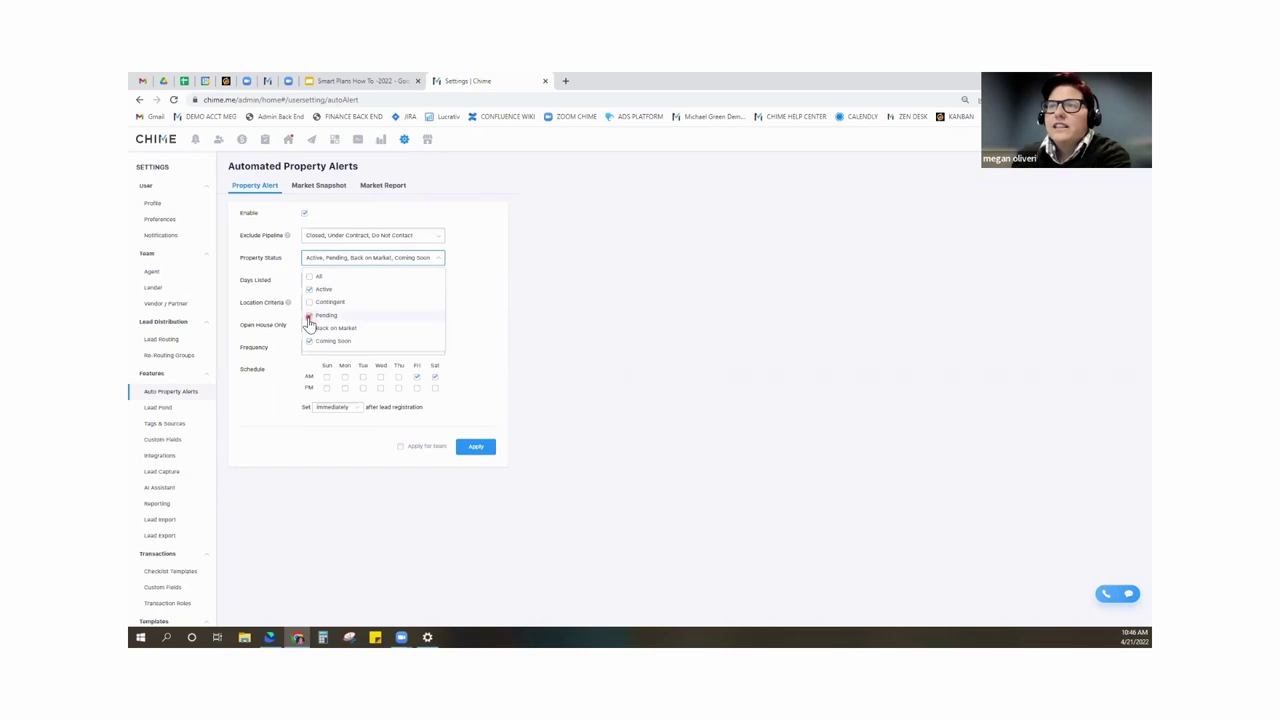
pyautogui.click(309, 316)
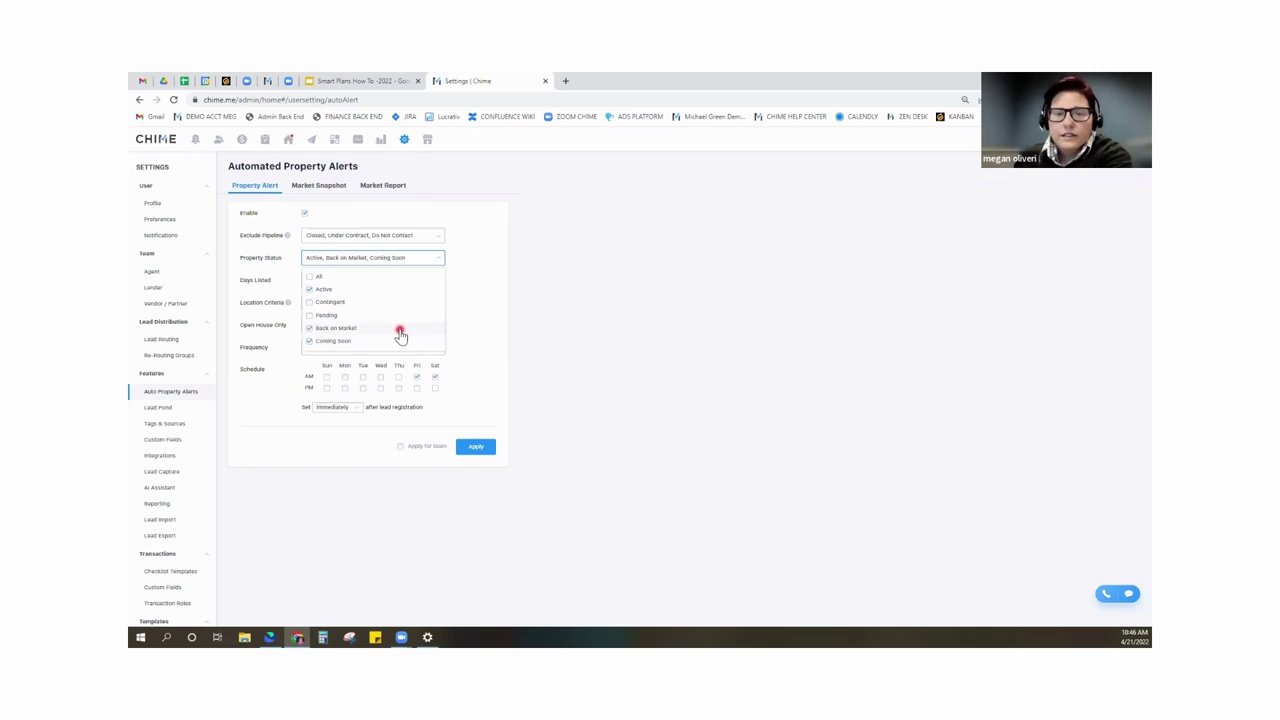
# Reselect Pending and Contingent so that property alerts cover all property statuses.
pyautogui.click(311, 317)
pyautogui.click(340, 303)
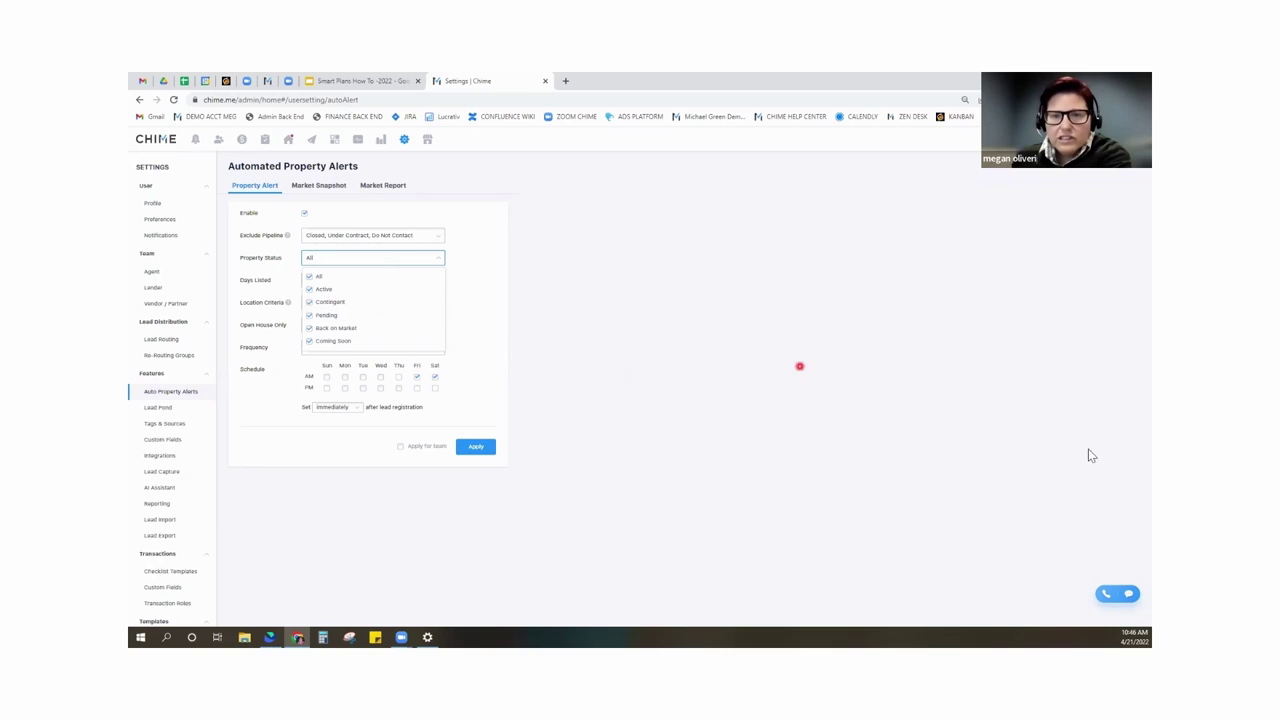
pyautogui.click(659, 358)
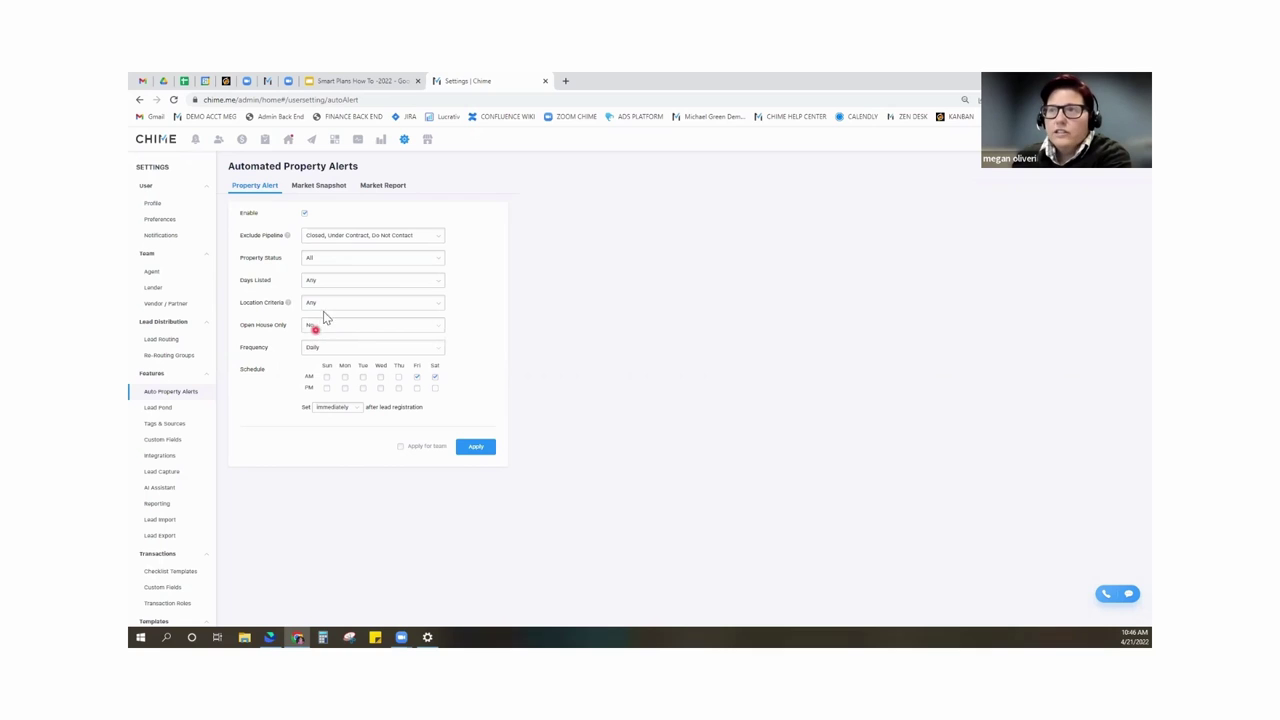
# View the Location Criteria choices for property alerts, keeping the current selection.
pyautogui.click(326, 304)
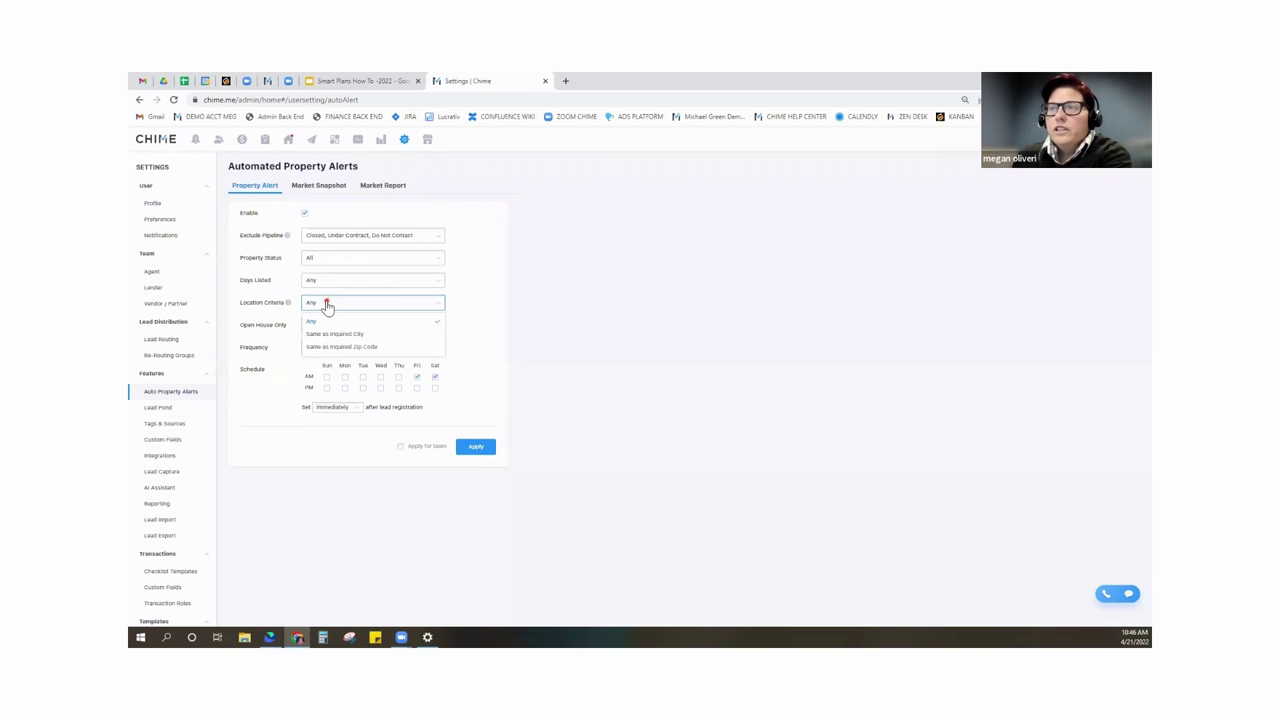
pyautogui.click(326, 304)
pyautogui.click(326, 304)
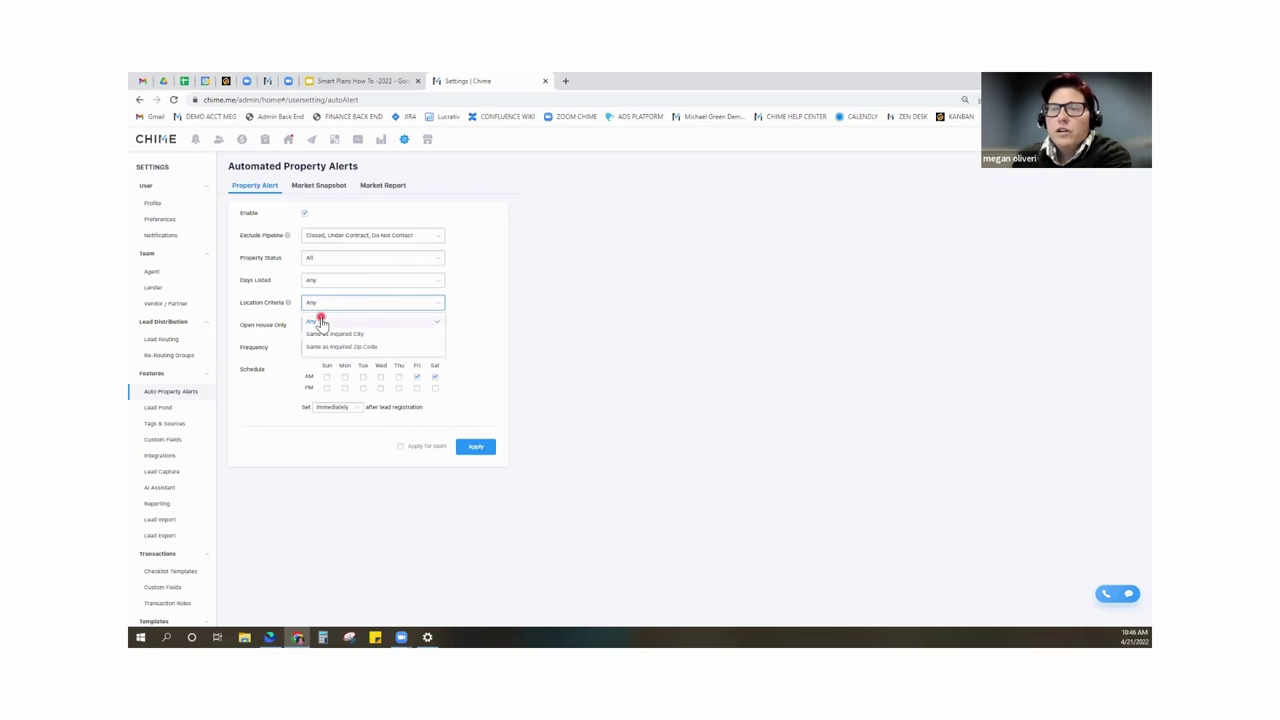
pyautogui.click(609, 344)
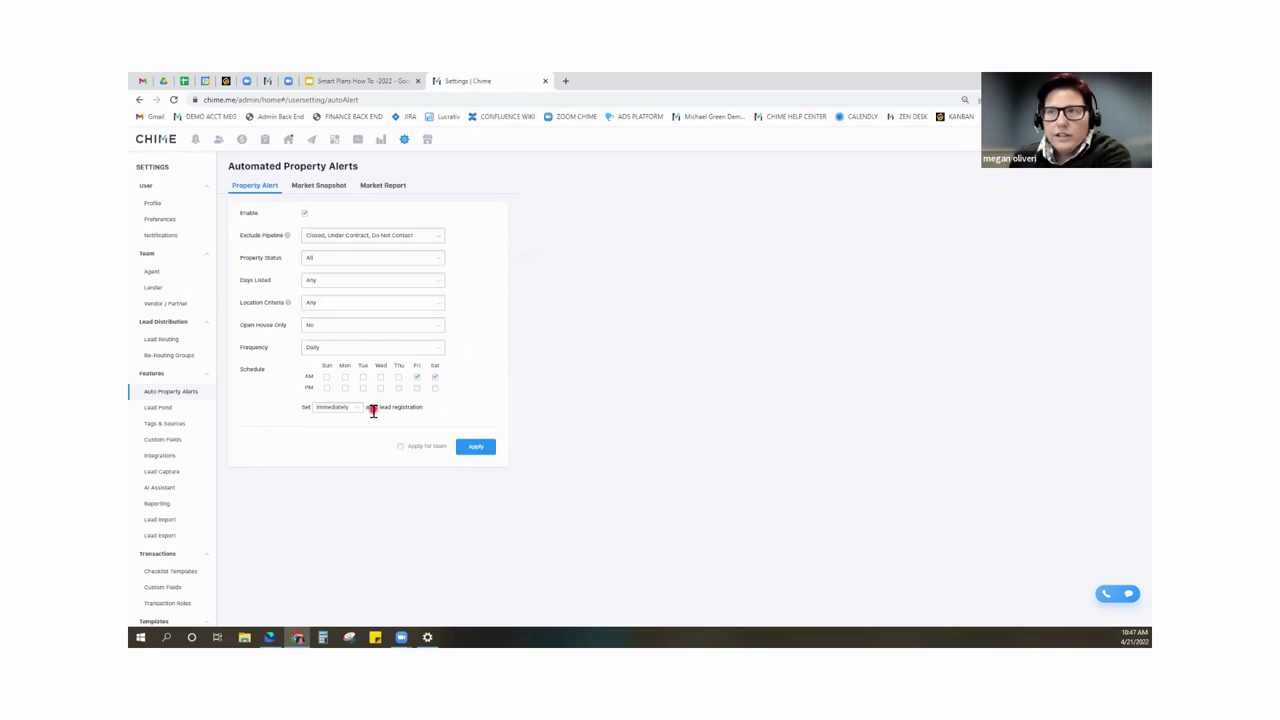
# Review the Frequency choices for property alerts and the Friday and Saturday AM slots in the schedule.
pyautogui.click(338, 350)
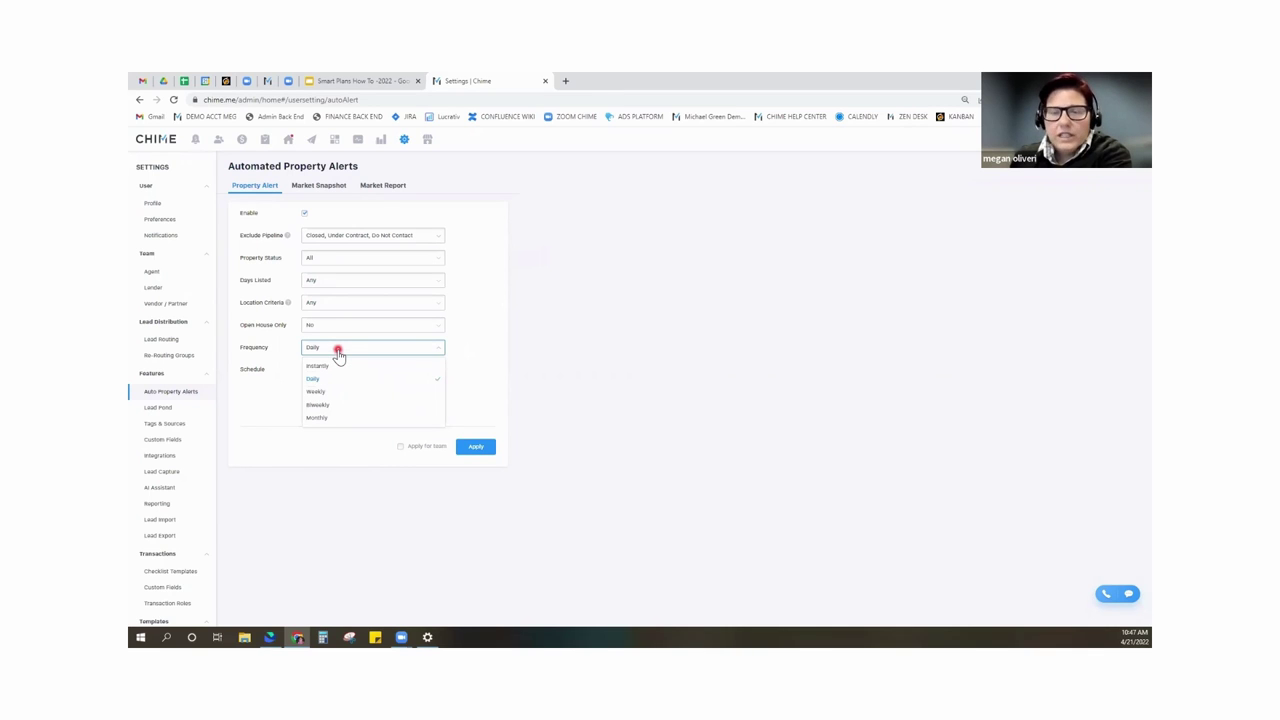
pyautogui.click(534, 372)
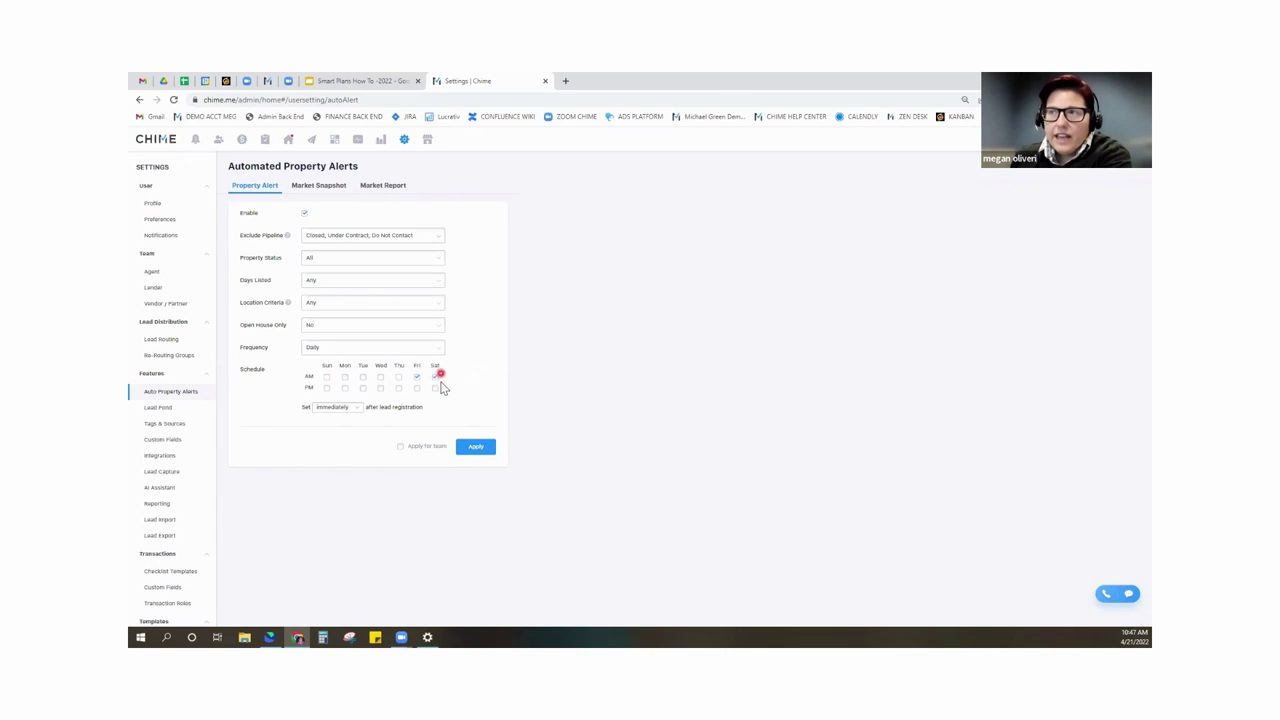
pyautogui.click(437, 376)
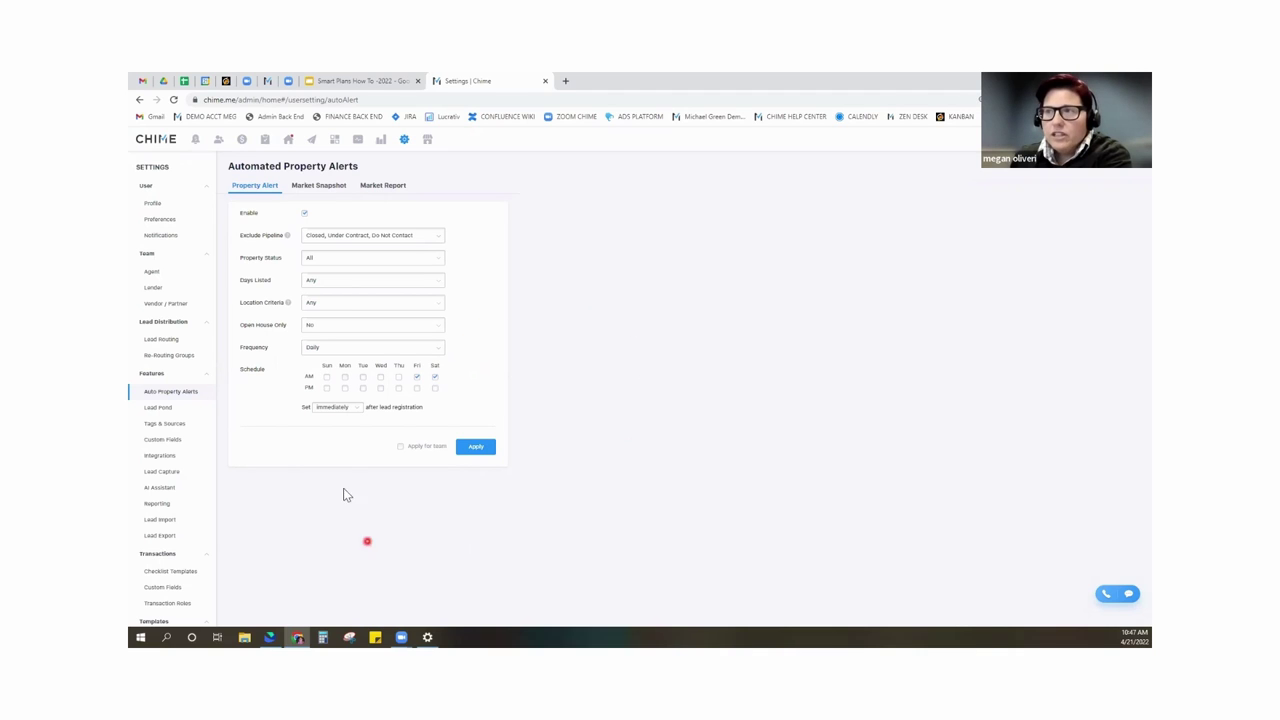
pyautogui.click(416, 376)
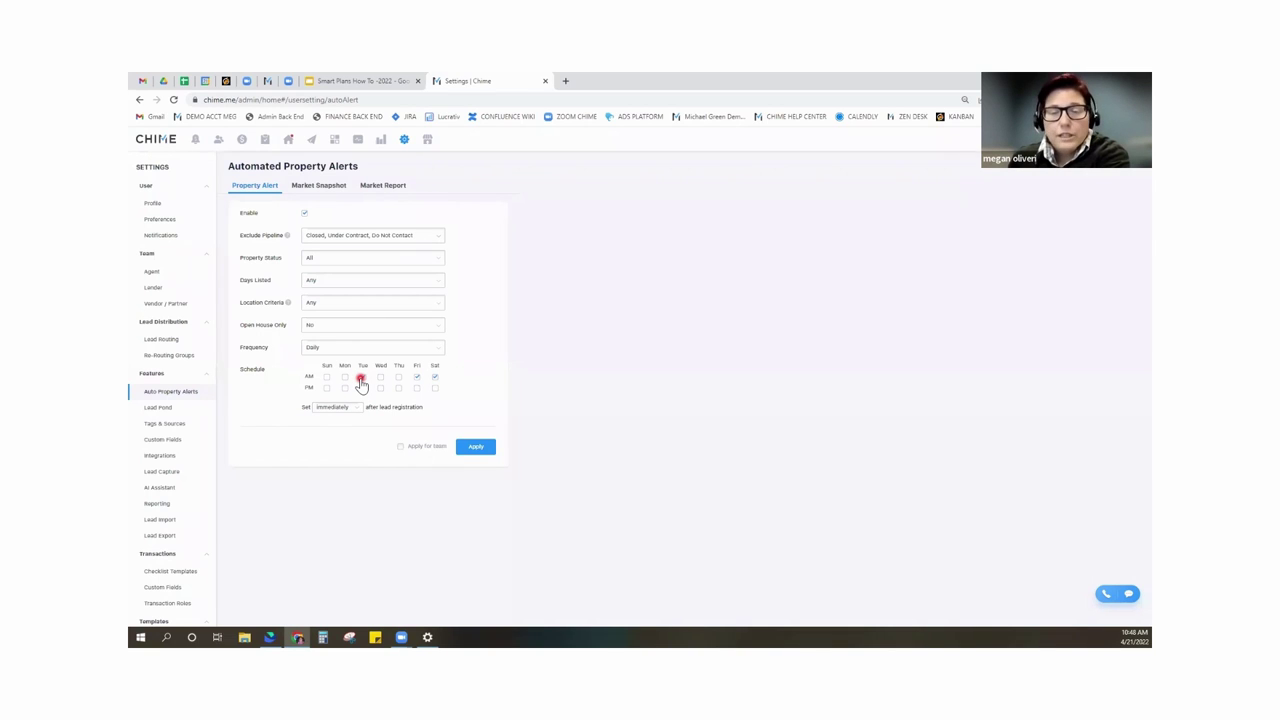
# Schedule property alerts for Tuesday, Thursday and Saturday AM and Sunday PM, leave Friday unselected, and apply the settings.
pyautogui.click(361, 380)
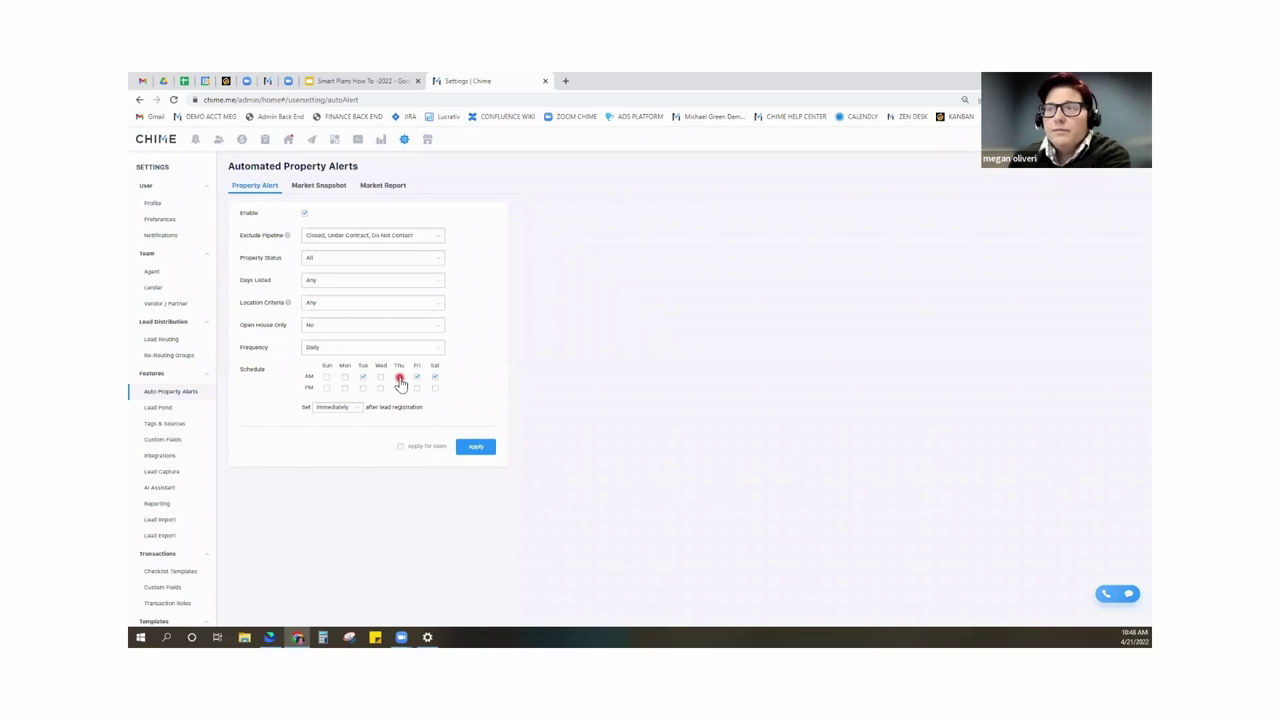
pyautogui.click(399, 378)
pyautogui.click(434, 378)
pyautogui.click(328, 388)
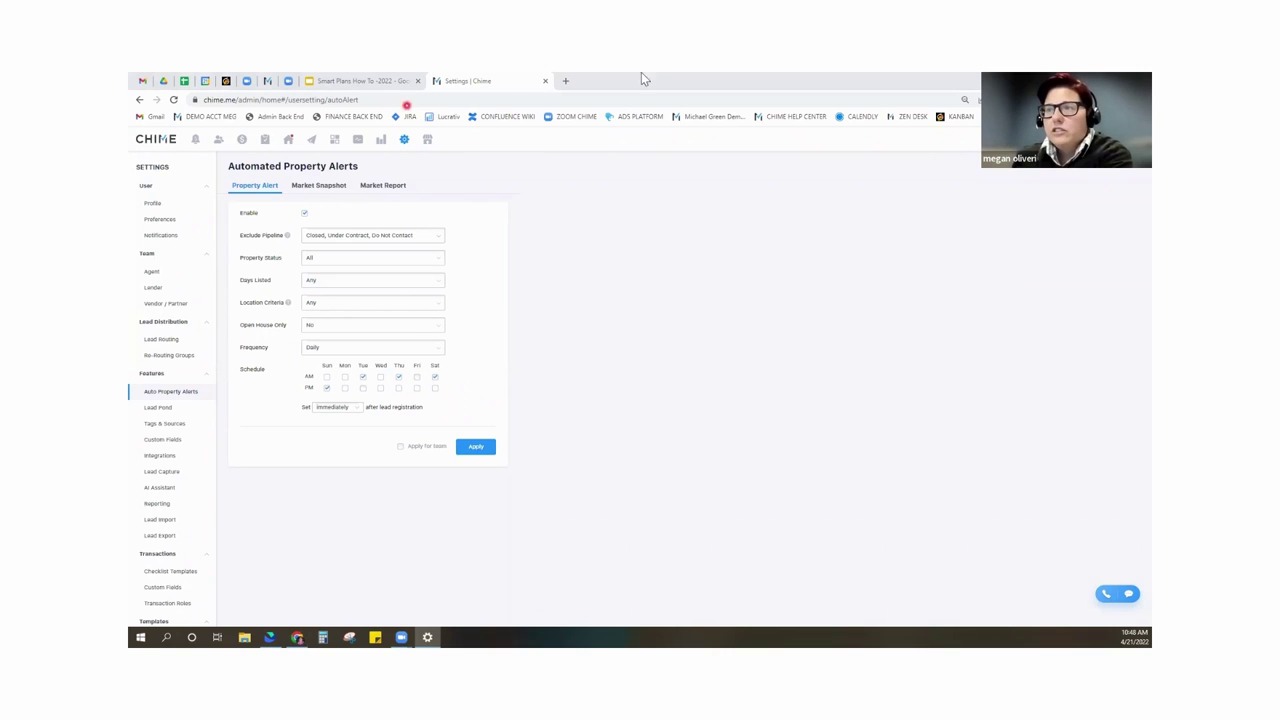
pyautogui.click(486, 449)
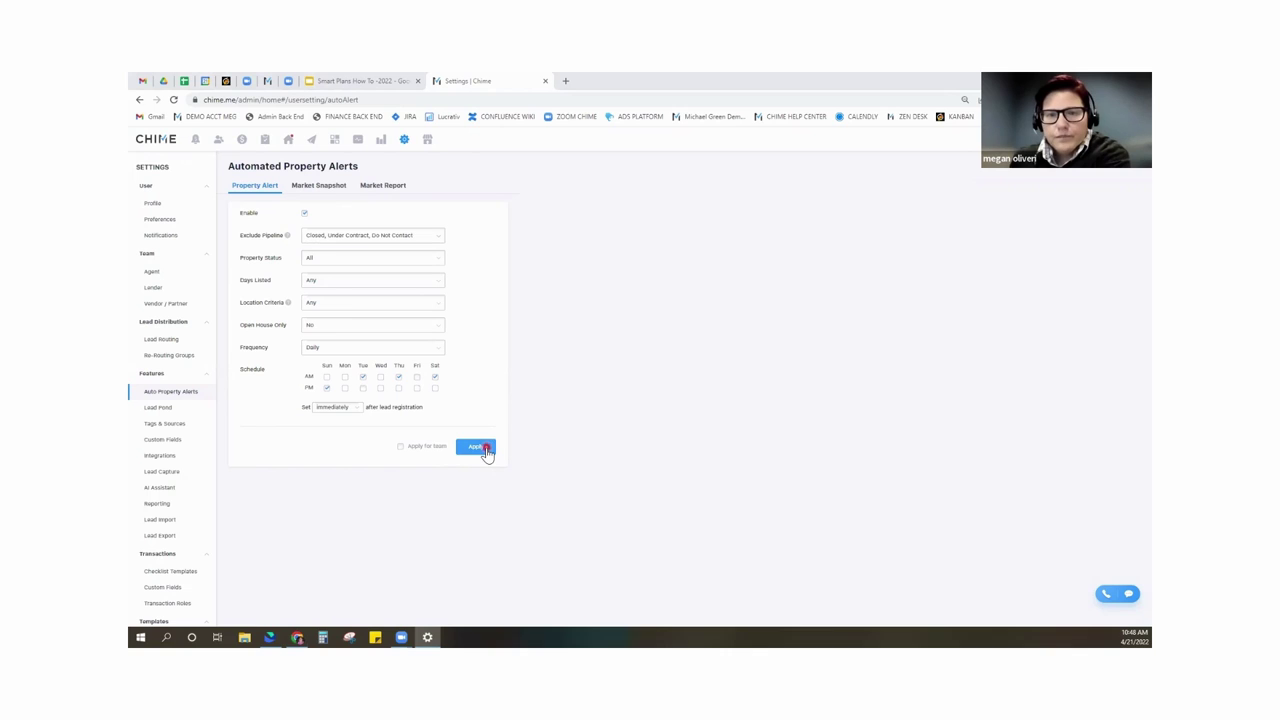
pyautogui.click(482, 446)
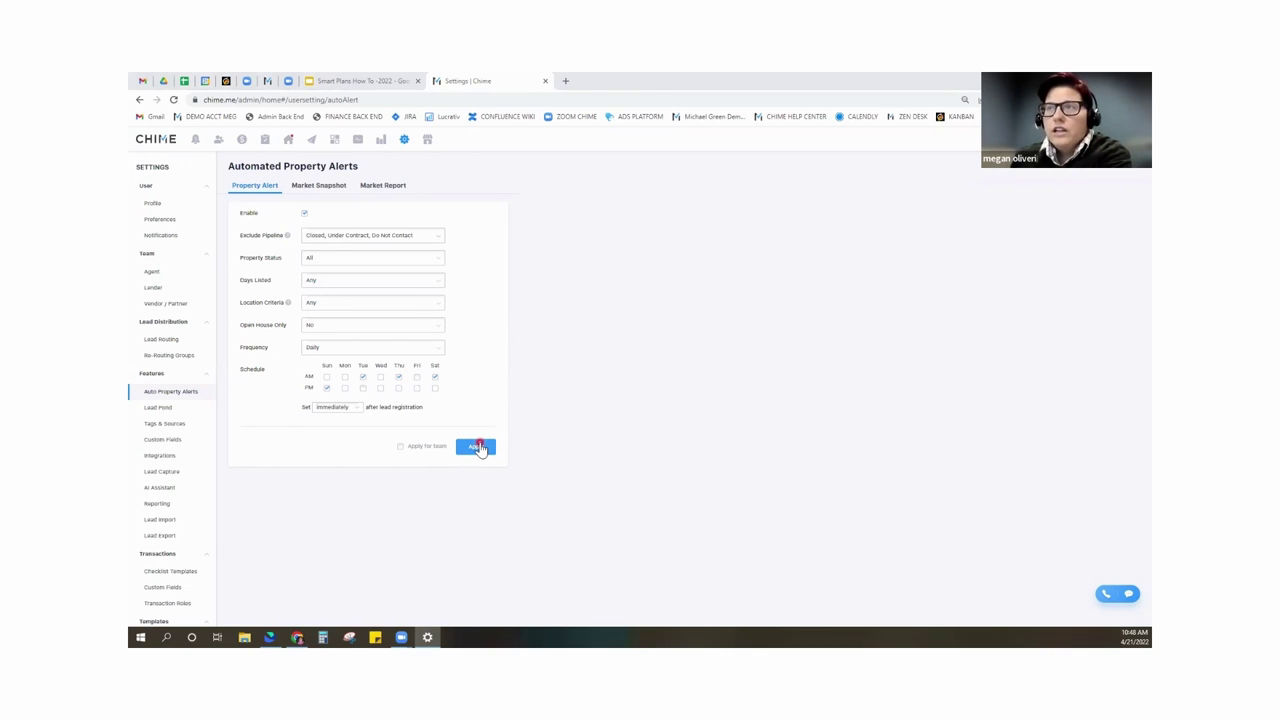
pyautogui.click(478, 450)
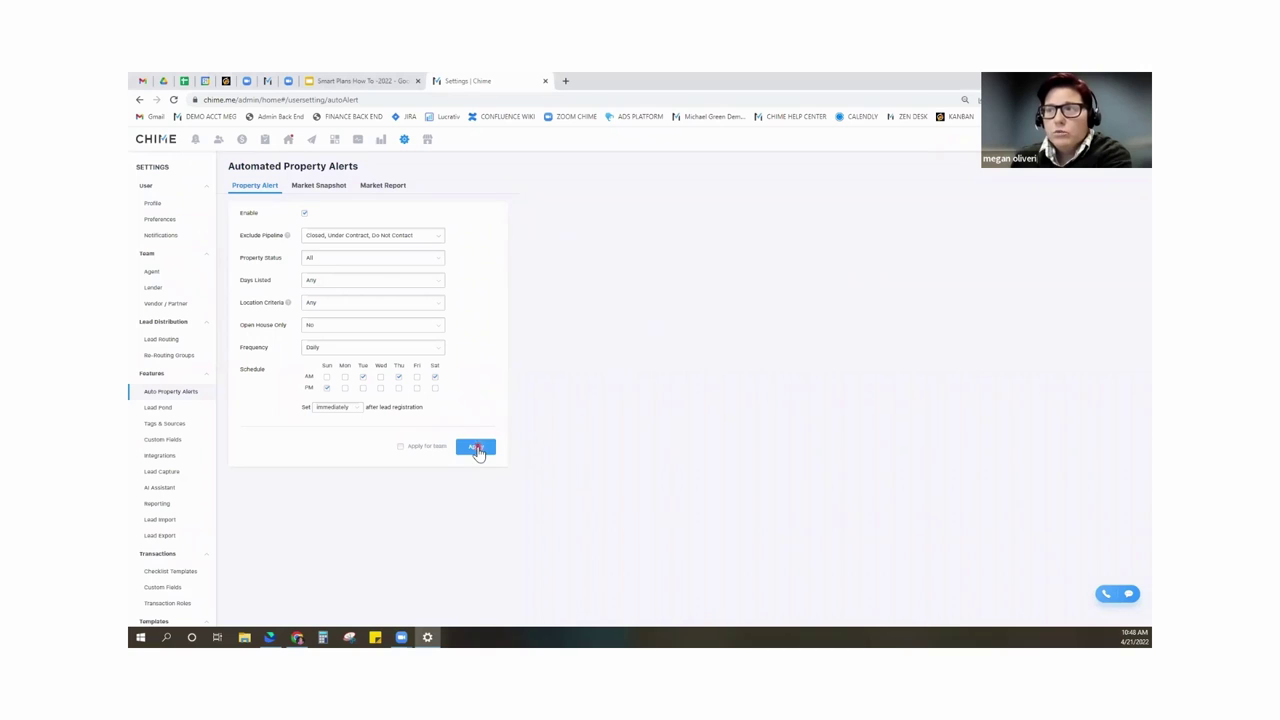
pyautogui.click(478, 450)
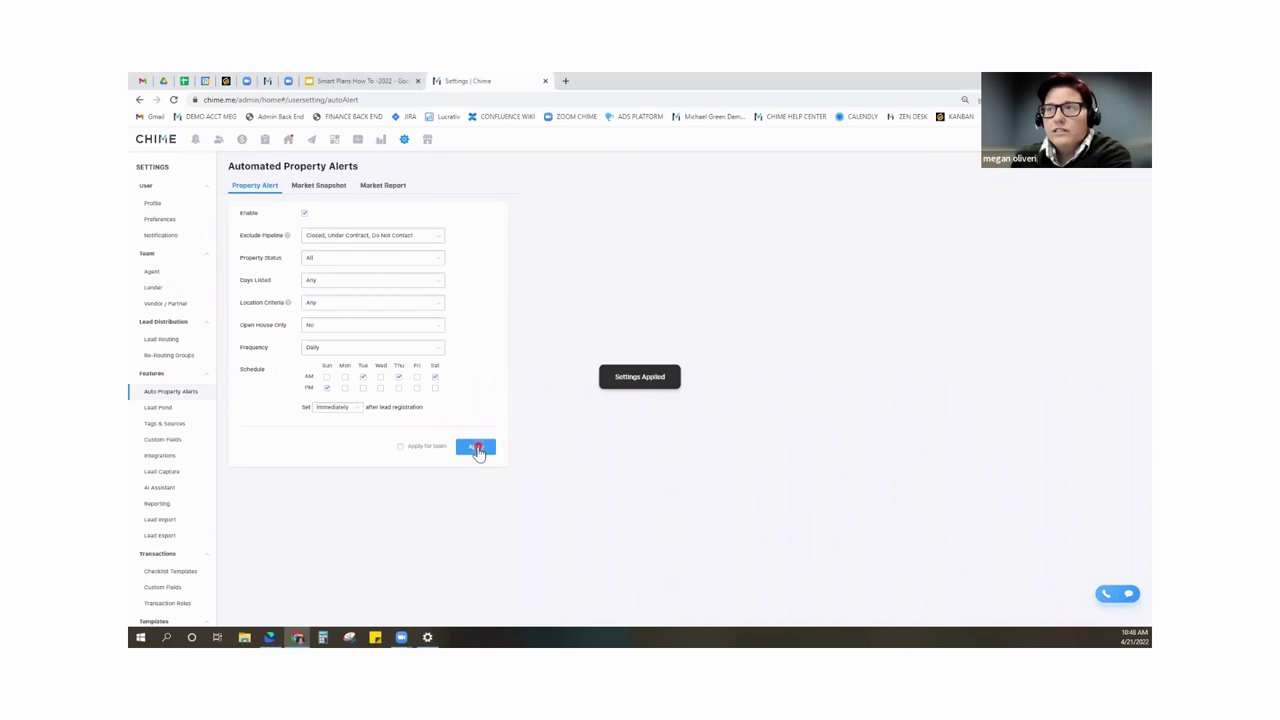
# Review the Market Snapshot and Market Report settings, including the report Frequency choices, keeping Monthly.
pyautogui.click(310, 185)
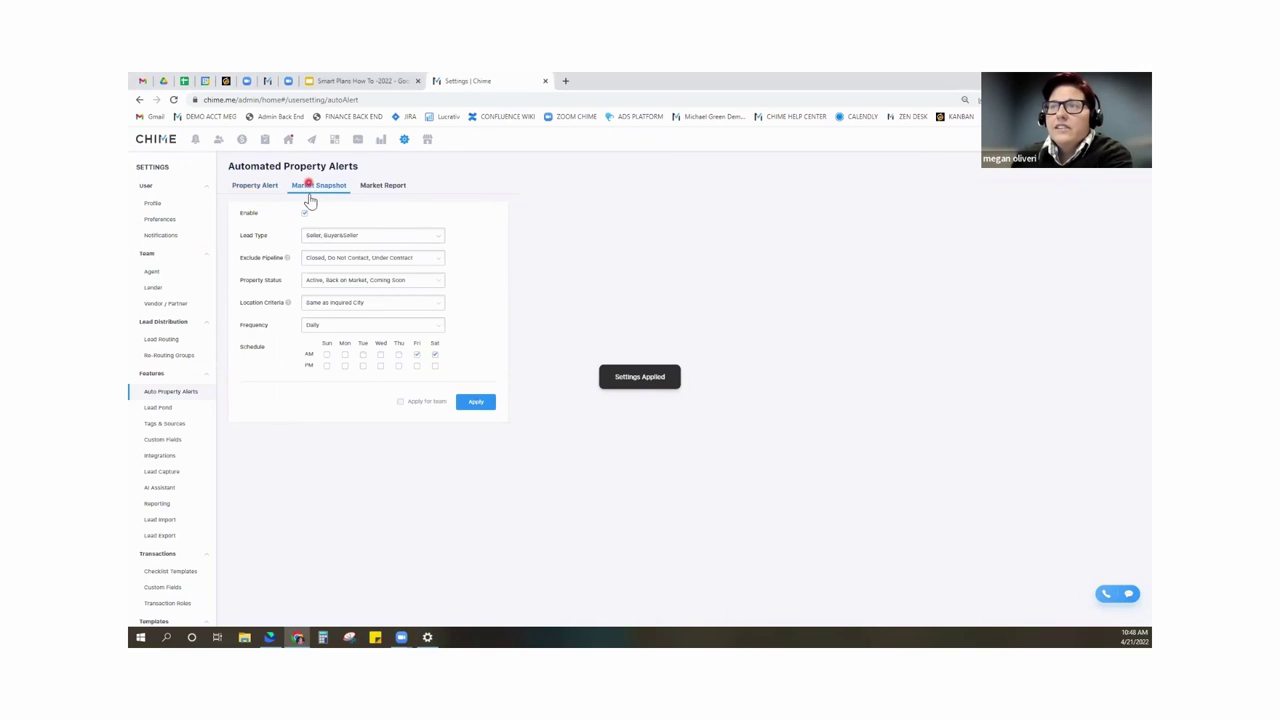
pyautogui.click(383, 186)
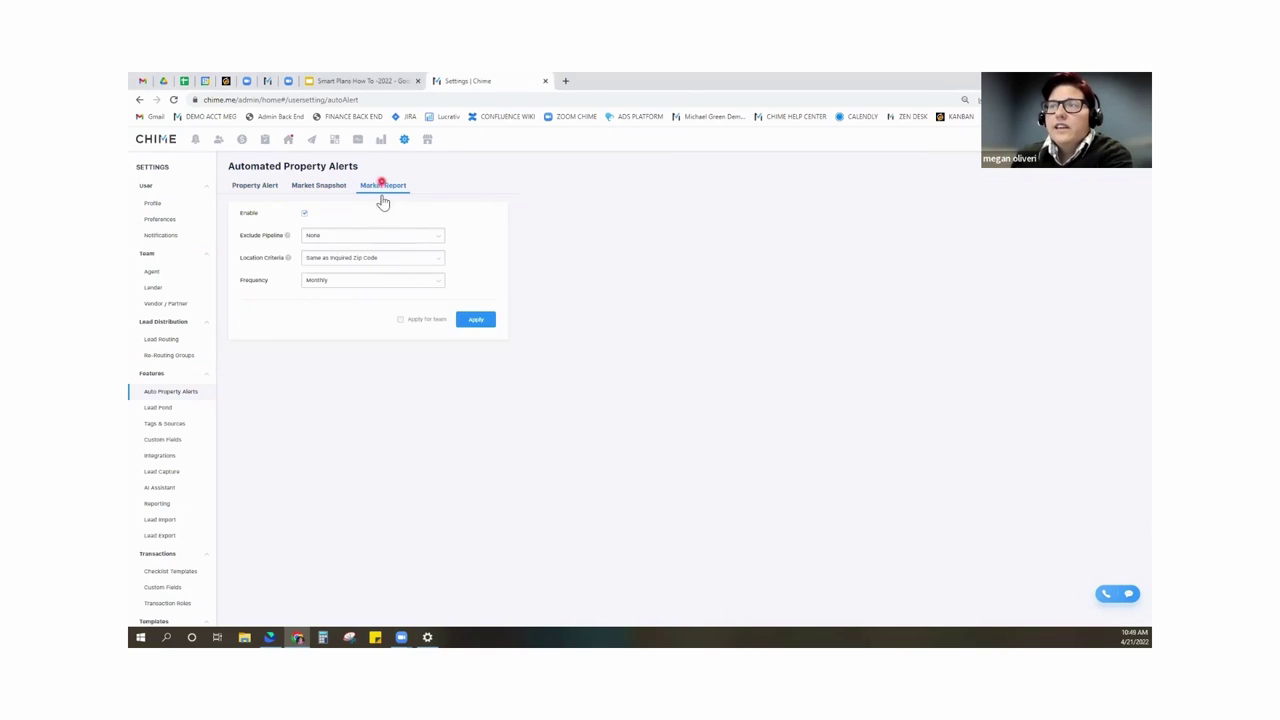
pyautogui.click(338, 286)
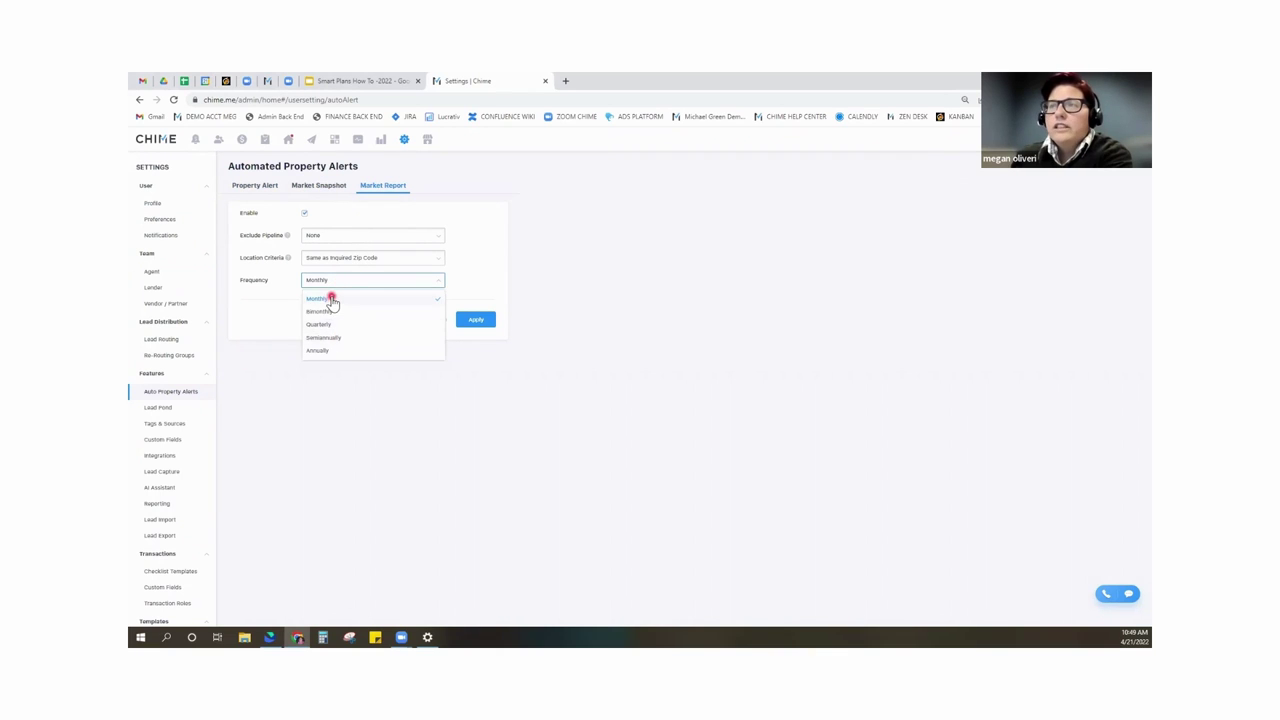
pyautogui.click(465, 407)
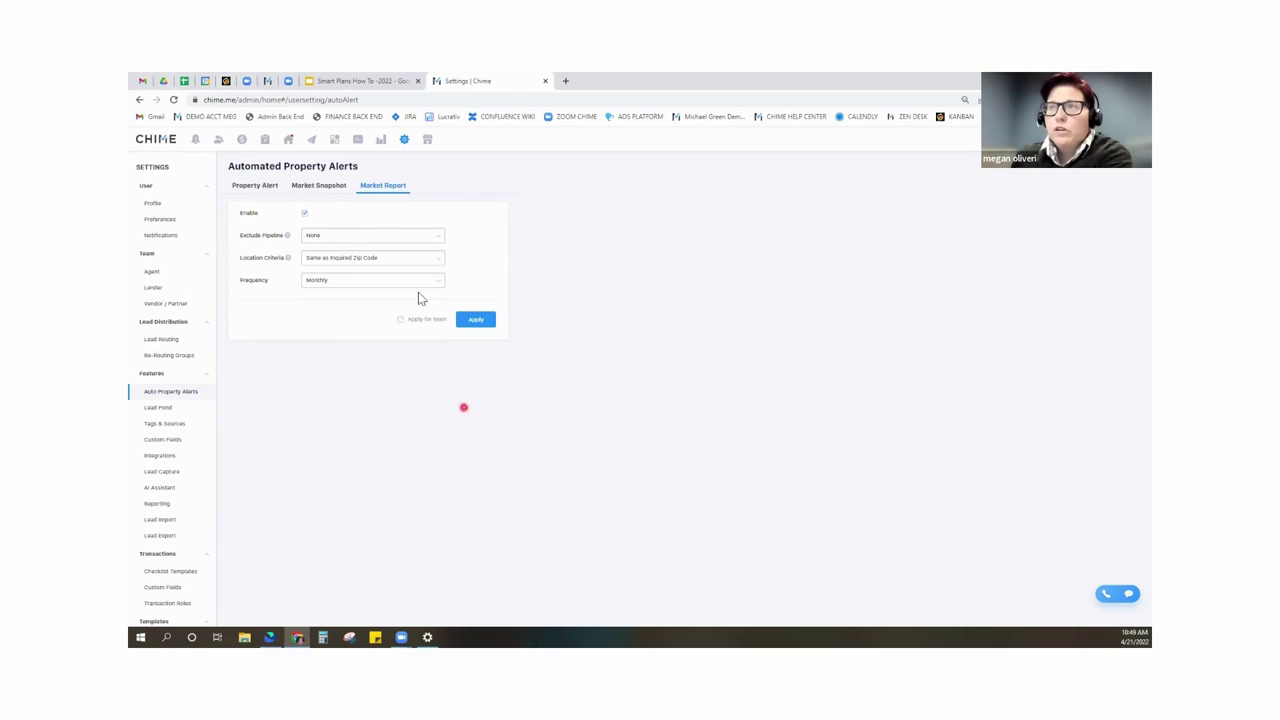
# Review the Frequency choices for market snapshots, keep Daily, and apply the snapshot settings.
pyautogui.click(317, 187)
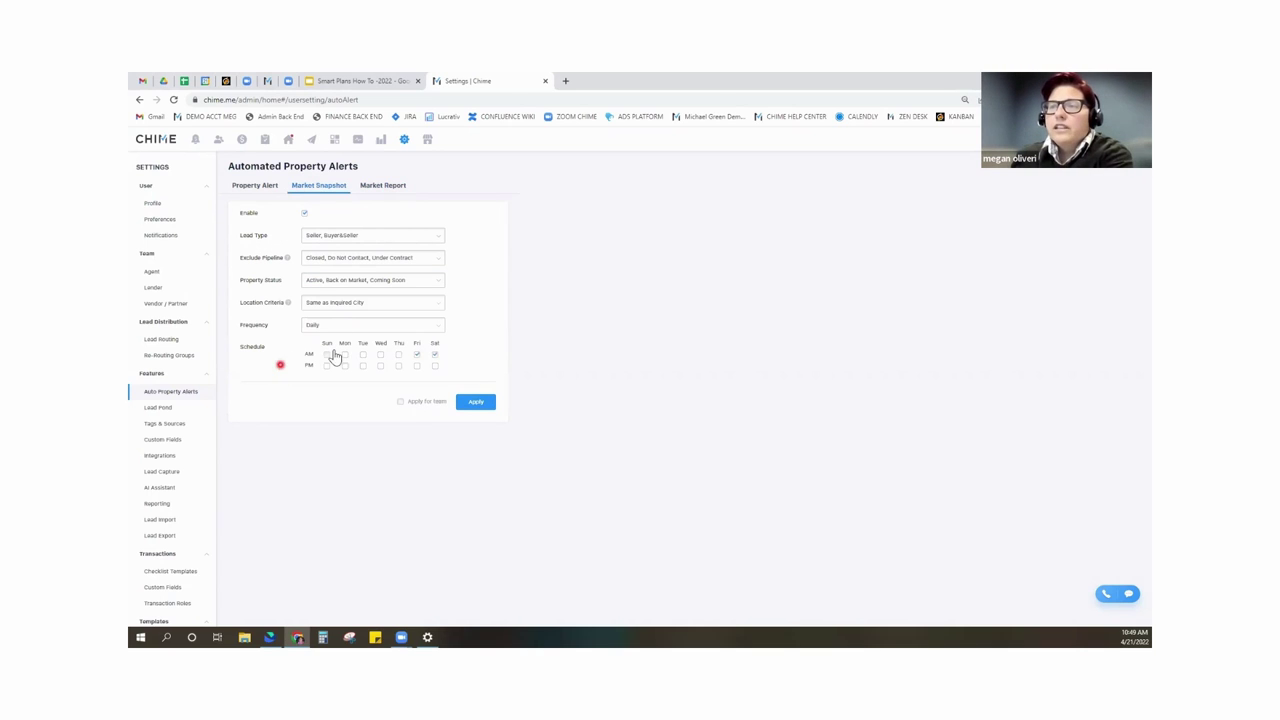
pyautogui.click(348, 326)
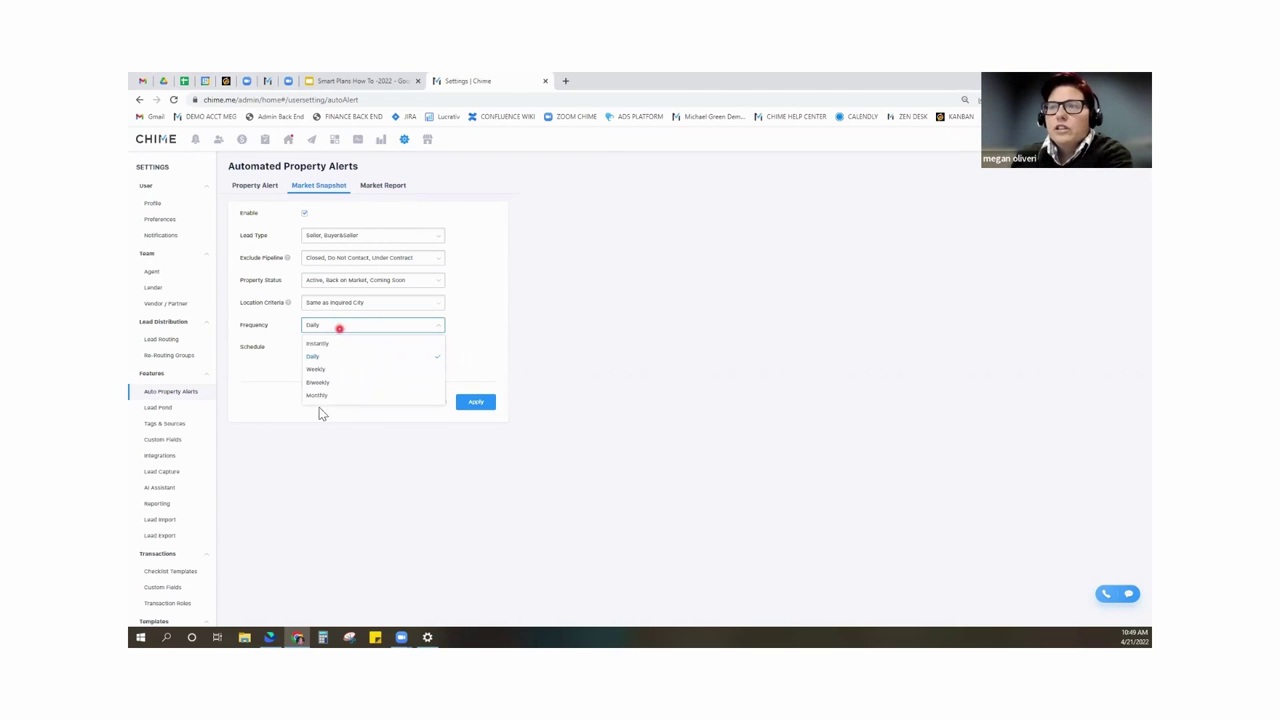
pyautogui.click(550, 350)
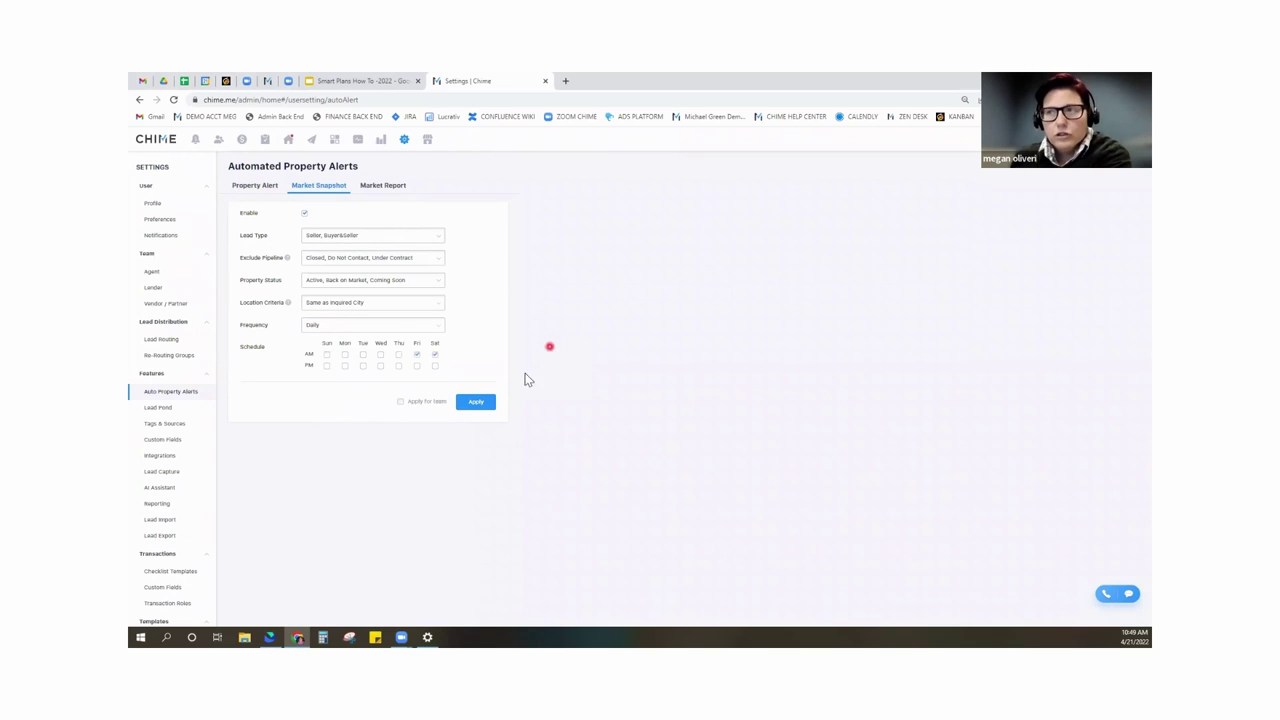
pyautogui.click(477, 403)
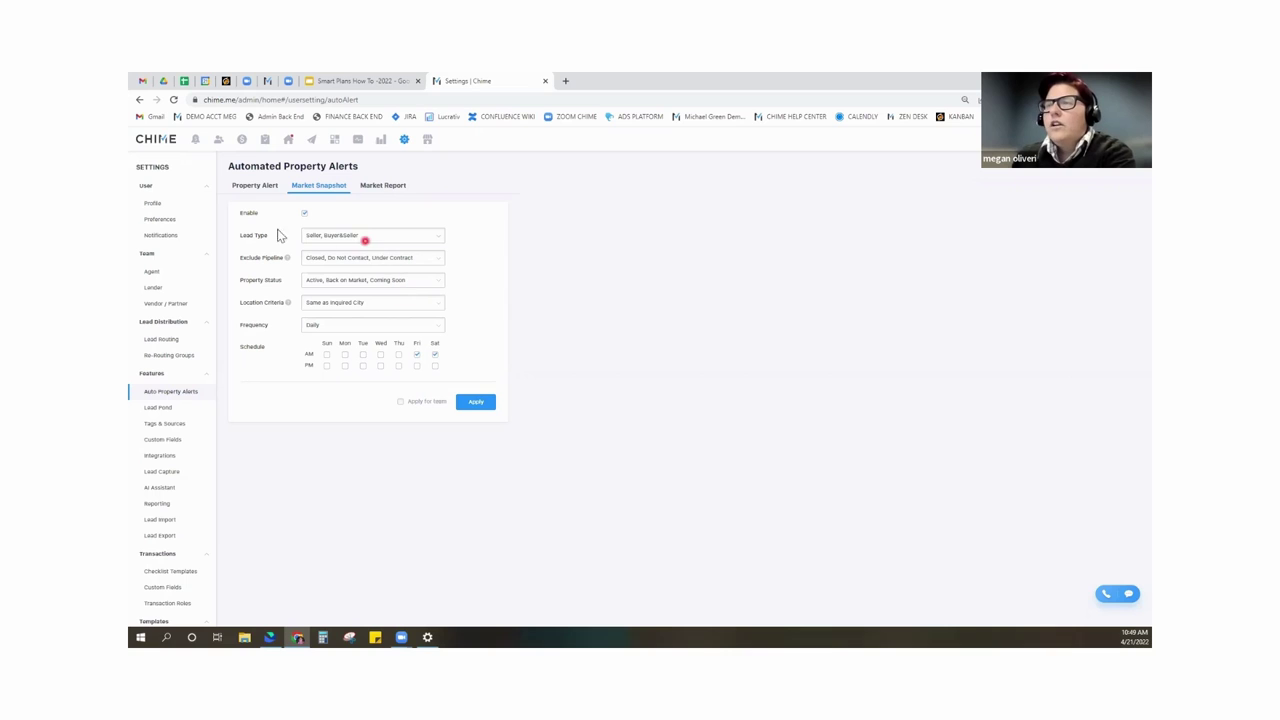
# Revisit the Property Alert settings and open the profile of the Hot-pipeline lead tagged english from the full leads list.
pyautogui.click(256, 187)
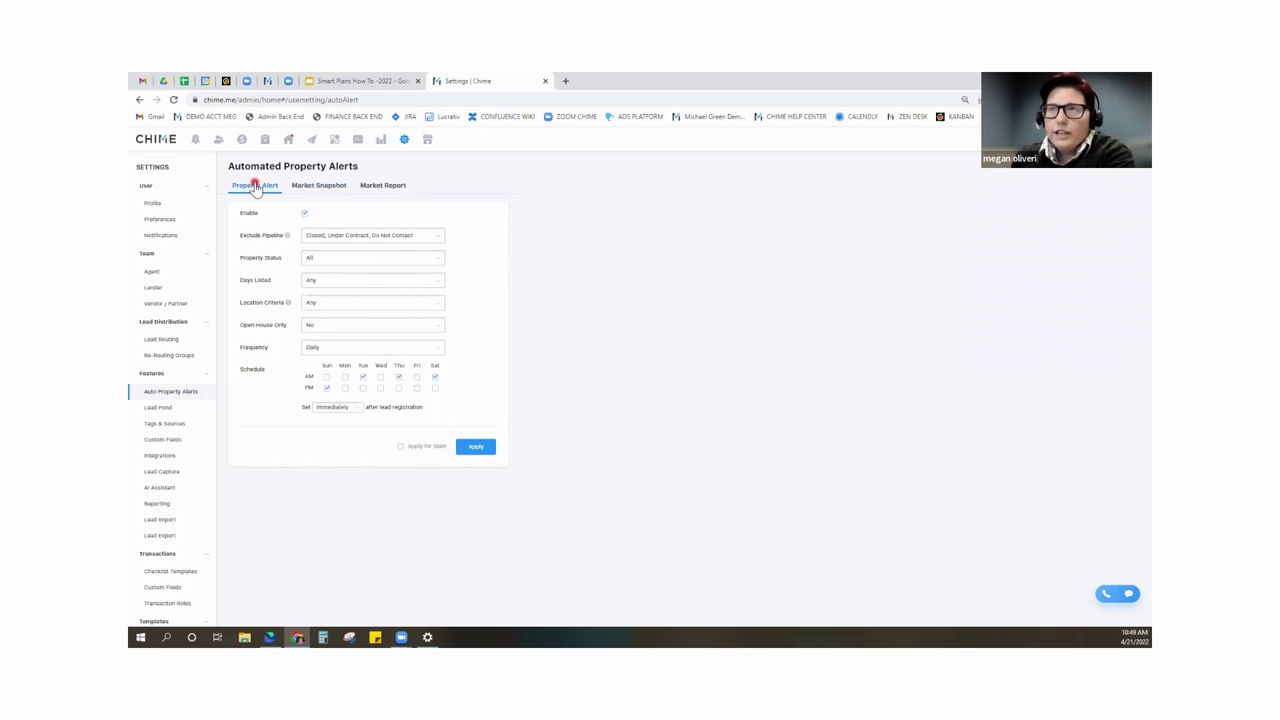
pyautogui.click(218, 141)
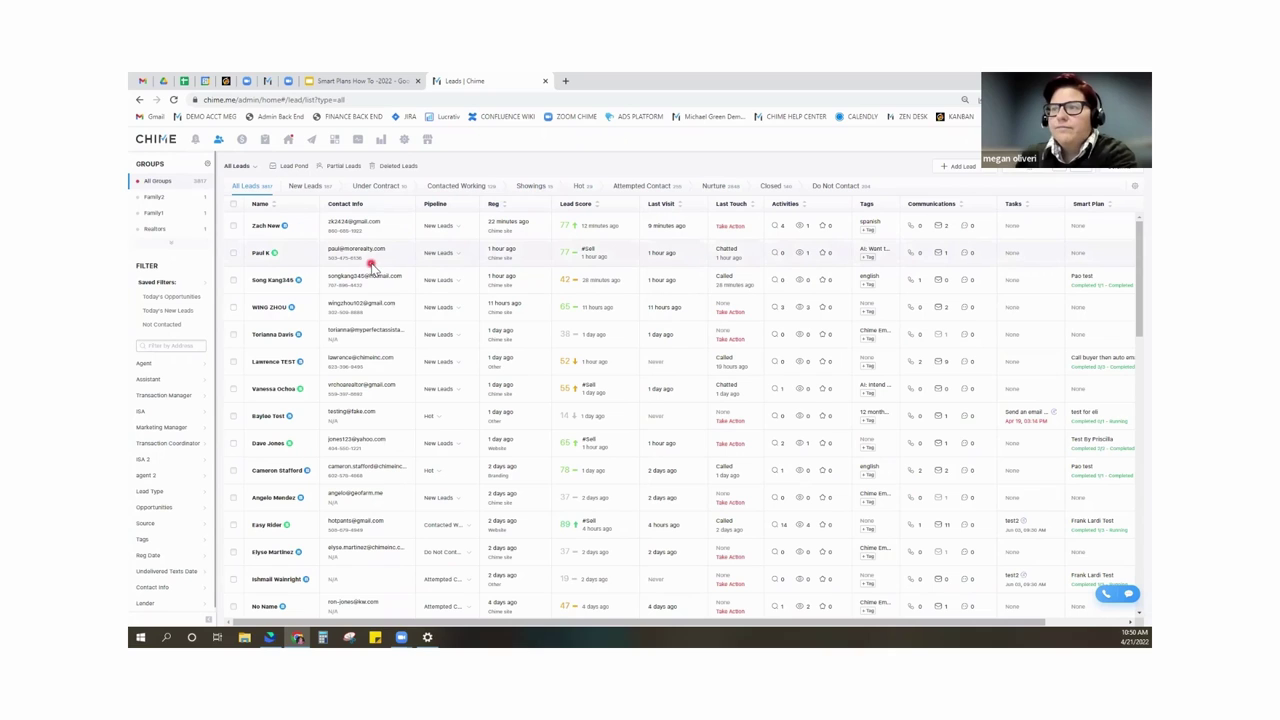
pyautogui.click(266, 472)
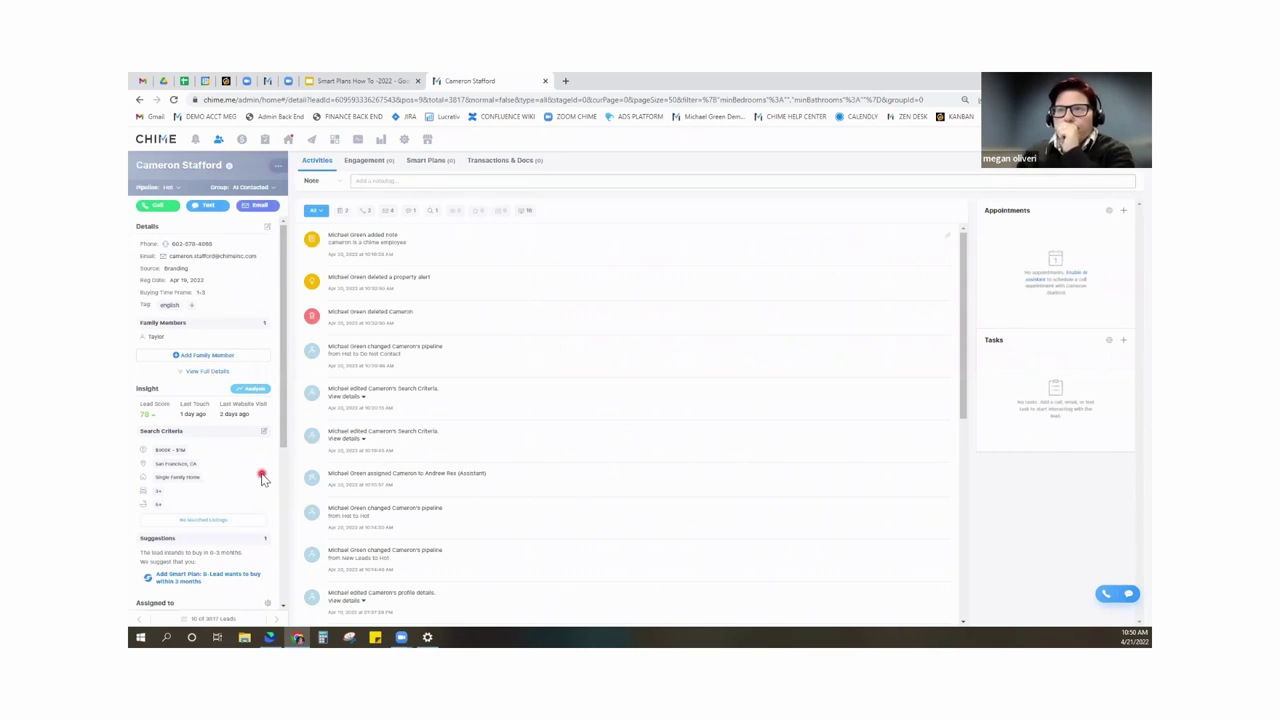
pyautogui.click(296, 301)
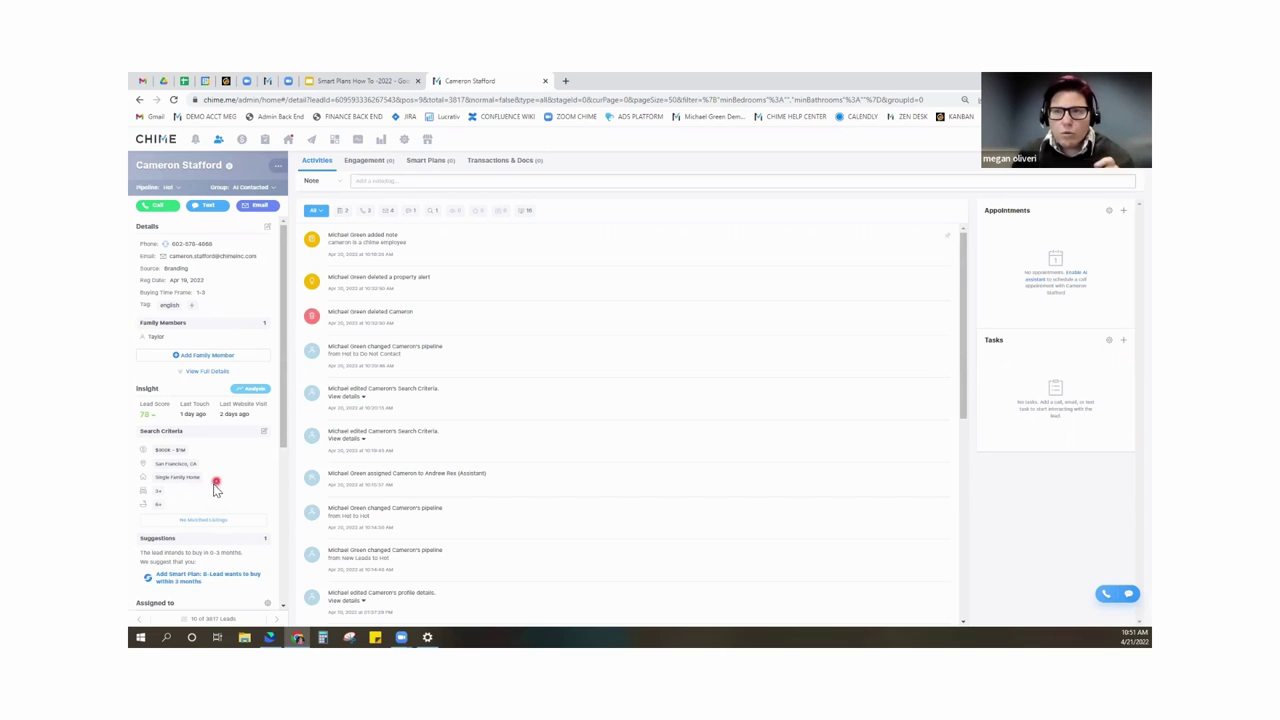
# Set the lead's search criteria to a maximum price of 2,500,000 and a minimum of 2 bathrooms, and save them.
pyautogui.click(264, 433)
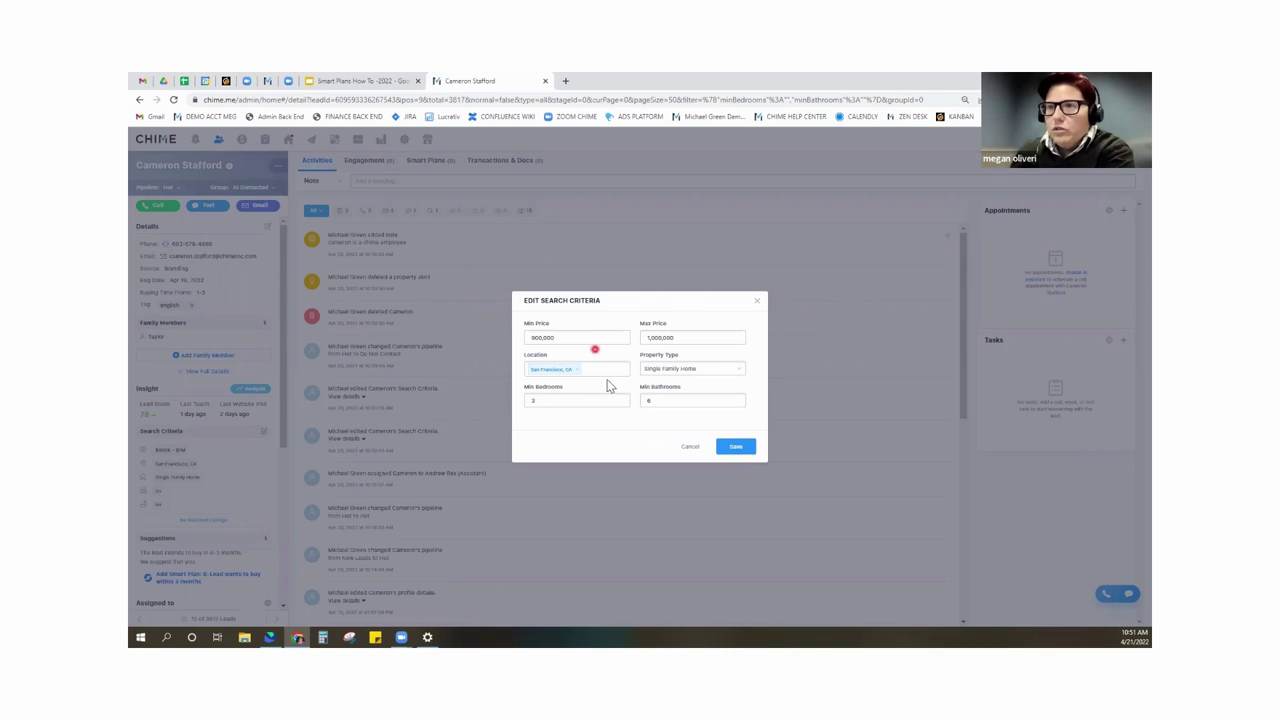
pyautogui.doubleClick(690, 338)
pyautogui.write('2,500,000')
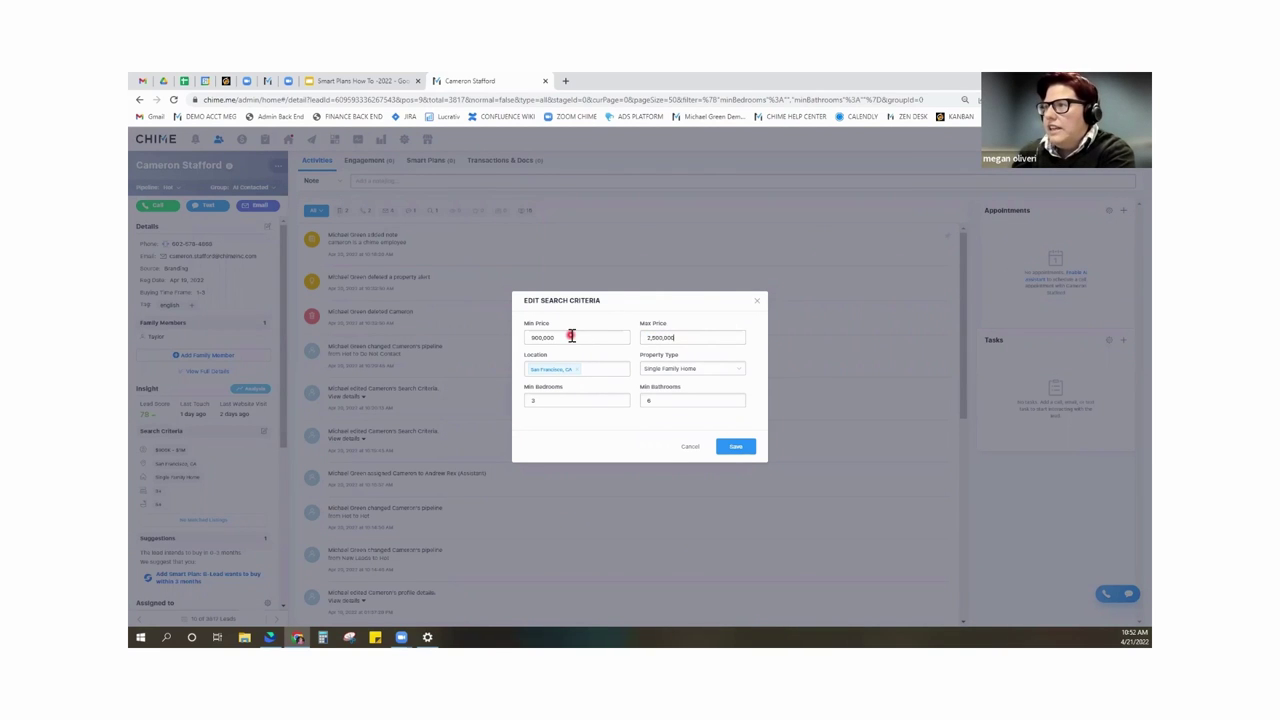
pyautogui.doubleClick(557, 401)
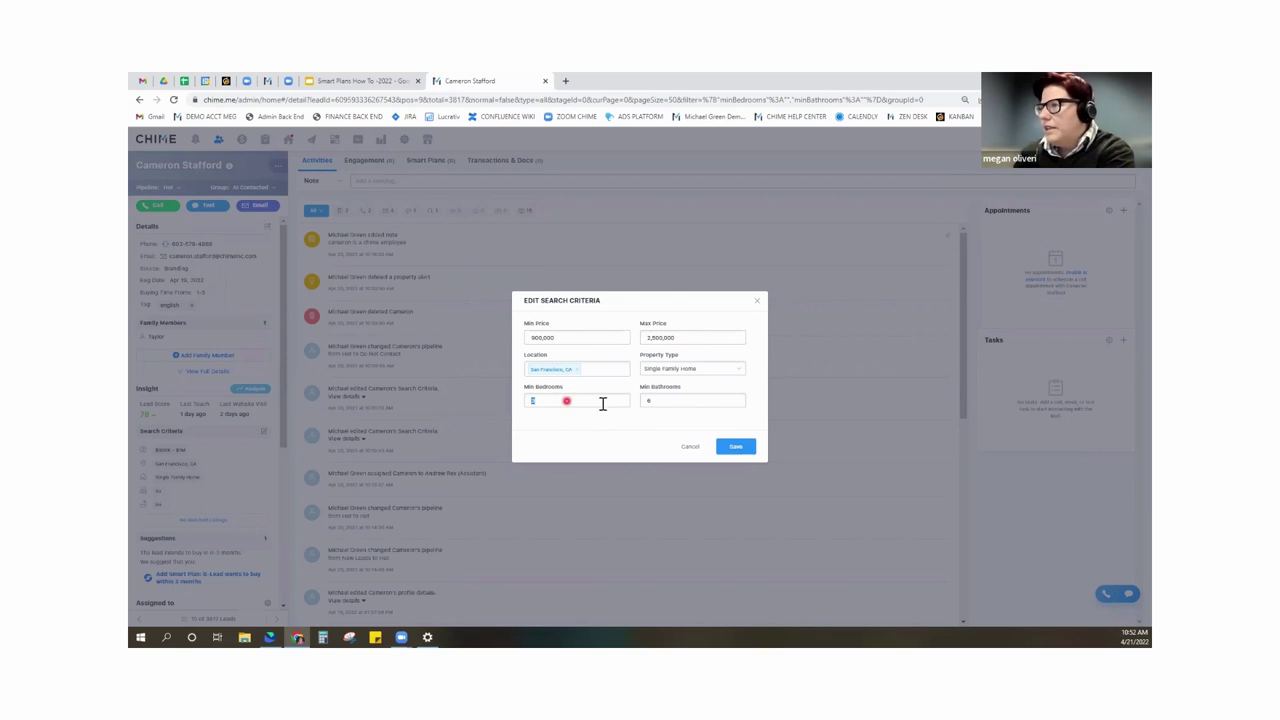
pyautogui.doubleClick(650, 399)
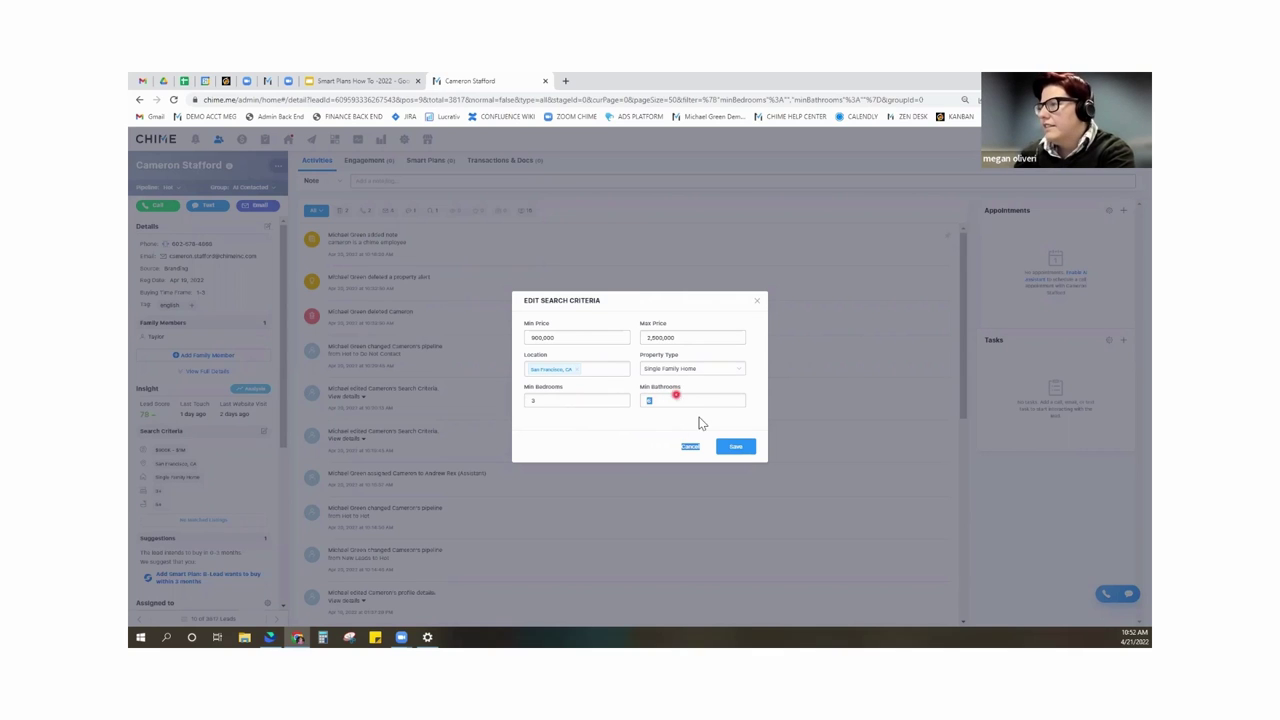
pyautogui.doubleClick(684, 399)
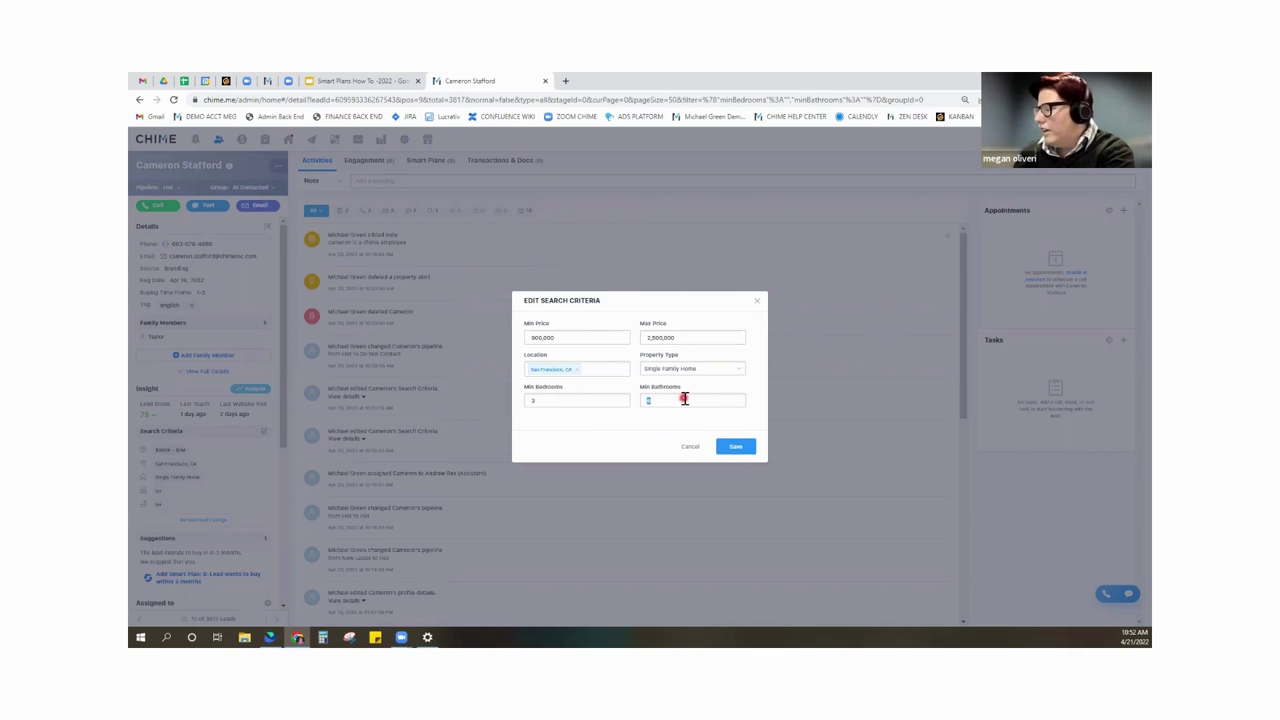
pyautogui.write('2')
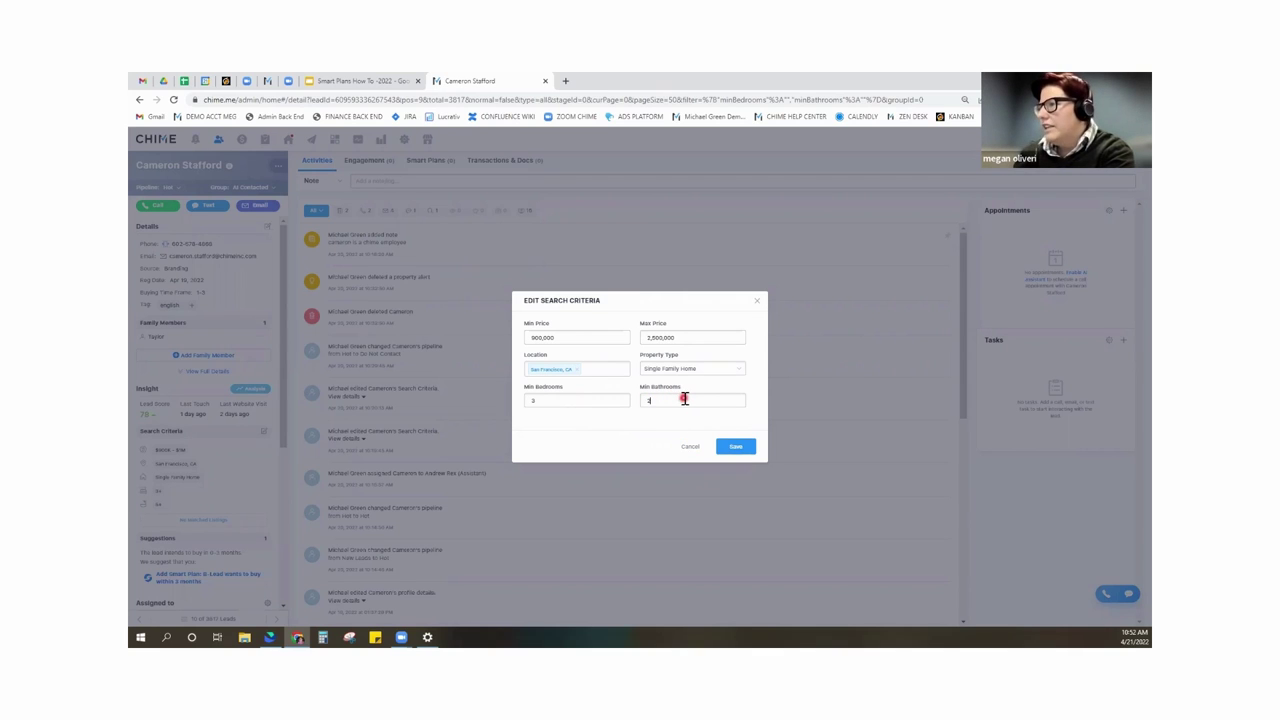
pyautogui.click(733, 452)
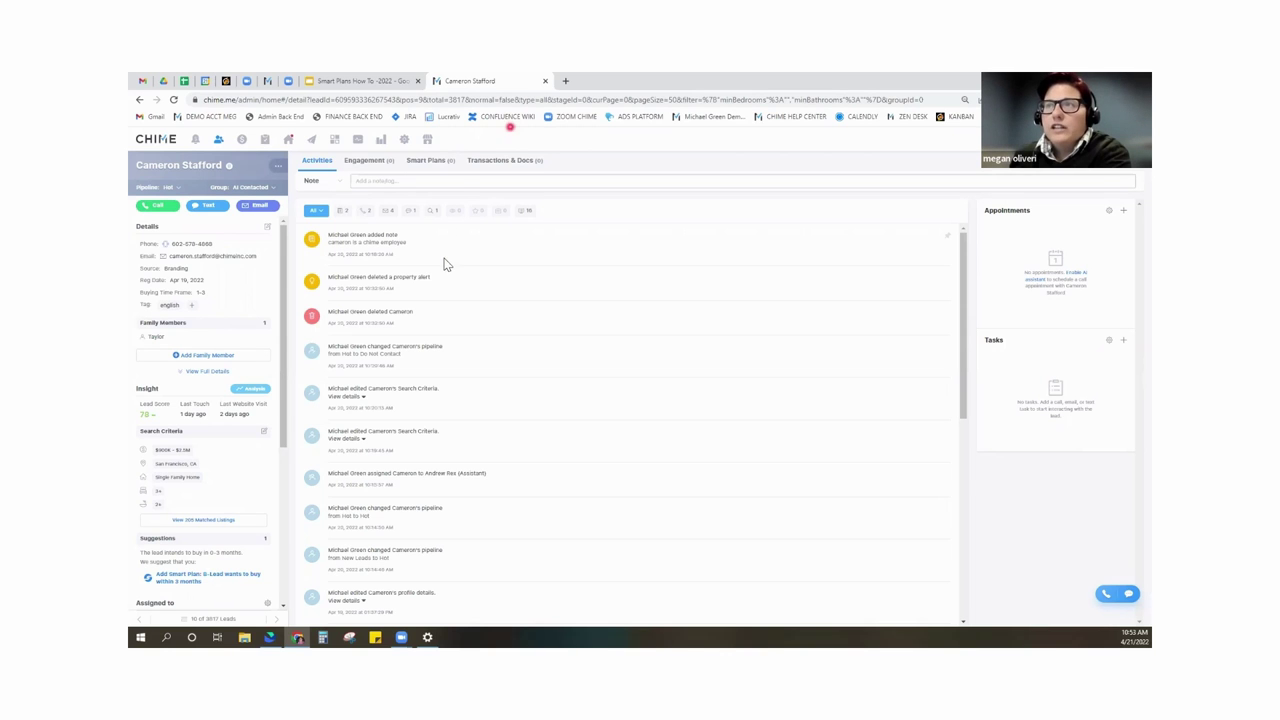
# Examine the lead's search criteria and the Location field in the criteria editor, closing it without making changes.
pyautogui.click(440, 261)
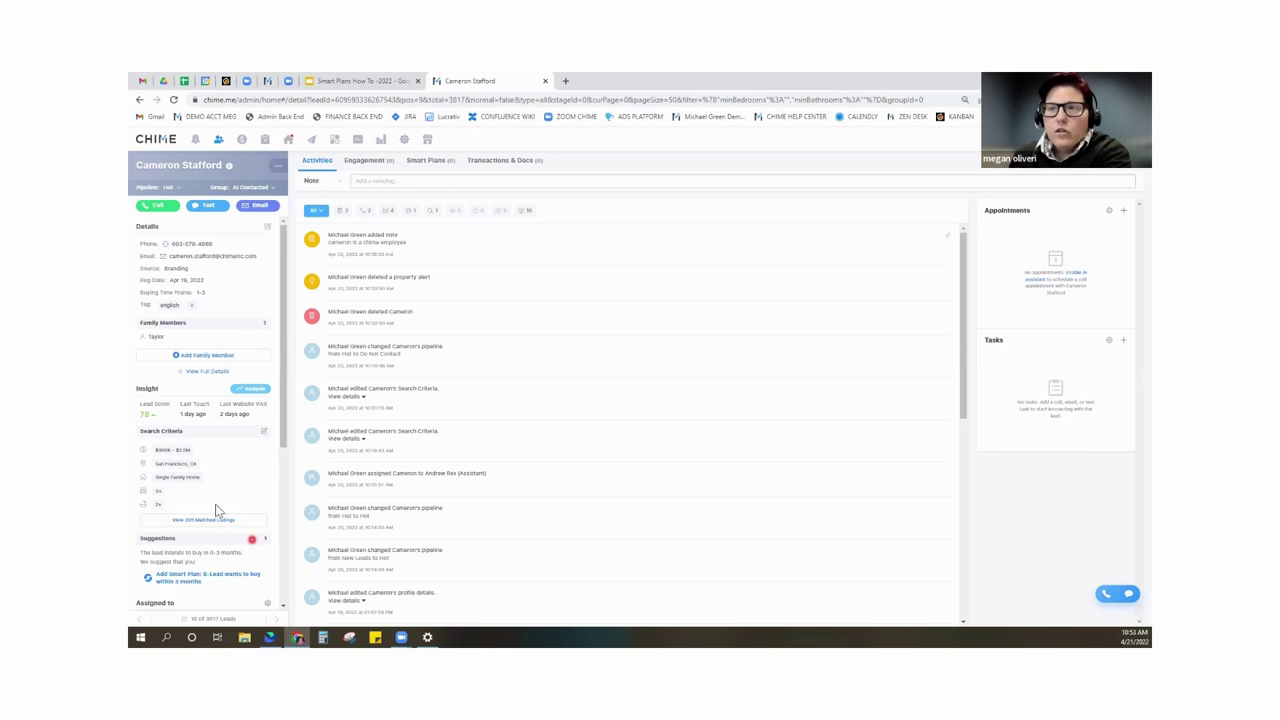
pyautogui.click(163, 477)
pyautogui.click(195, 487)
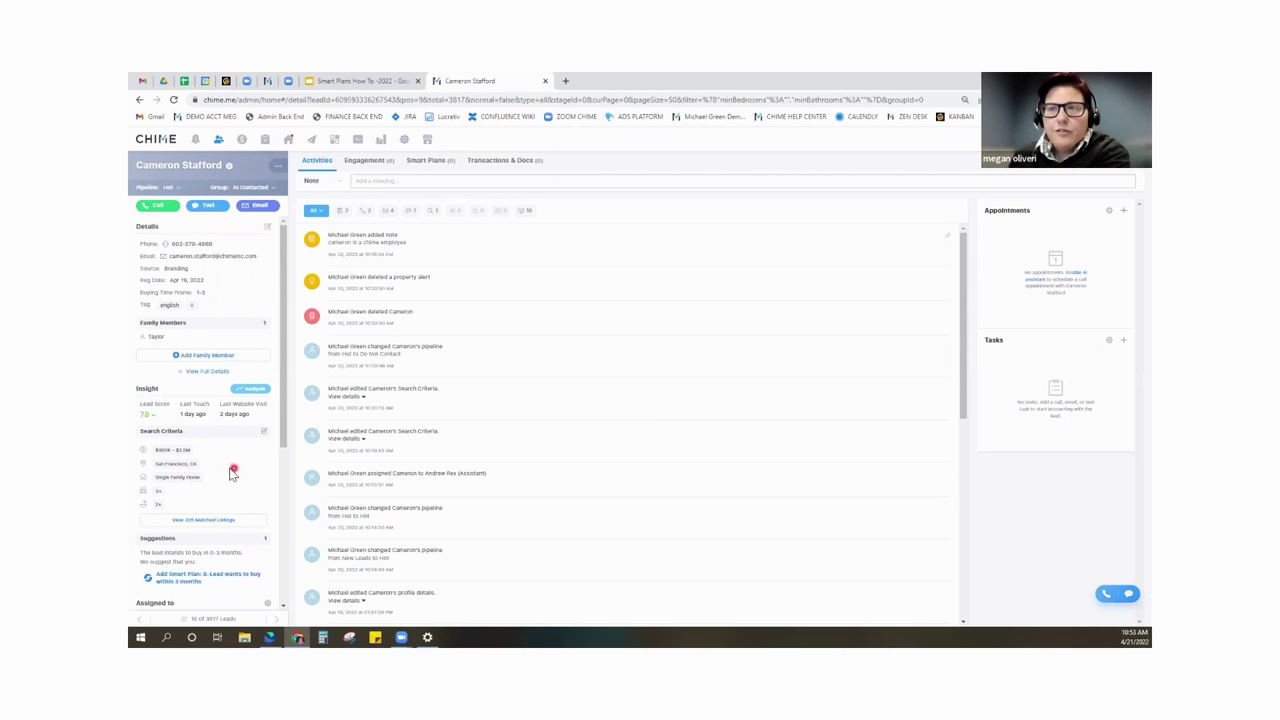
pyautogui.click(200, 470)
pyautogui.click(232, 468)
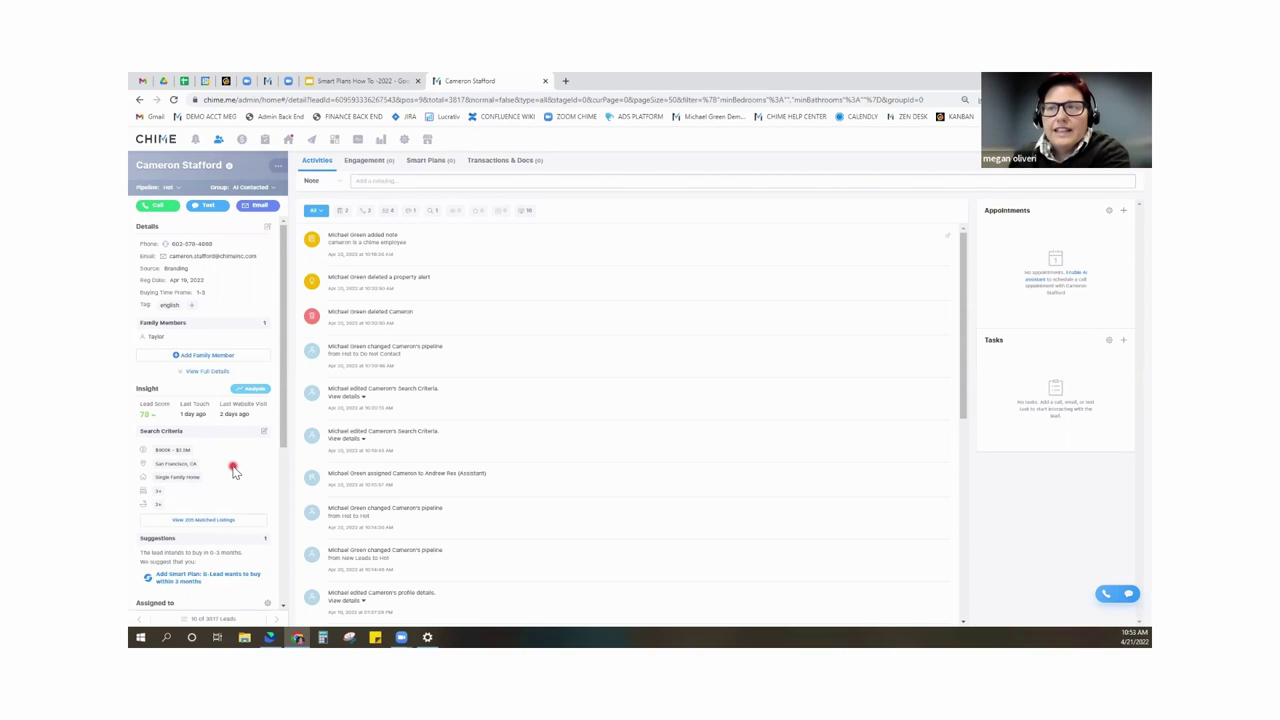
pyautogui.click(264, 431)
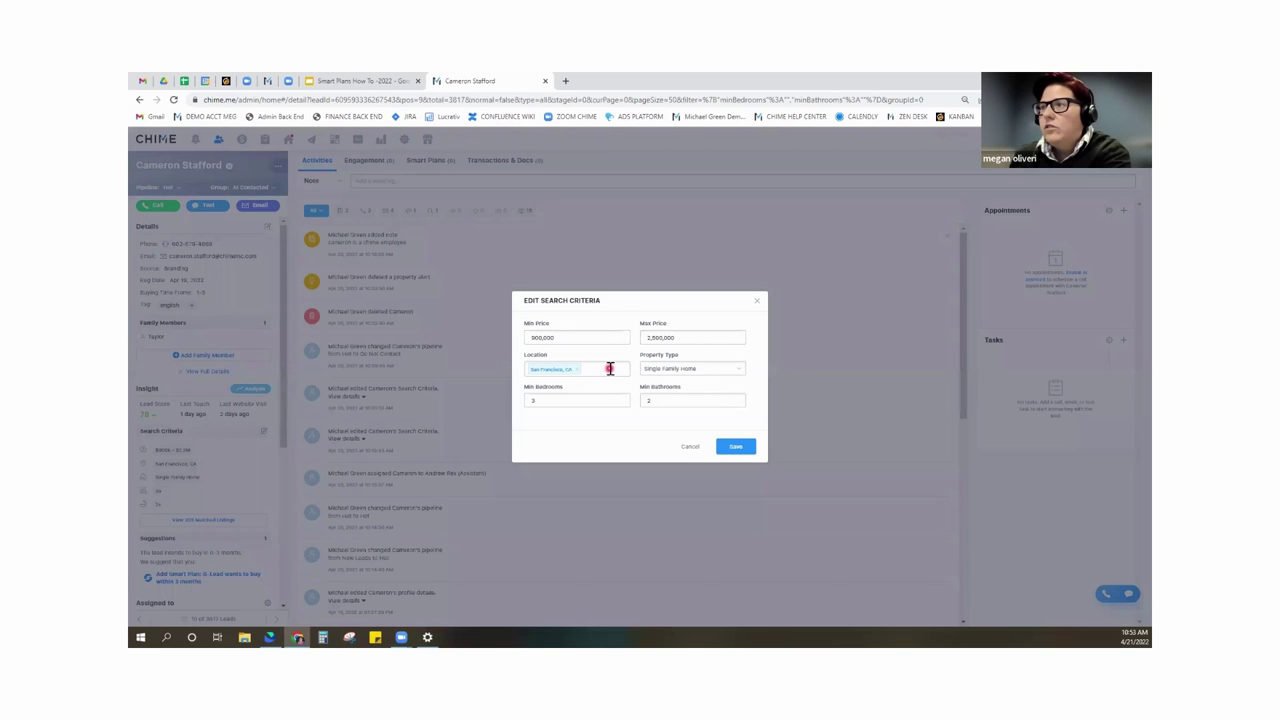
pyautogui.click(597, 367)
pyautogui.click(757, 300)
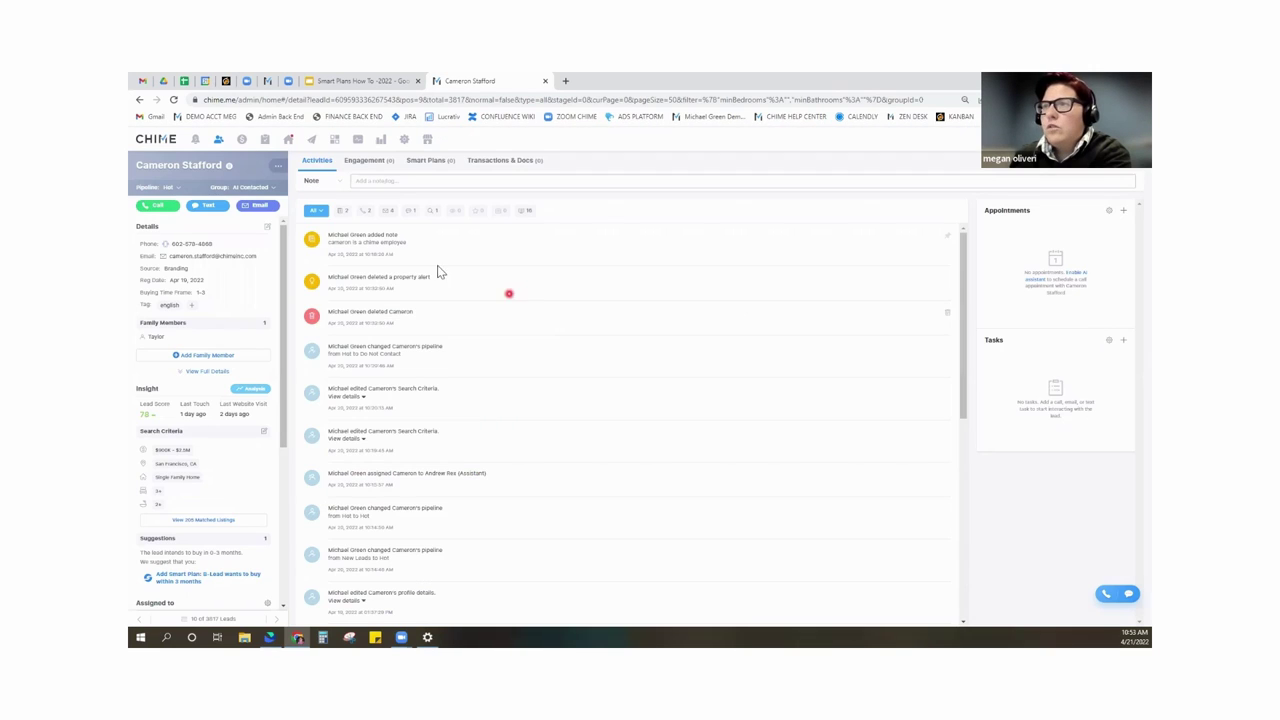
pyautogui.click(435, 367)
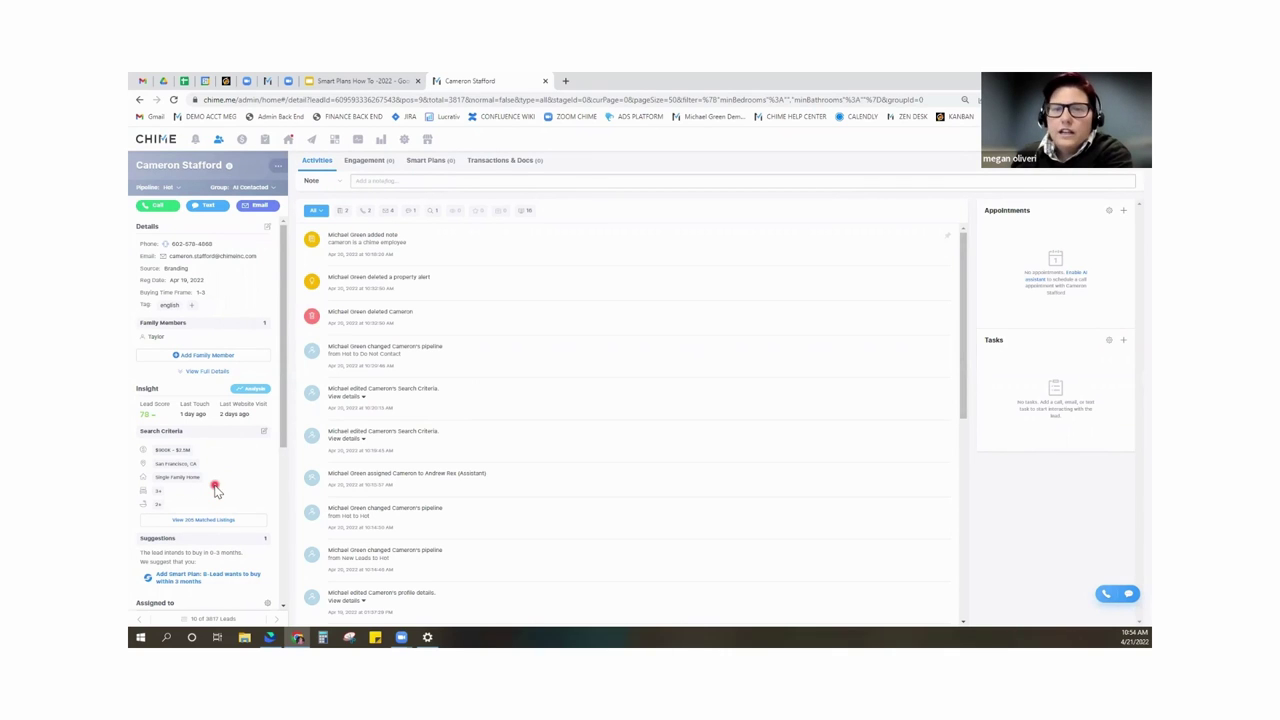
# Start a new property alert from the lead's engagement page and include the Bedrooms and Bathrooms inquiries in the selection.
pyautogui.click(368, 162)
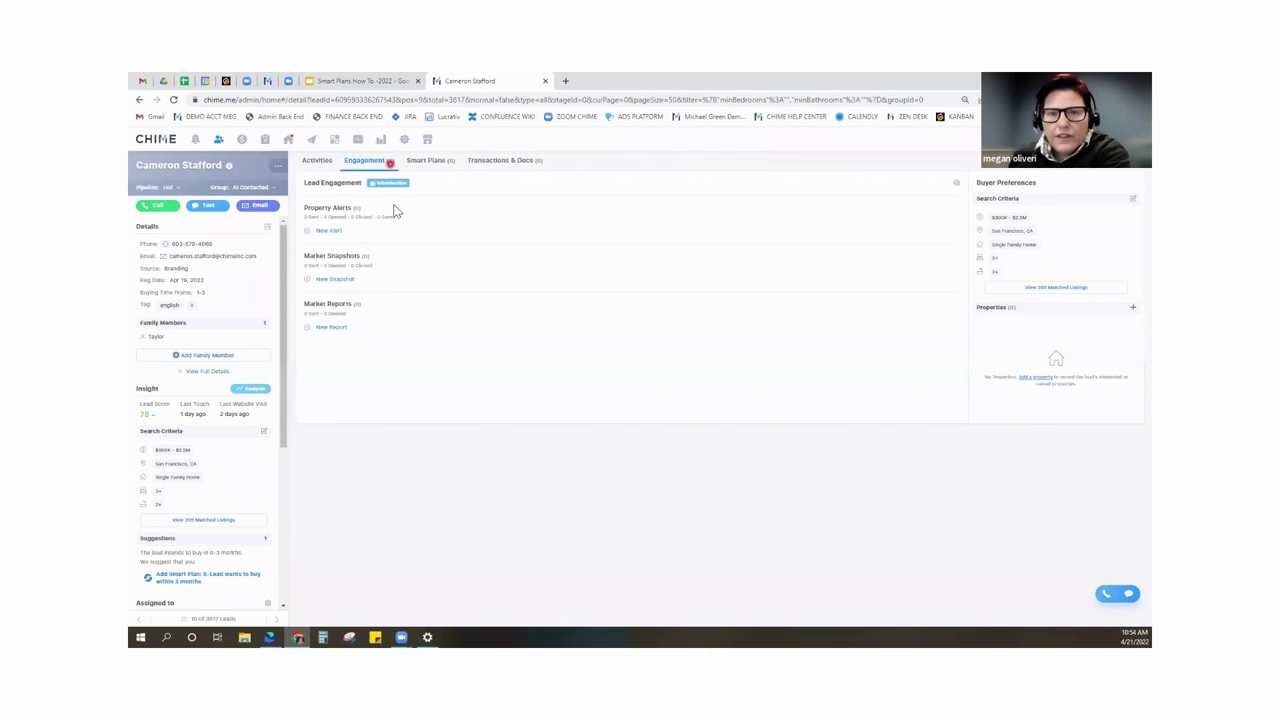
pyautogui.click(327, 232)
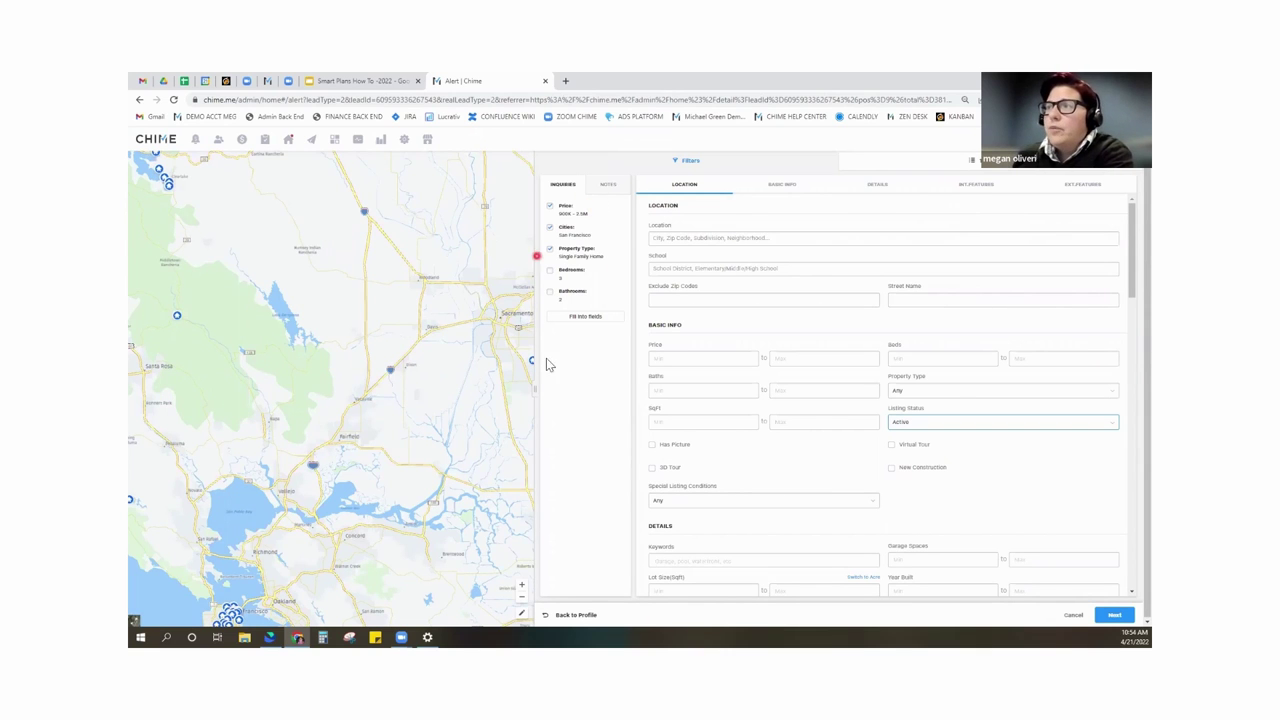
pyautogui.click(550, 271)
pyautogui.click(550, 291)
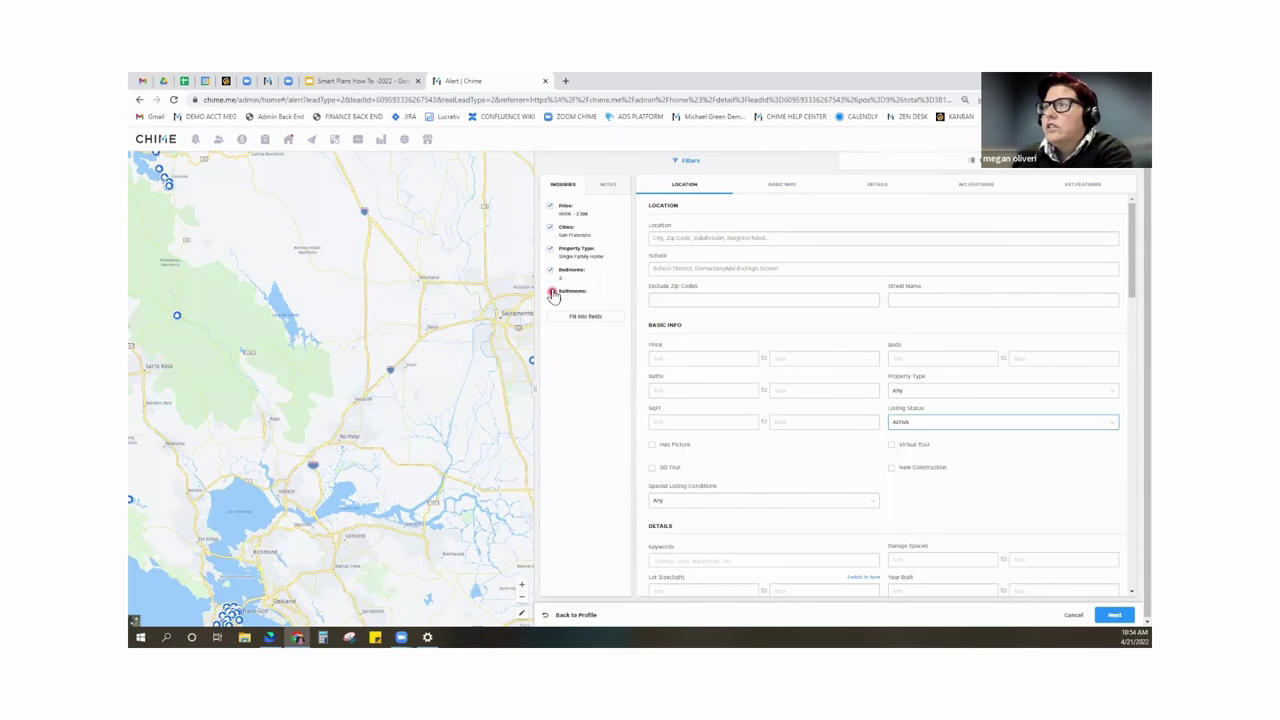
# Add the city San Francisco, CA as a location filter for the alert.
pyautogui.click(688, 237)
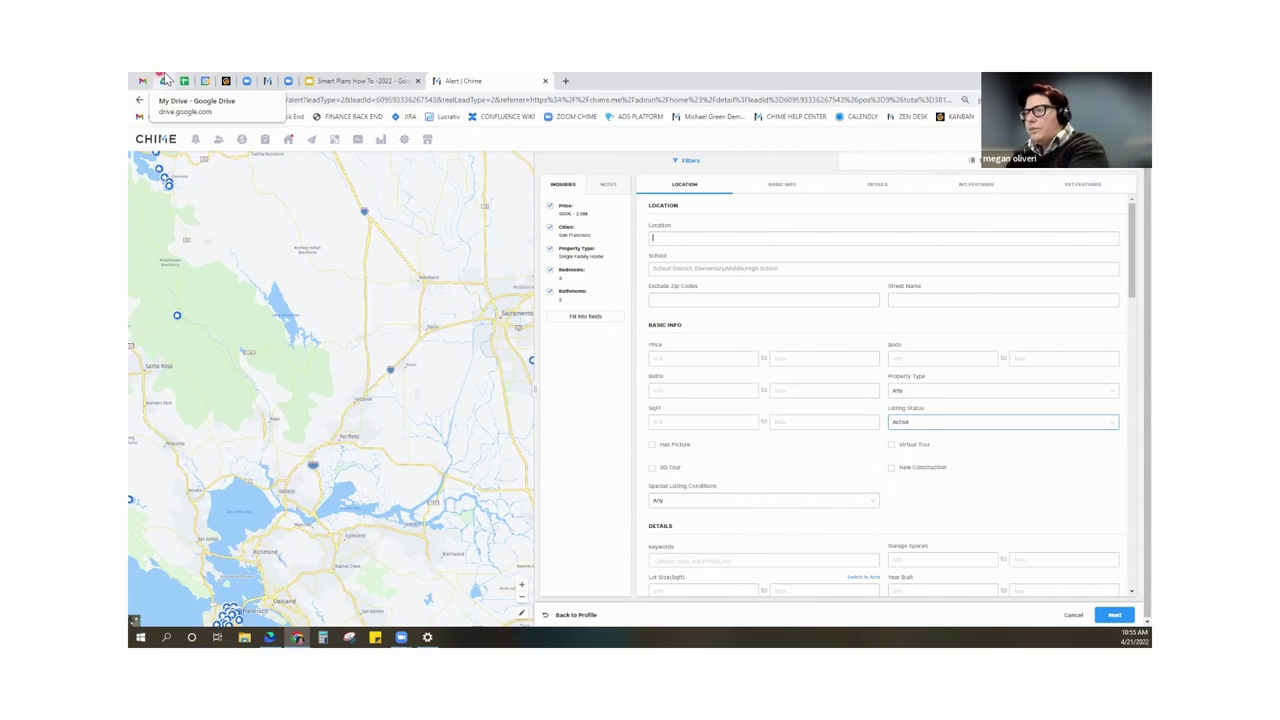
pyautogui.write('san francisco')
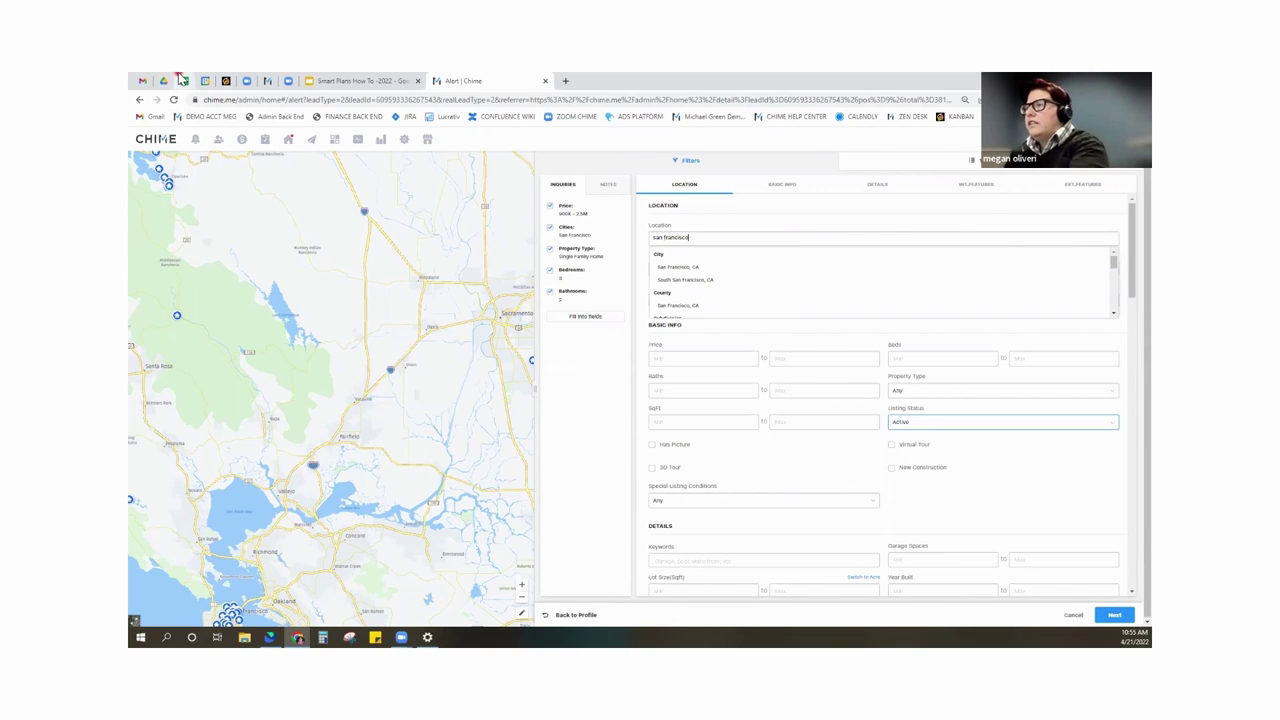
pyautogui.click(689, 268)
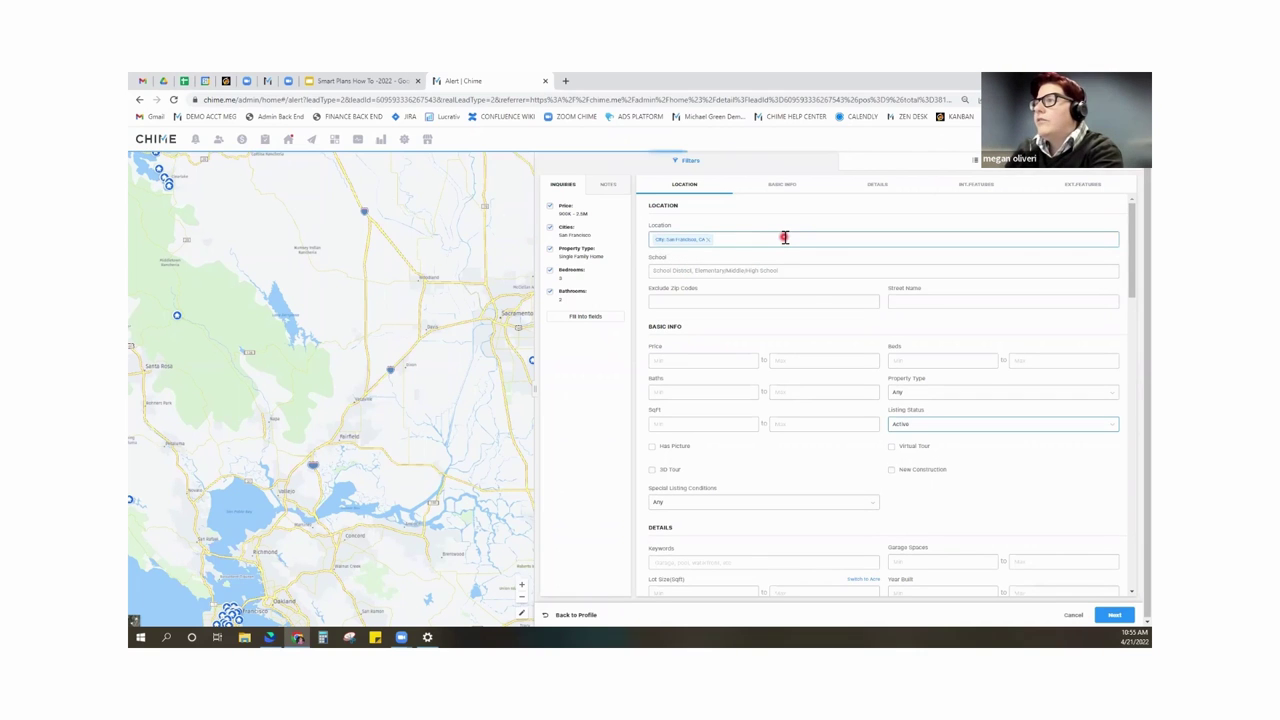
# Add the city Oakland, CA as a second location for the alert.
pyautogui.click(785, 238)
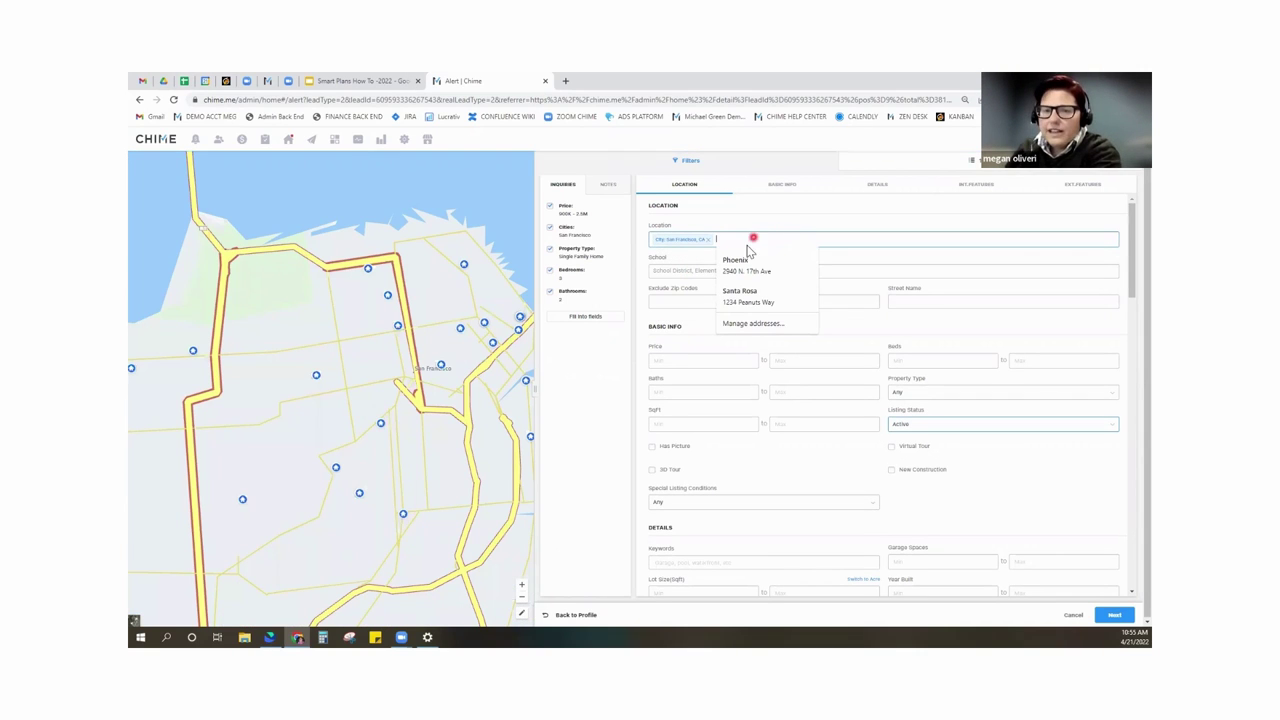
pyautogui.click(812, 236)
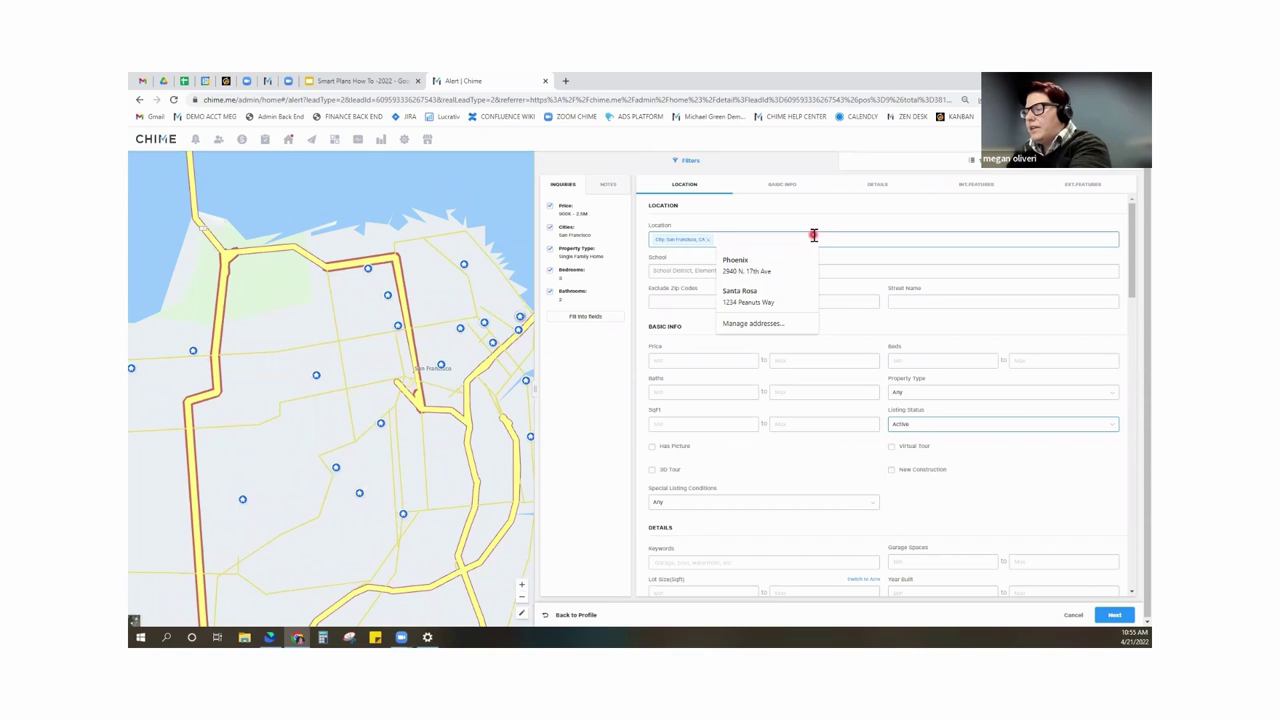
pyautogui.write('c')
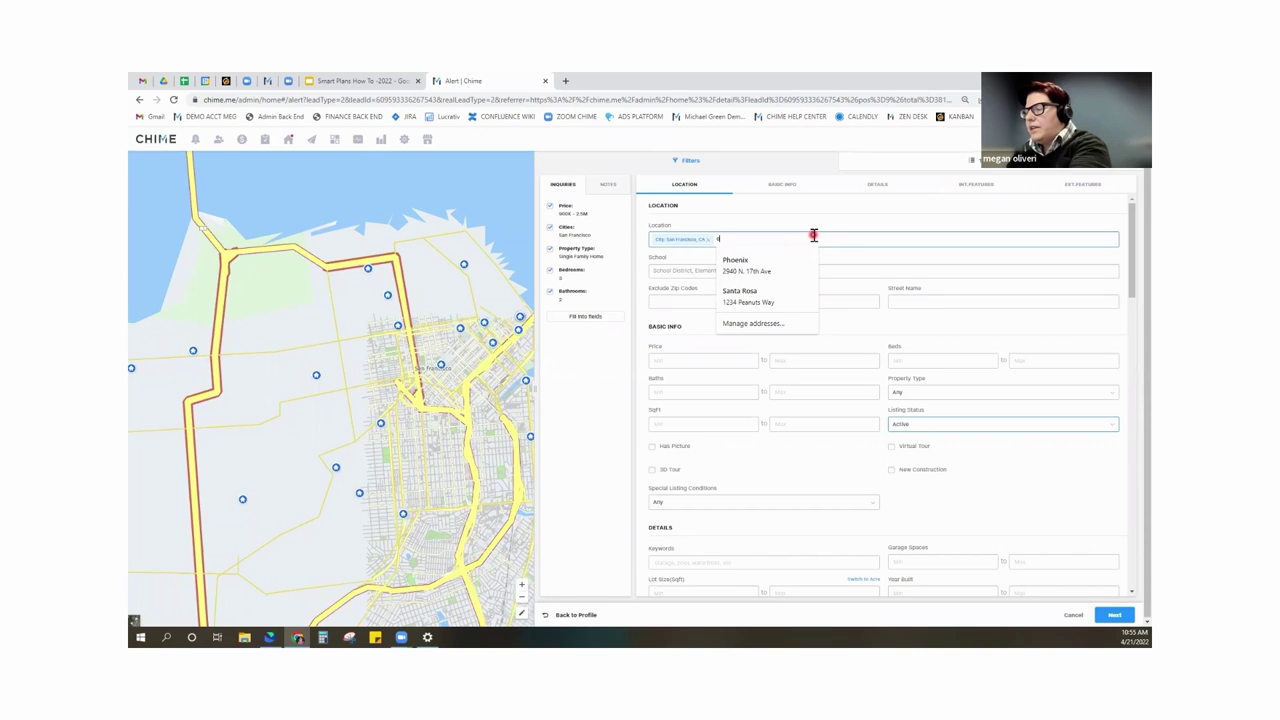
pyautogui.write('a')
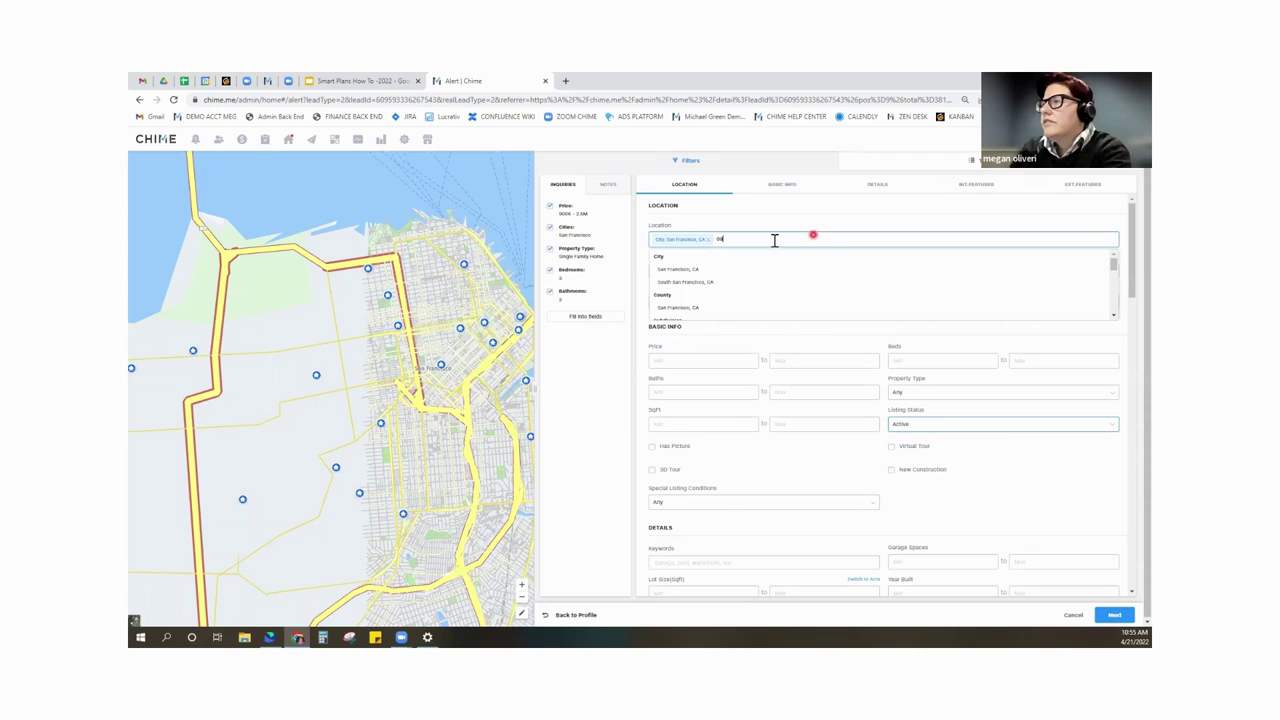
pyautogui.write('k')
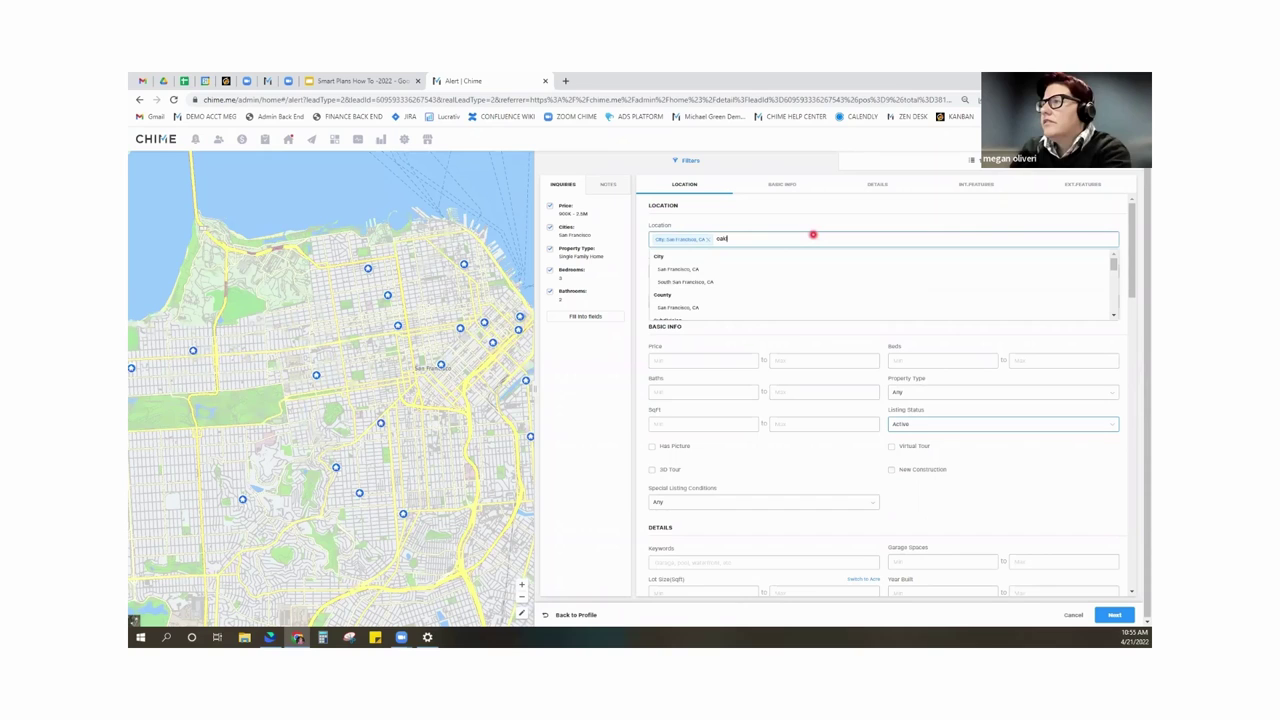
pyautogui.click(955, 268)
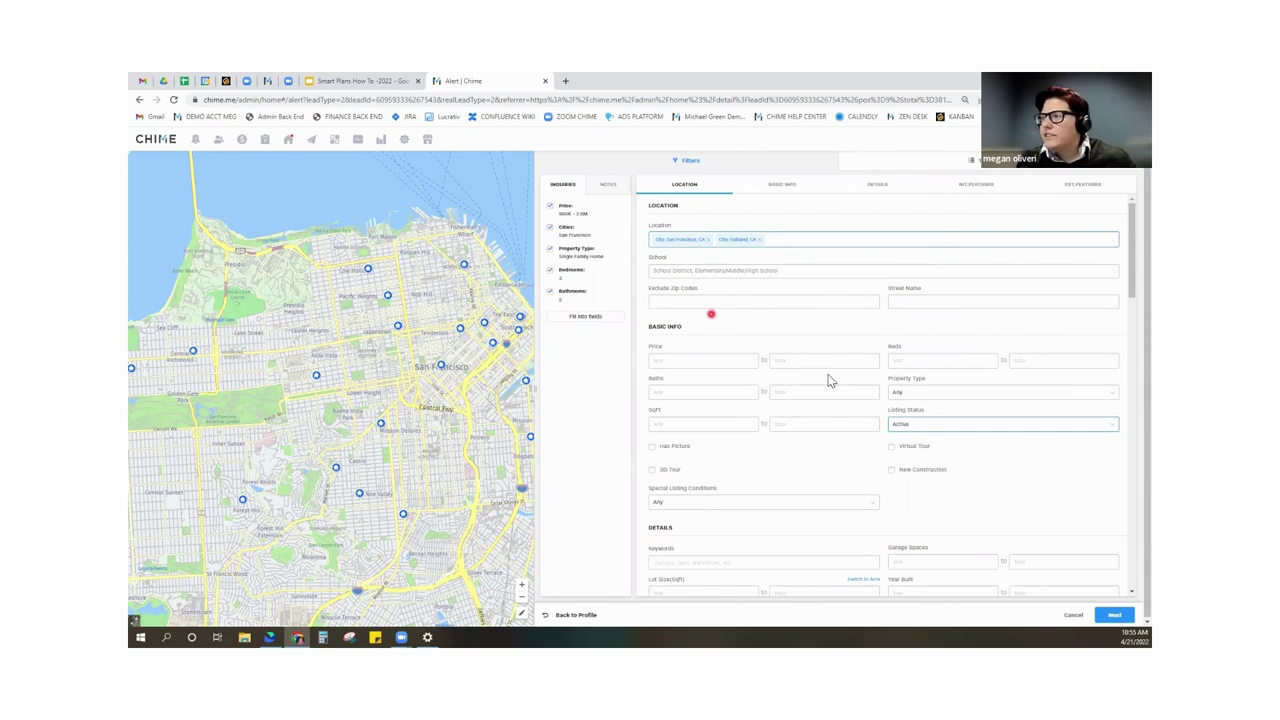
# Set the alert's property type to Condo.
pyautogui.click(934, 391)
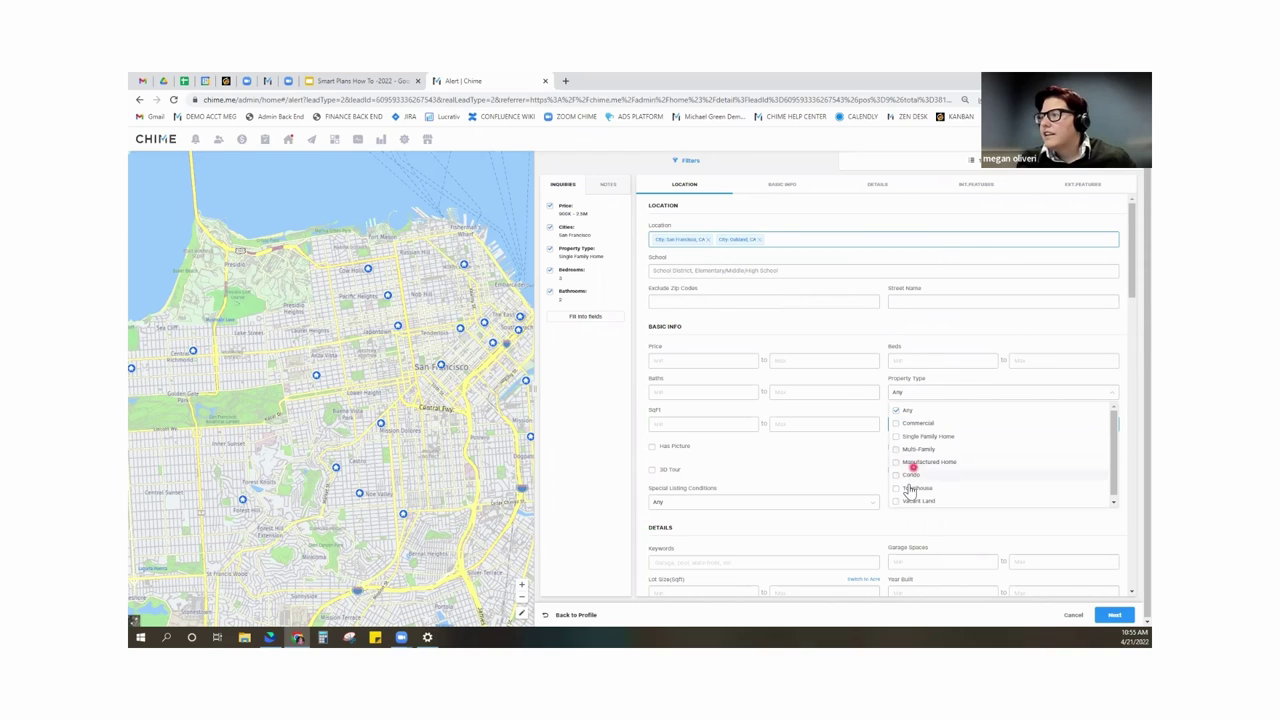
pyautogui.click(910, 476)
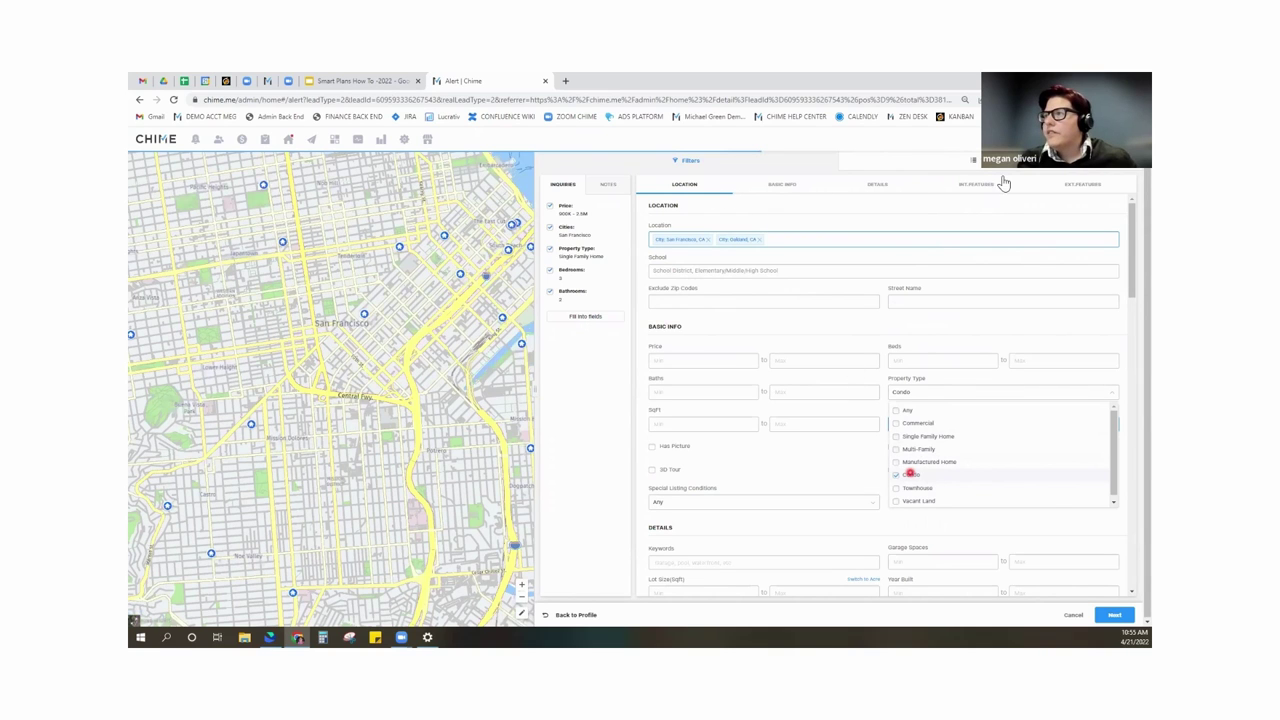
pyautogui.click(741, 390)
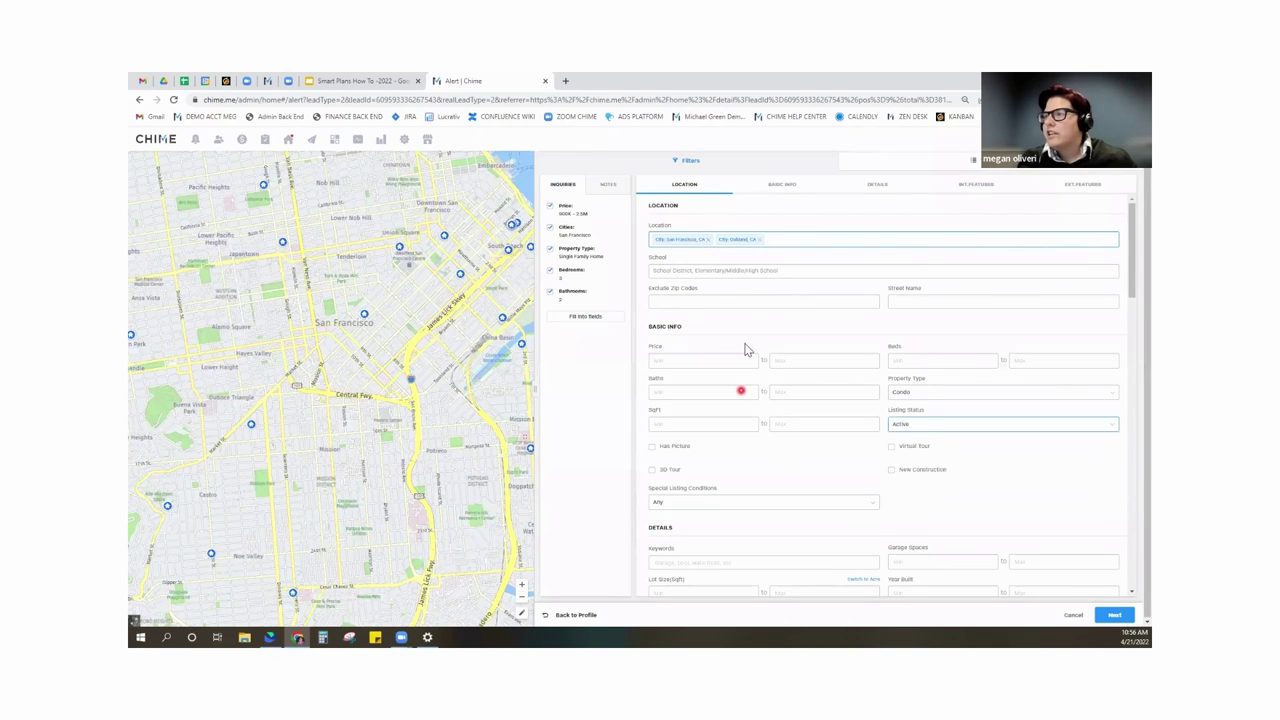
# Look through the remaining basic, detail and interior feature filters, and proceed to the alert settings.
pyautogui.scroll(-3, 745, 350)
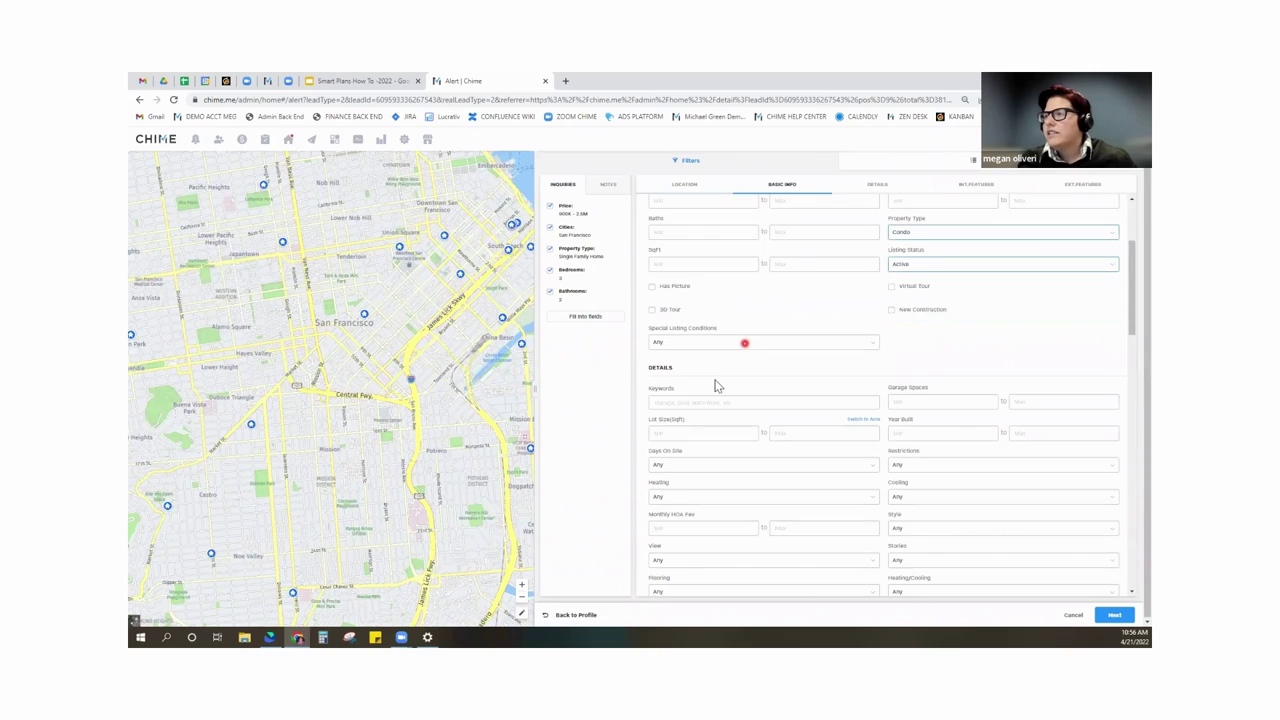
pyautogui.scroll(-5, 714, 380)
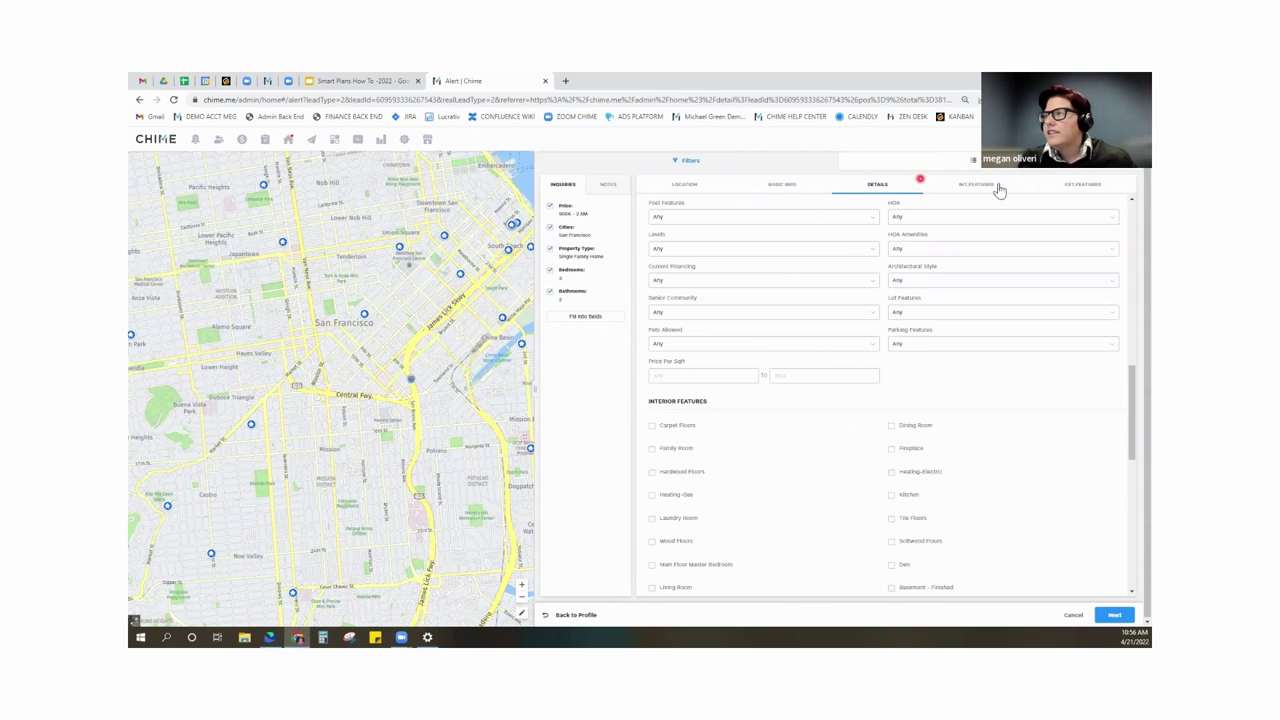
pyautogui.scroll(-1, 838, 412)
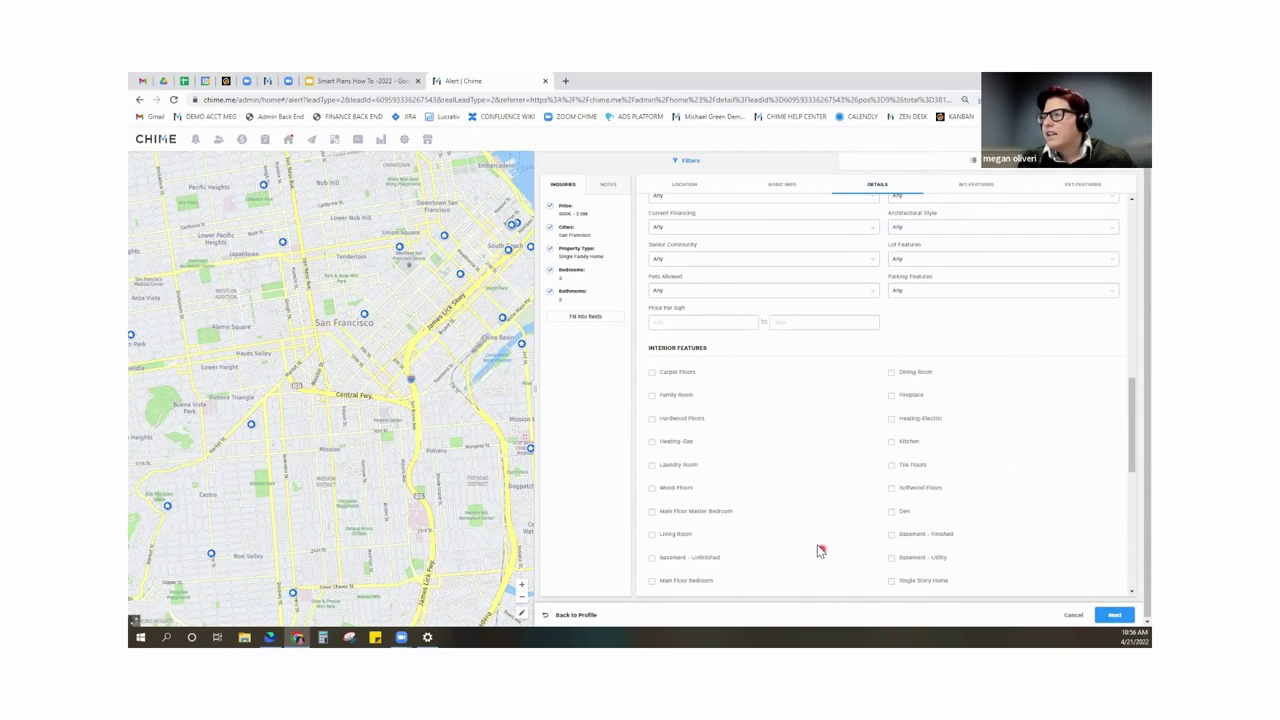
pyautogui.scroll(-1, 818, 550)
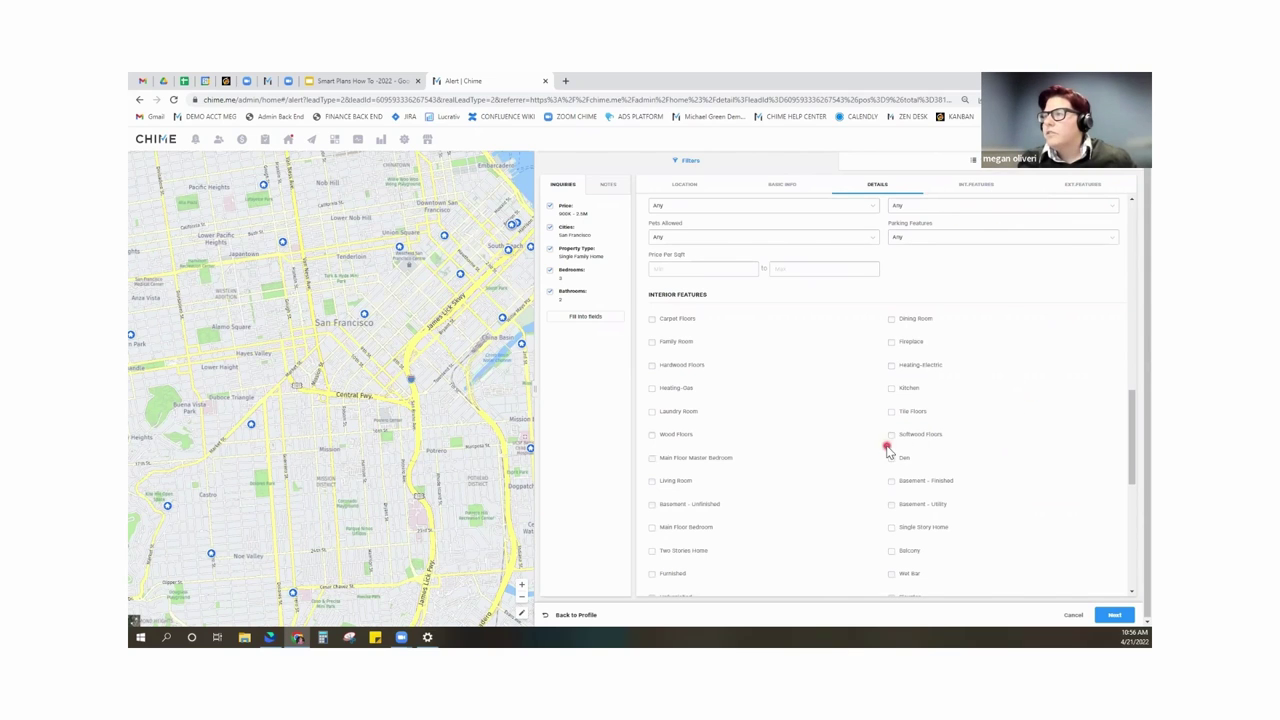
pyautogui.scroll(-2, 886, 450)
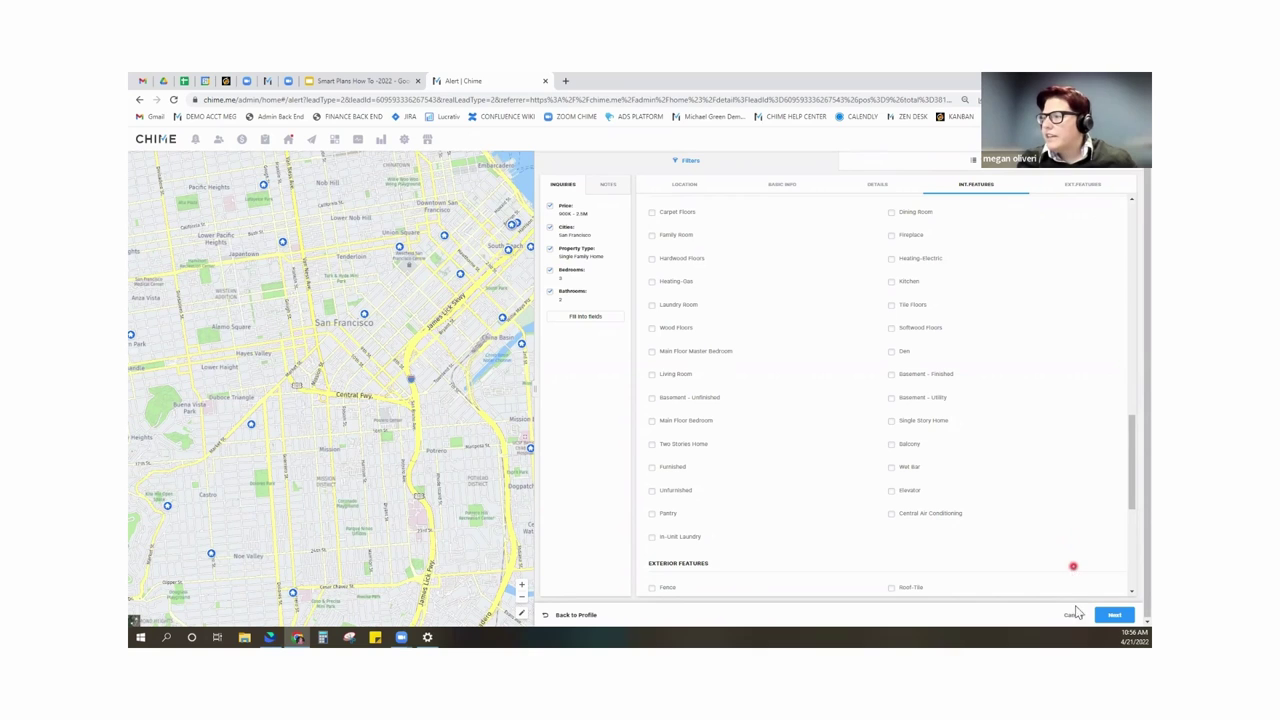
pyautogui.click(1115, 616)
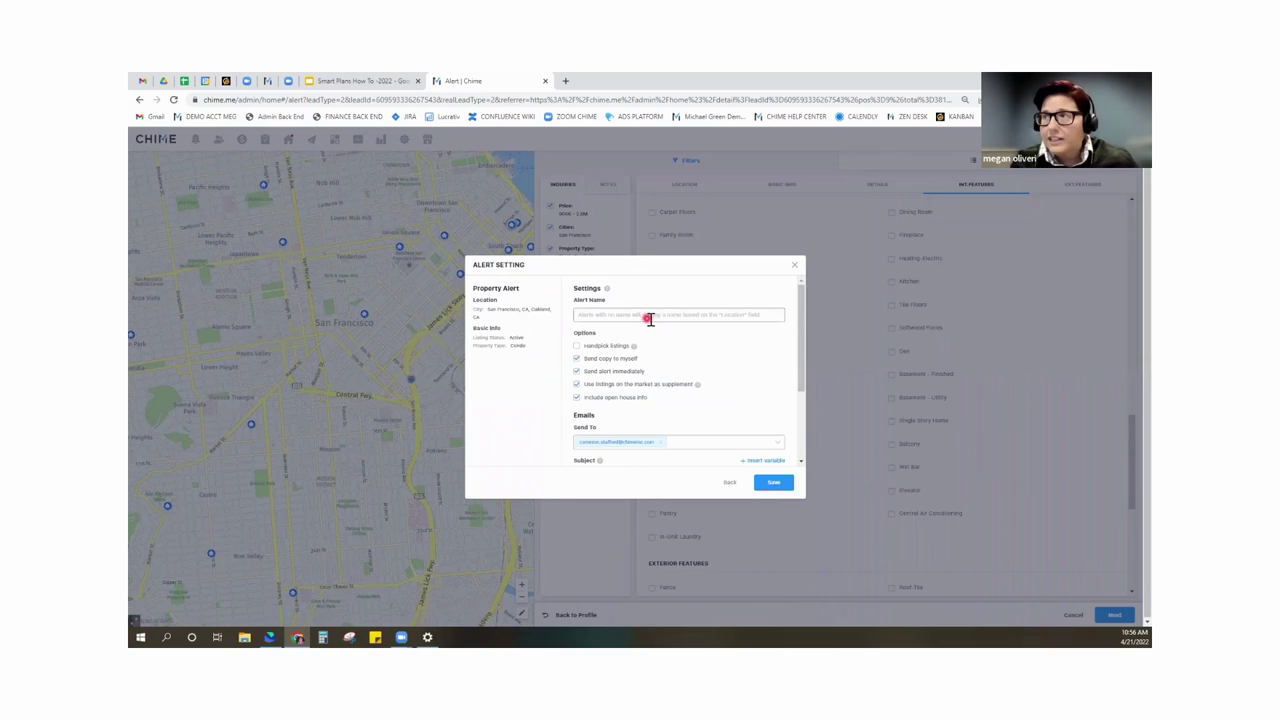
# Name the property alert "San Fran & Oakland".
pyautogui.click(655, 316)
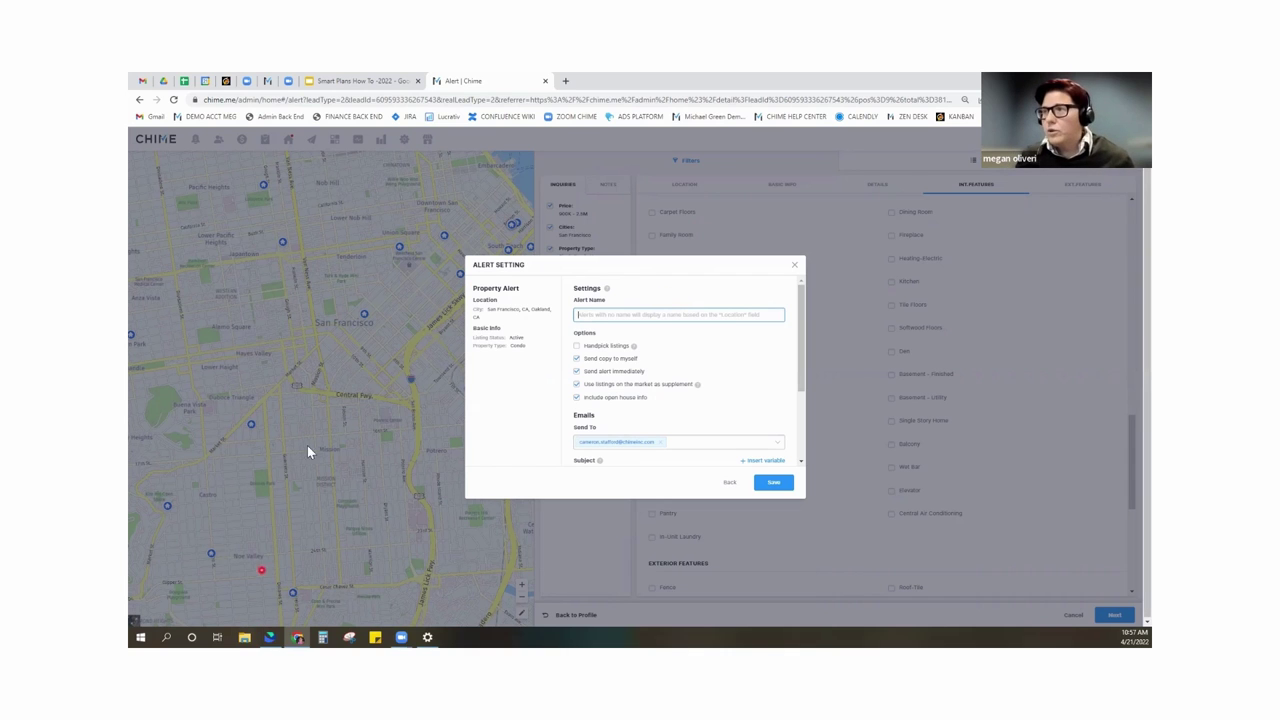
pyautogui.click(518, 302)
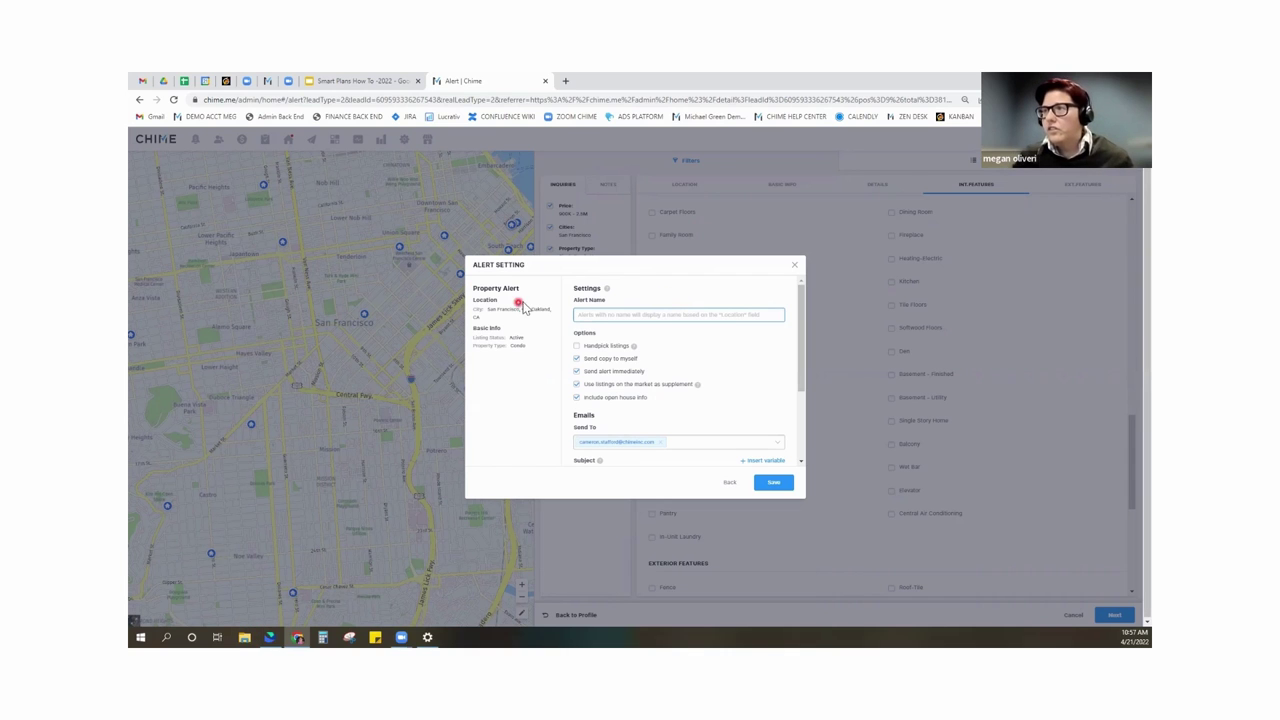
pyautogui.click(651, 317)
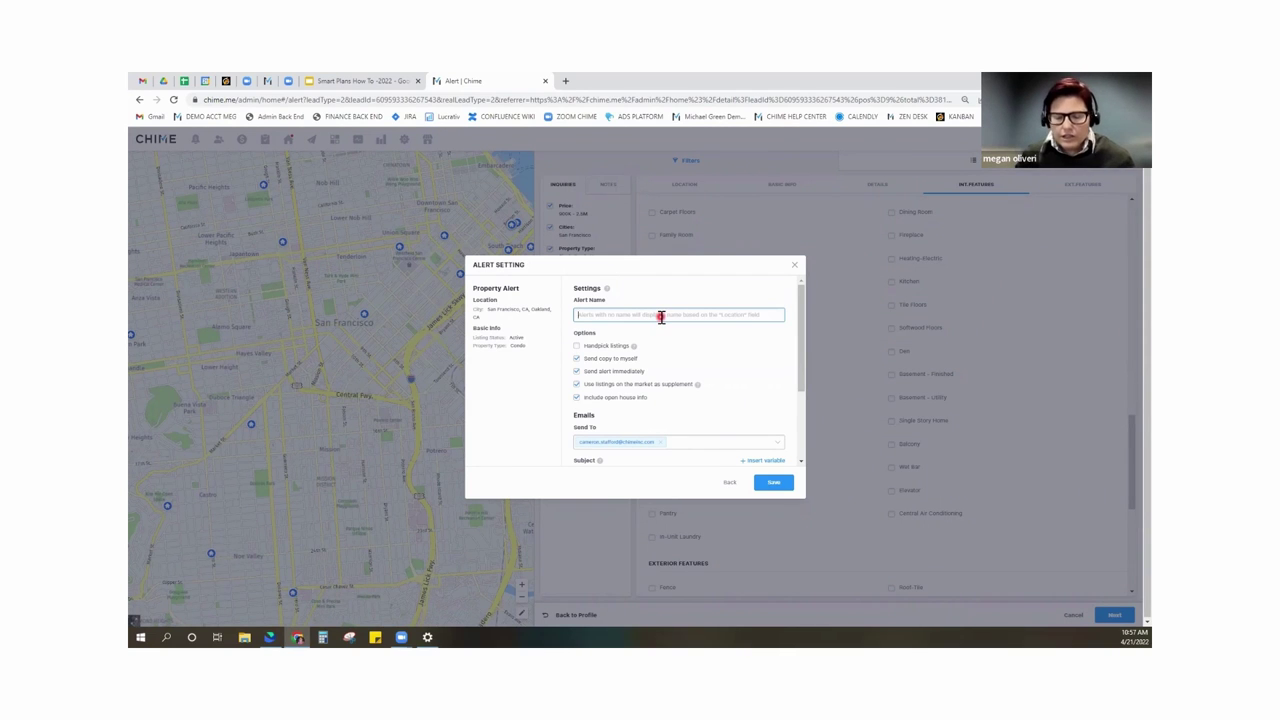
pyautogui.write('Sa')
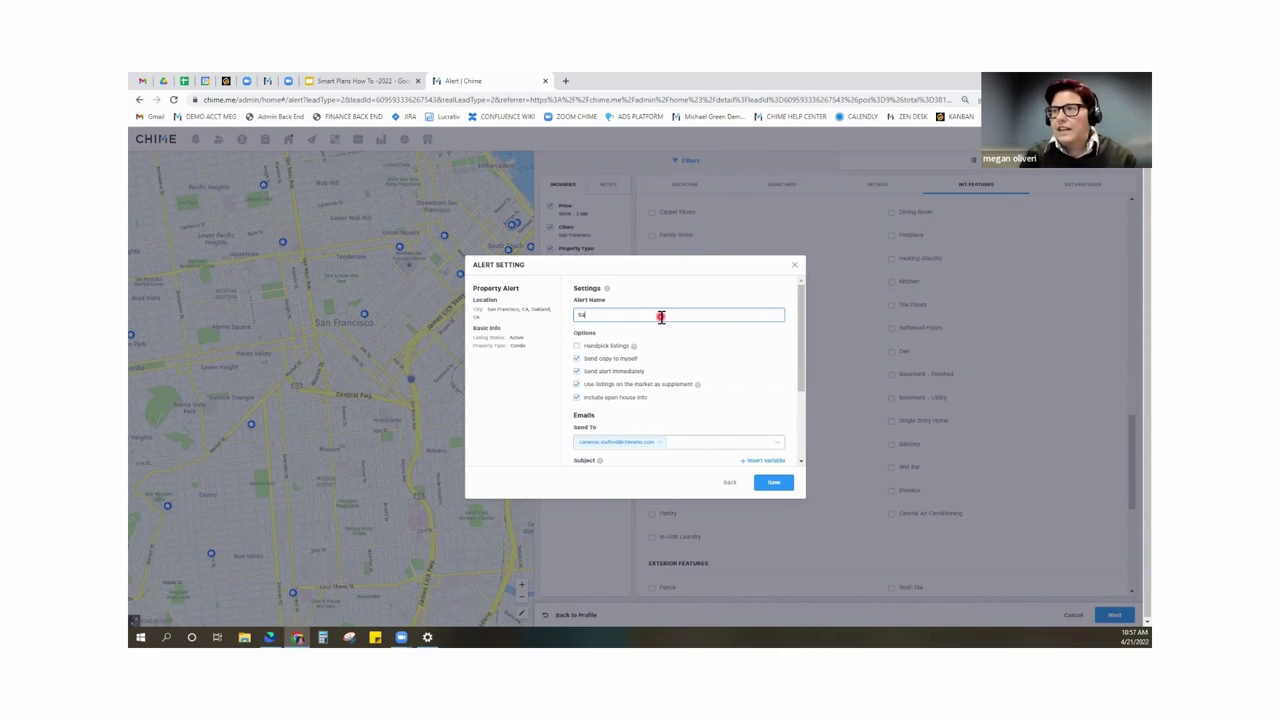
pyautogui.write('n Fran')
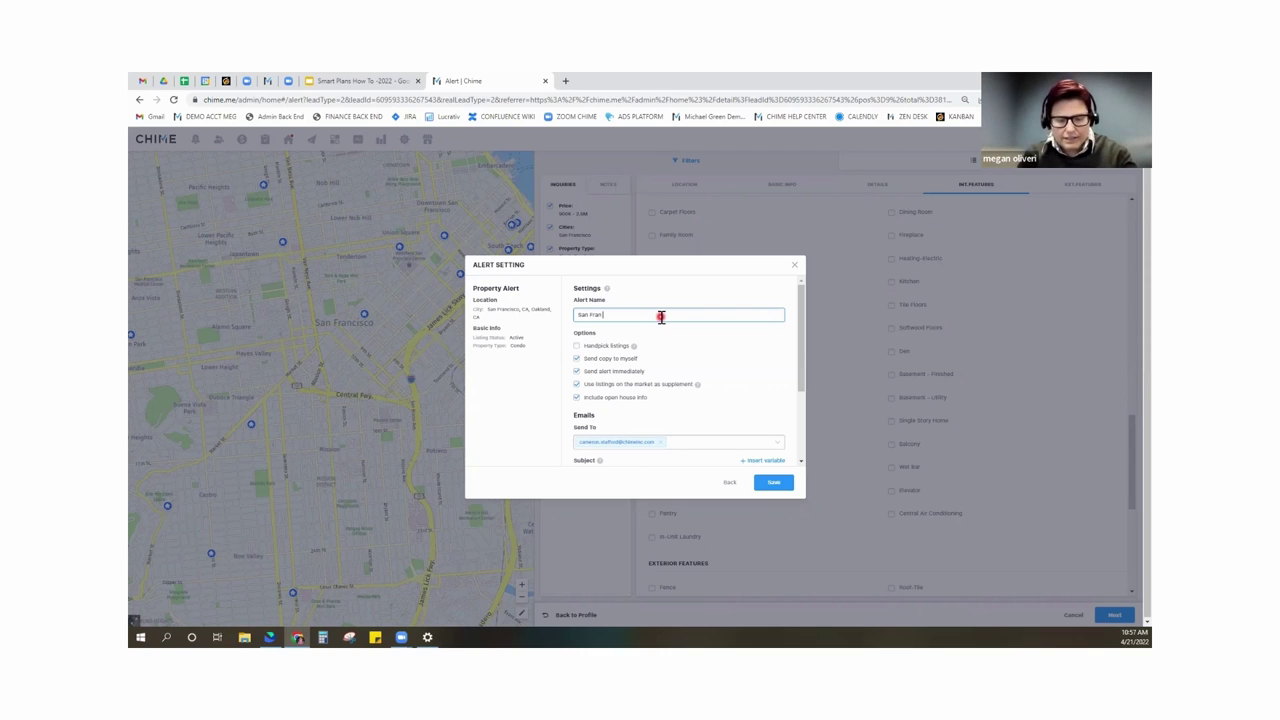
pyautogui.write(' B')
pyautogui.write(' Oakland')
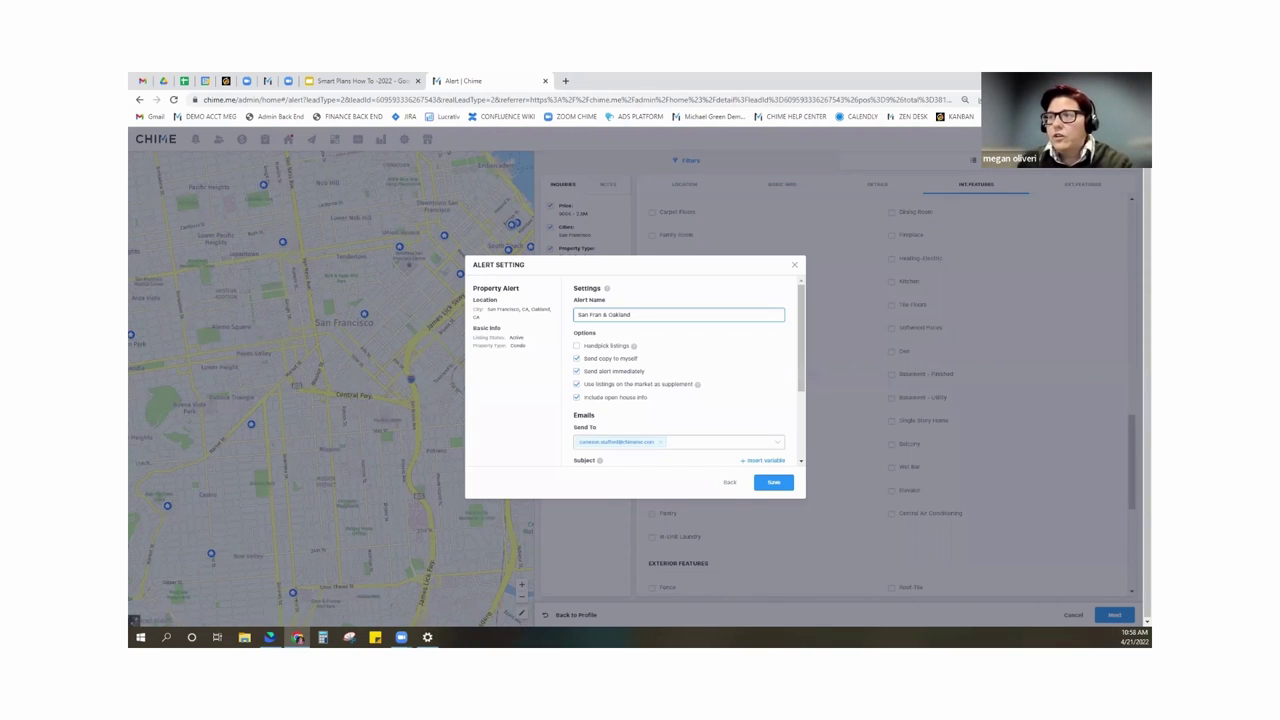
# Turn off the "Send copy to myself" and "Include open house info" options for the alert.
pyautogui.click(588, 364)
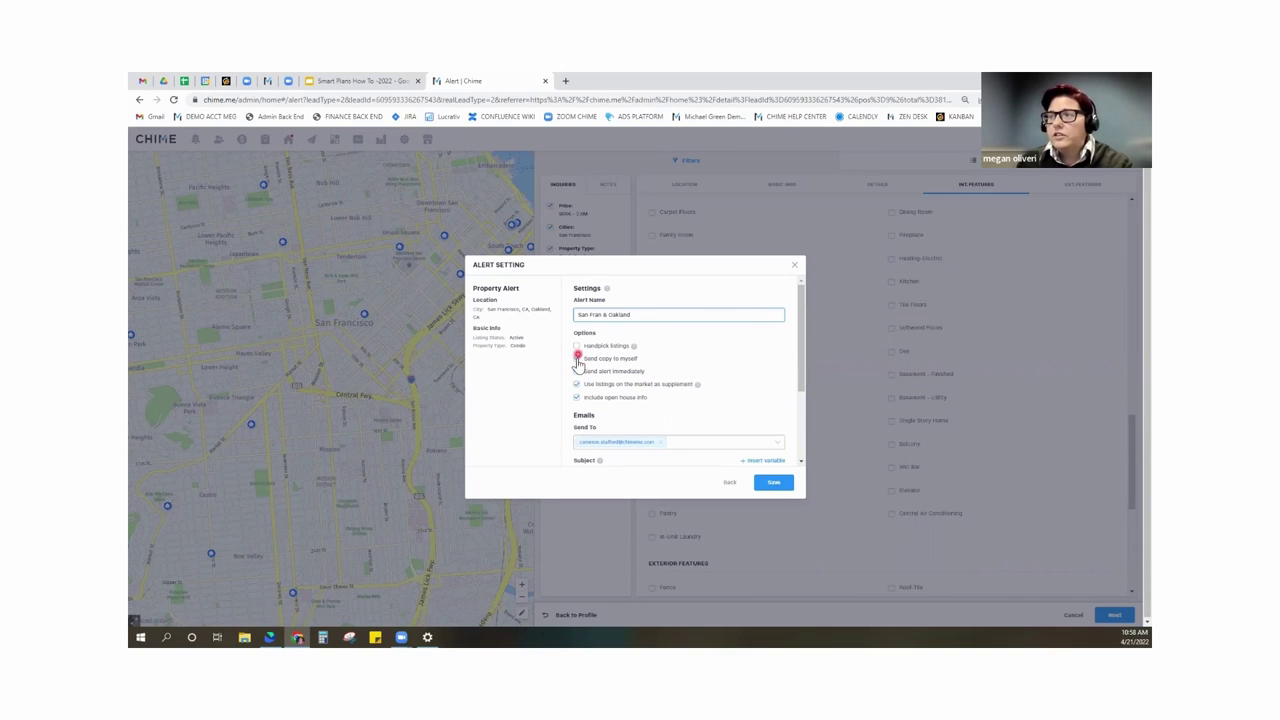
pyautogui.click(577, 359)
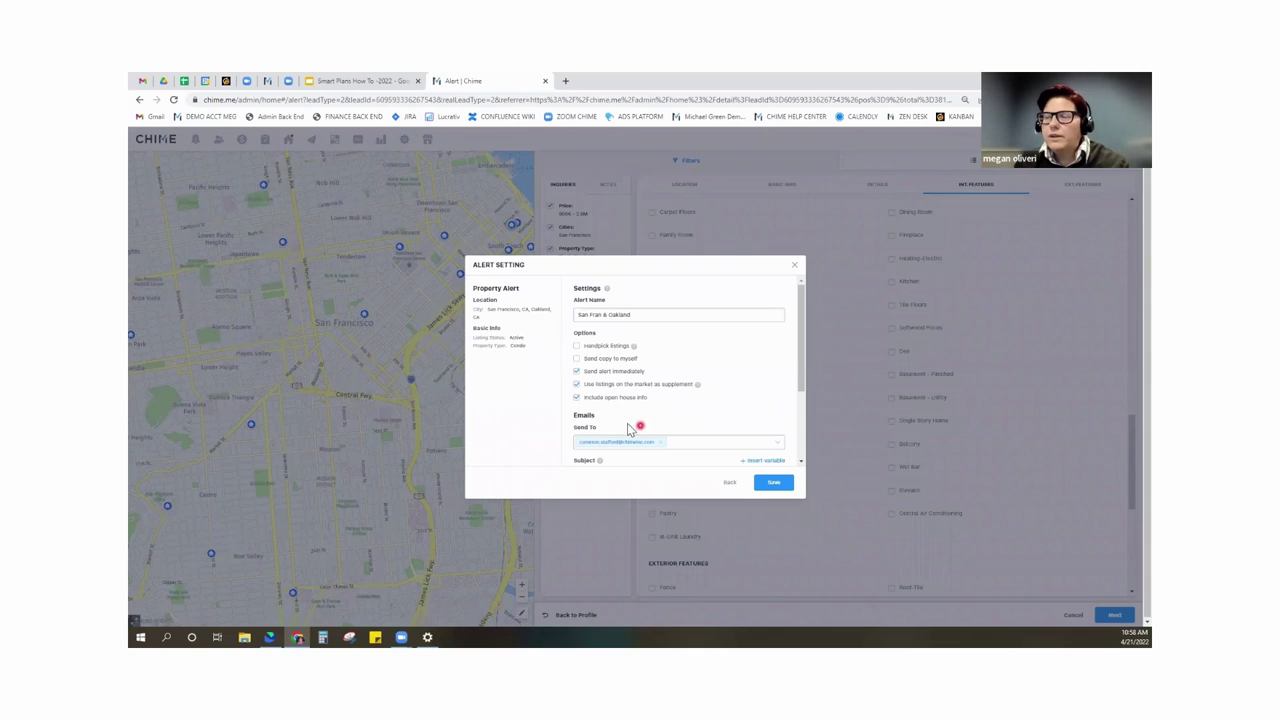
pyautogui.click(577, 397)
pyautogui.click(685, 399)
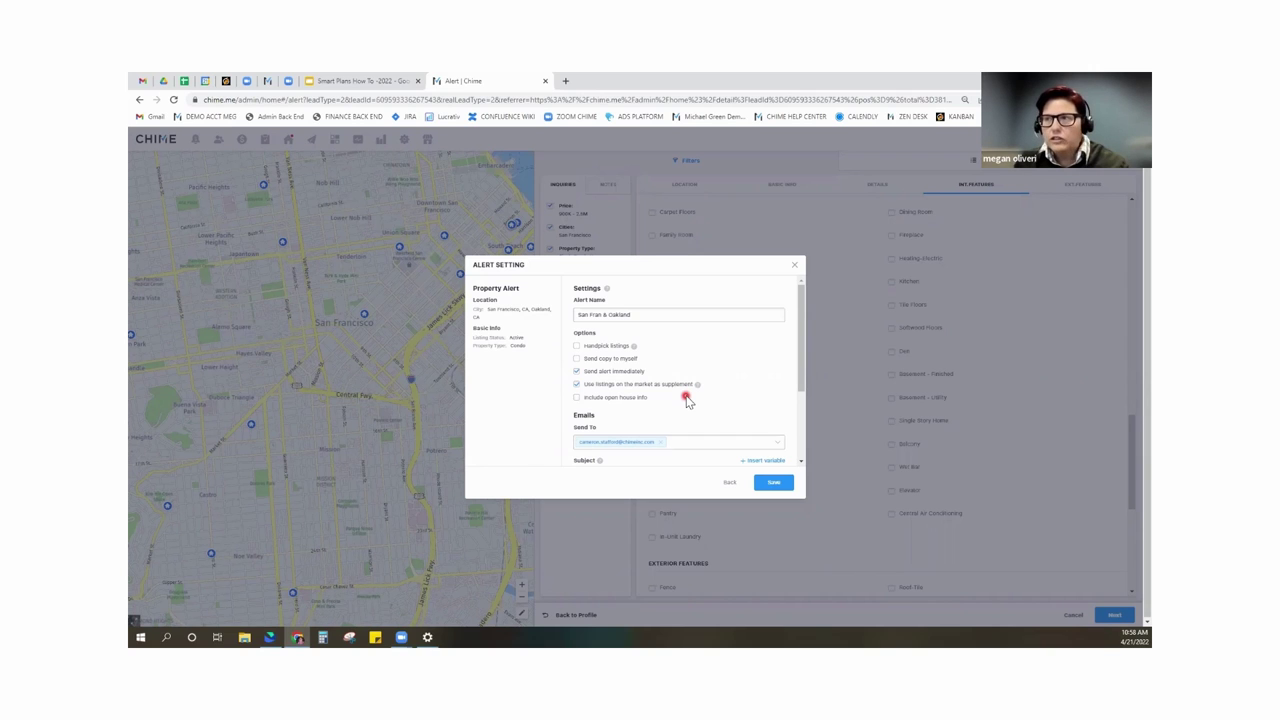
# Set the alert's email subject to "Property Alerts - Check These Out**".
pyautogui.scroll(-1, 679, 352)
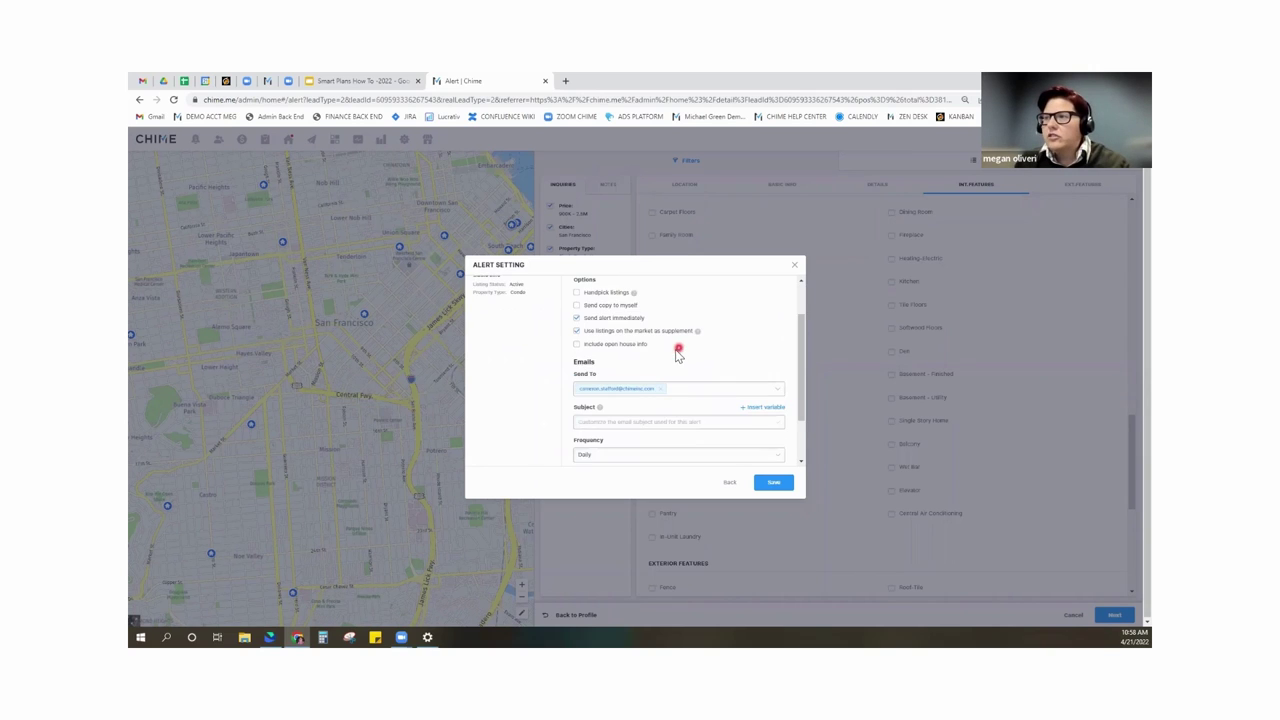
pyautogui.scroll(-1, 660, 362)
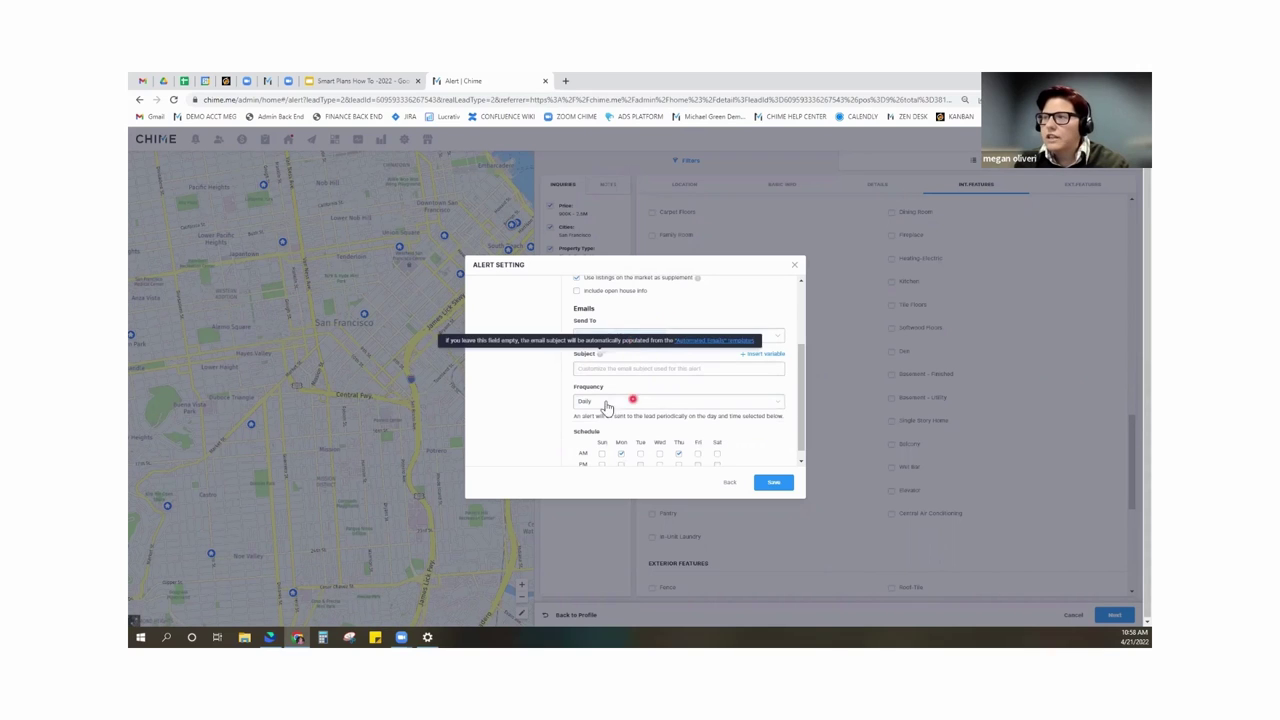
pyautogui.click(587, 368)
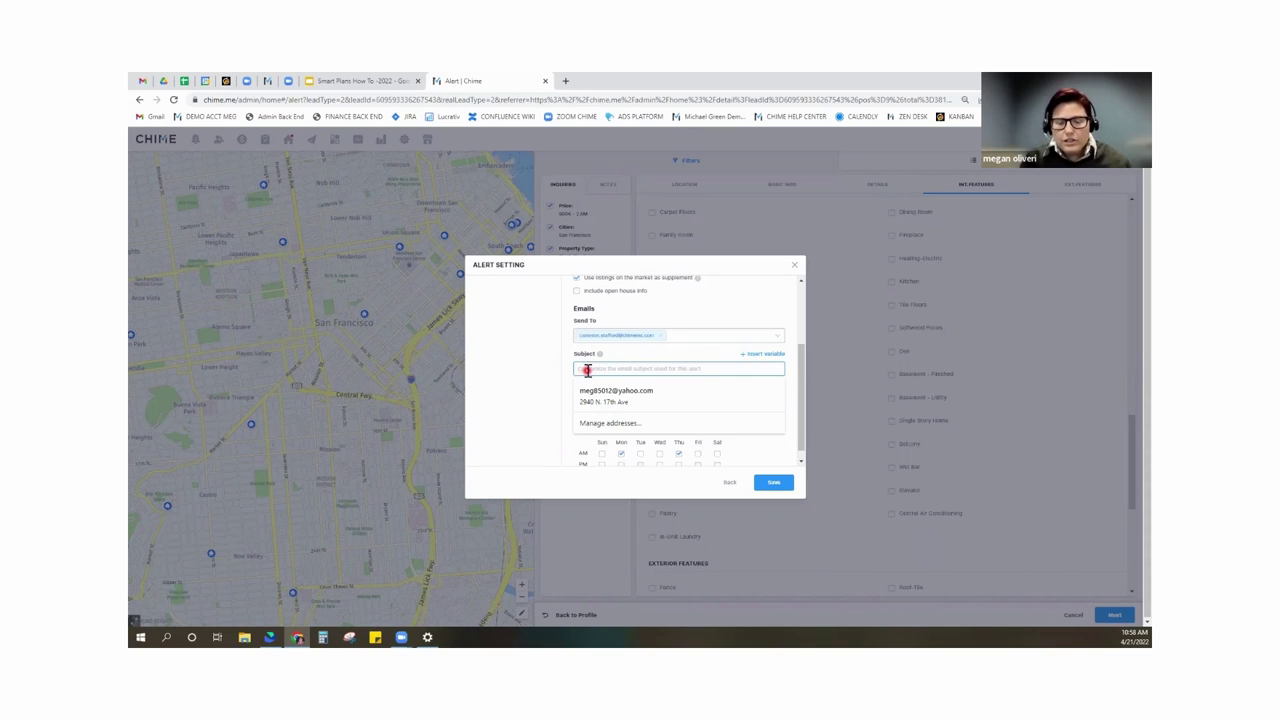
pyautogui.write('Property A')
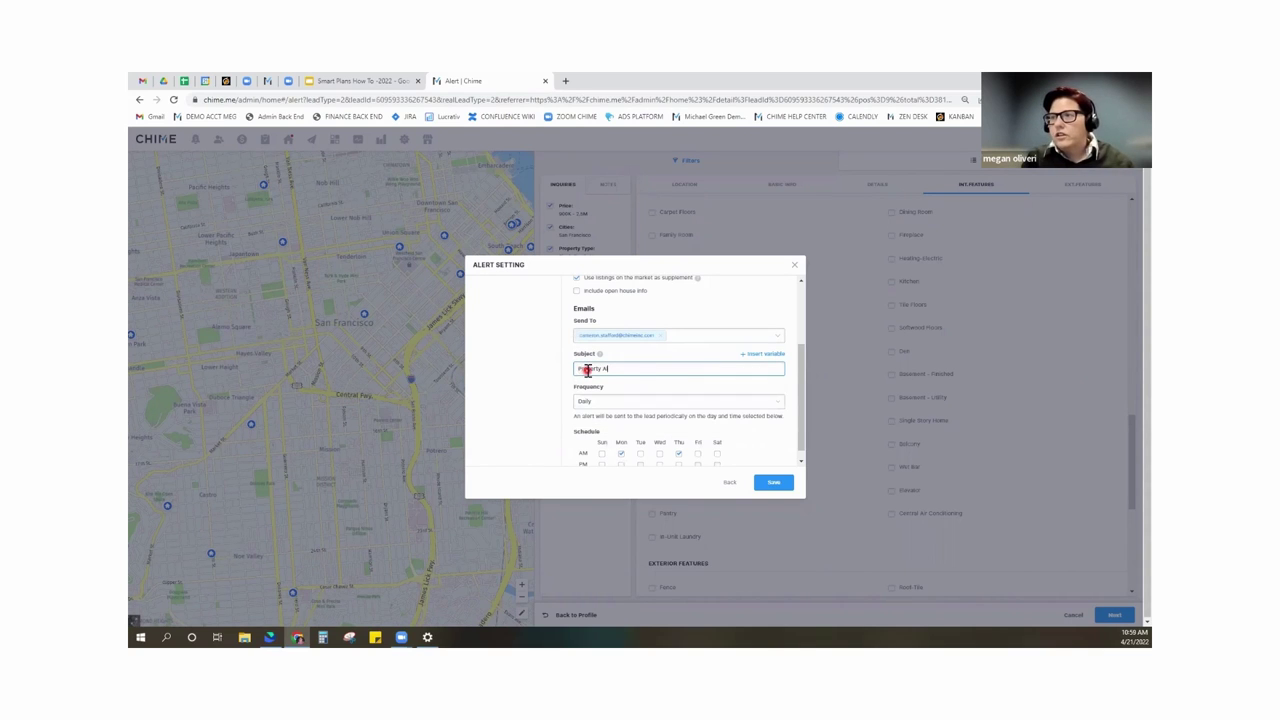
pyautogui.write('lerts - Che')
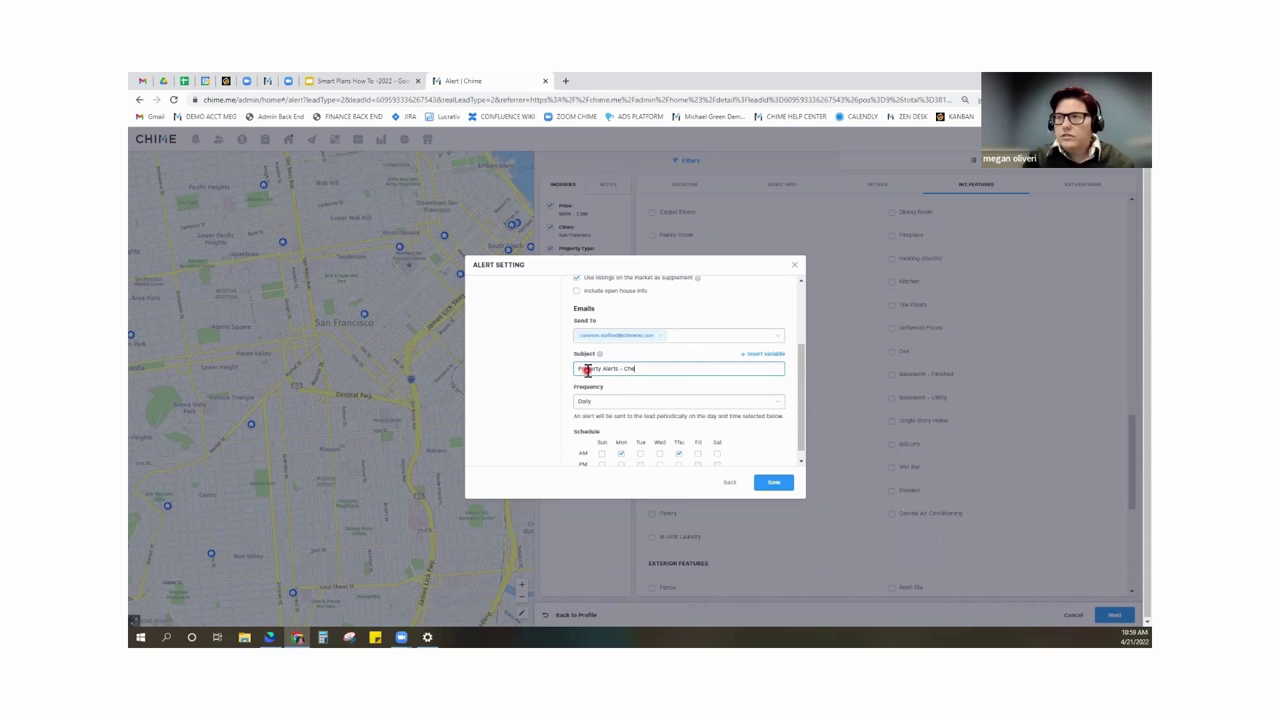
pyautogui.write('ck Theie Out')
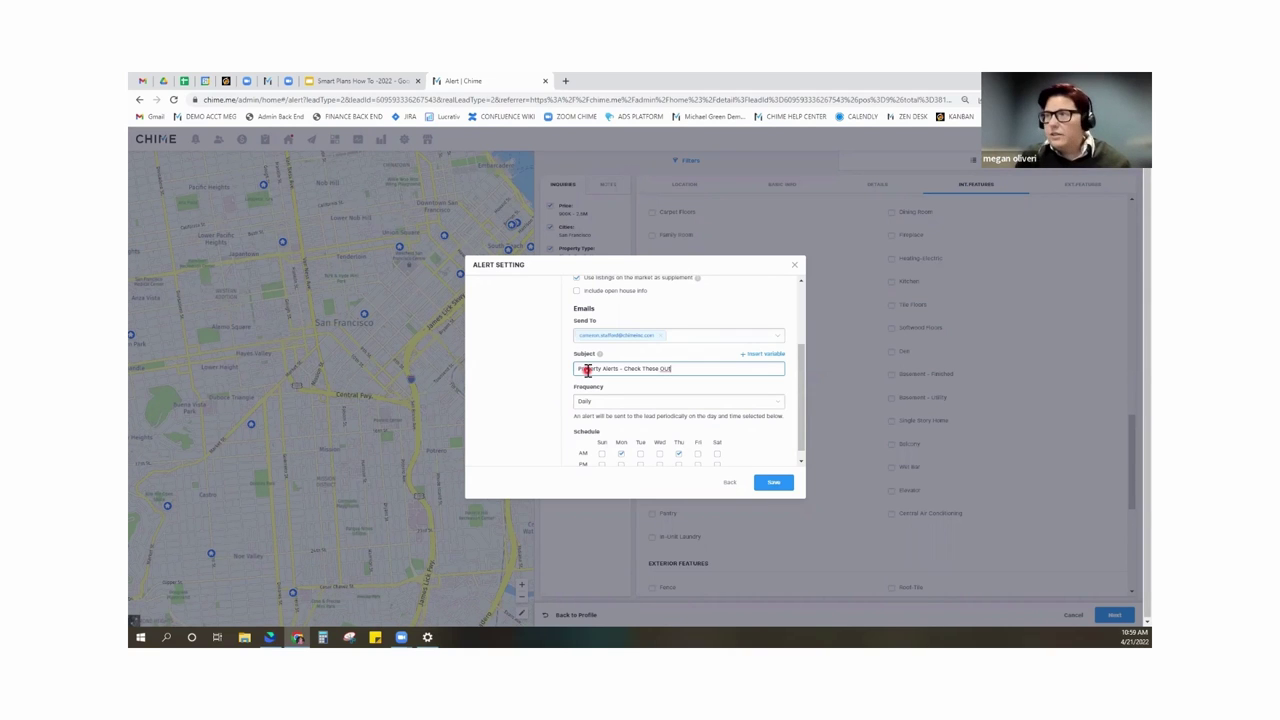
pyautogui.press('BackSpace')
pyautogui.press('BackSpace')
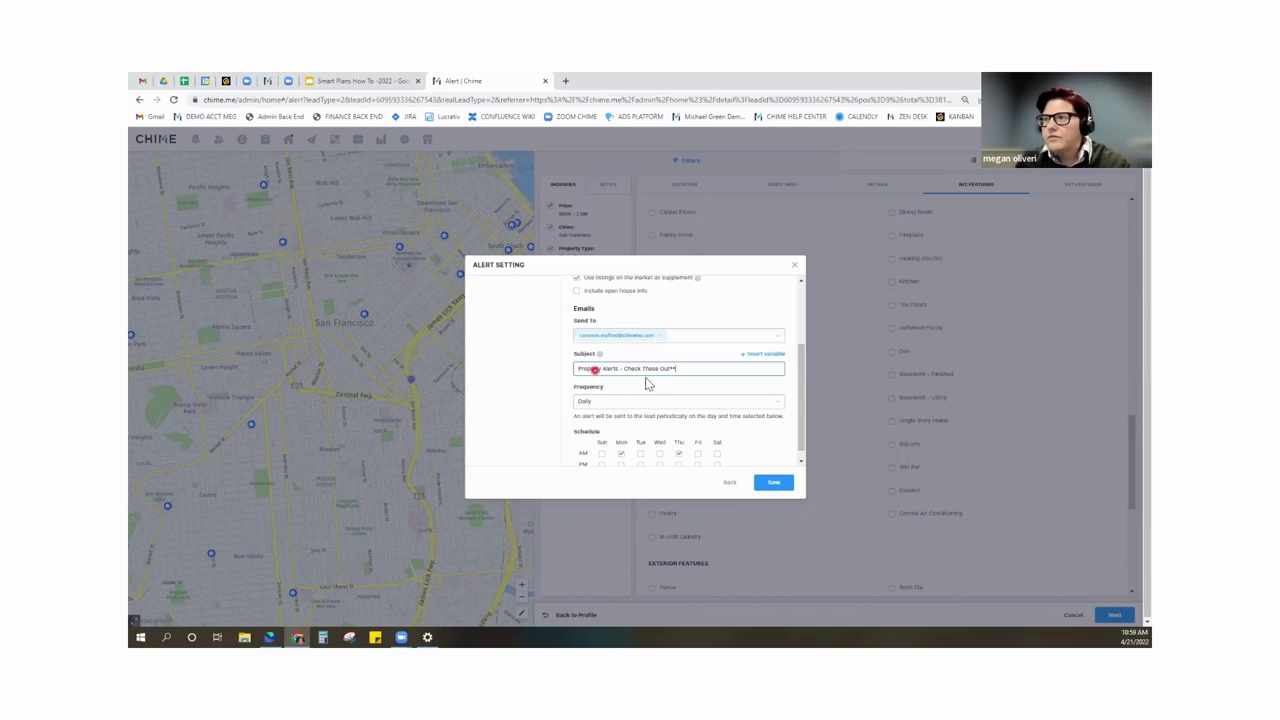
# Schedule the daily alert for Sunday, Thursday and Saturday mornings, with Monday deselected.
pyautogui.scroll(-1, 642, 390)
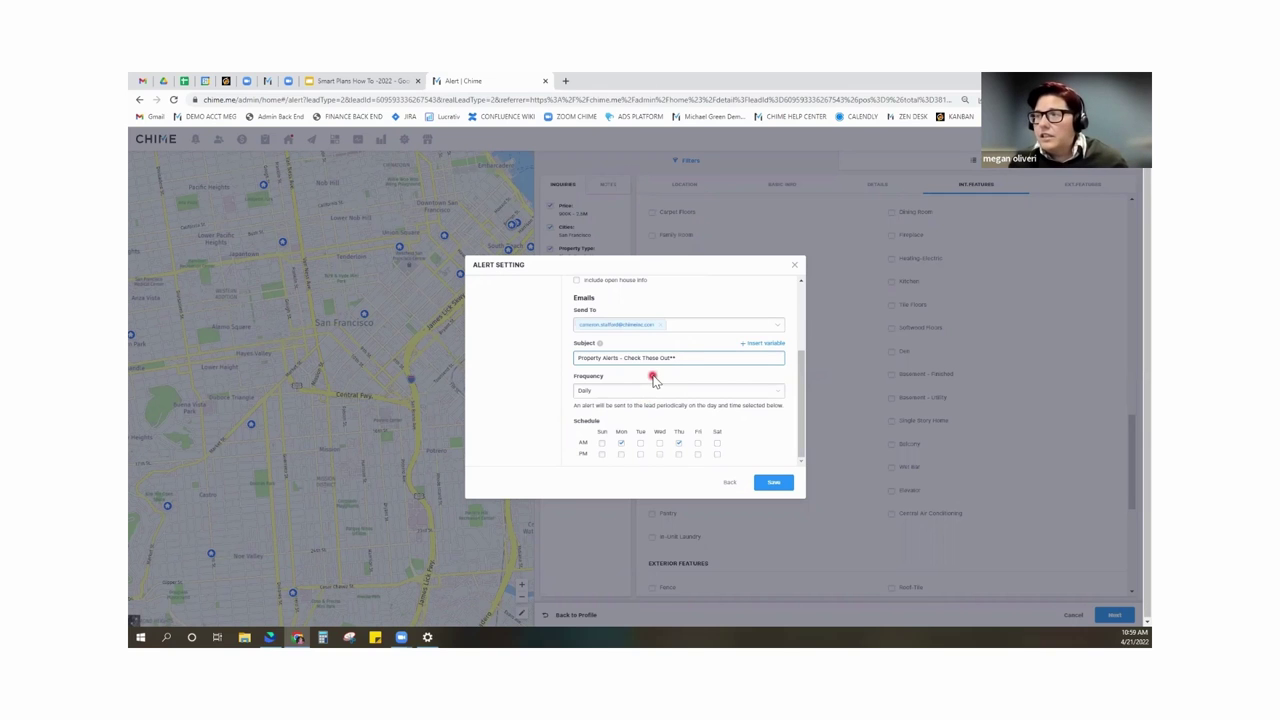
pyautogui.click(698, 443)
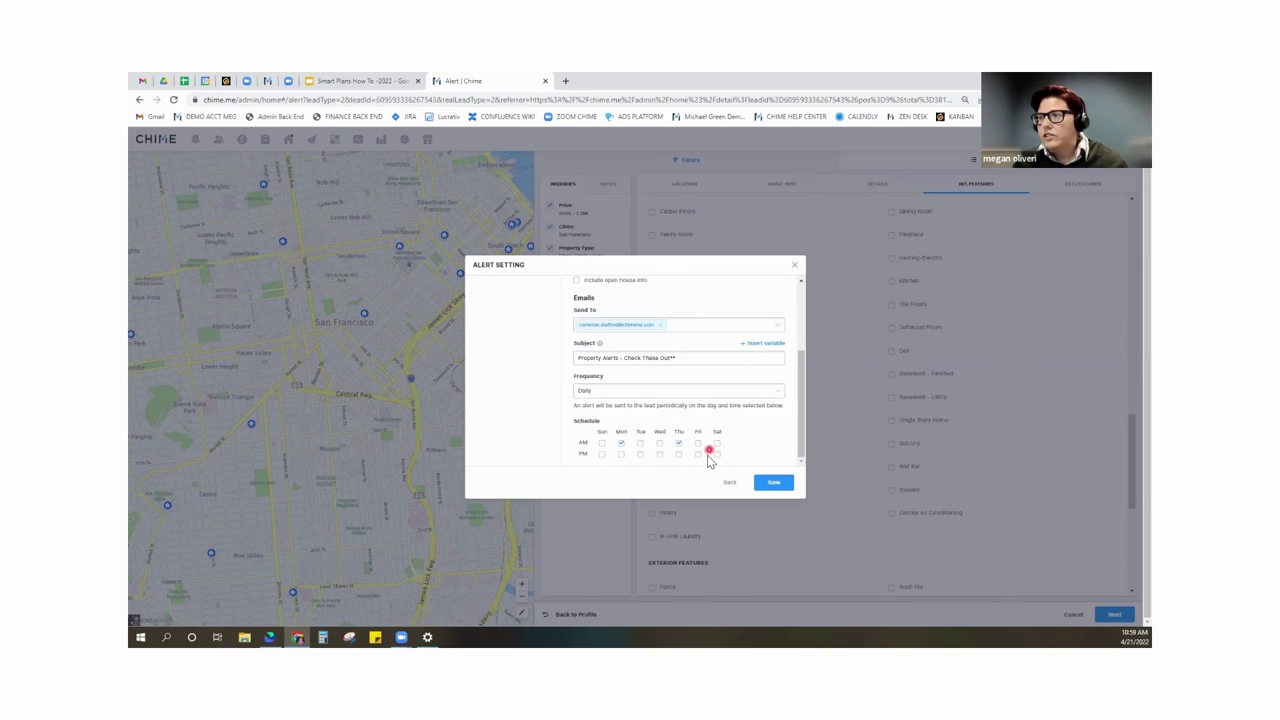
pyautogui.click(716, 443)
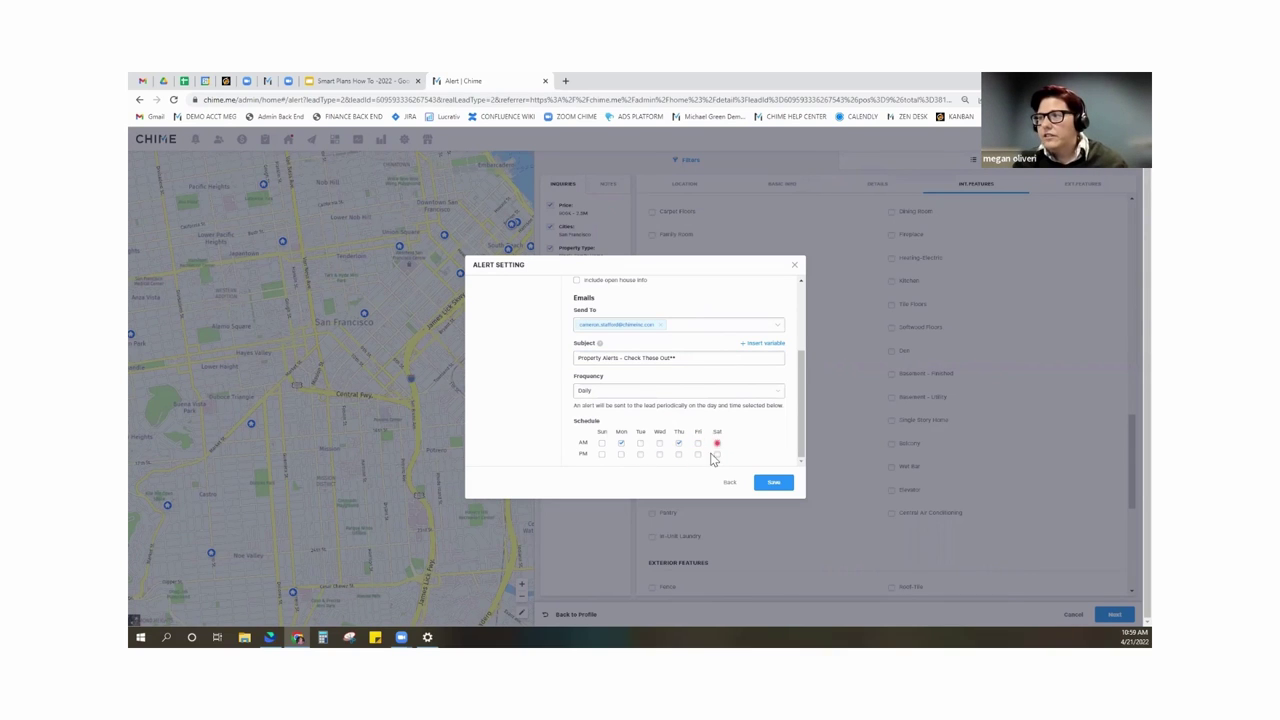
pyautogui.click(601, 443)
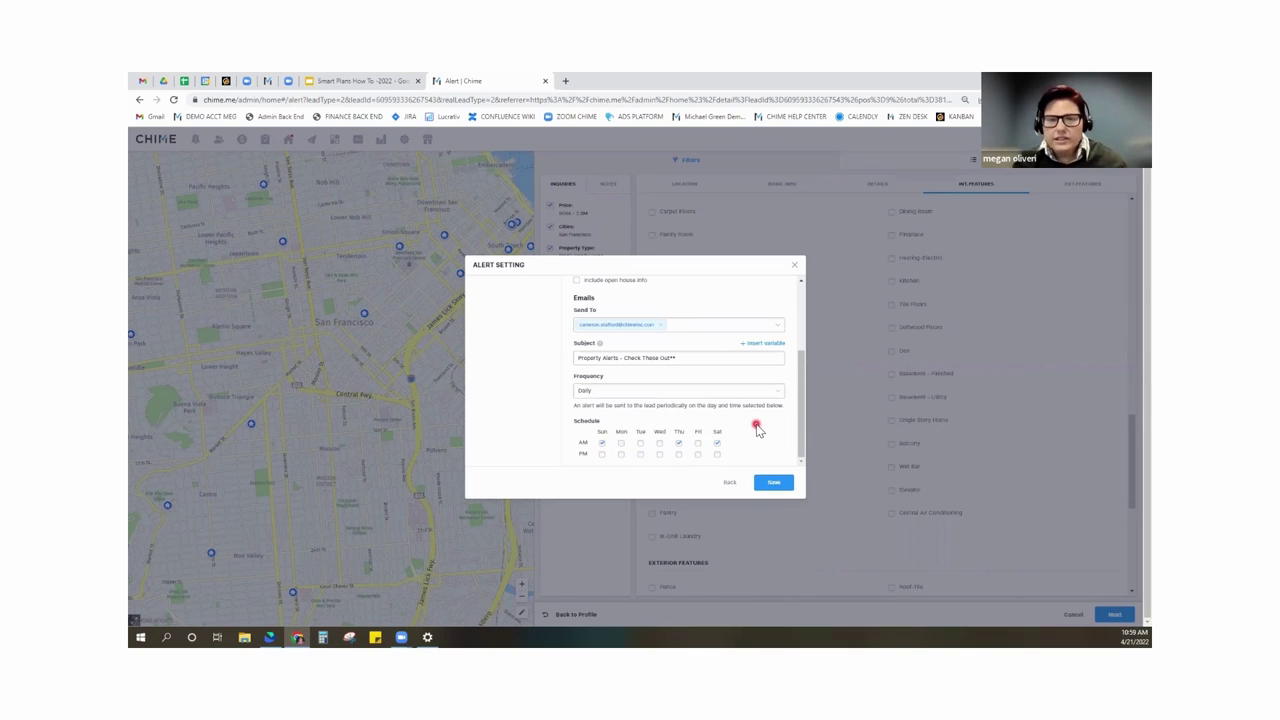
# Save the property alert and sync its Oakland, CA location and Condo property type to the lead's search criteria.
pyautogui.click(774, 481)
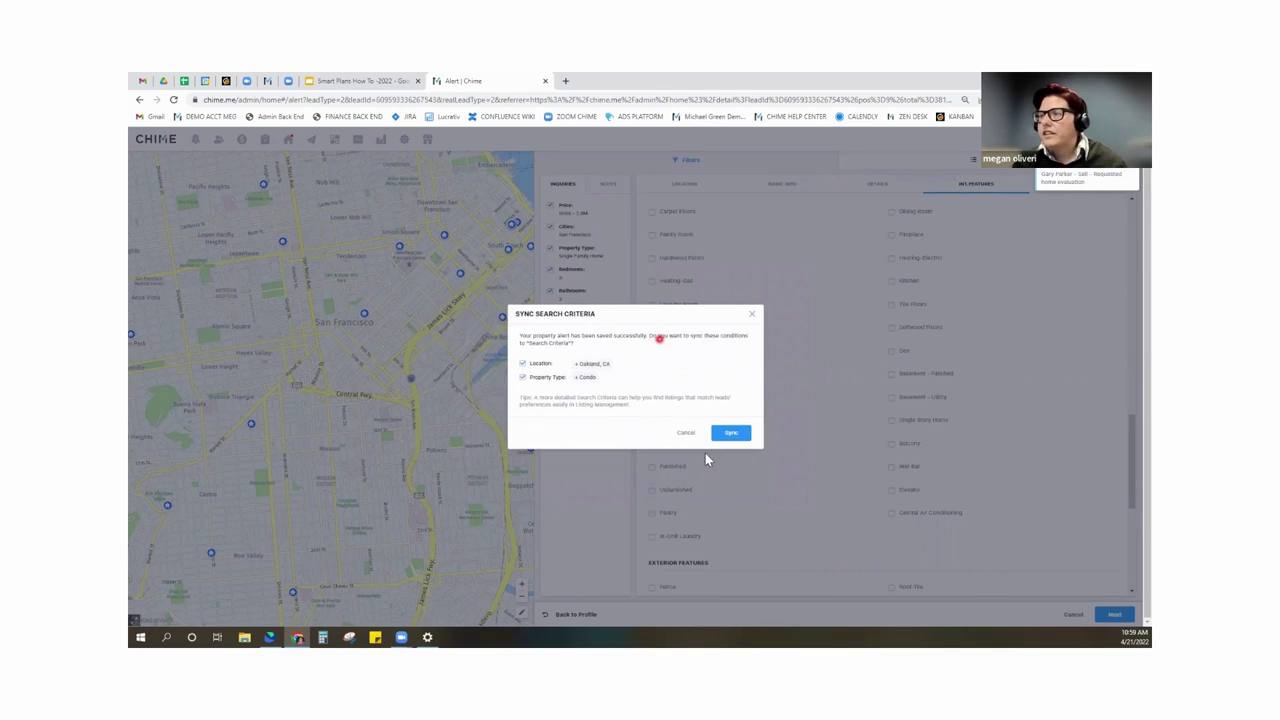
pyautogui.click(733, 432)
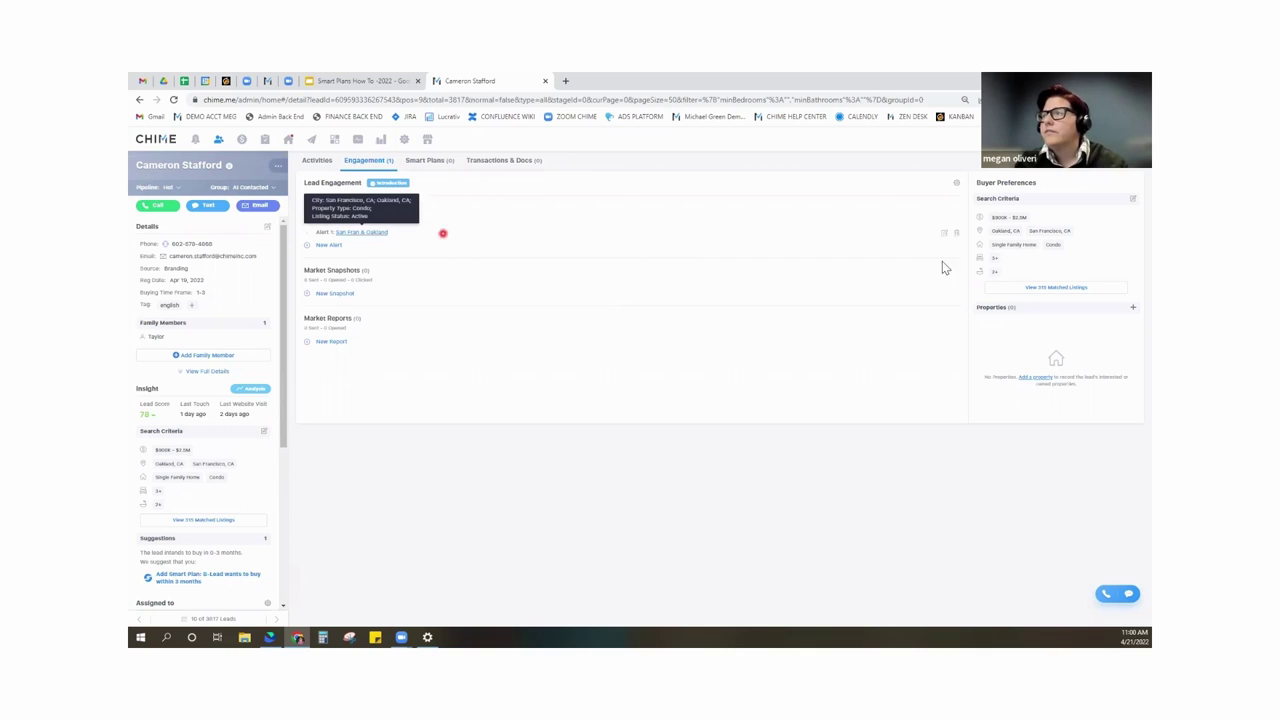
# Edit the San Fran & Oakland alert, fill all inquiry criteria including bedrooms and bathrooms into its filters, and proceed to the alert settings.
pyautogui.click(944, 235)
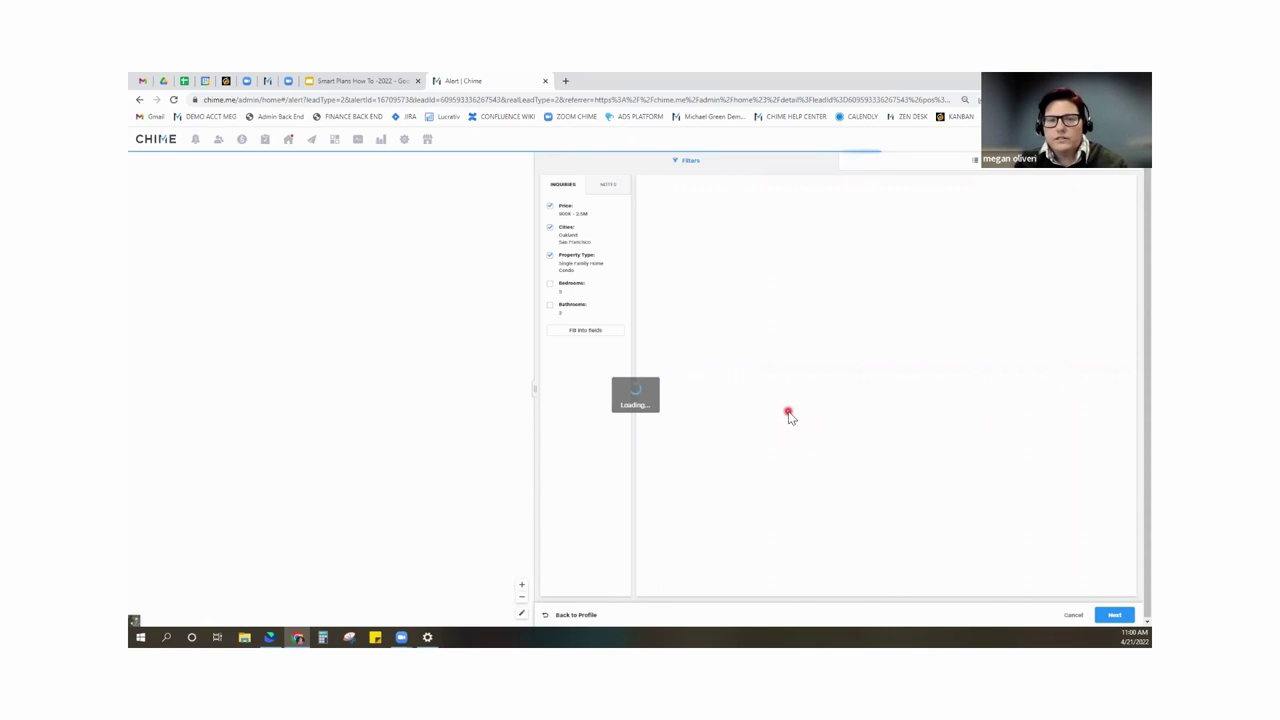
pyautogui.click(549, 304)
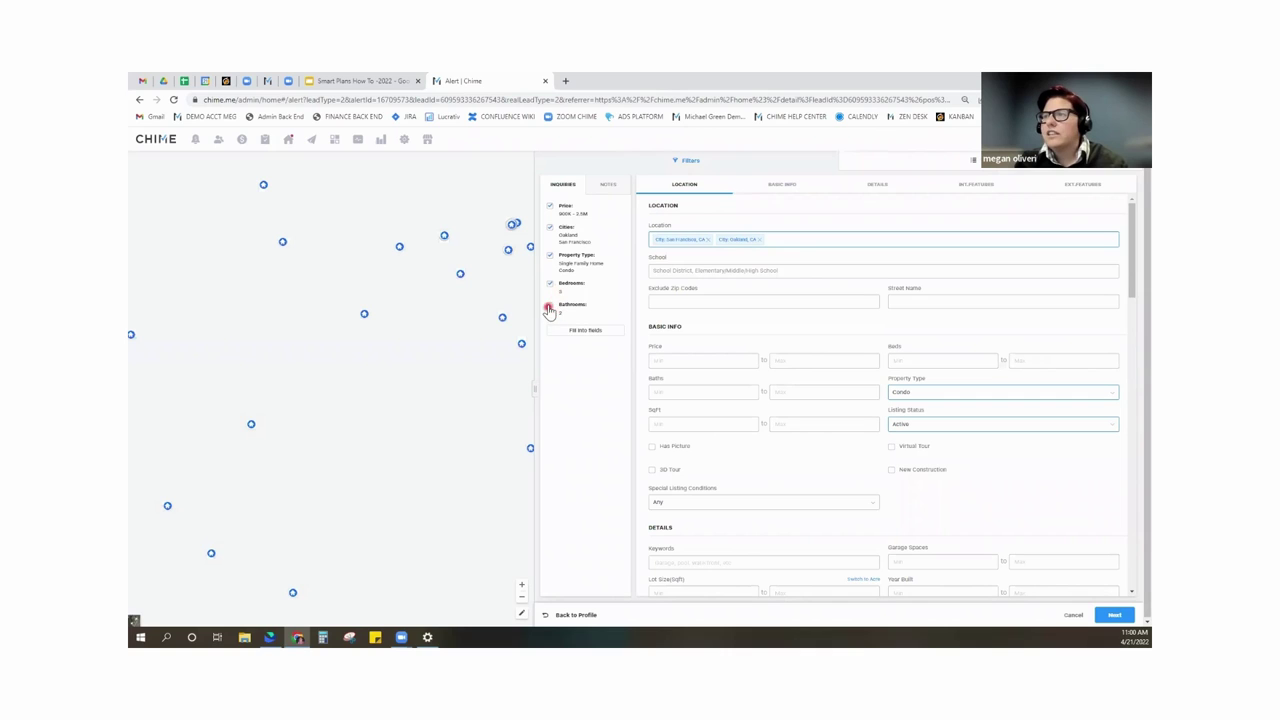
pyautogui.click(573, 330)
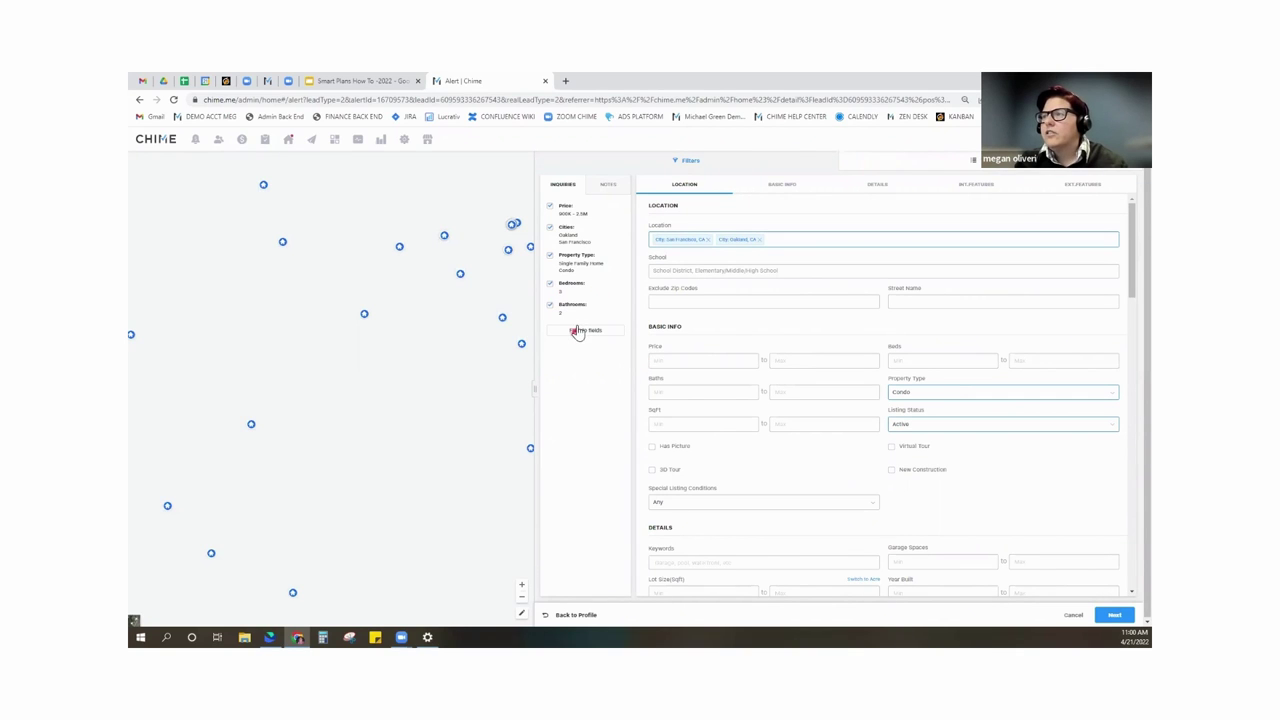
pyautogui.click(595, 330)
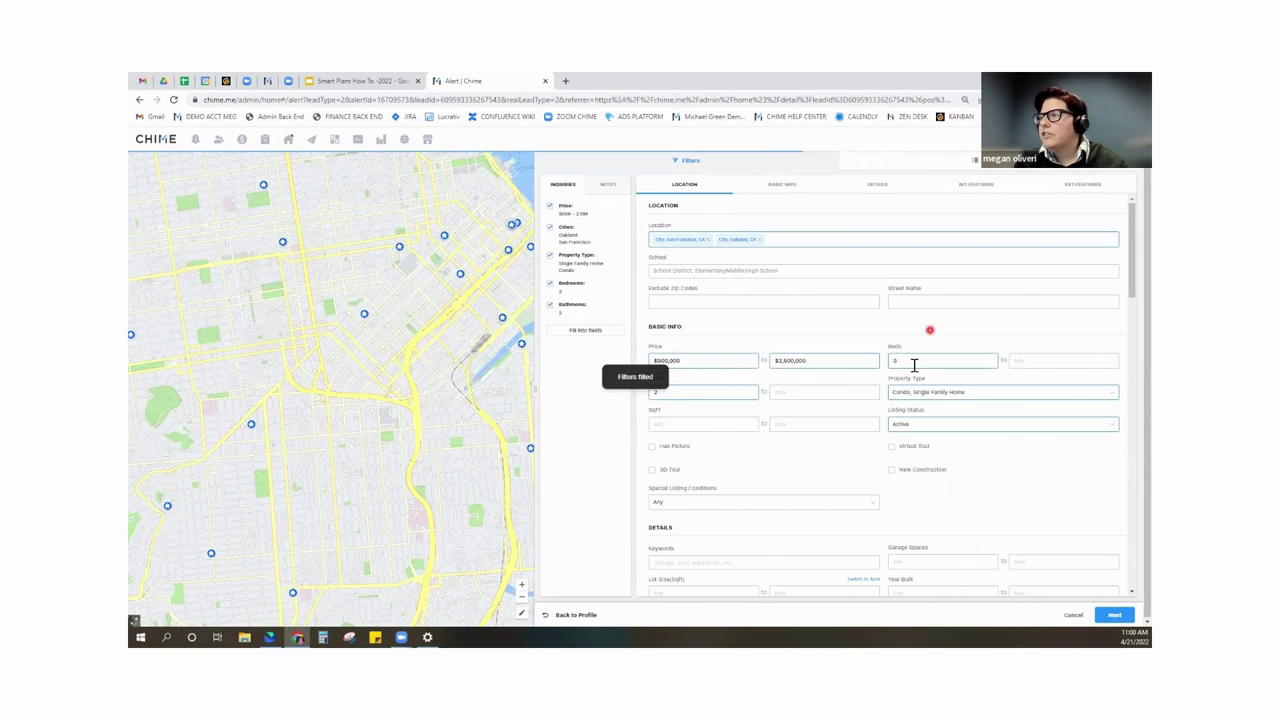
pyautogui.click(1110, 617)
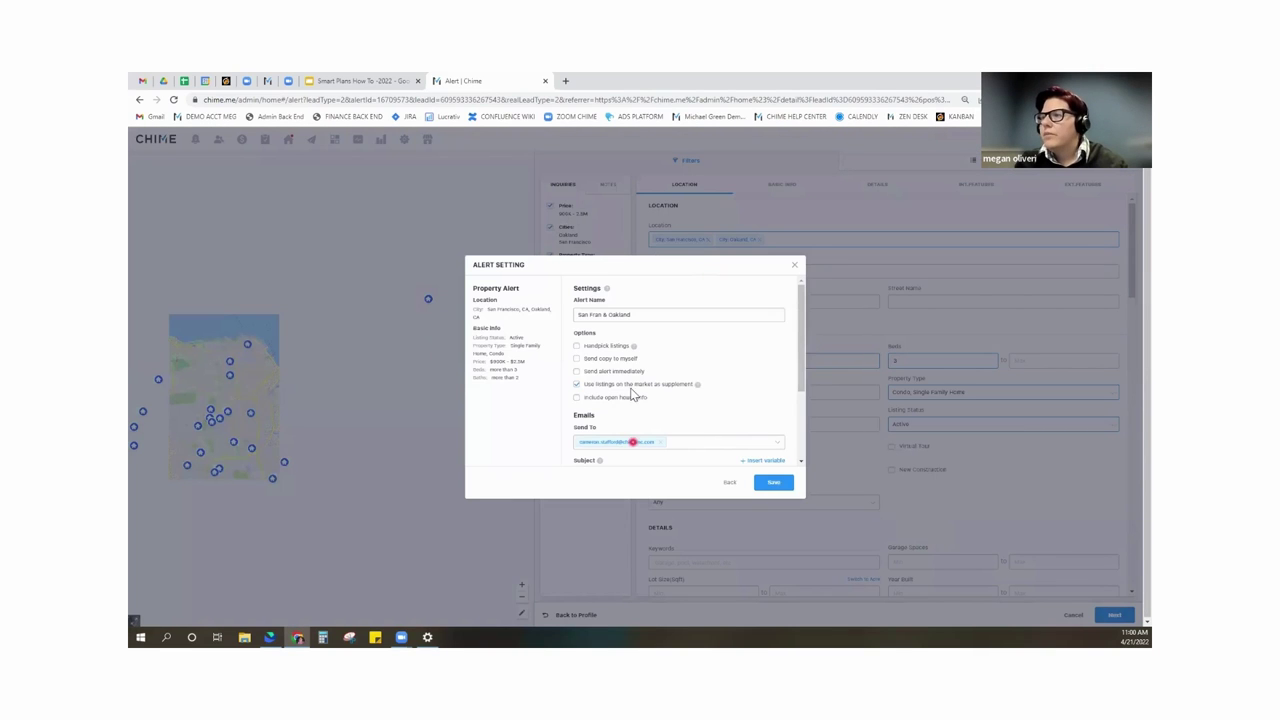
# Turn on "Send alert immediately" for the edited property alert and save it.
pyautogui.click(629, 385)
pyautogui.scroll(-1, 631, 389)
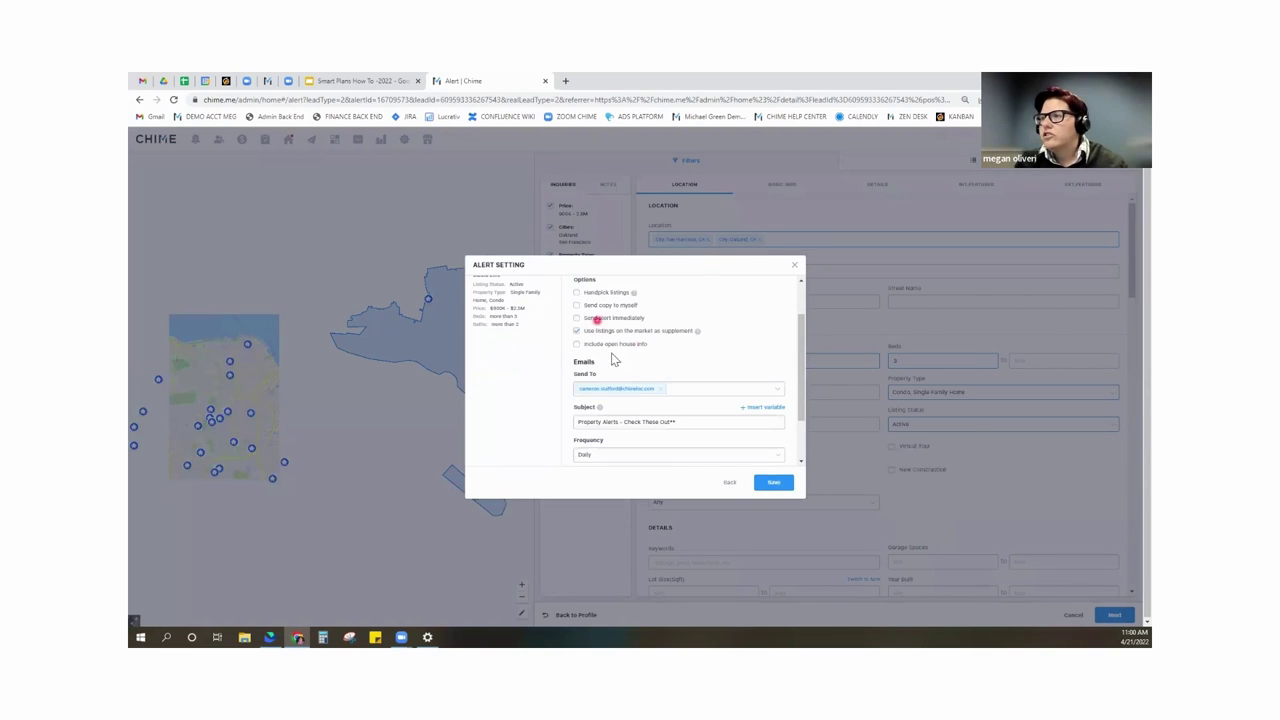
pyautogui.click(608, 379)
pyautogui.scroll(1, 608, 383)
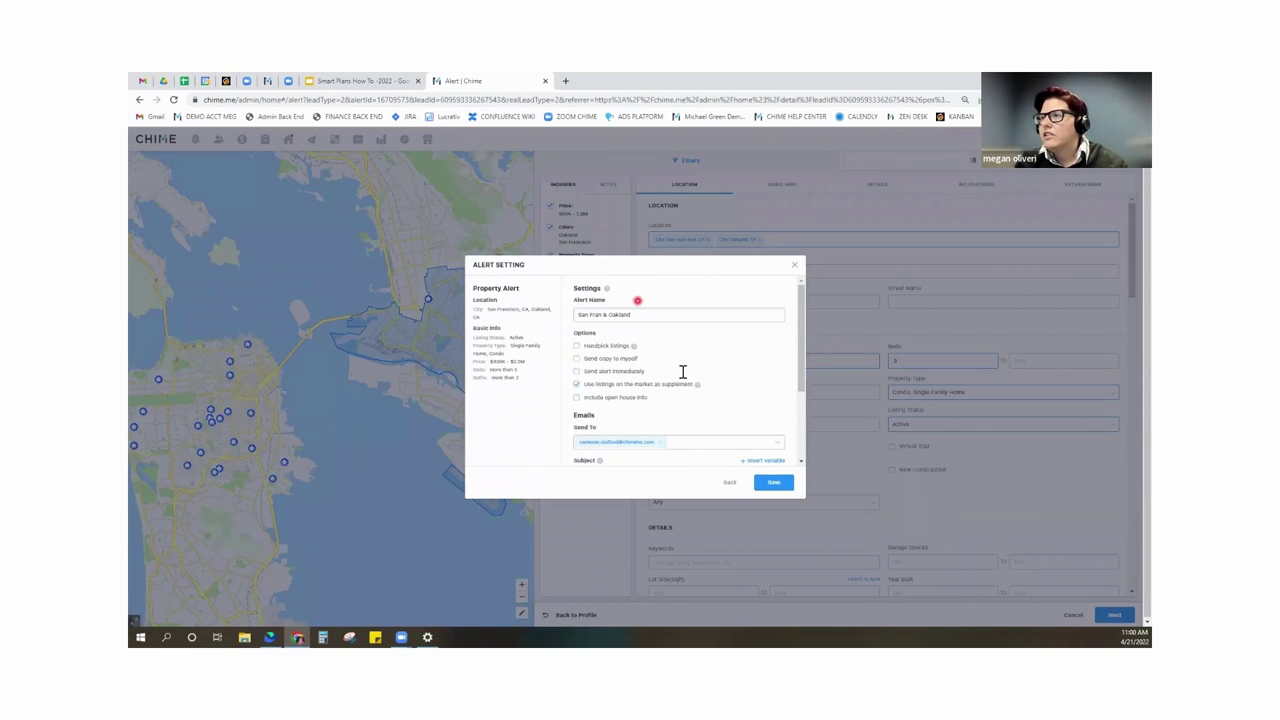
pyautogui.click(576, 372)
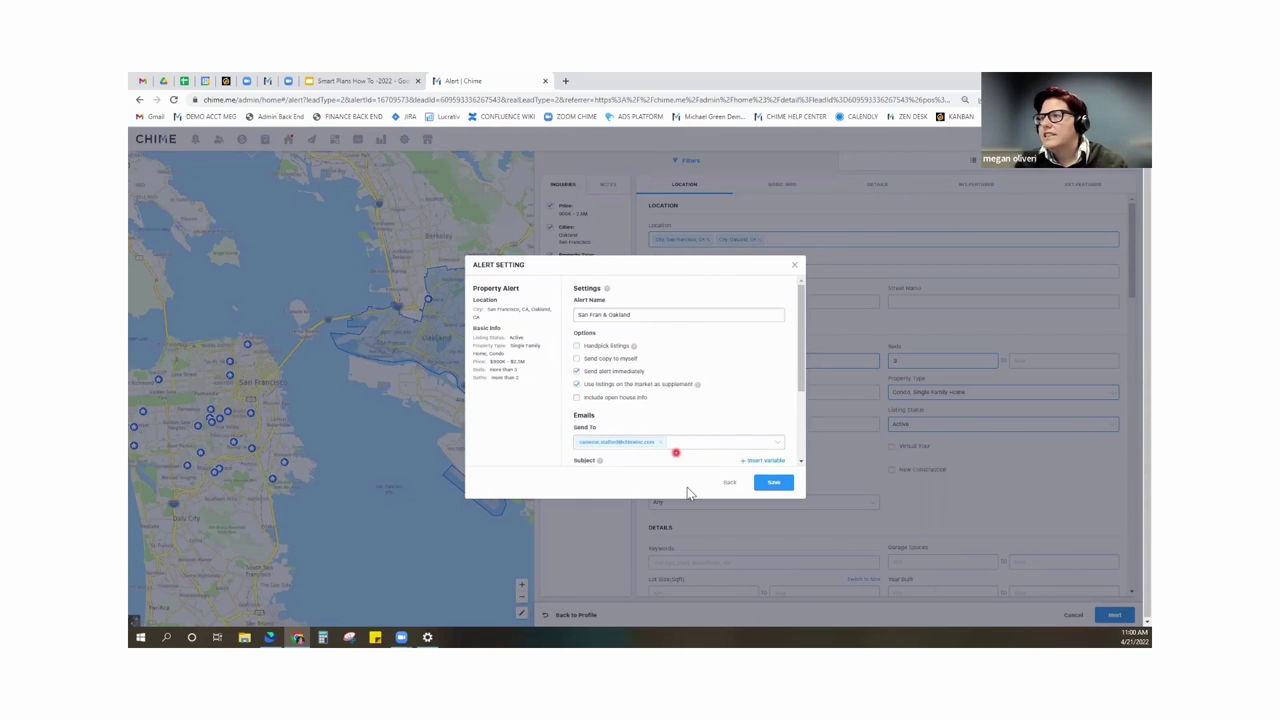
pyautogui.scroll(-2, 706, 410)
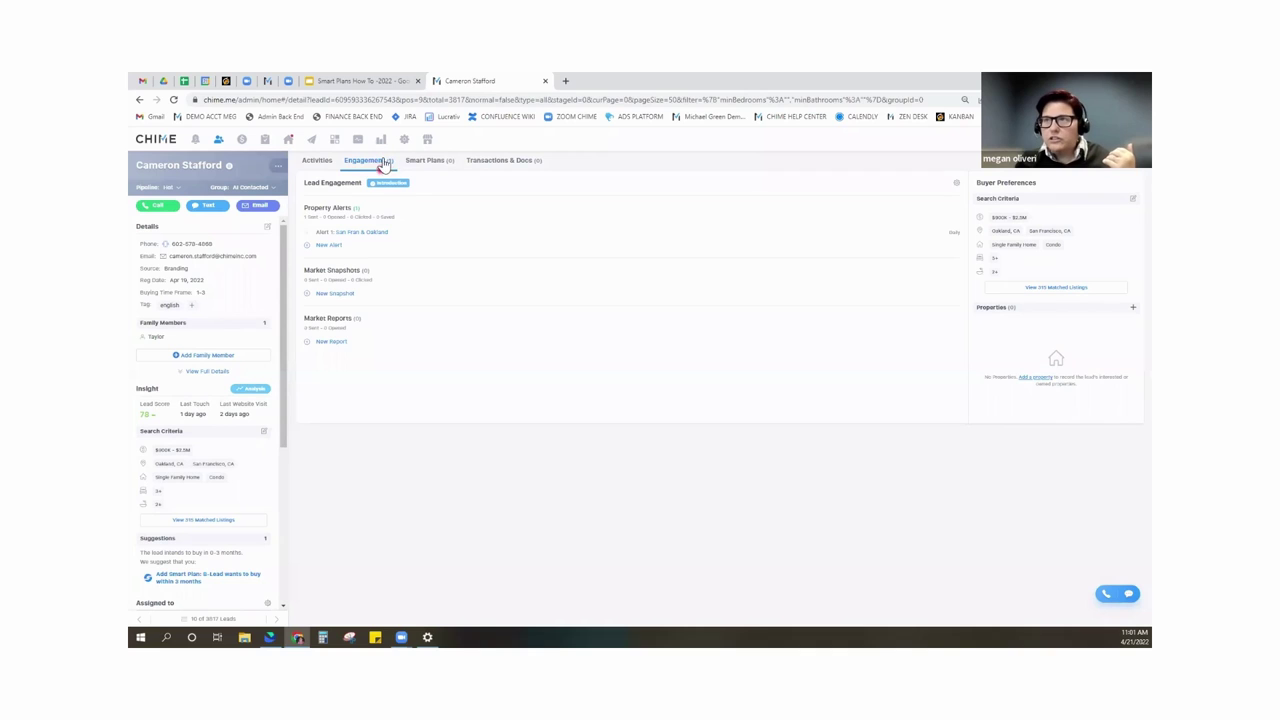
# View the filter form for a new market snapshot and return to the lead's profile without creating one.
pyautogui.click(330, 294)
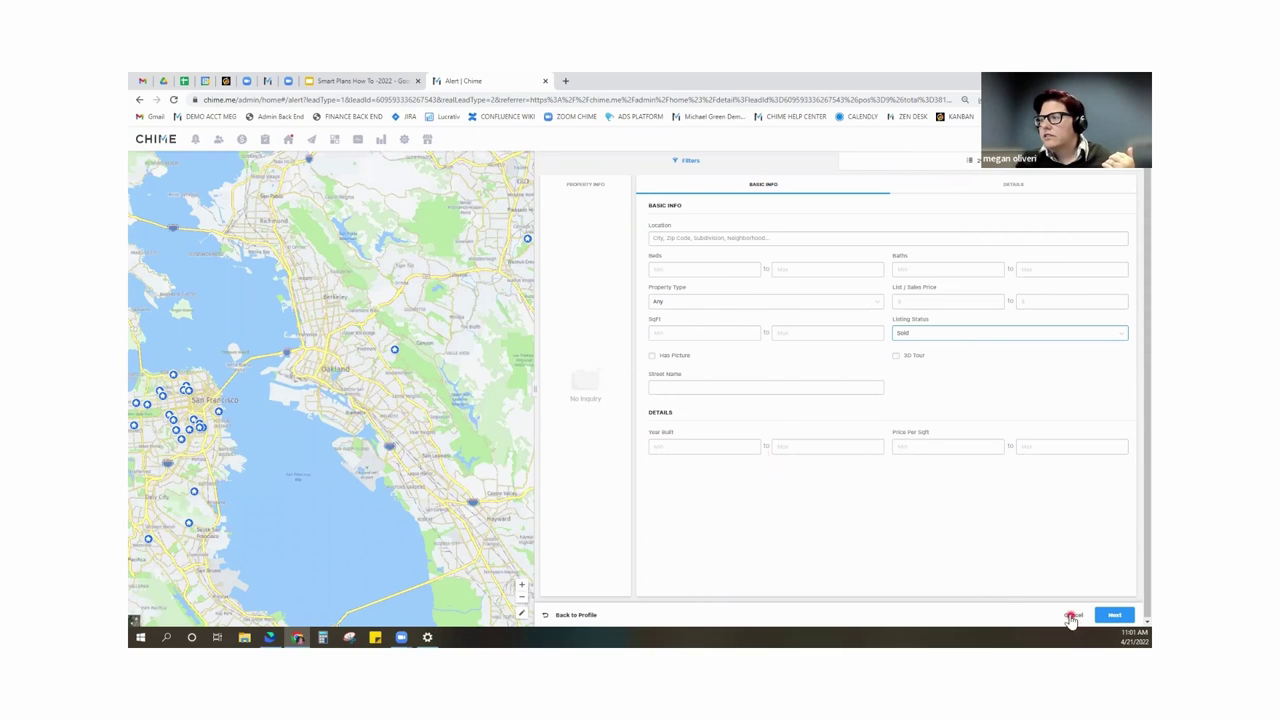
pyautogui.press('Escape')
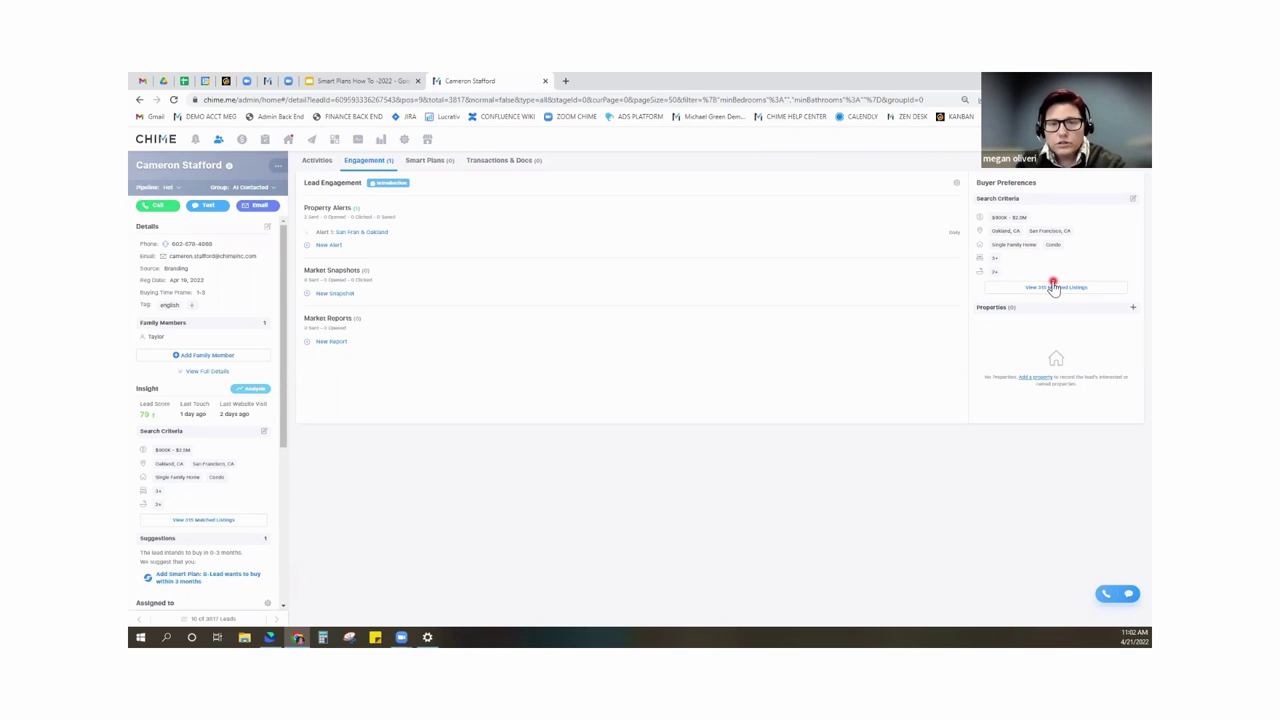
# Review the lead's activity timeline from the newest alert emails back to registration, and check the pipeline selector.
pyautogui.click(316, 162)
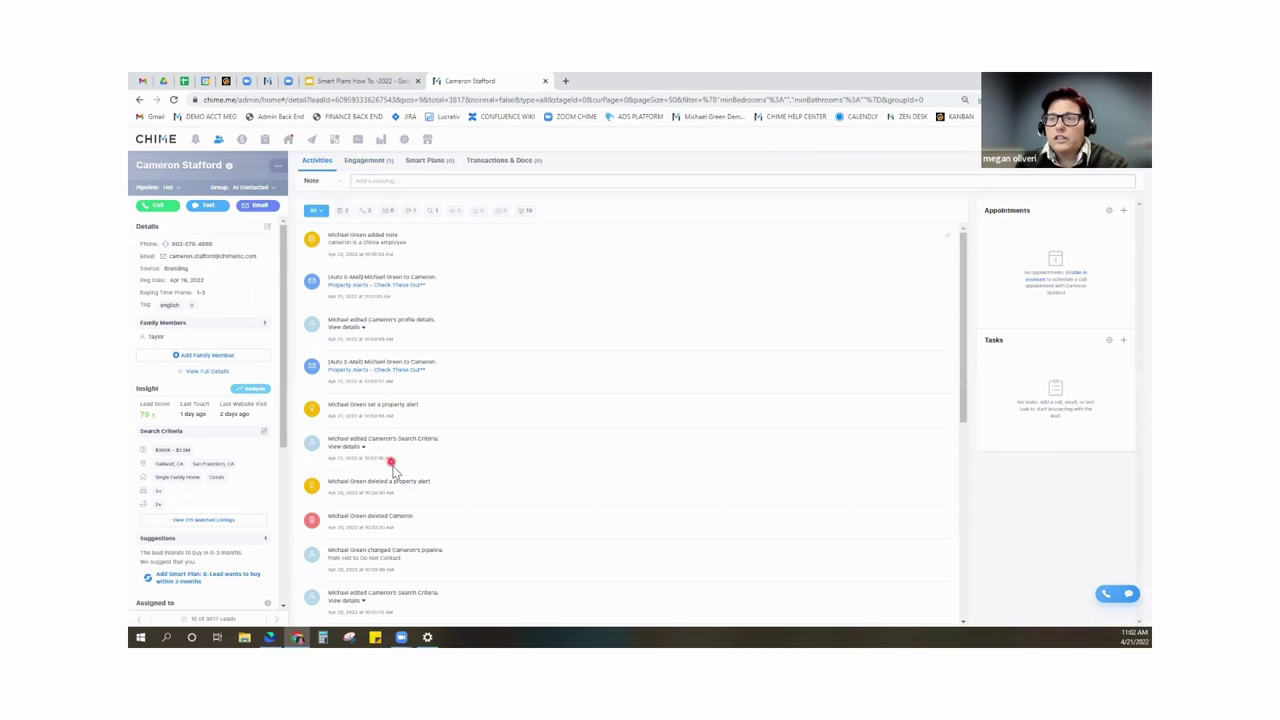
pyautogui.scroll(-15, 392, 470)
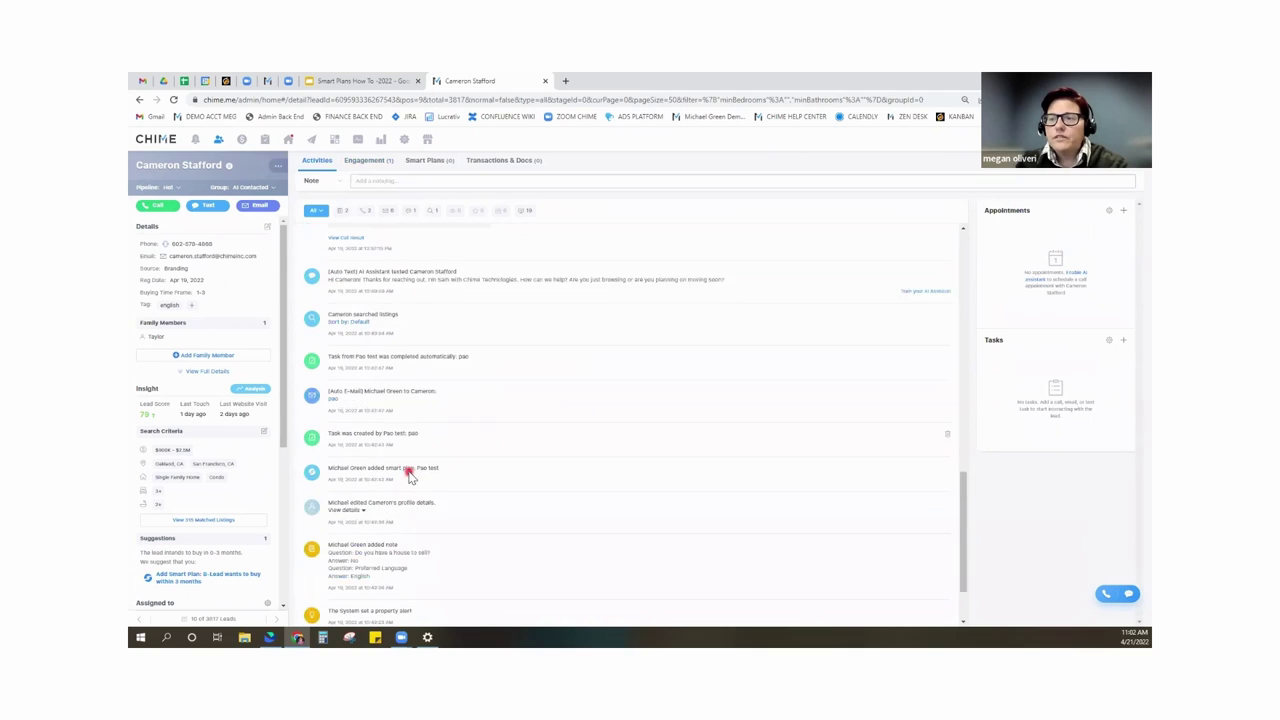
pyautogui.scroll(-2, 410, 475)
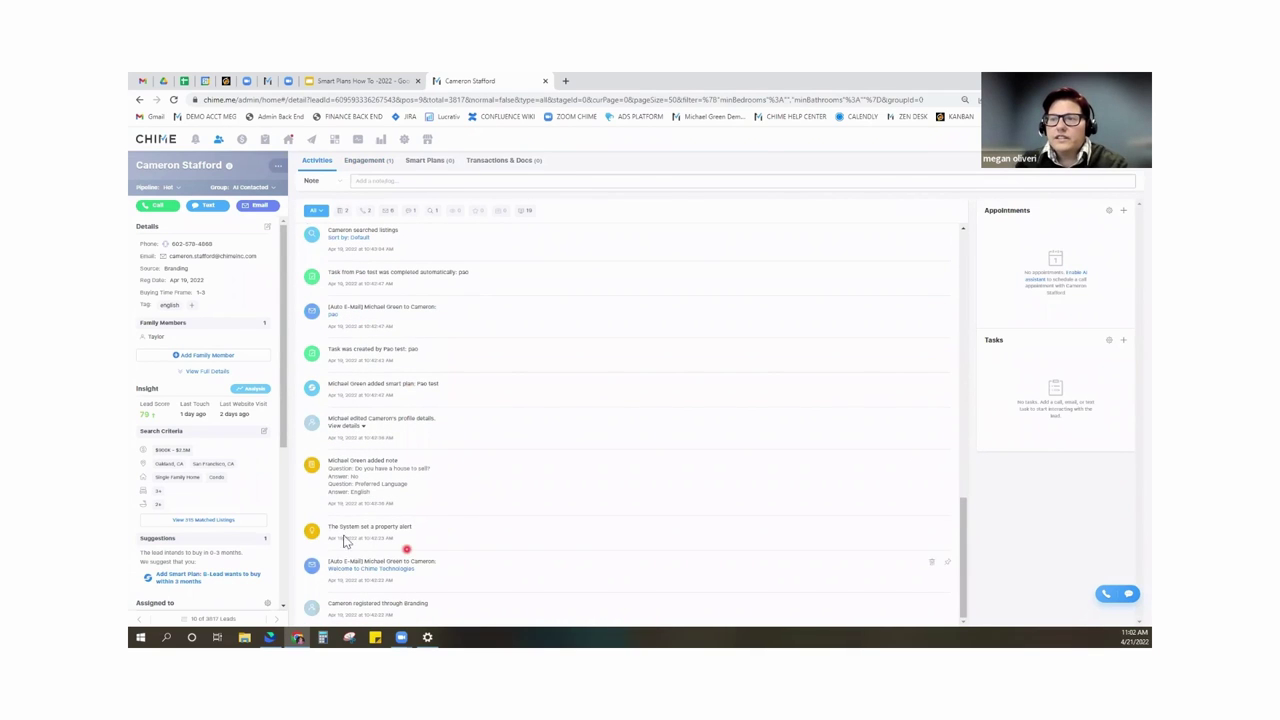
pyautogui.click(336, 613)
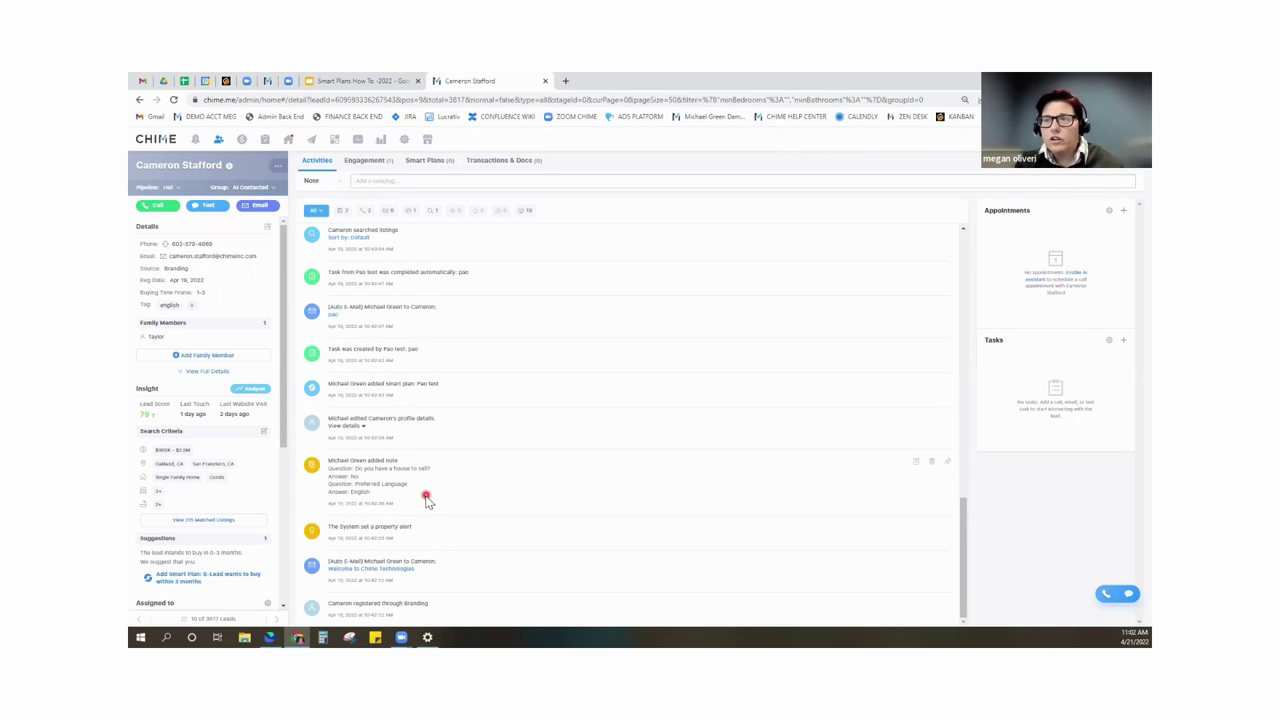
pyautogui.scroll(3, 425, 500)
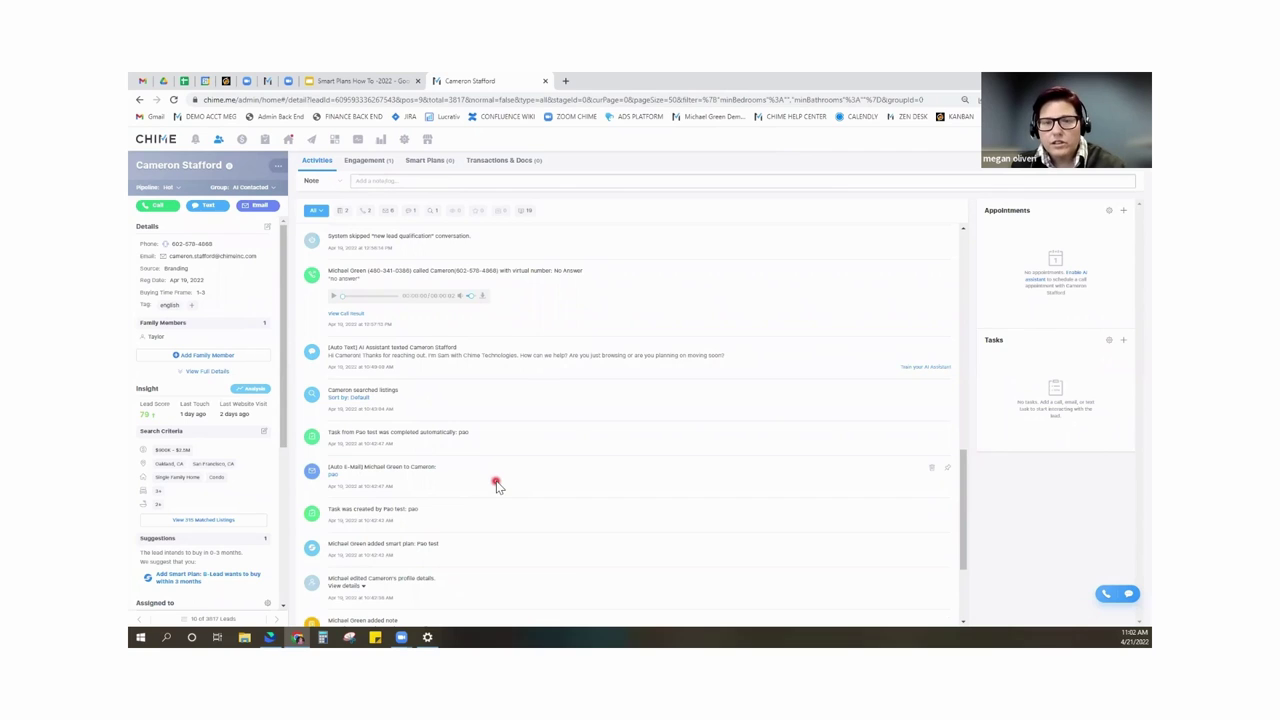
pyautogui.click(176, 188)
pyautogui.click(176, 188)
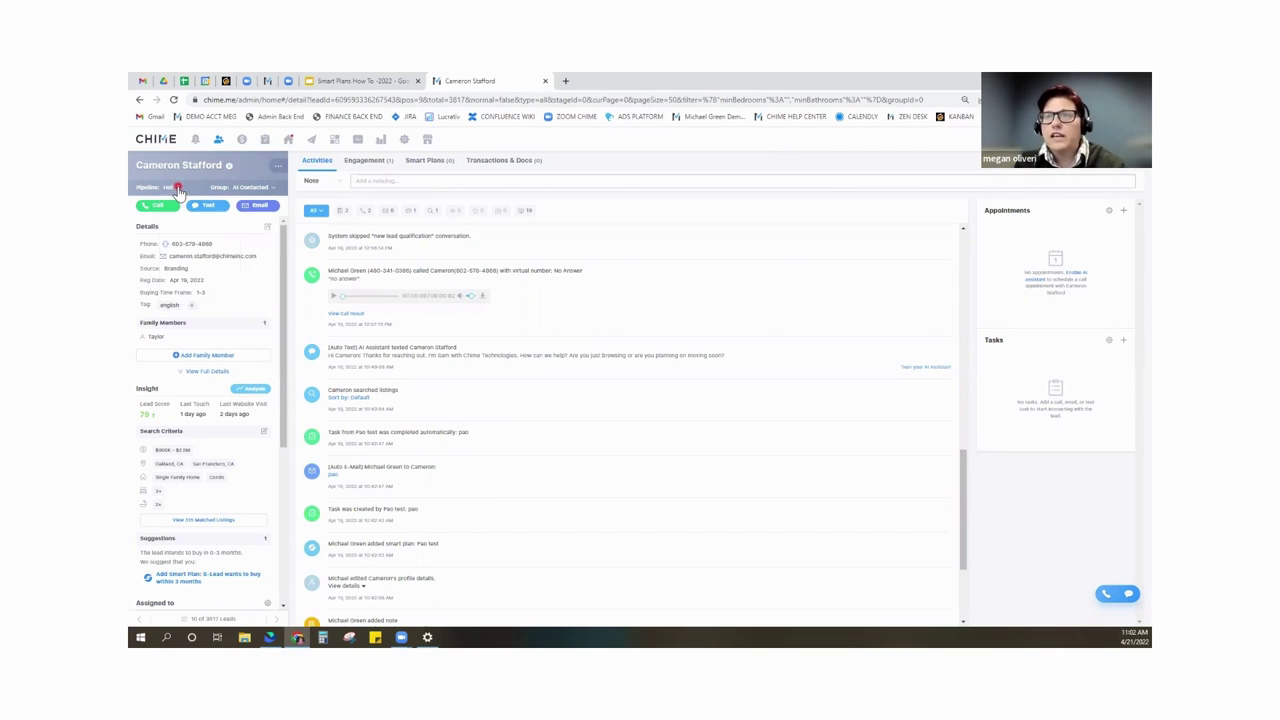
pyautogui.scroll(-5, 420, 535)
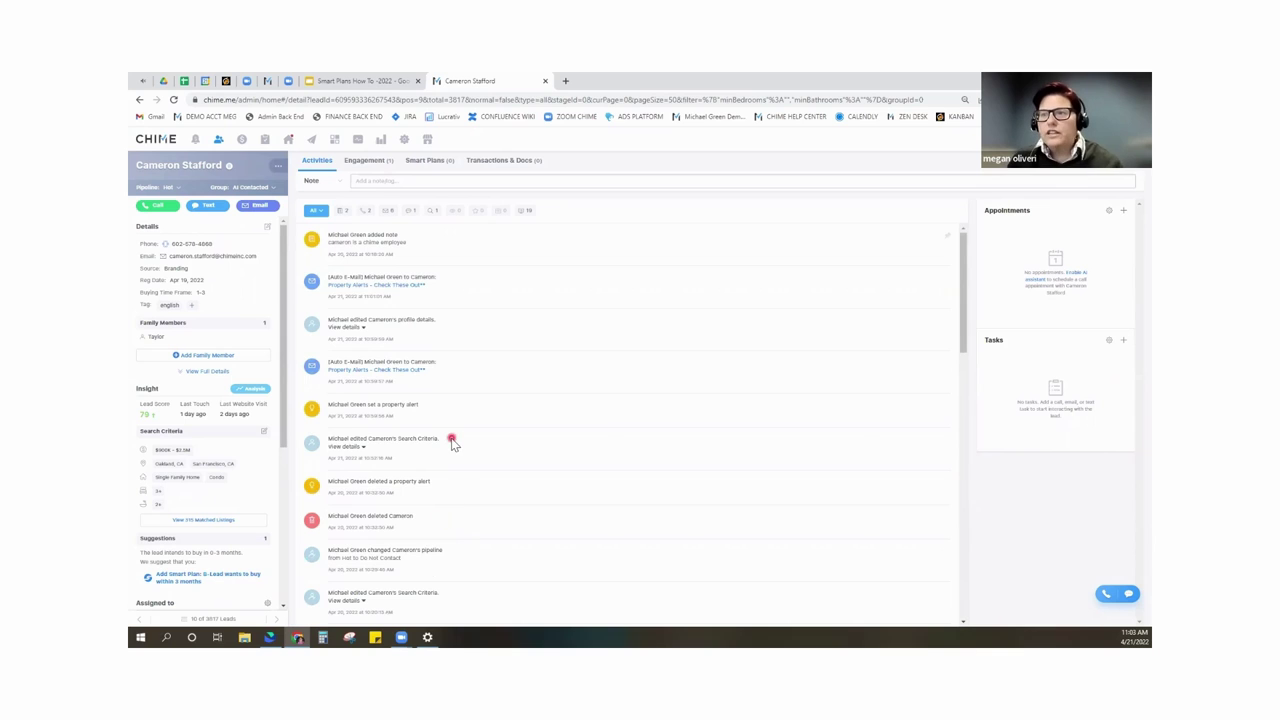
pyautogui.scroll(-3, 450, 445)
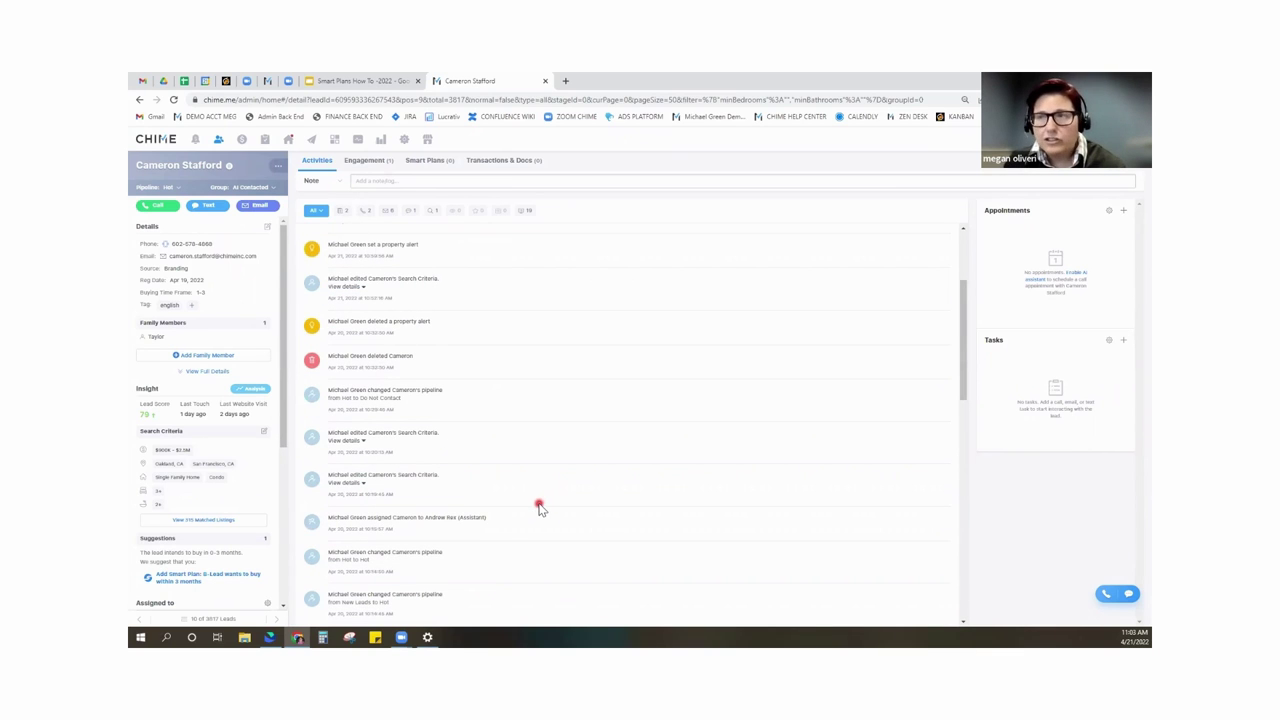
pyautogui.scroll(3, 541, 509)
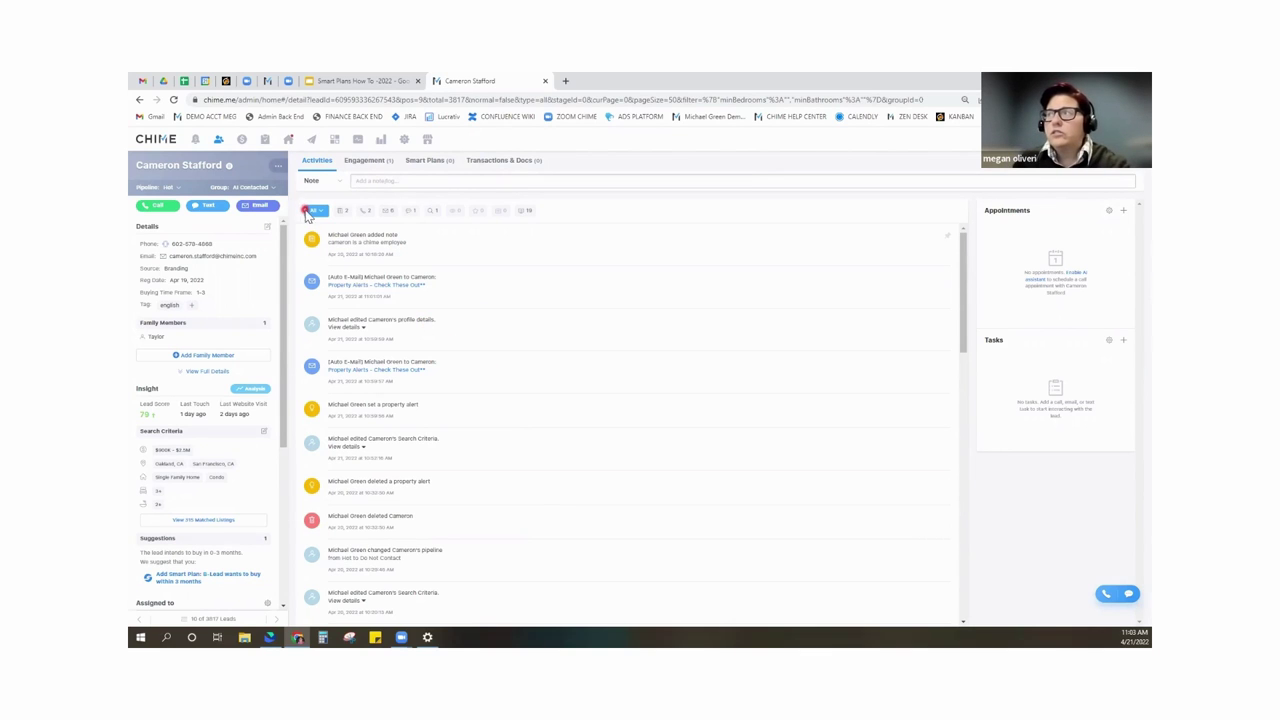
# Open the full list of all leads.
pyautogui.click(217, 142)
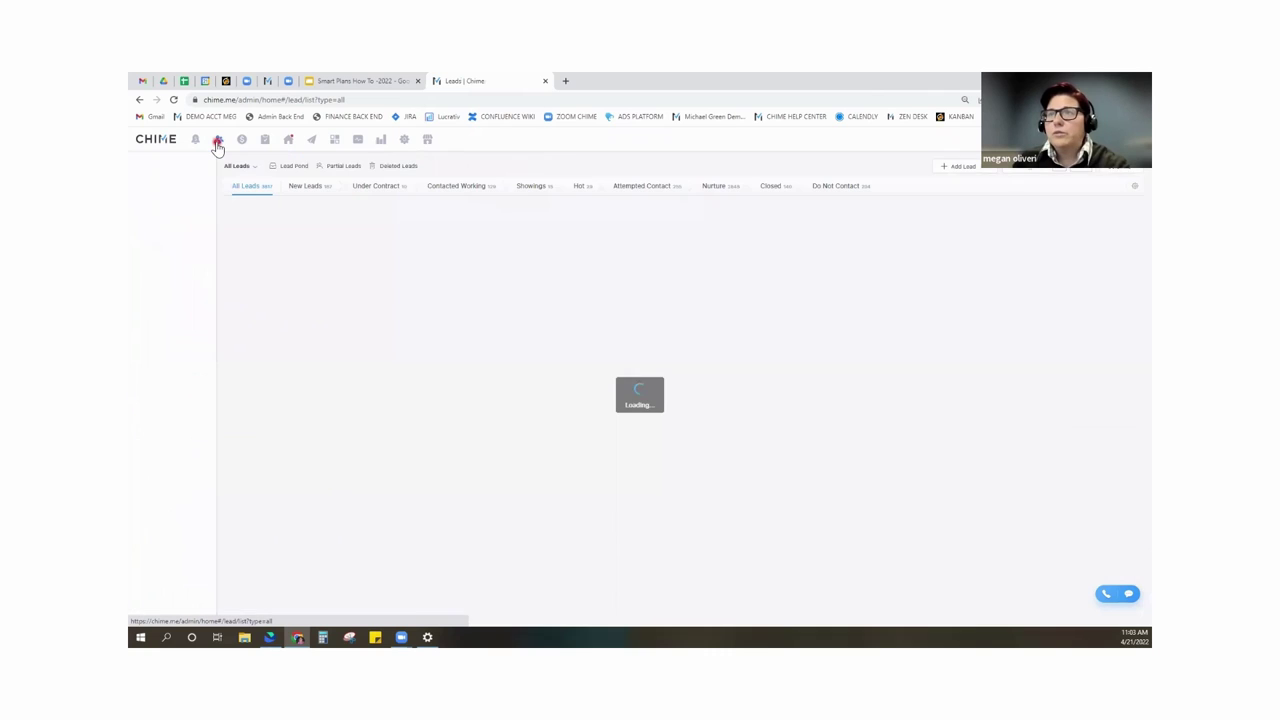
pyautogui.click(217, 143)
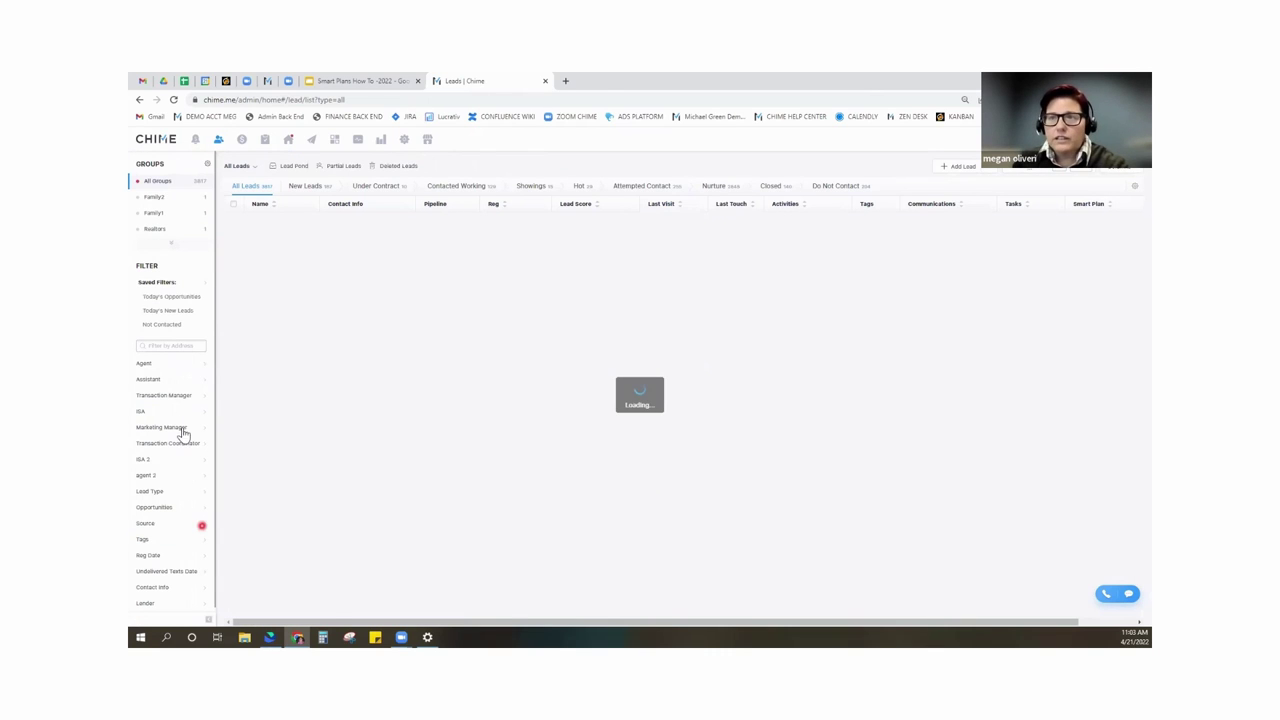
# Use the advanced filter to limit the lead list to leads without a property alert.
pyautogui.moveTo(175, 414)
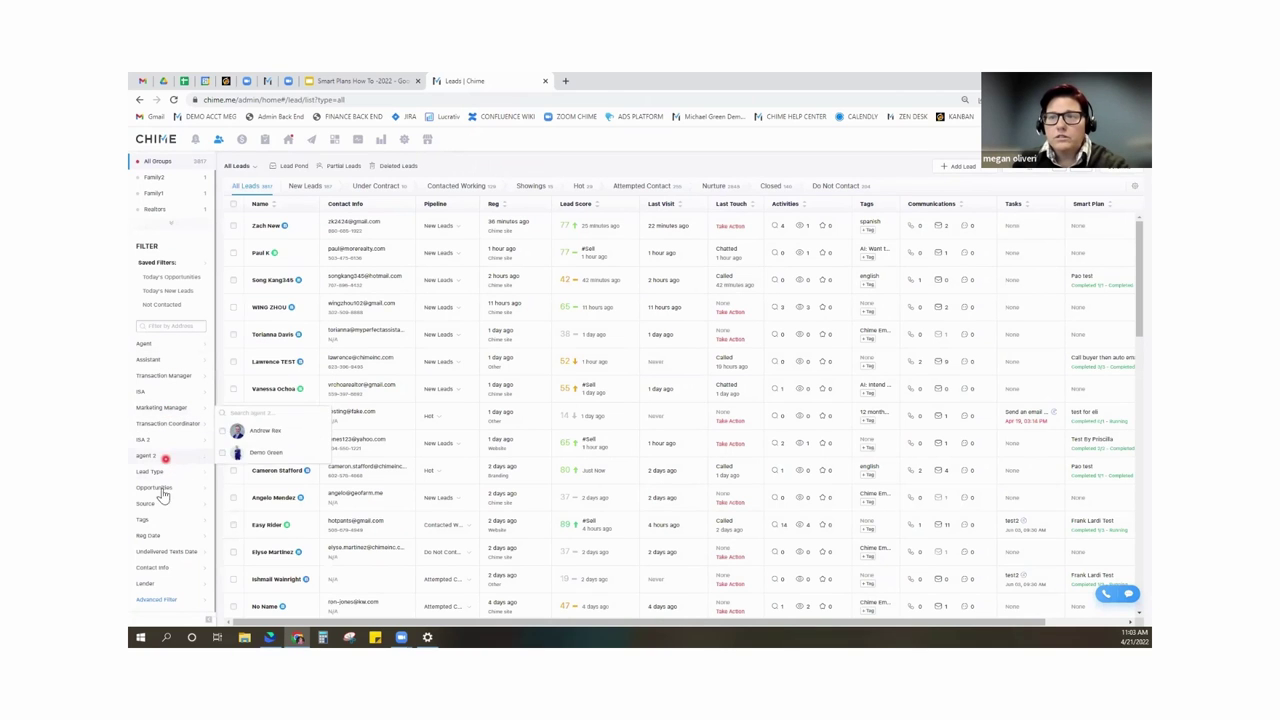
pyautogui.moveTo(158, 536)
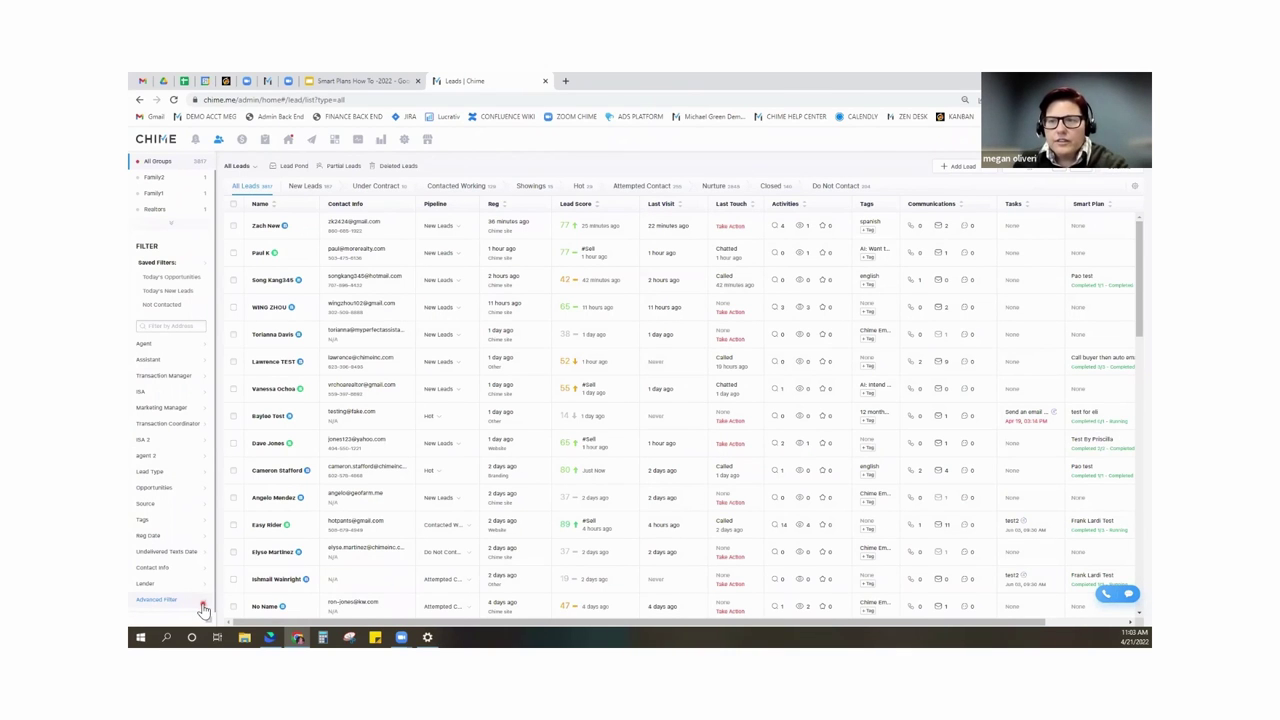
pyautogui.click(202, 606)
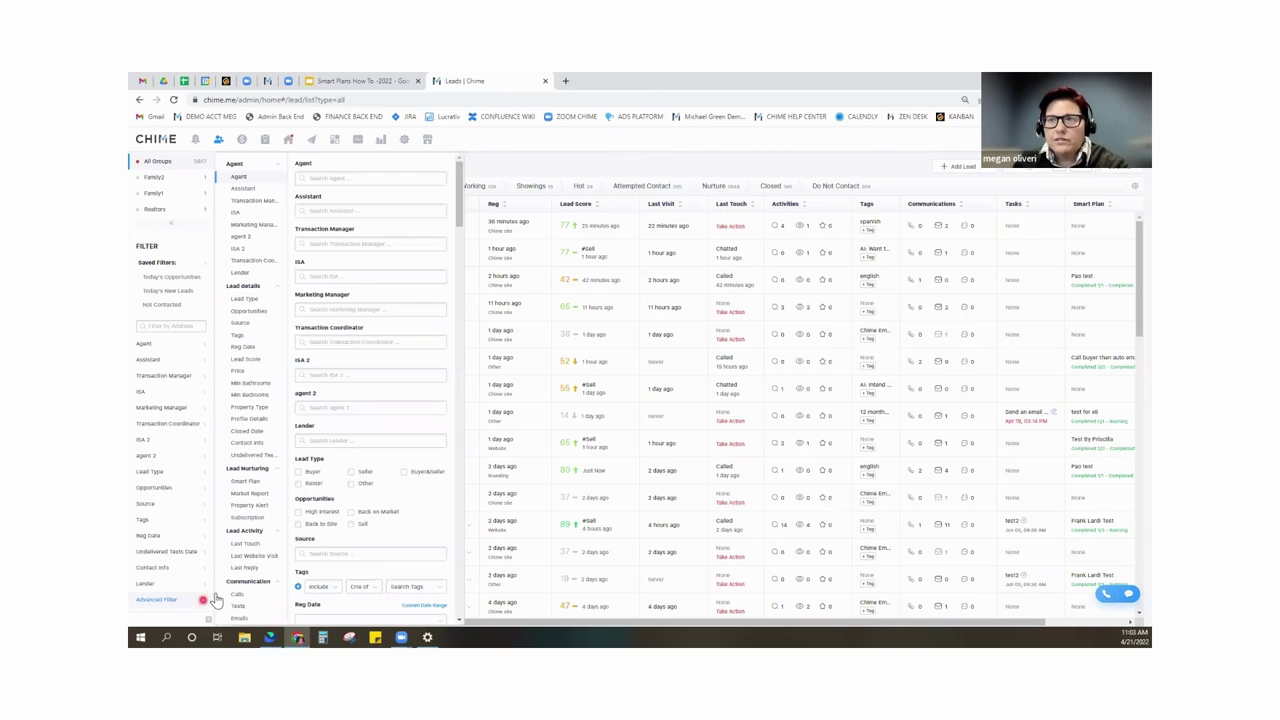
pyautogui.click(246, 508)
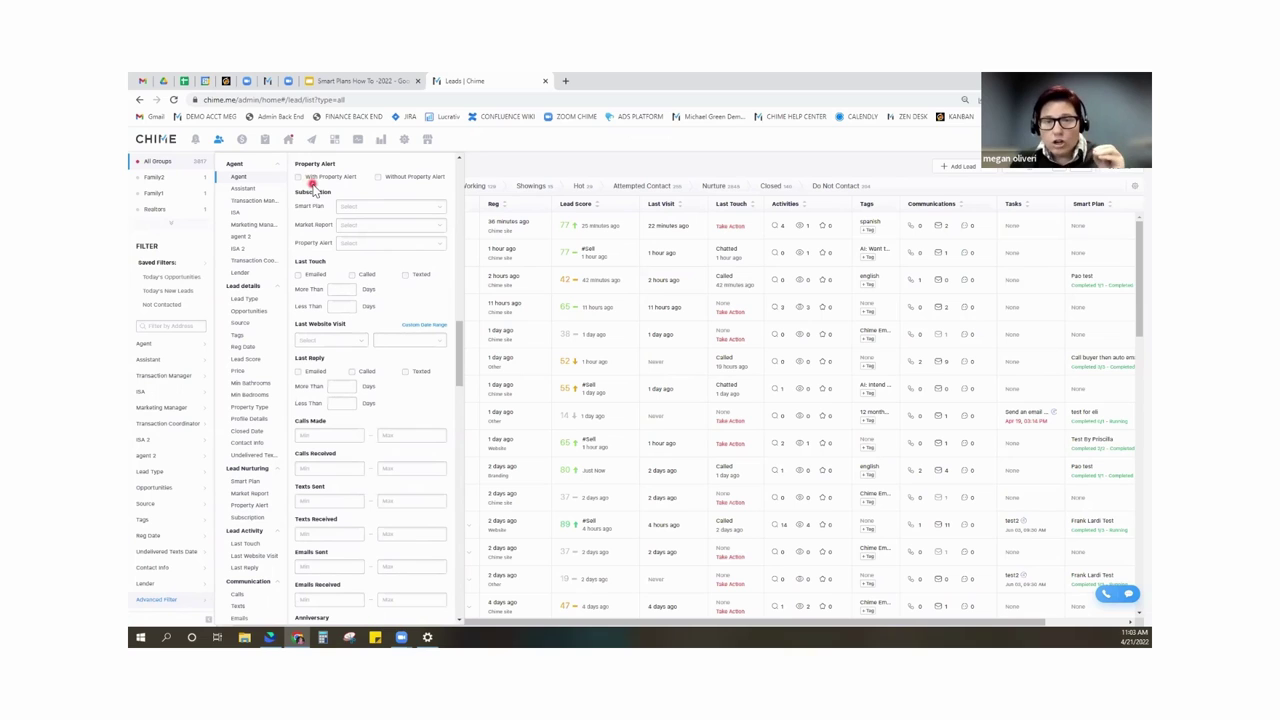
pyautogui.click(377, 178)
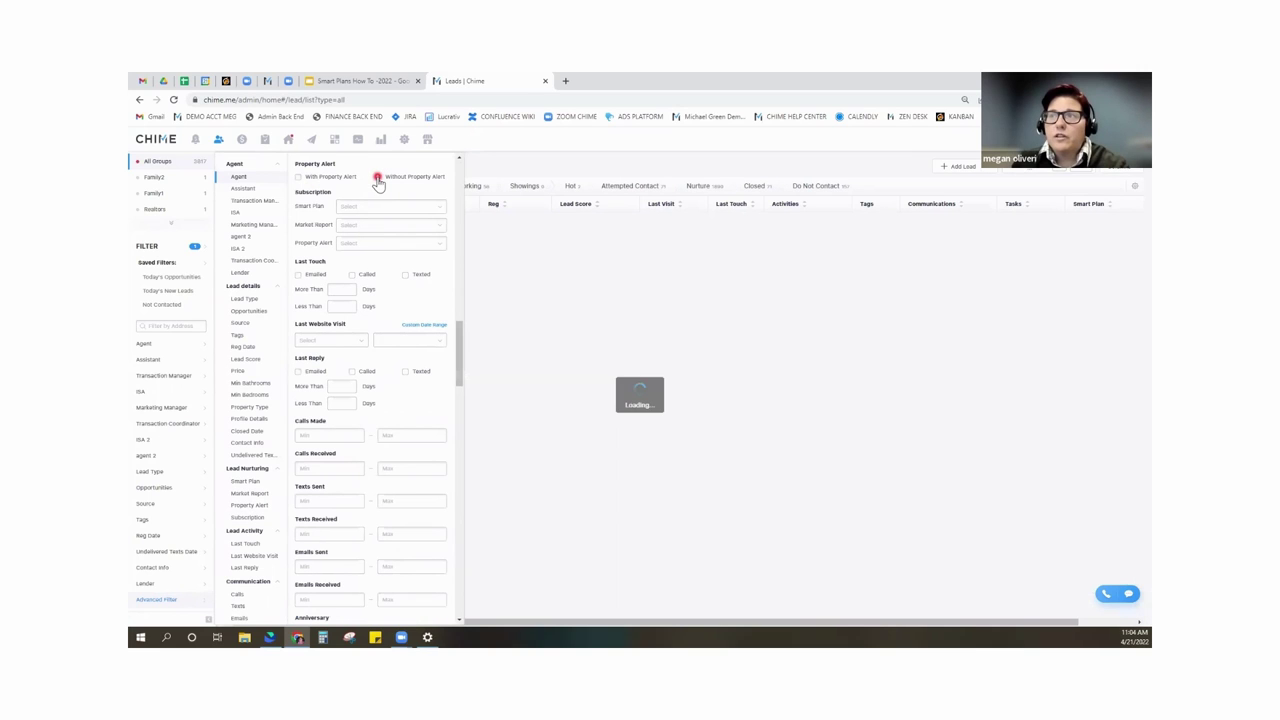
pyautogui.click(508, 154)
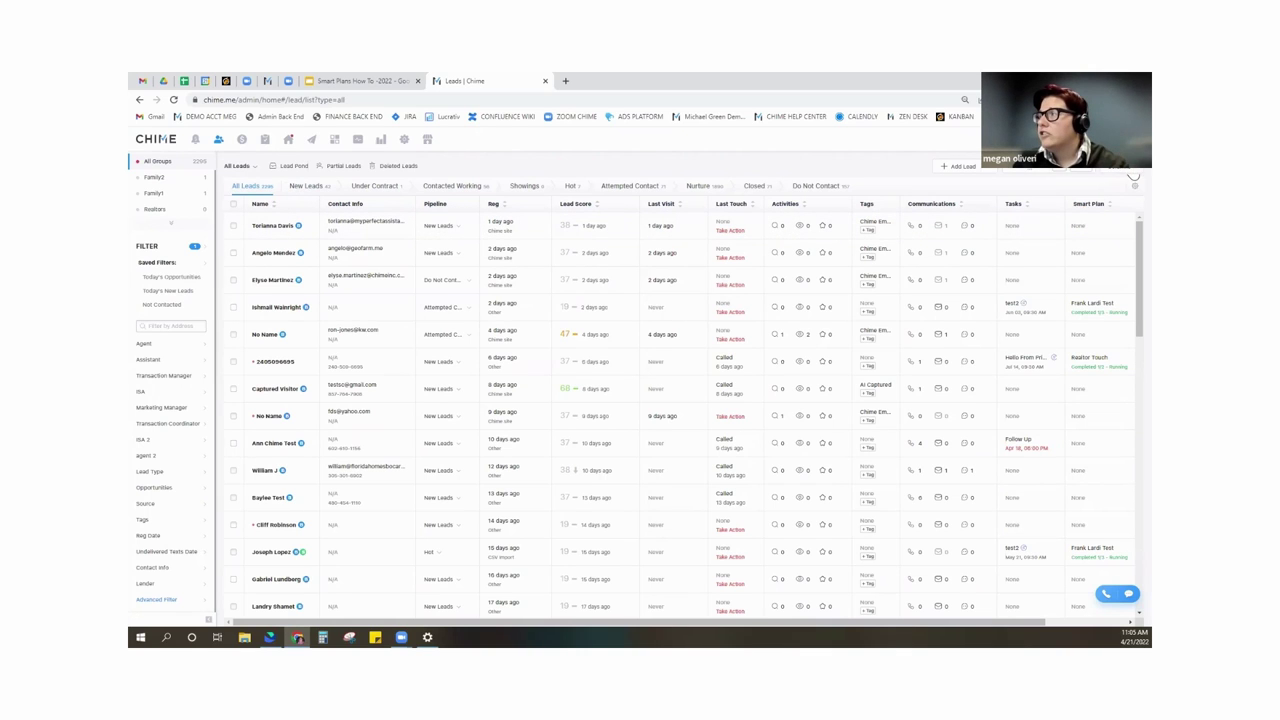
# Add the Alert column to the lead list and bring it into view.
pyautogui.click(1134, 180)
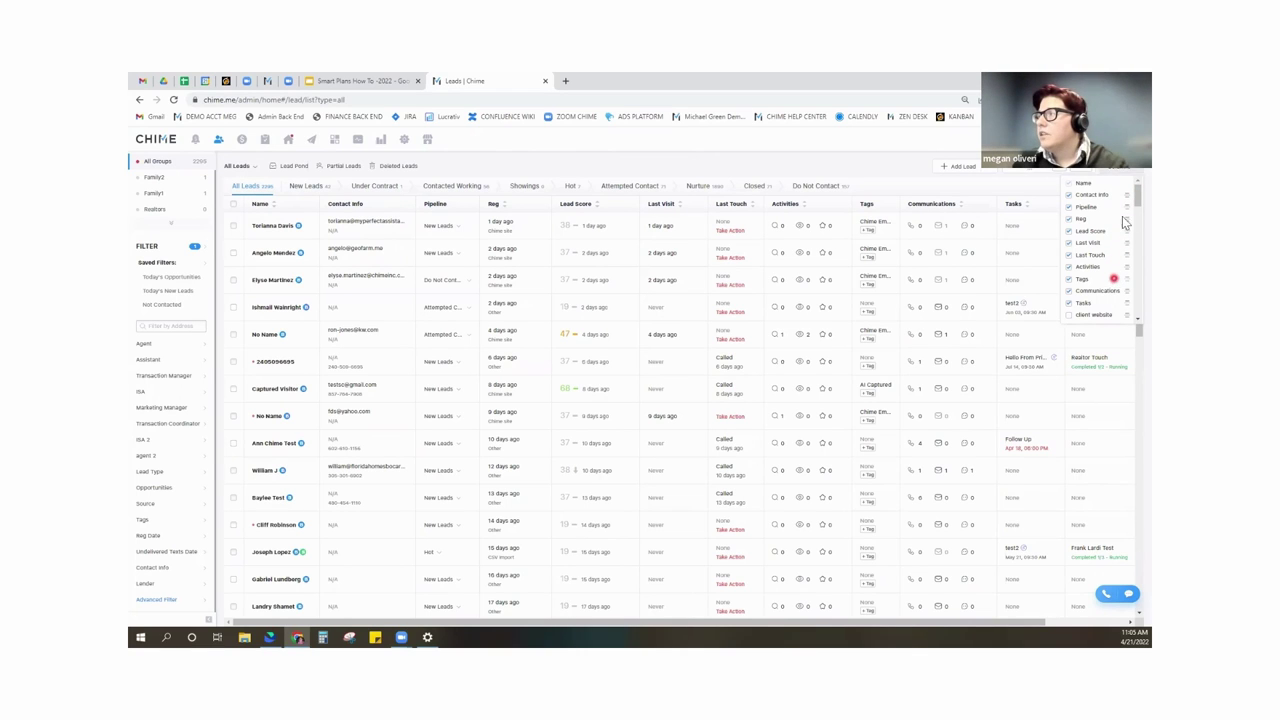
pyautogui.scroll(-2, 1113, 280)
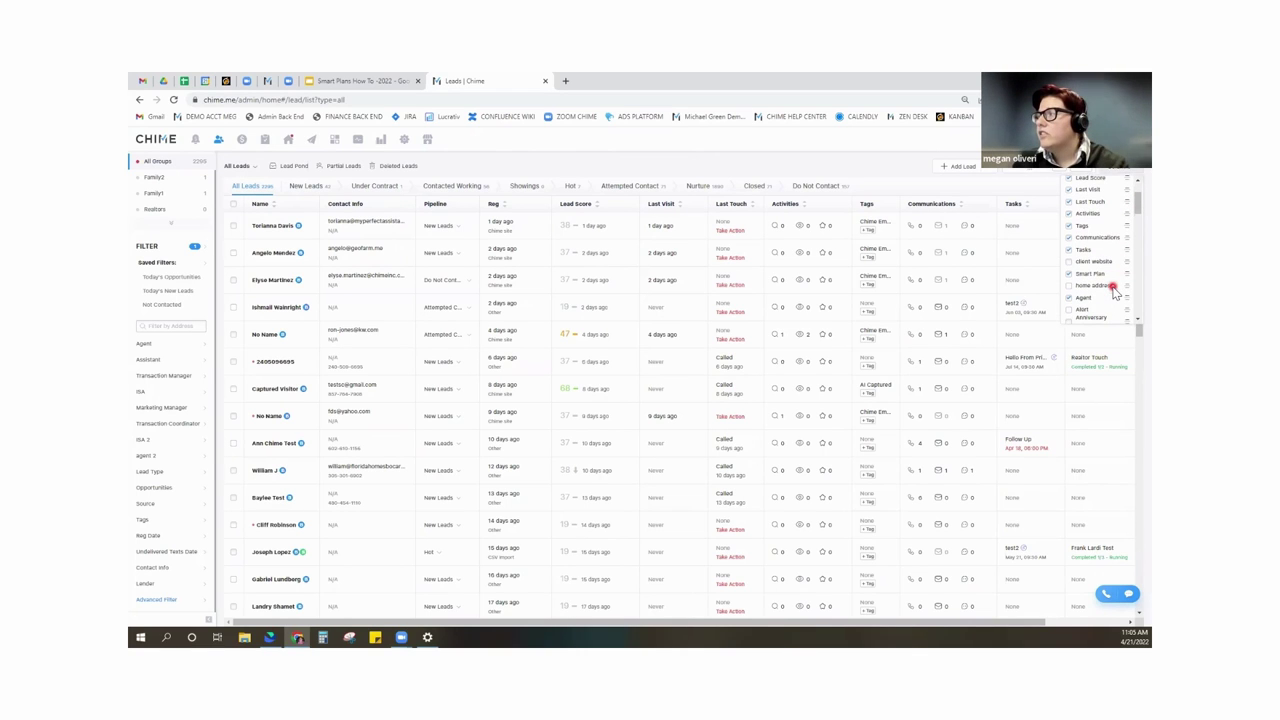
pyautogui.scroll(-2, 1111, 286)
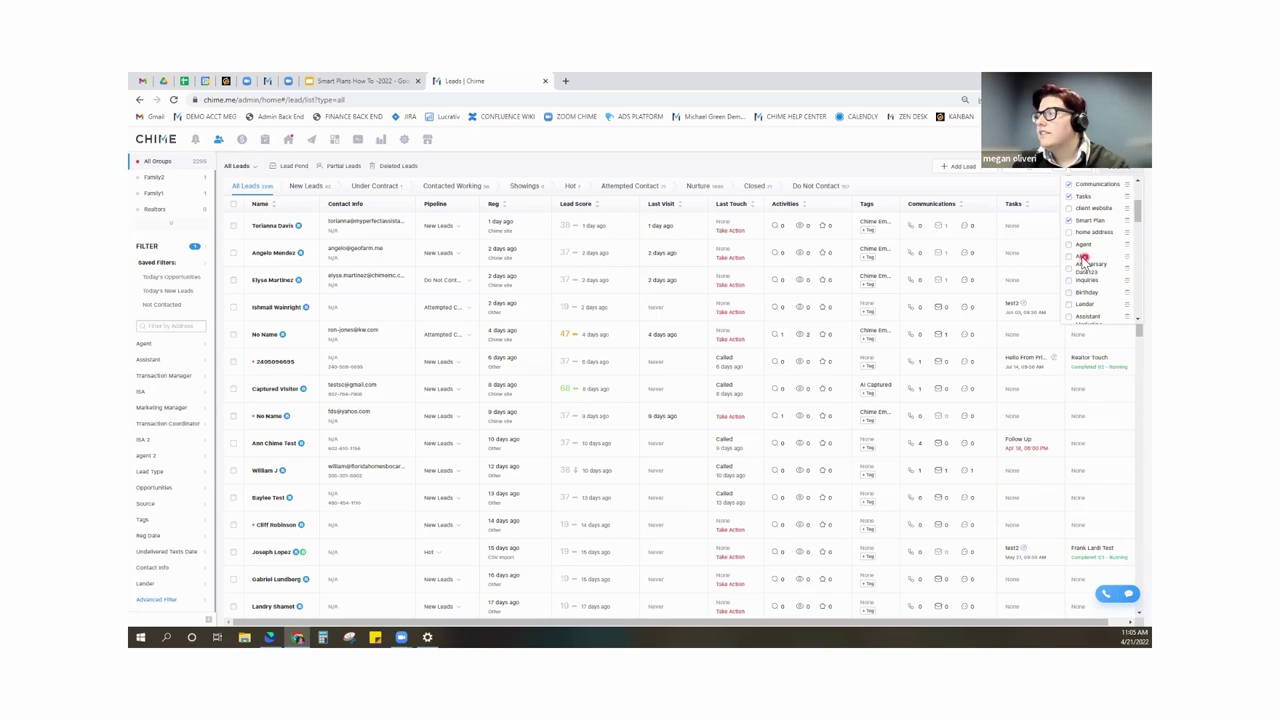
pyautogui.click(1082, 258)
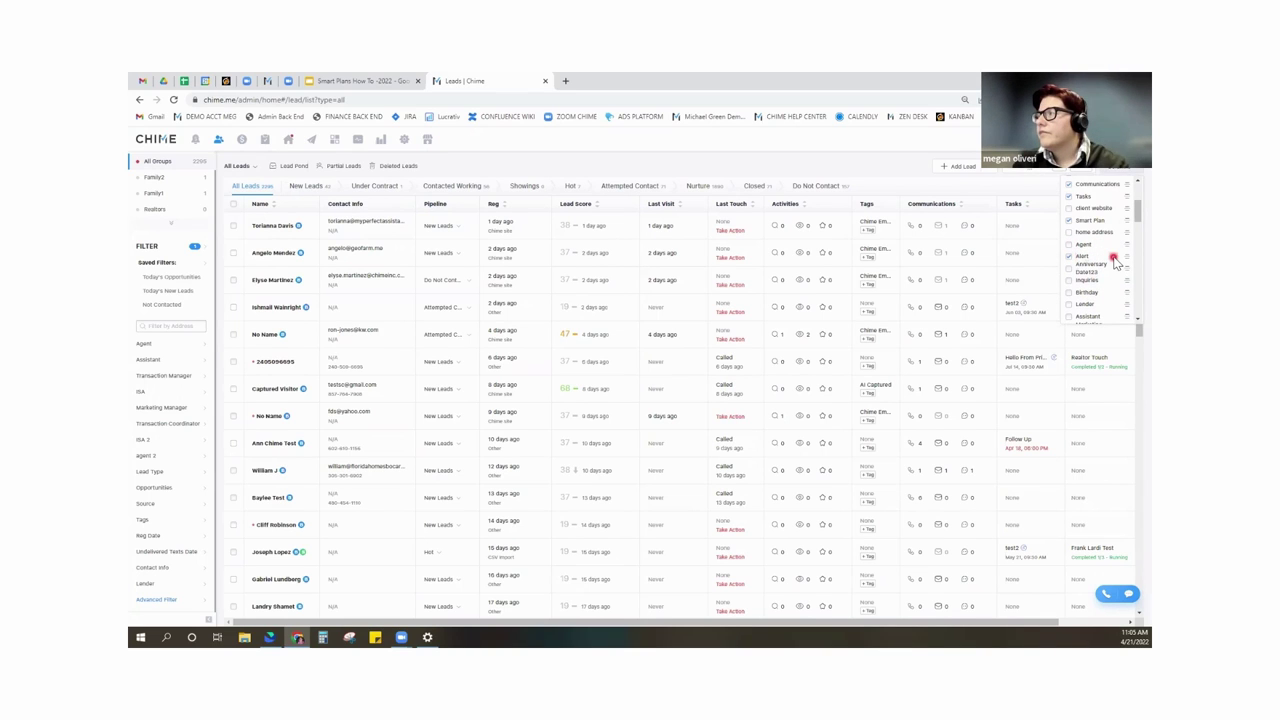
pyautogui.click(956, 188)
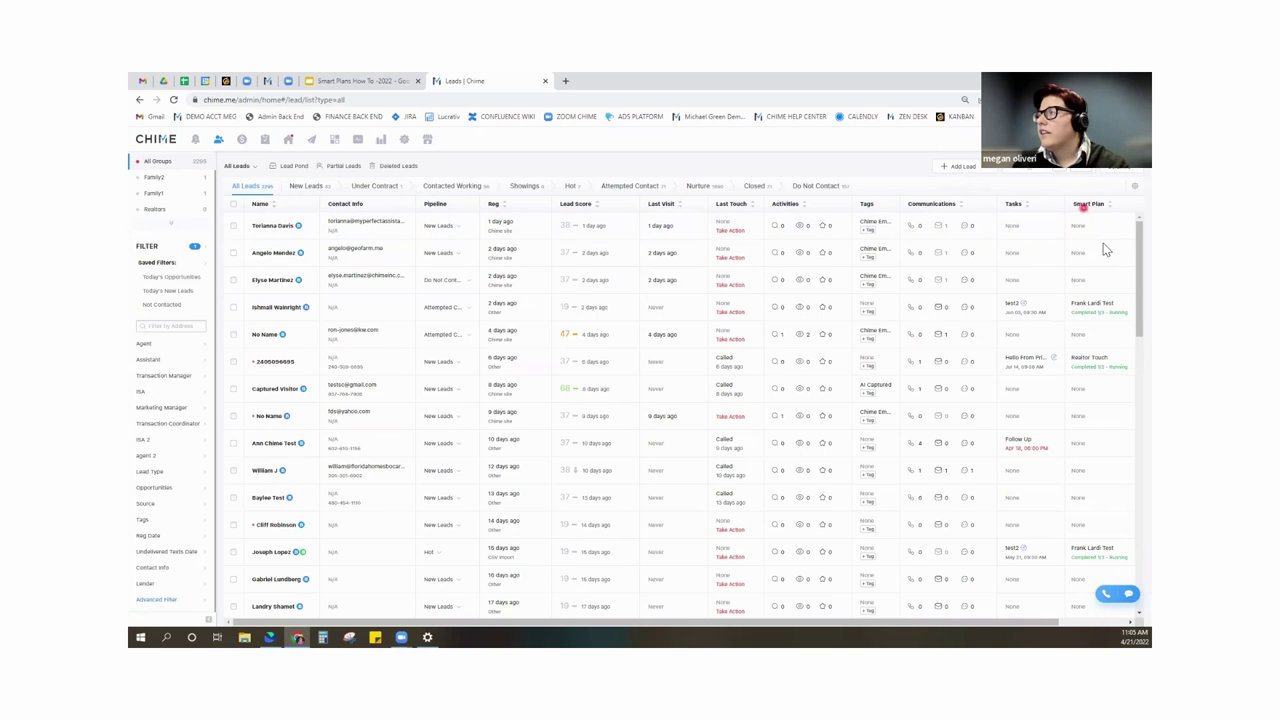
pyautogui.moveTo(940, 622); pyautogui.dragTo(1002, 622)
pyautogui.click(1110, 205)
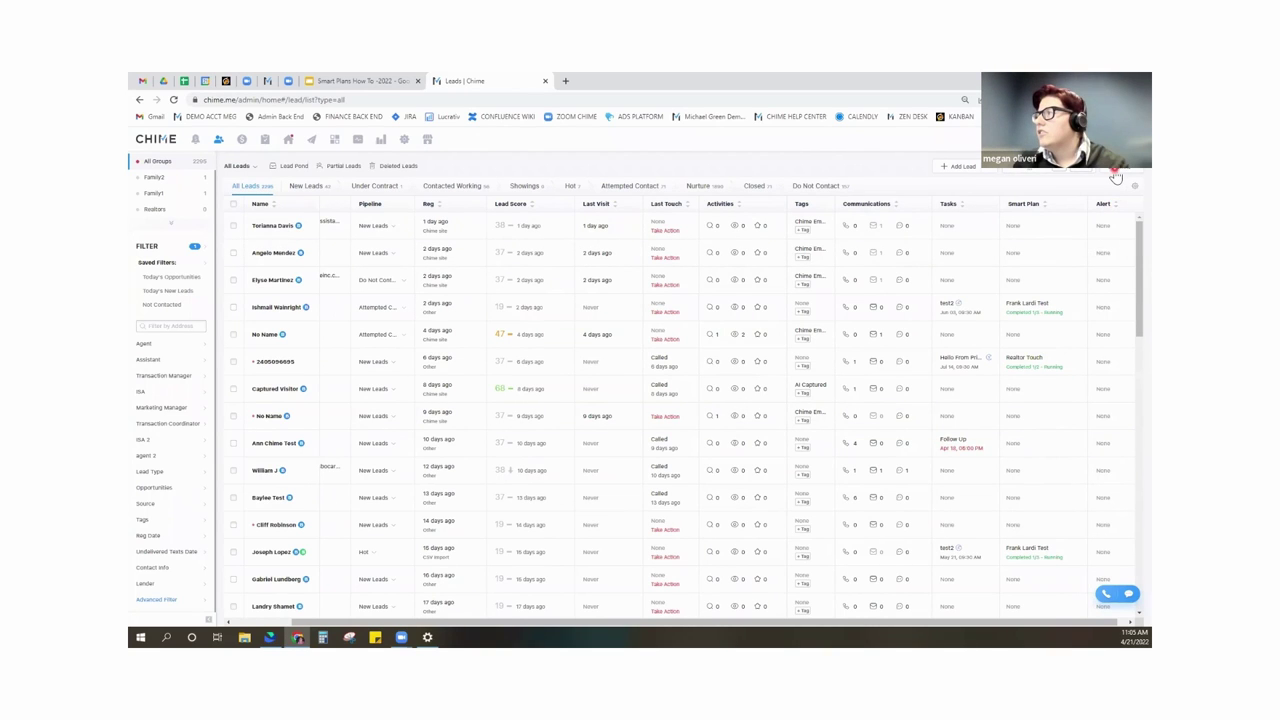
# Move the Alert column ahead of Tasks in the column order and view its sorting options.
pyautogui.click(1133, 186)
pyautogui.moveTo(1125, 295); pyautogui.dragTo(1126, 190)
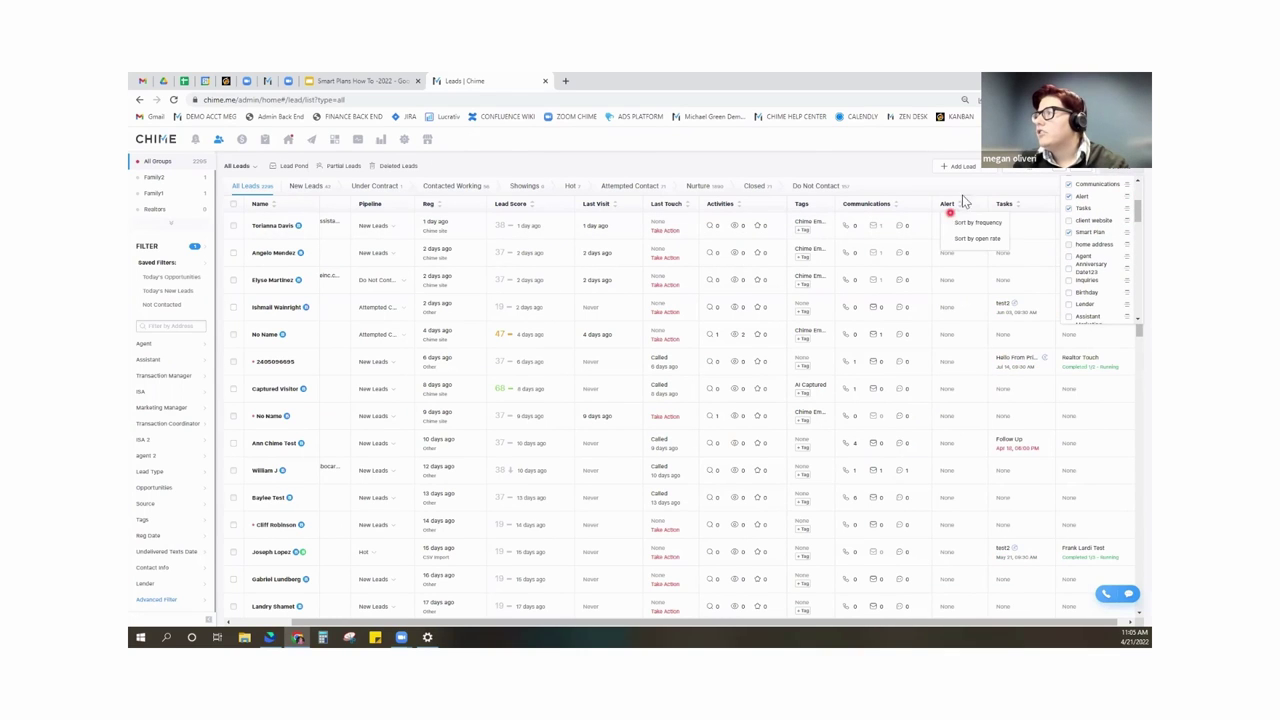
pyautogui.click(890, 183)
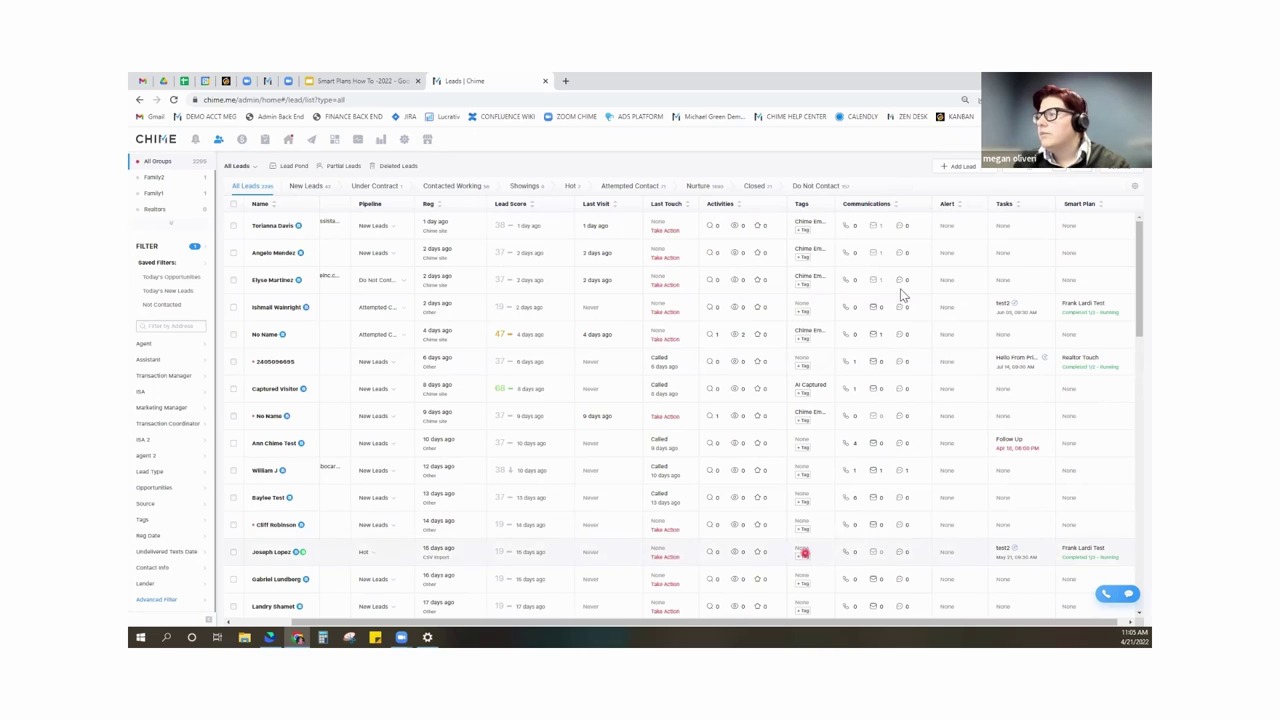
# Reset the "Without Property Alert" filter and review the alert frequency and opens for all leads in the Alert column.
pyautogui.click(205, 250)
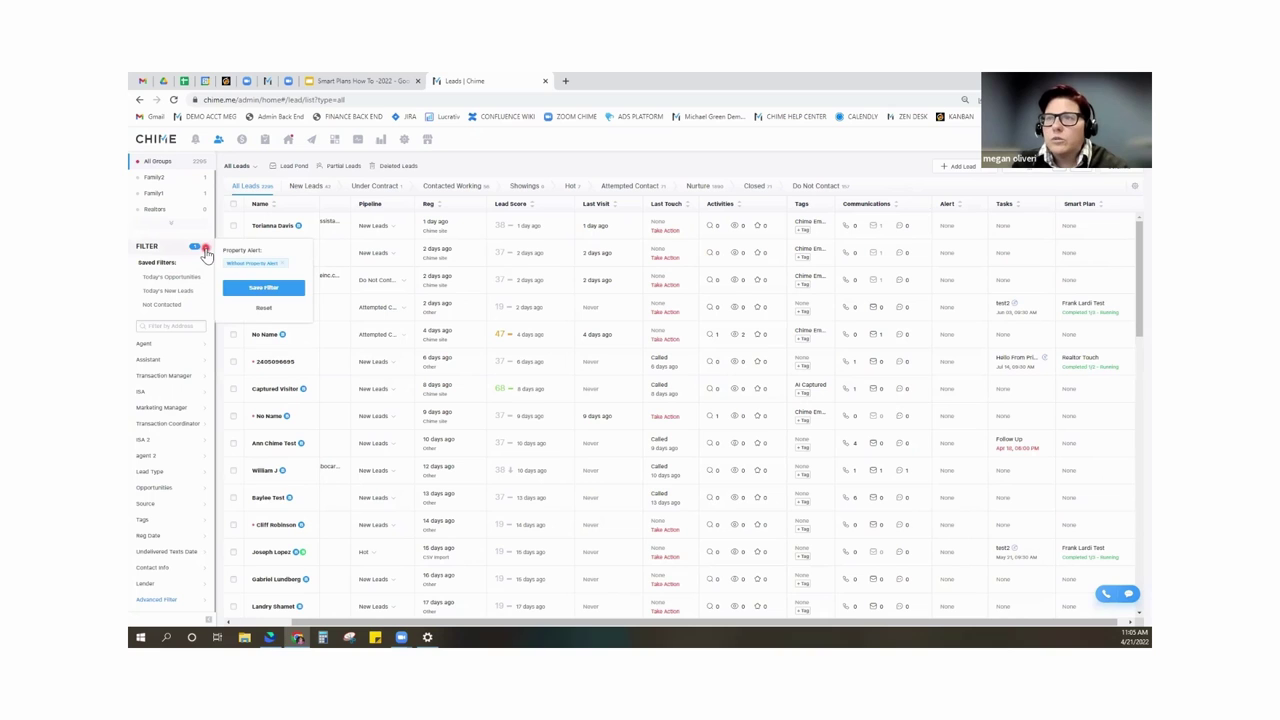
pyautogui.click(264, 308)
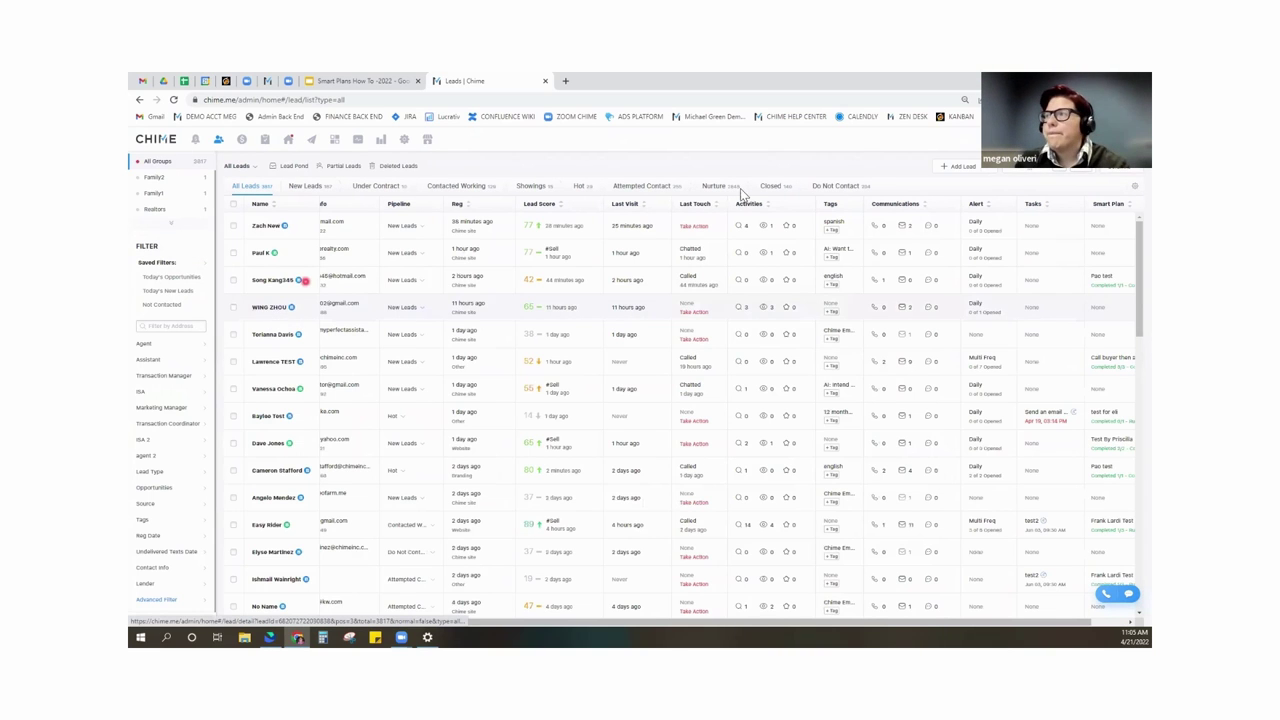
pyautogui.click(974, 206)
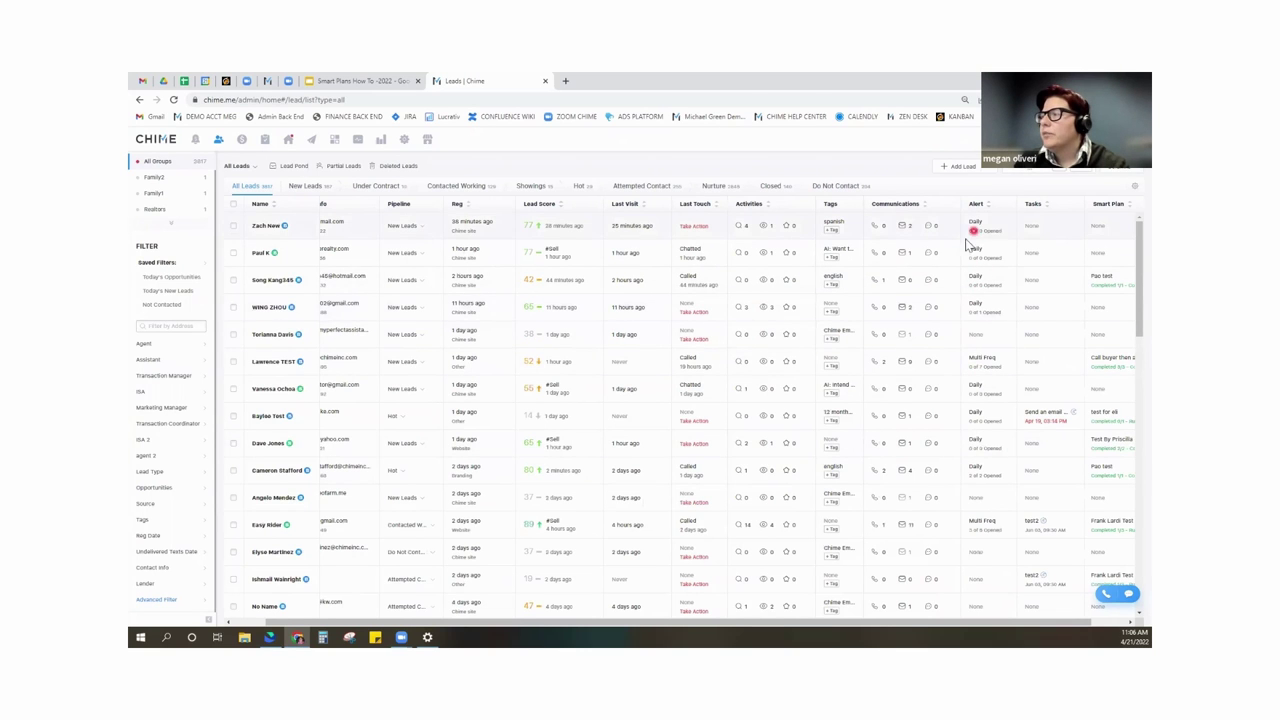
pyautogui.scroll(-3, 985, 522)
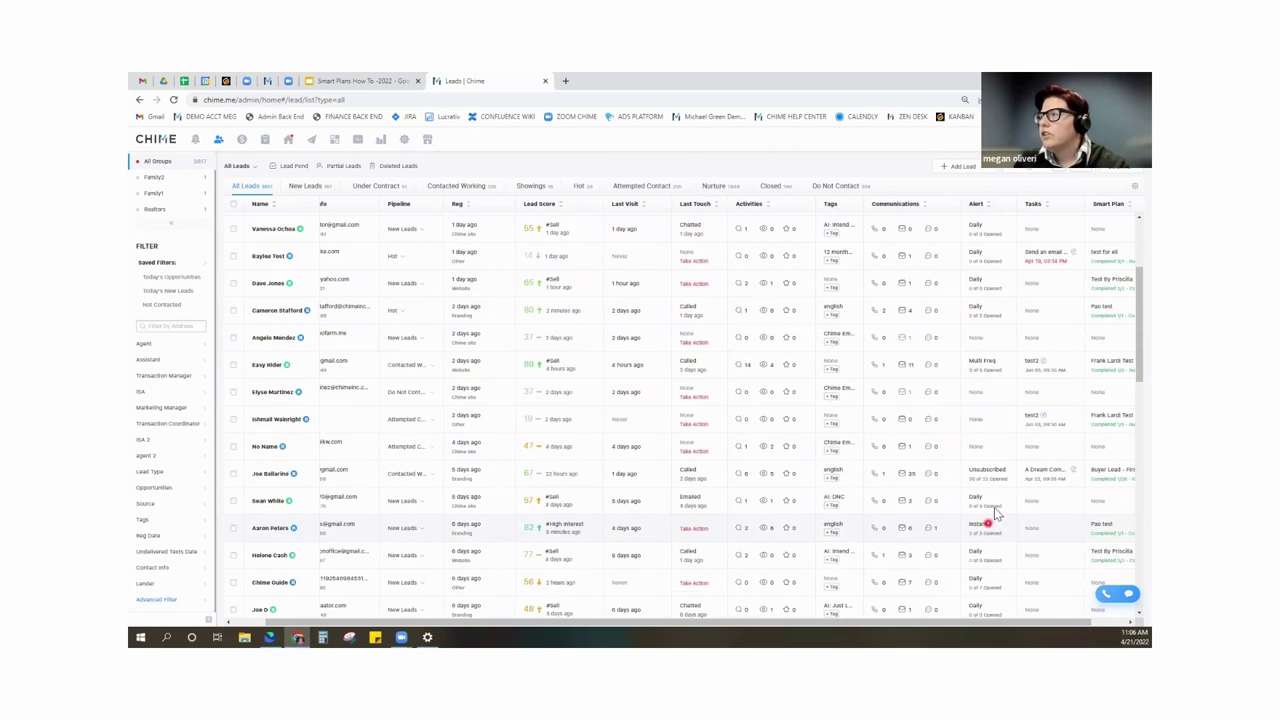
pyautogui.scroll(3, 985, 522)
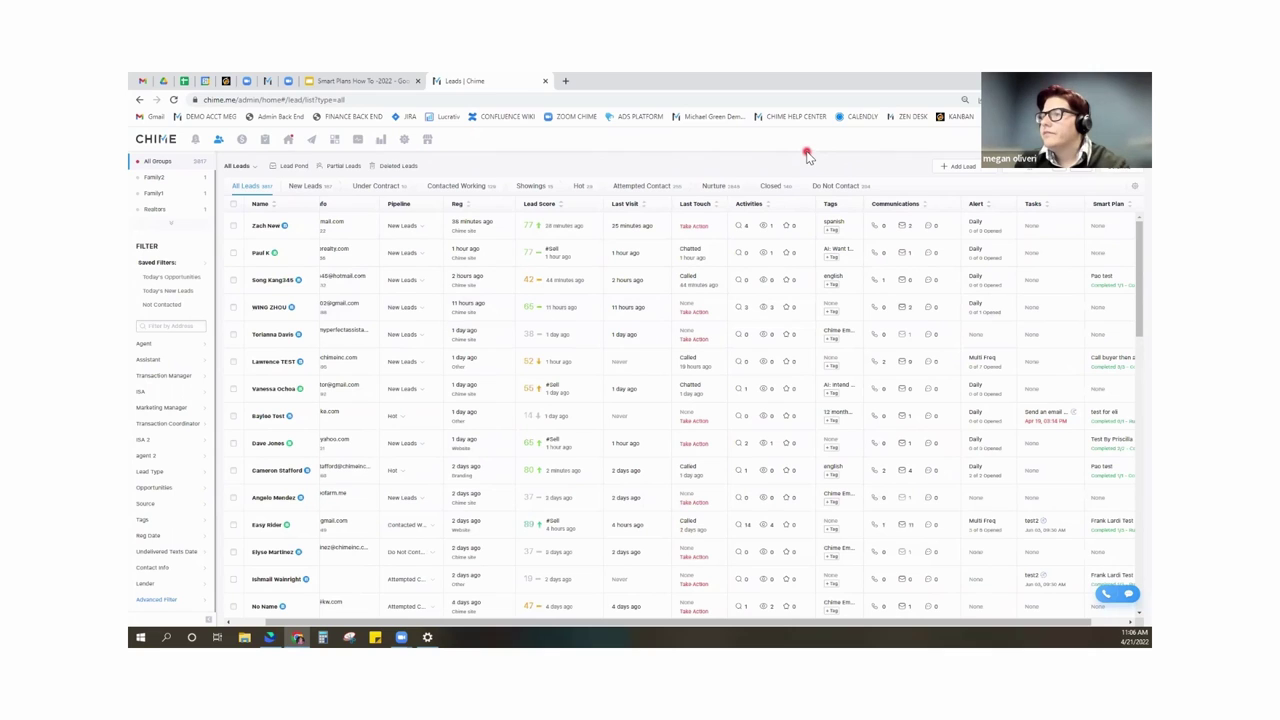
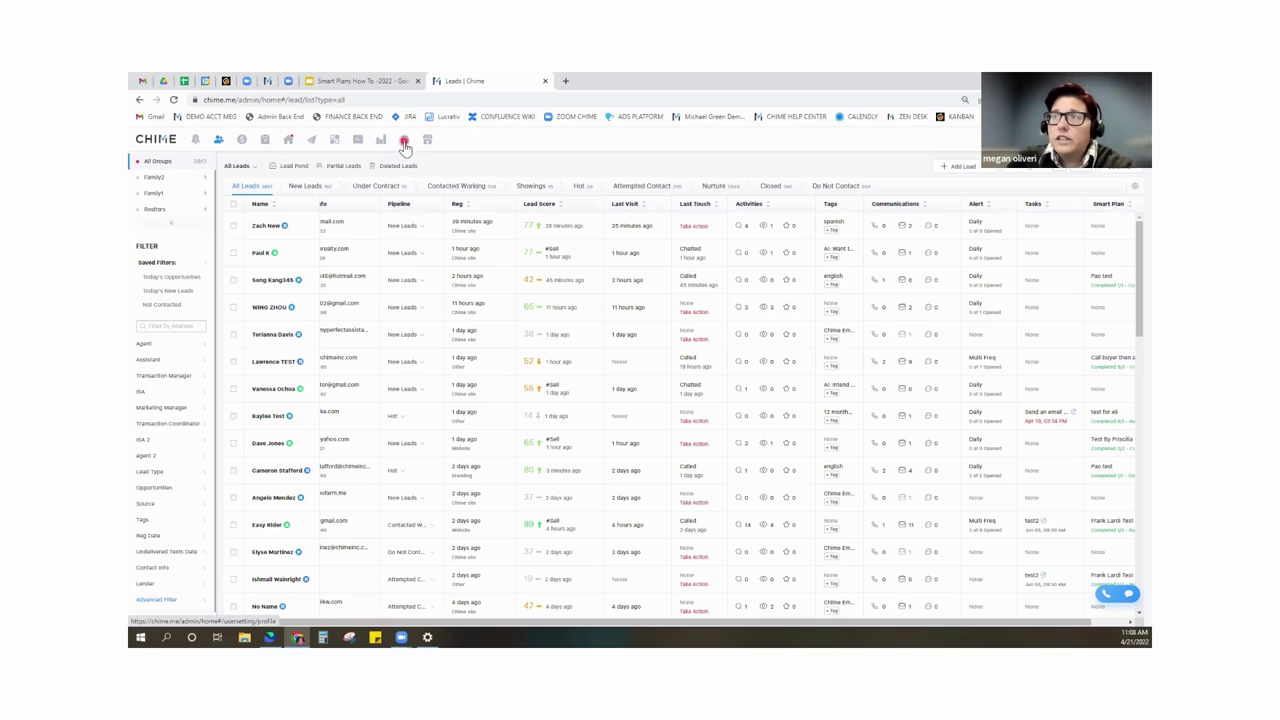
# Open the Lead Capture Settings and look through the lead provider list for StreetEasy.
pyautogui.click(405, 140)
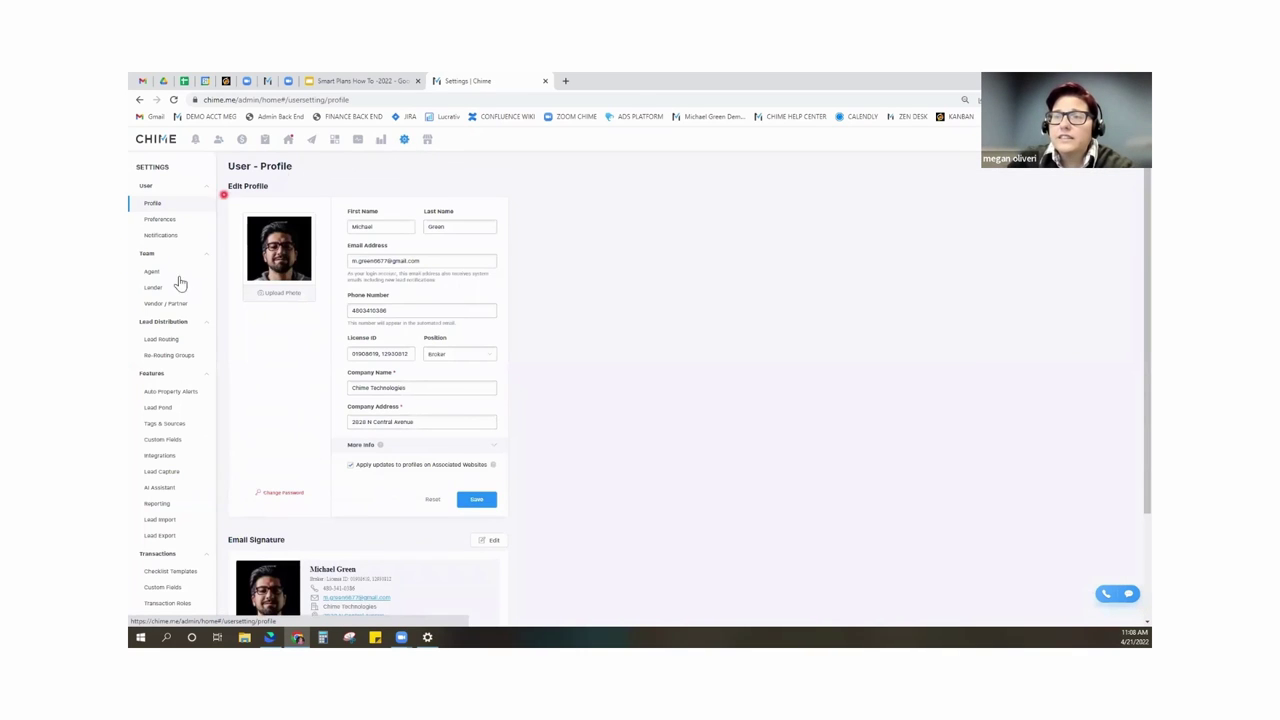
pyautogui.click(161, 473)
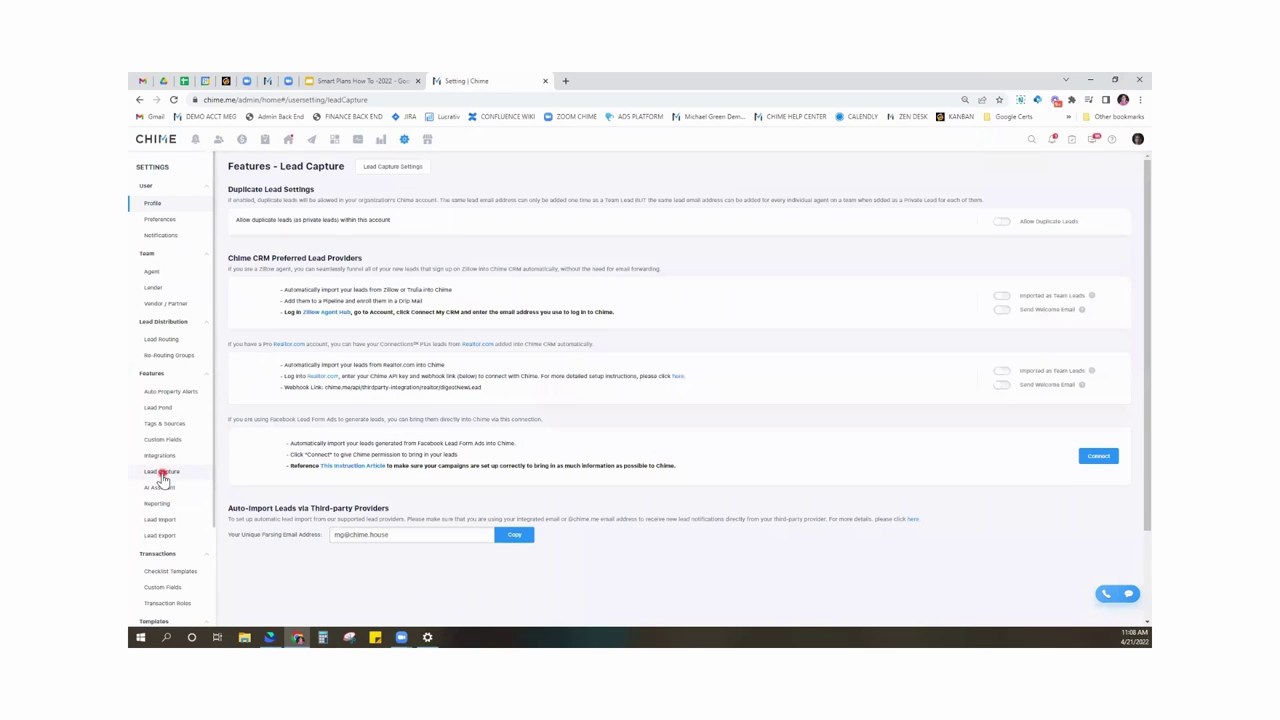
pyautogui.click(389, 167)
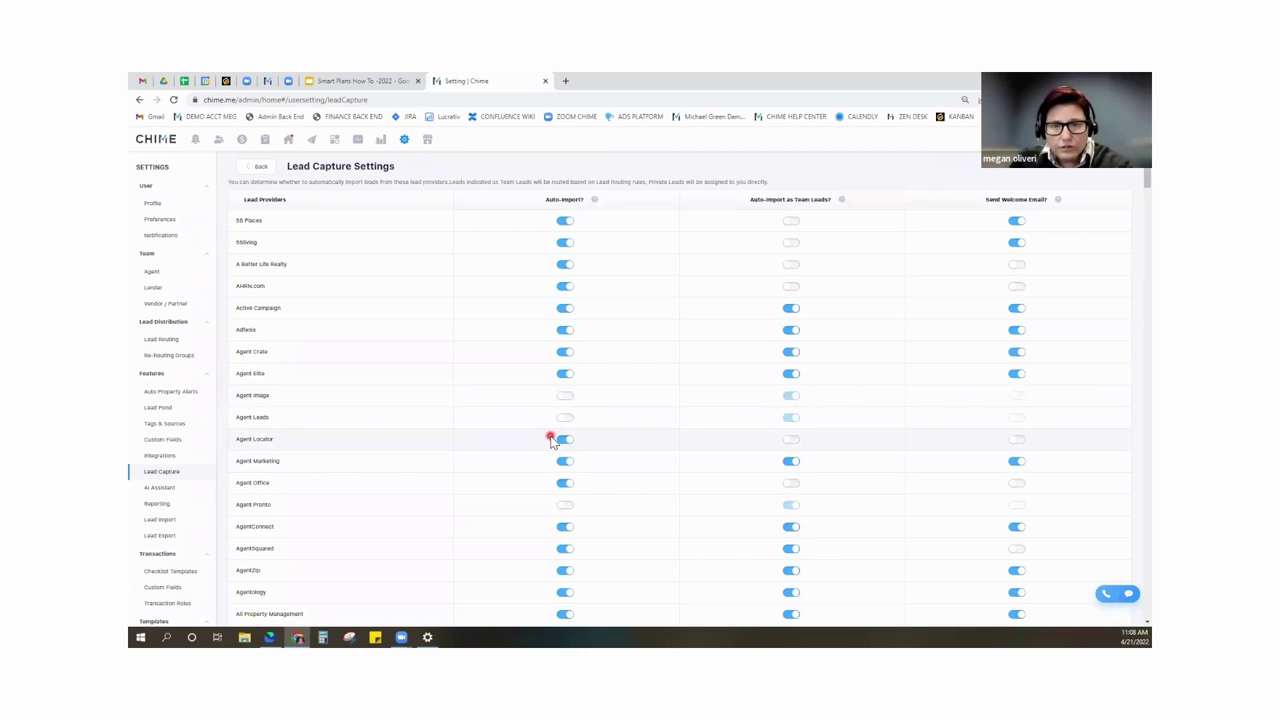
pyautogui.scroll(-5, 550, 440)
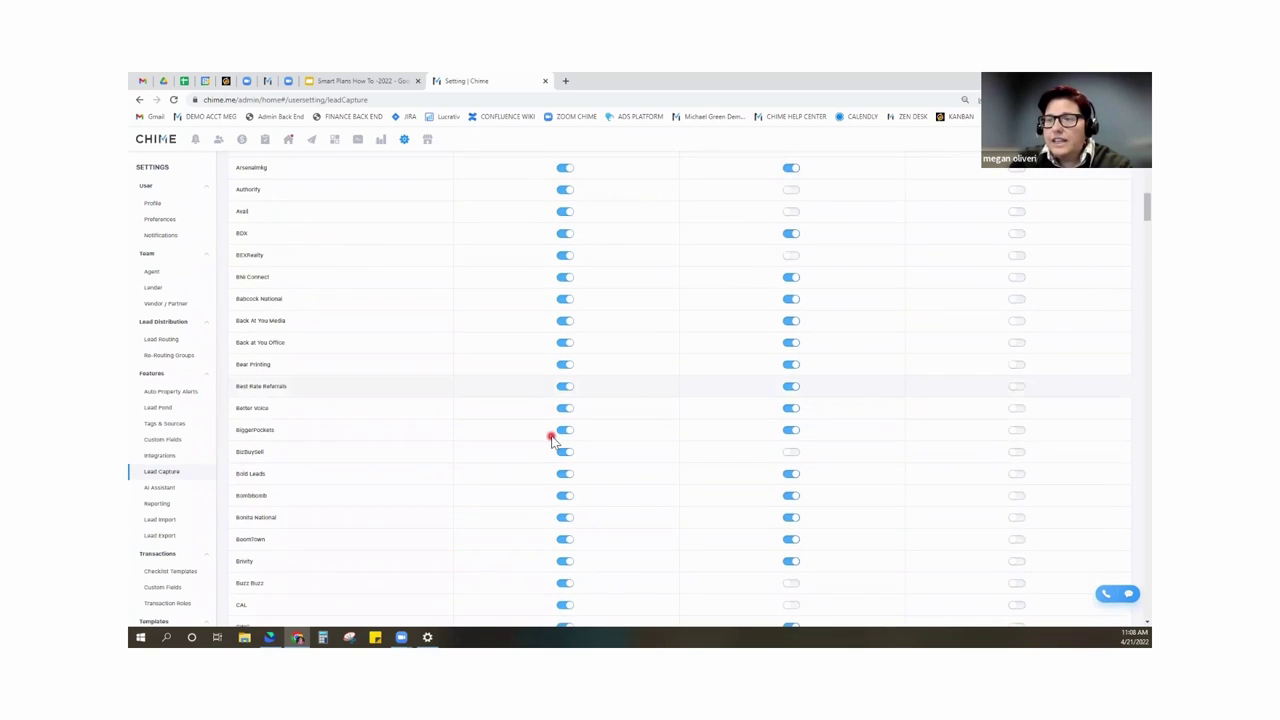
pyautogui.scroll(-12, 550, 440)
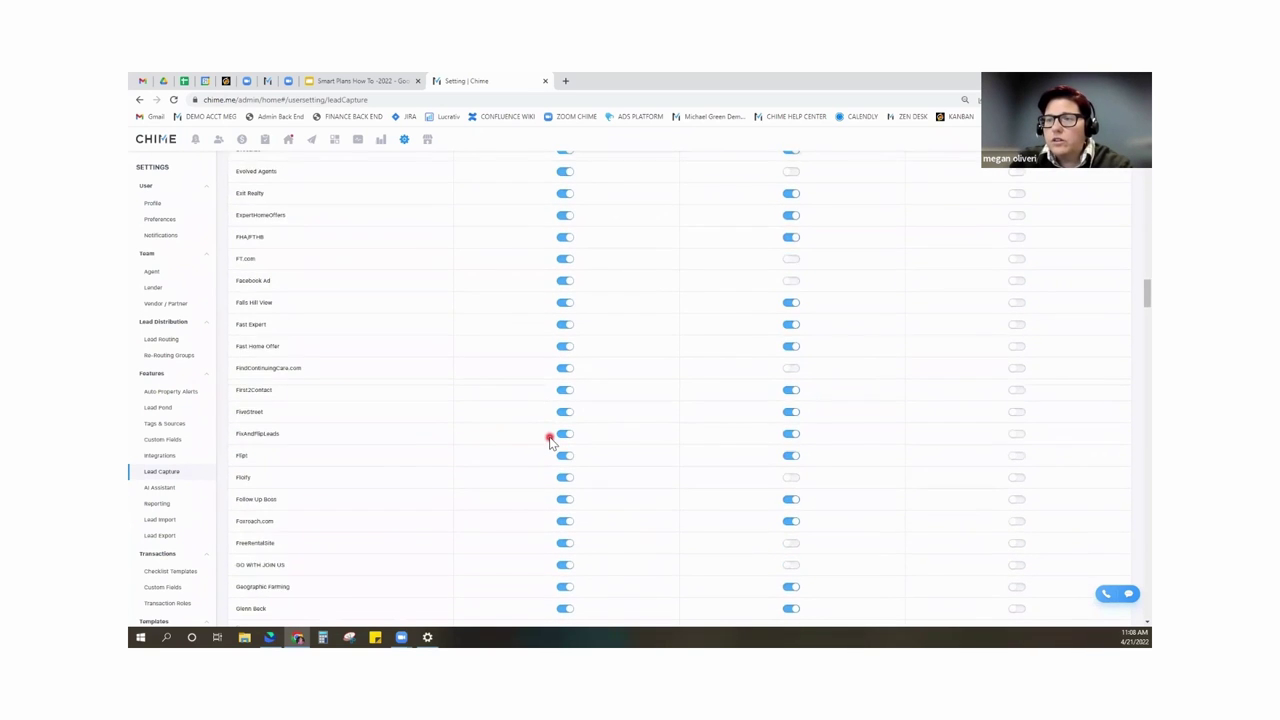
pyautogui.scroll(-12, 550, 440)
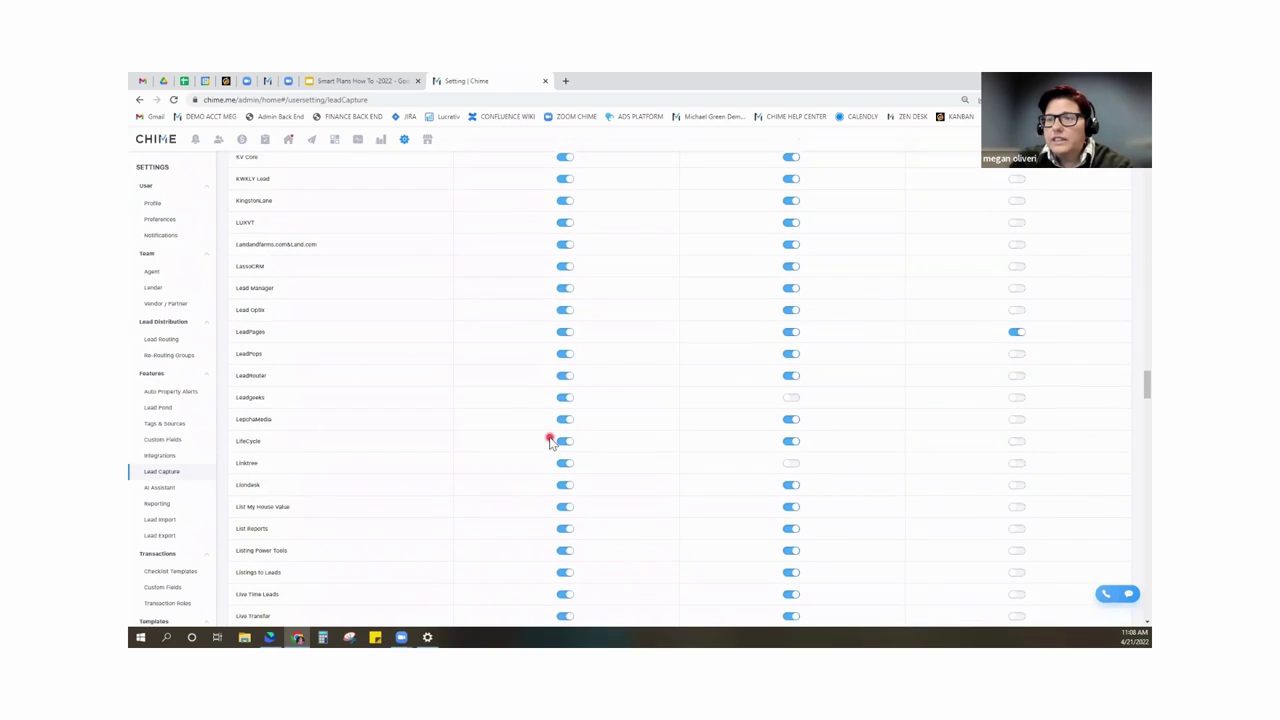
pyautogui.scroll(-12, 550, 442)
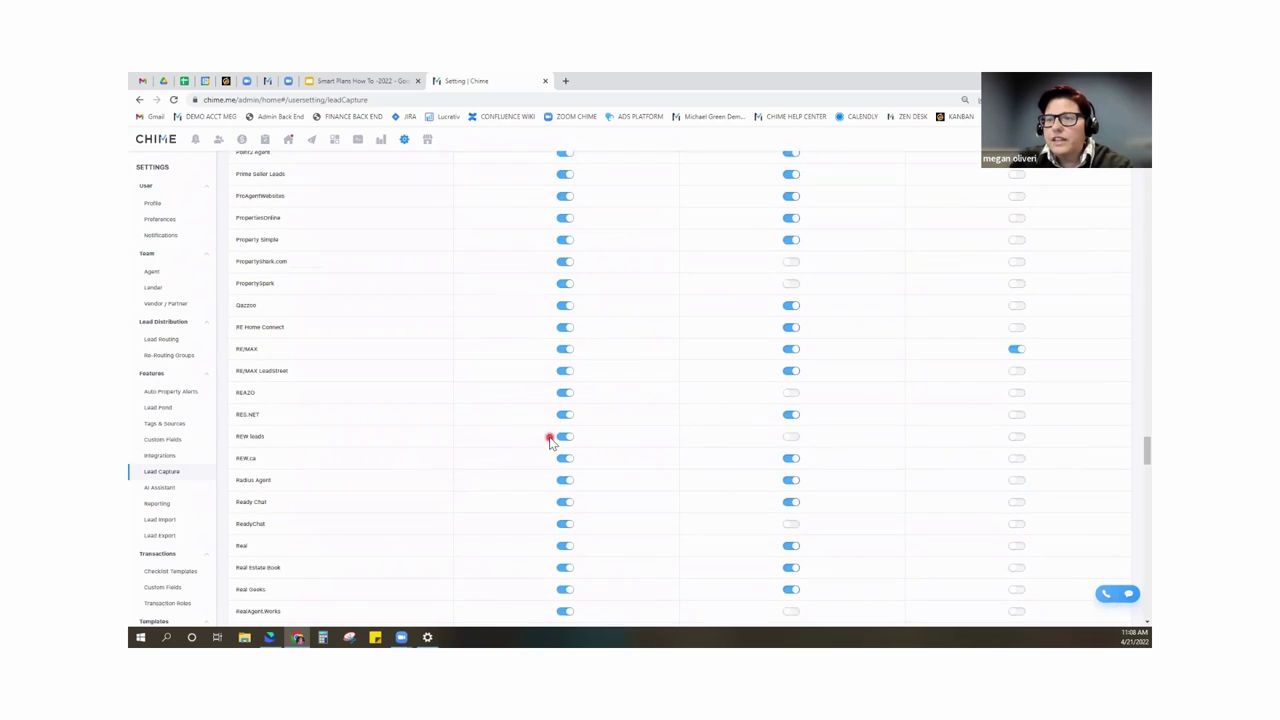
pyautogui.scroll(-12, 550, 442)
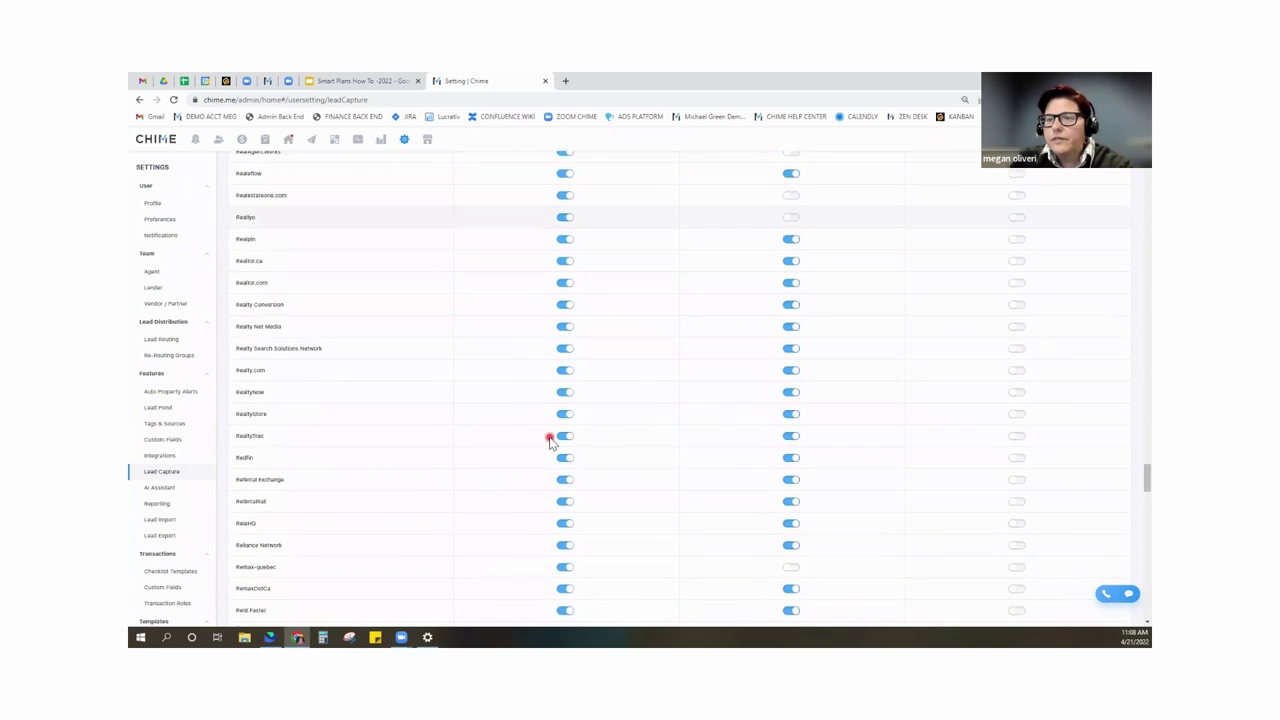
pyautogui.scroll(-12, 550, 442)
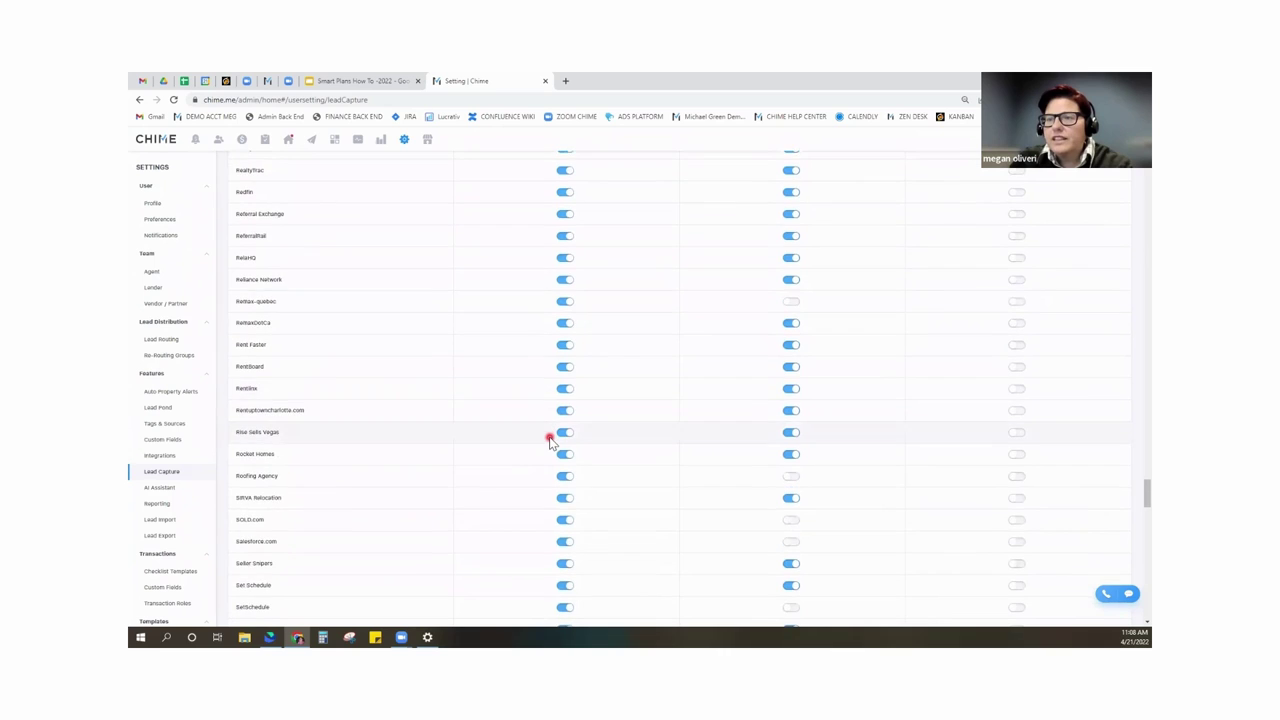
pyautogui.scroll(-4, 550, 442)
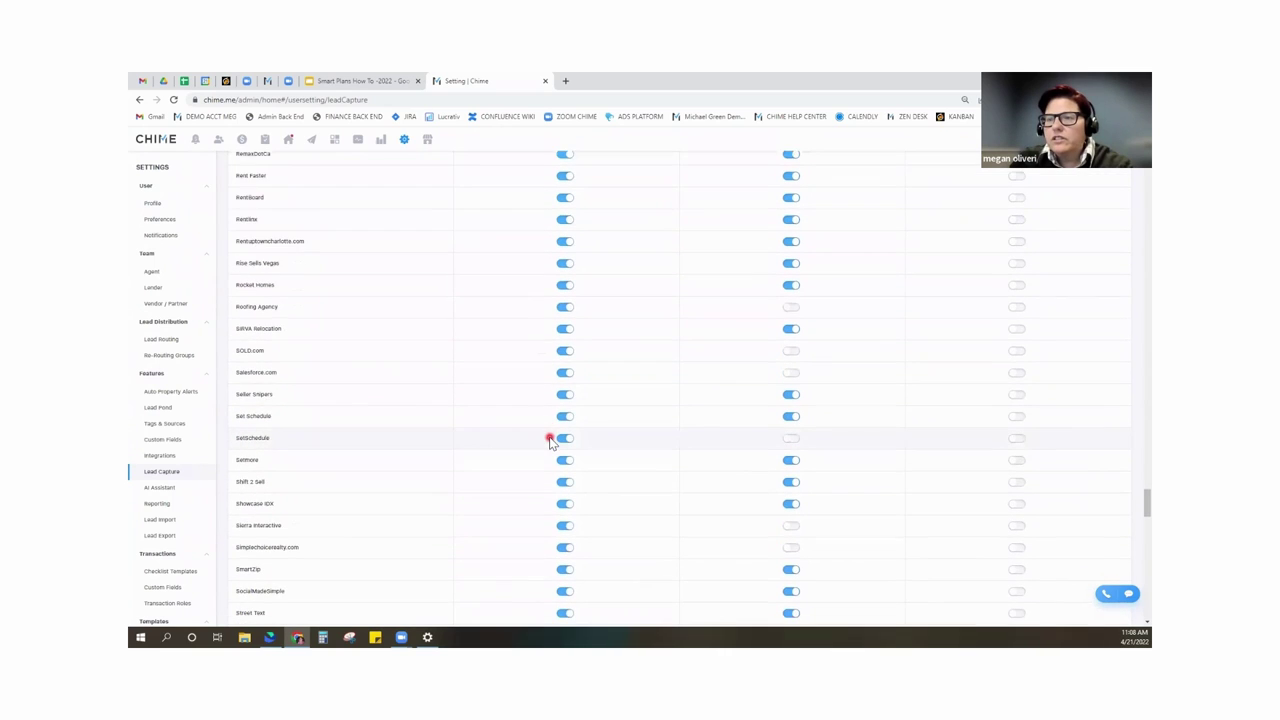
pyautogui.scroll(-4, 550, 442)
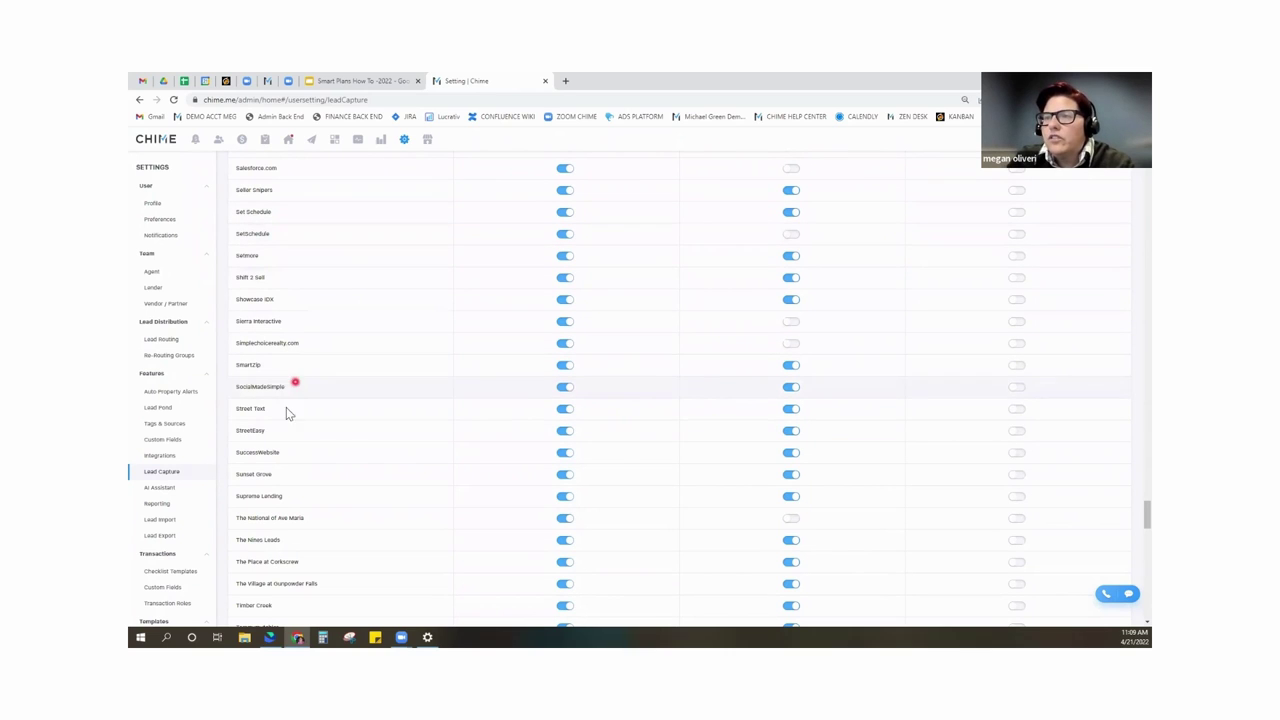
# Turn StreetEasy's Auto-Import off and back on.
pyautogui.click(563, 433)
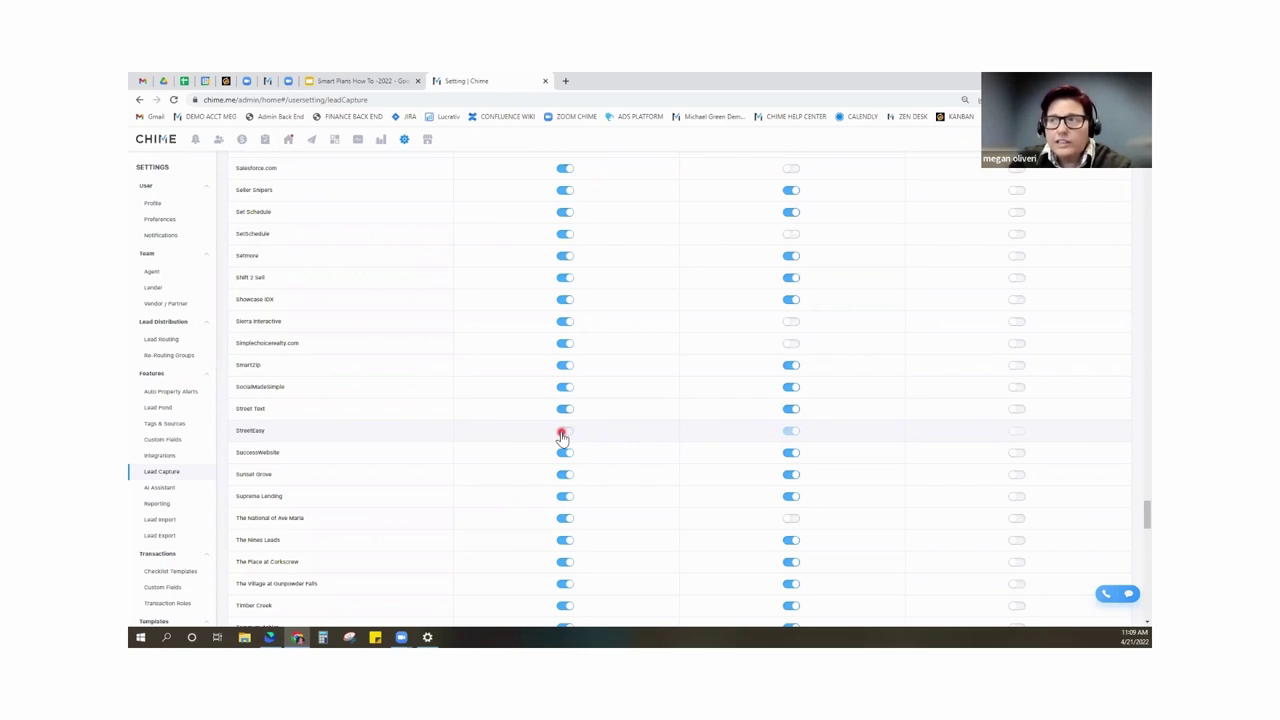
pyautogui.click(567, 435)
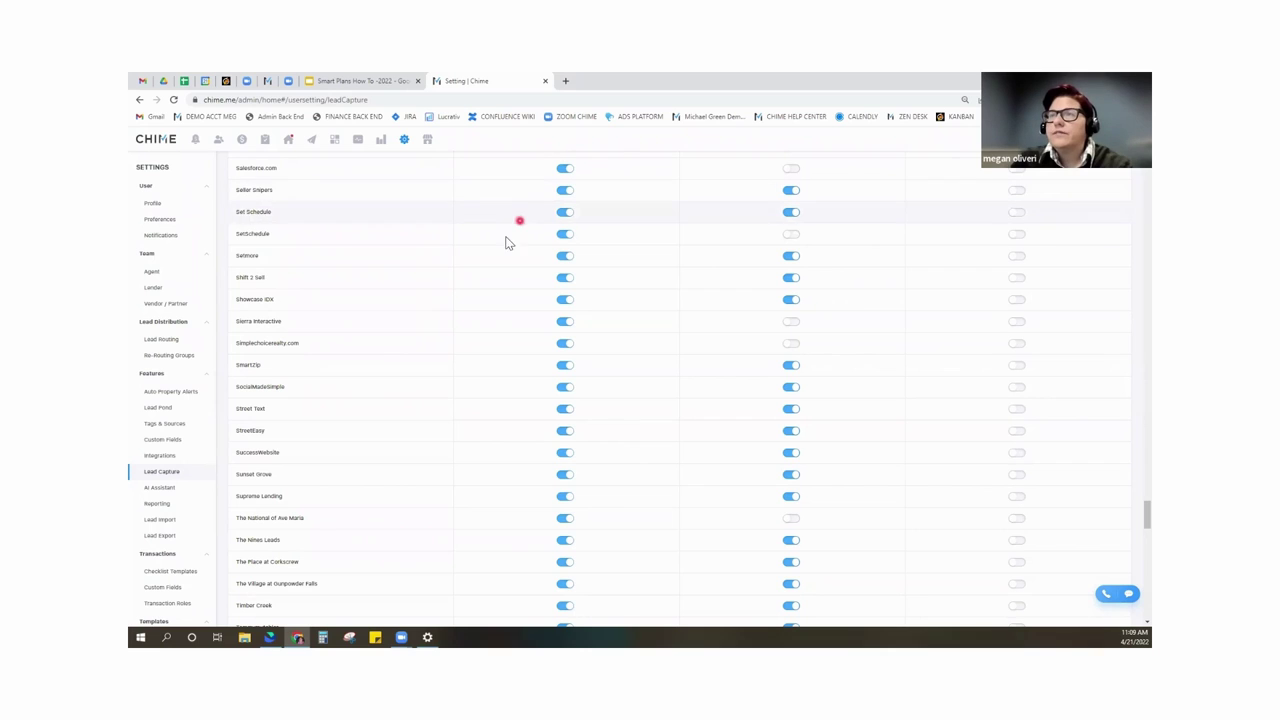
# Return to the full lead list and look over the available filter categories.
pyautogui.click(219, 142)
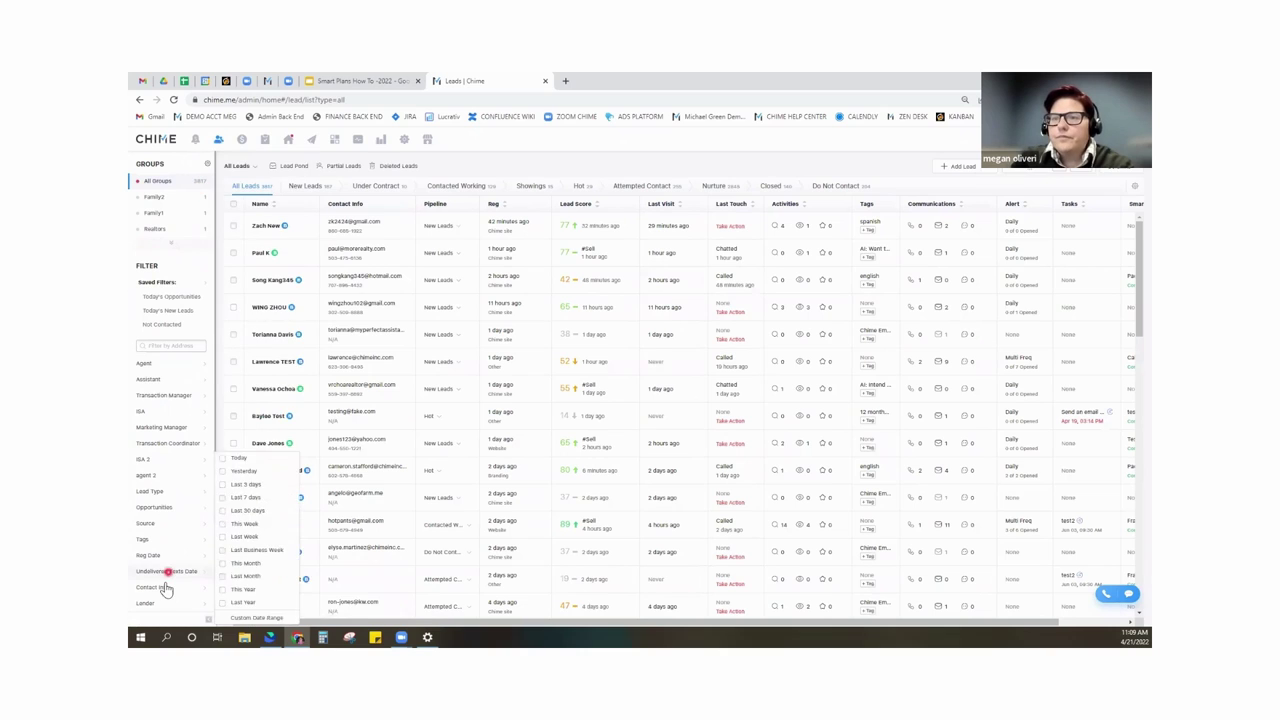
pyautogui.moveTo(168, 588)
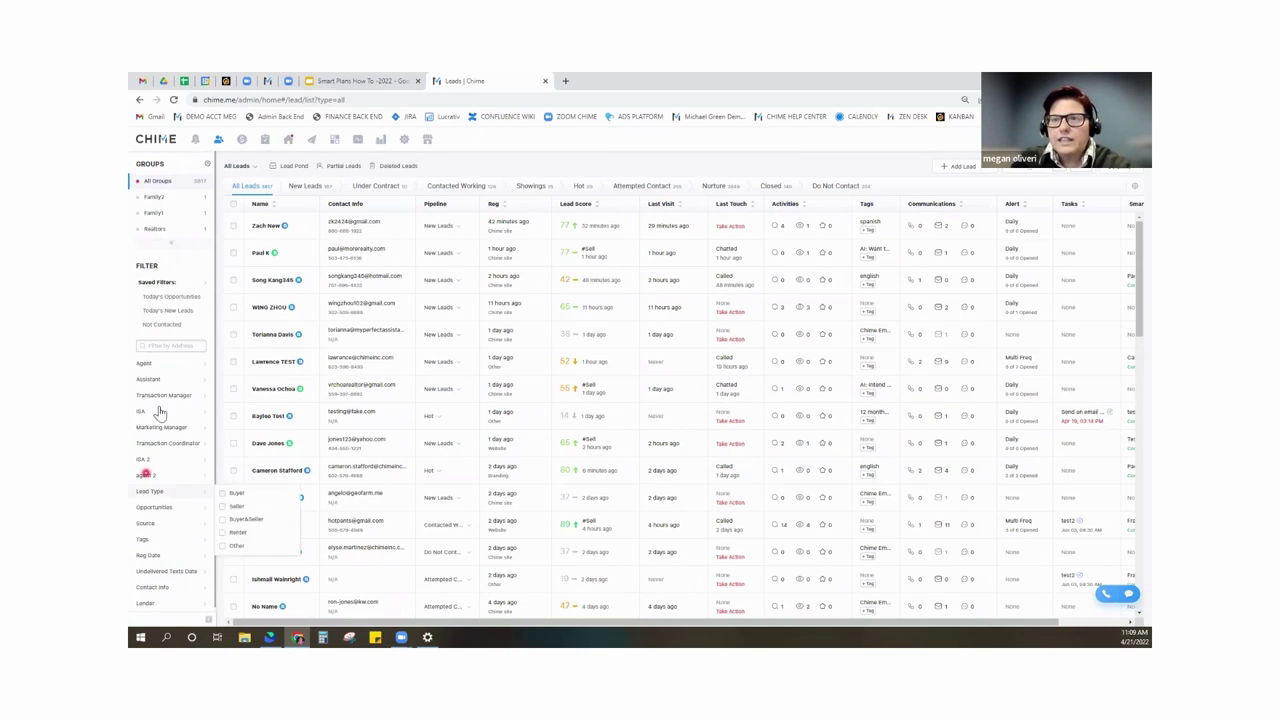
# Show the leads in the Nurture stage and filter them to the Seller lead type.
pyautogui.moveTo(157, 457)
pyautogui.scroll(-1, 155, 535)
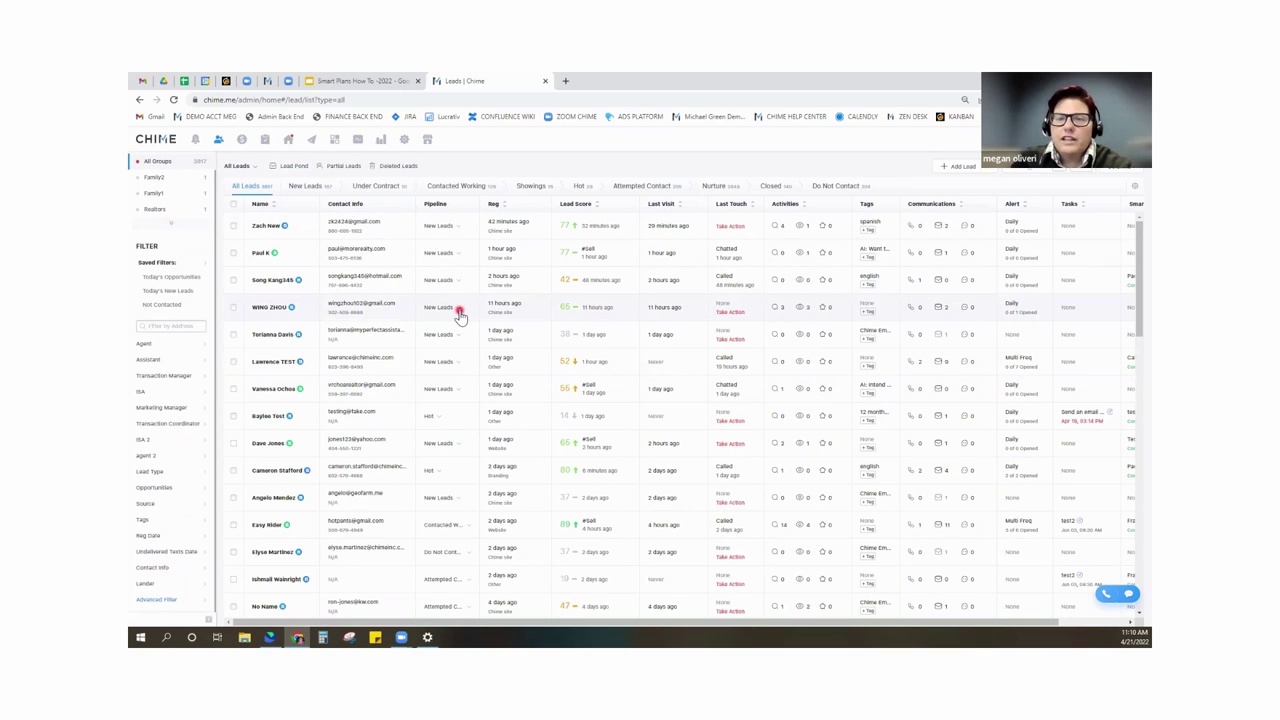
pyautogui.click(463, 190)
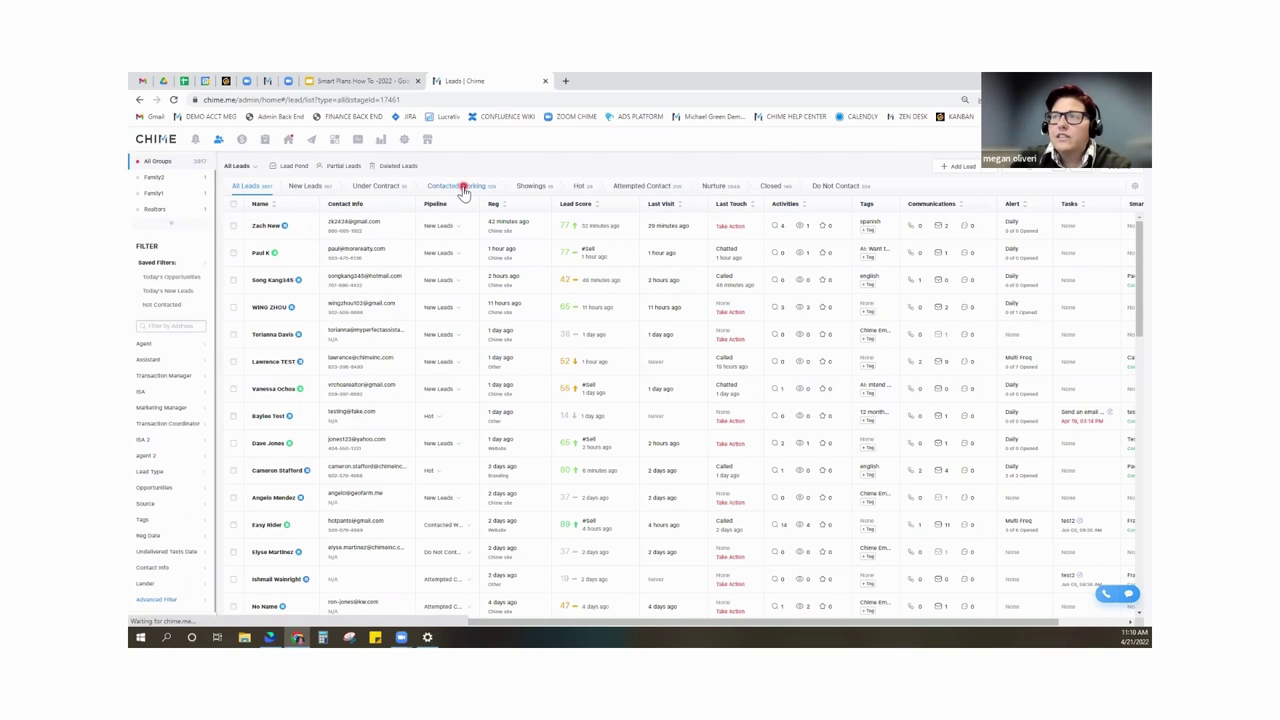
pyautogui.click(716, 190)
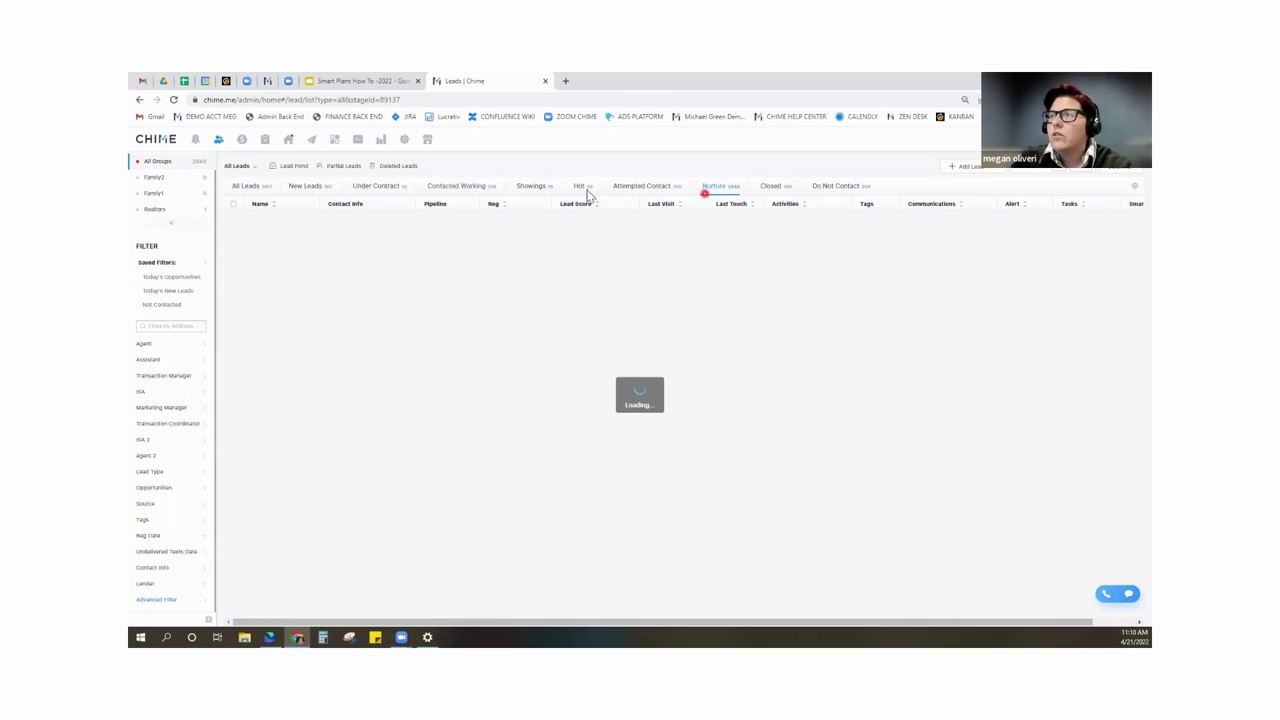
pyautogui.click(147, 444)
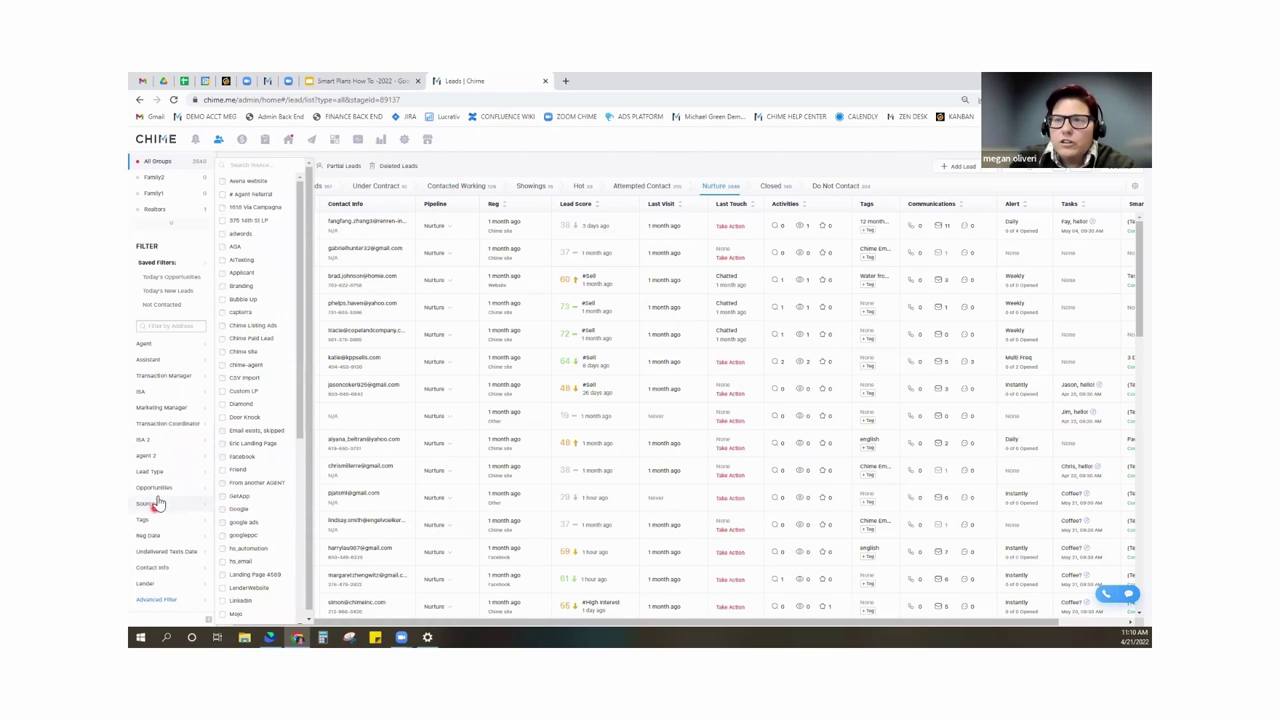
pyautogui.click(161, 475)
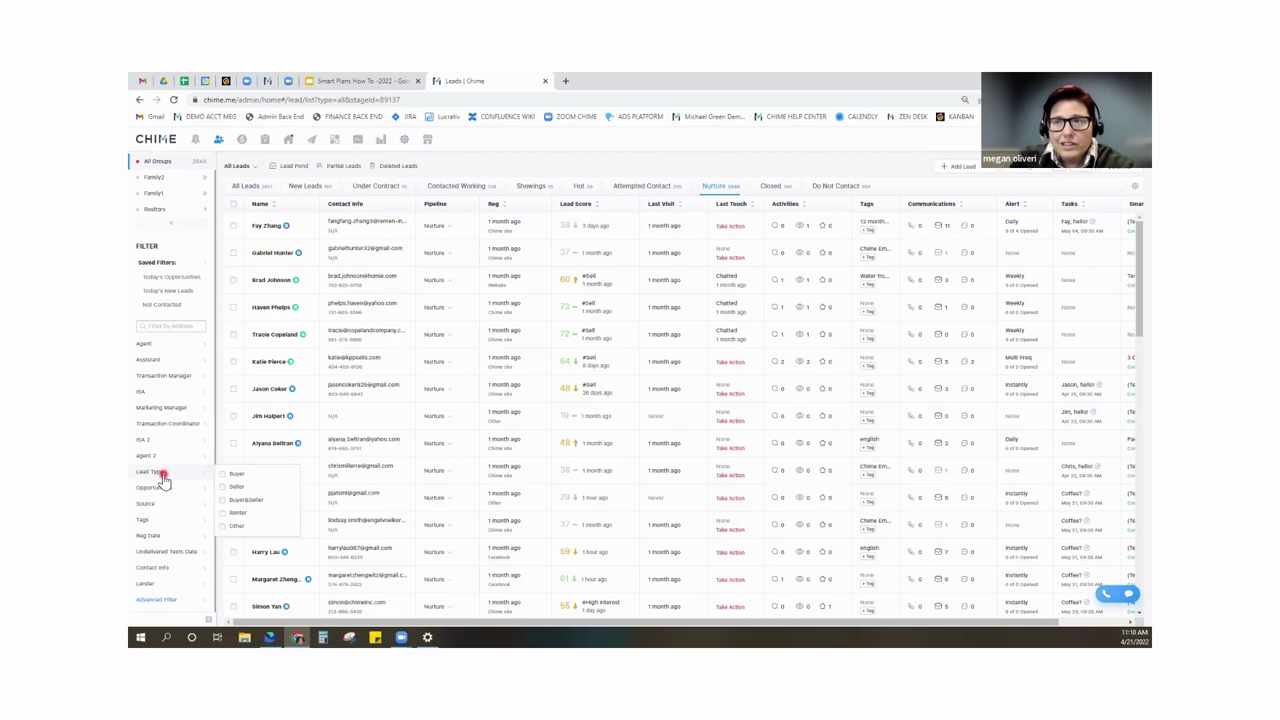
pyautogui.click(236, 487)
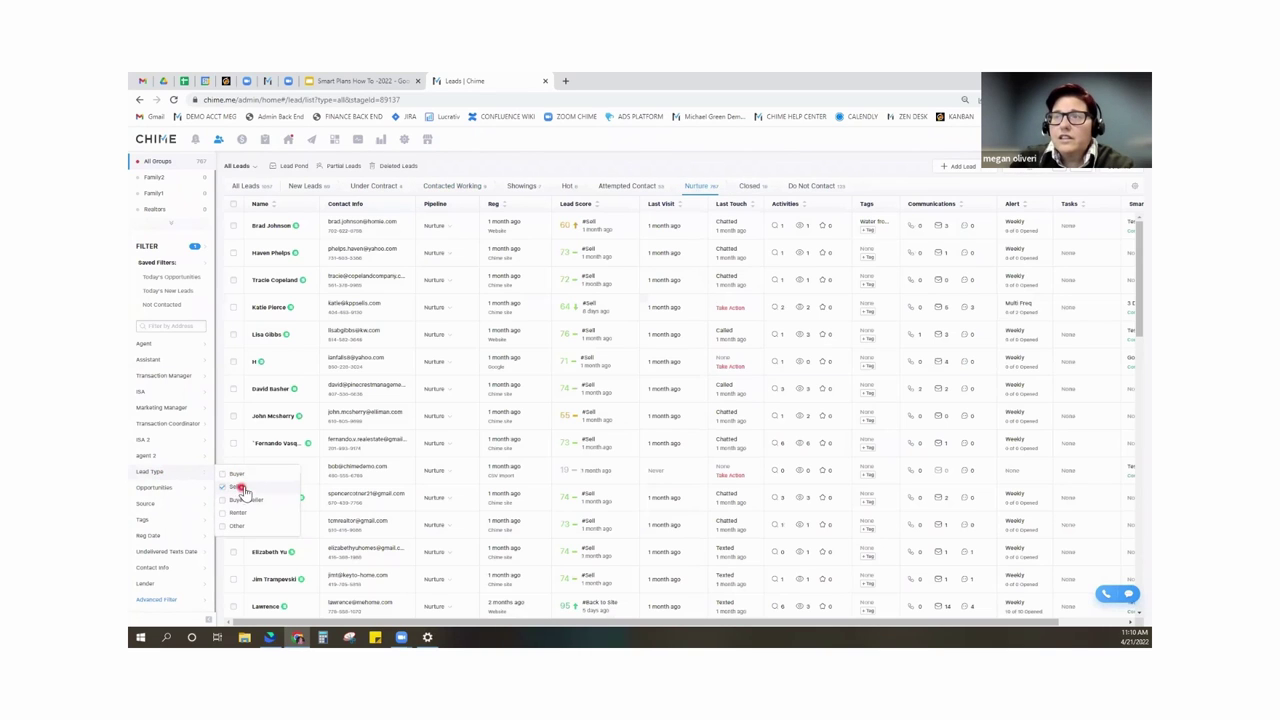
# Filter the Nurture seller leads to those registered in the Last 30 days.
pyautogui.click(266, 168)
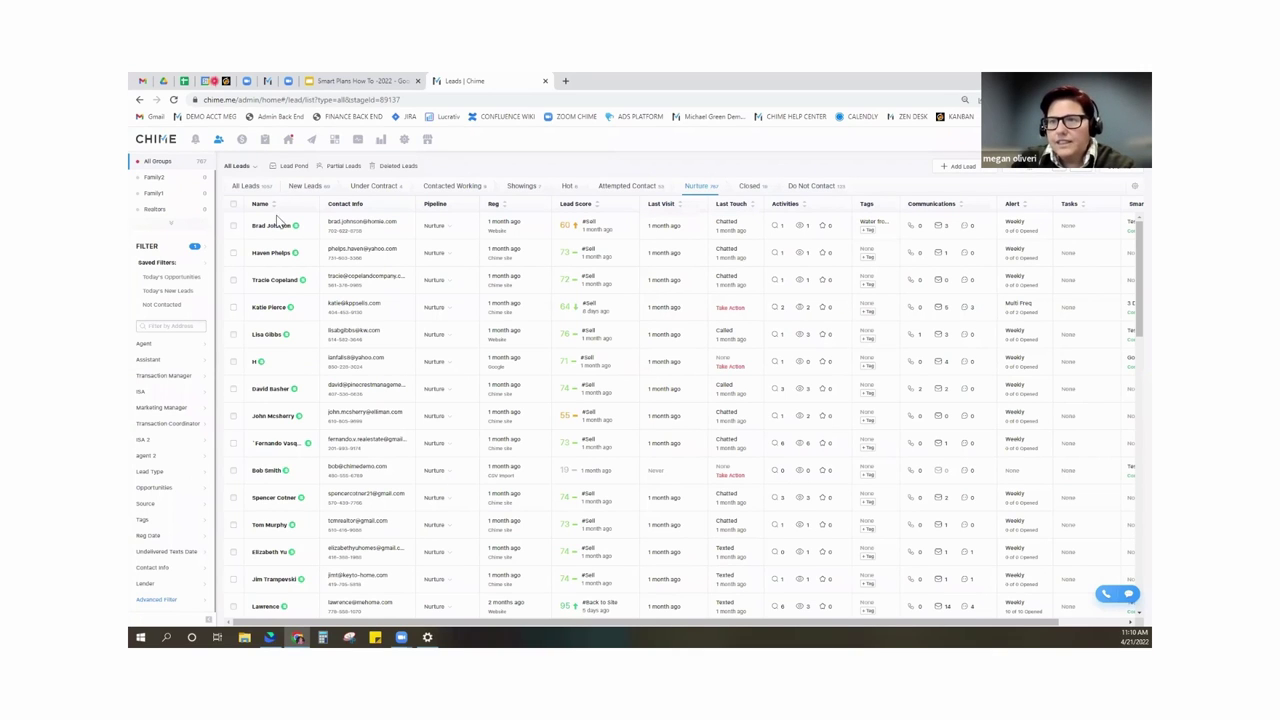
pyautogui.click(172, 472)
pyautogui.click(163, 504)
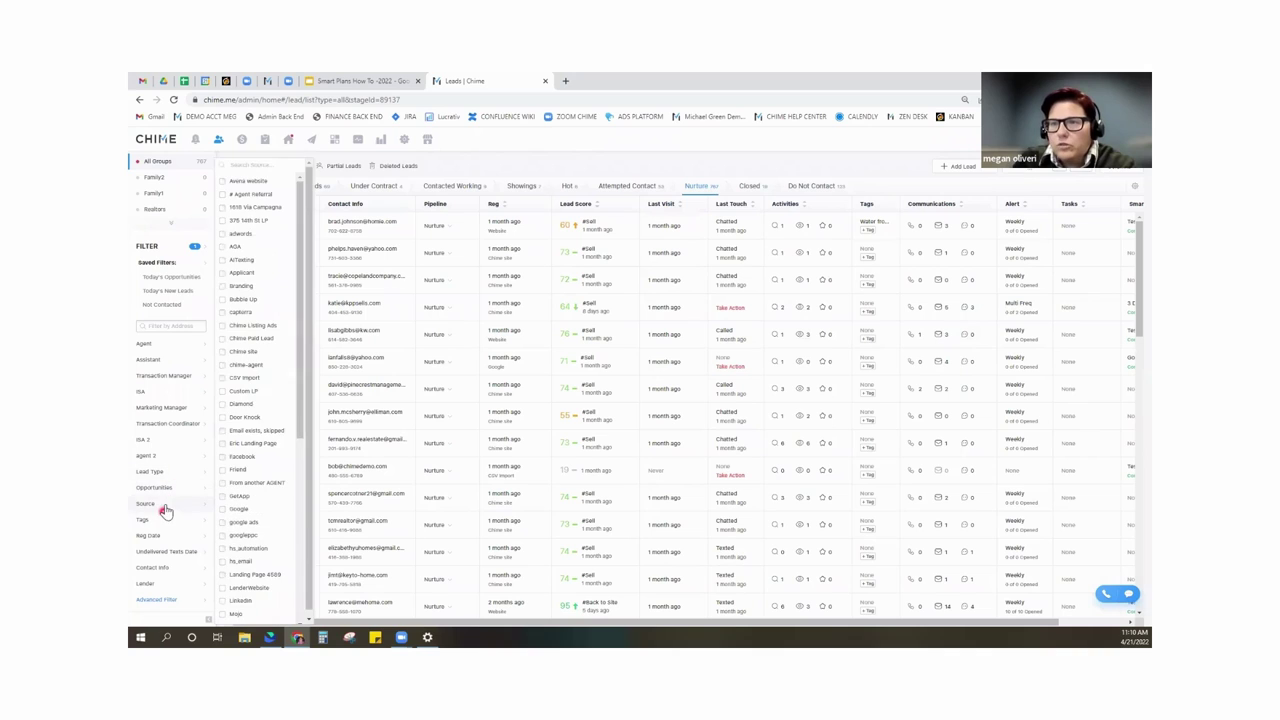
pyautogui.click(165, 489)
pyautogui.click(180, 535)
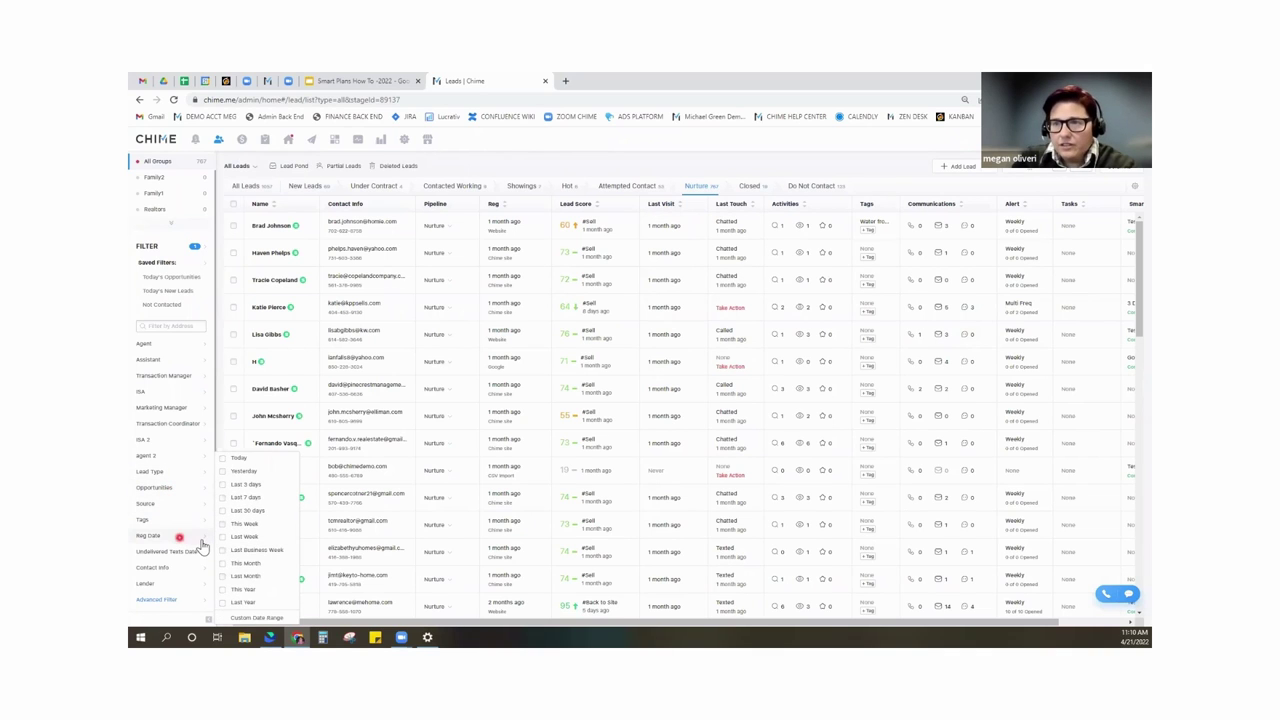
pyautogui.click(251, 512)
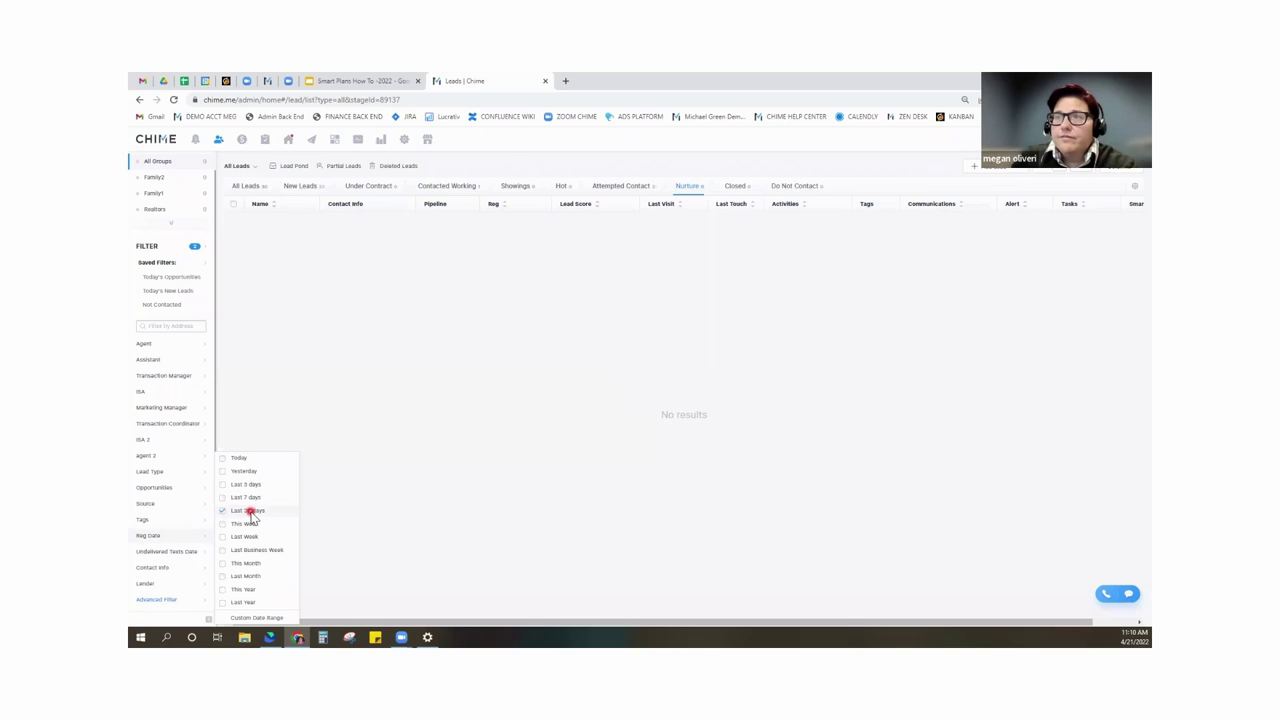
pyautogui.click(272, 192)
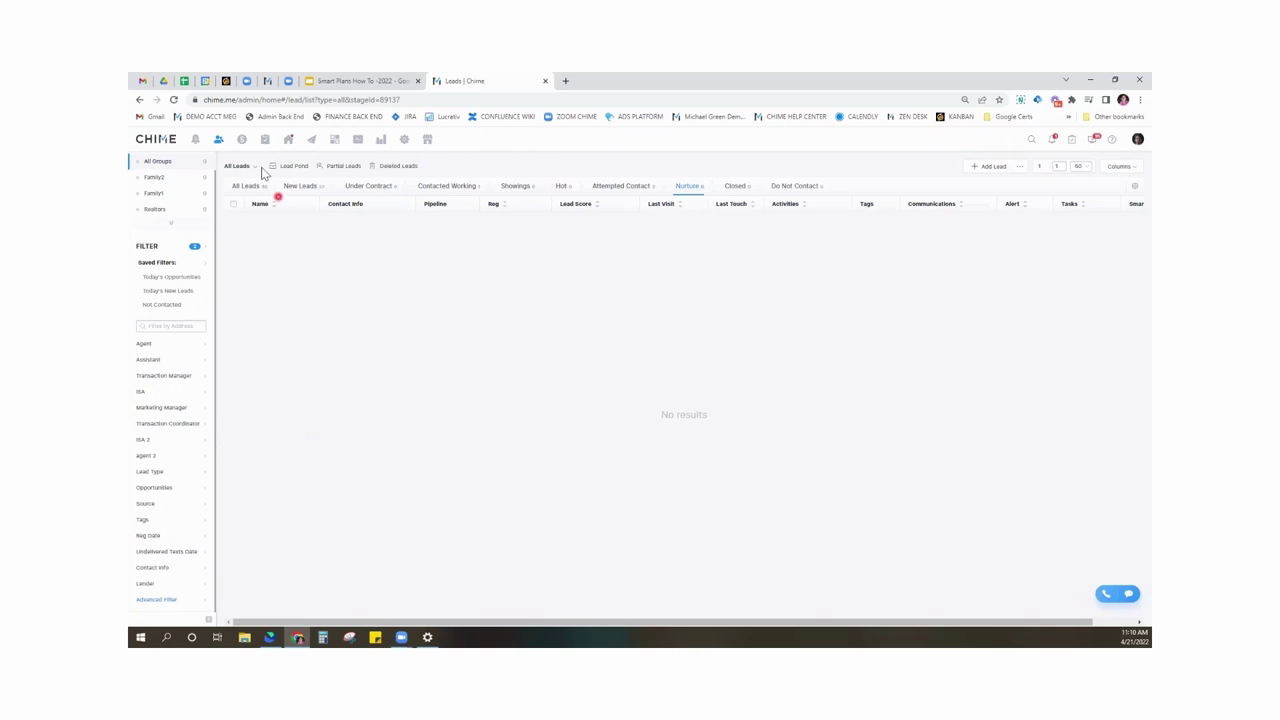
pyautogui.click(260, 186)
pyautogui.click(263, 178)
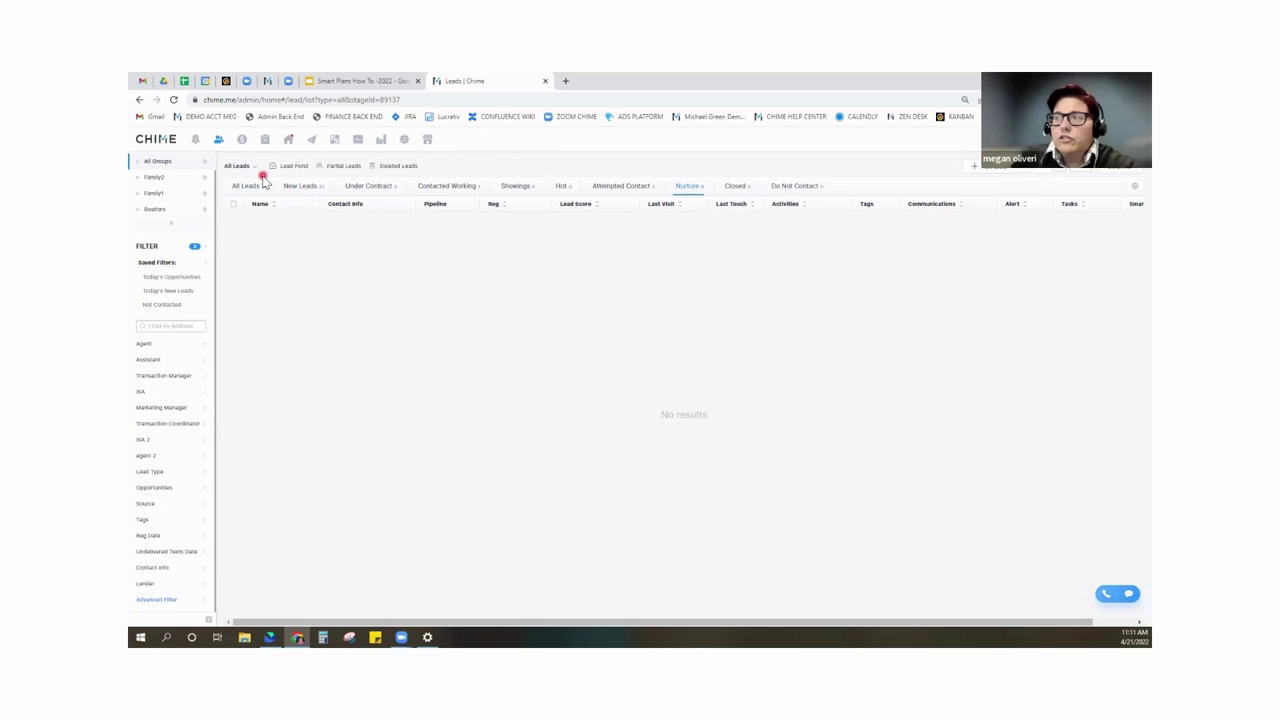
pyautogui.click(256, 167)
pyautogui.click(256, 167)
pyautogui.click(256, 167)
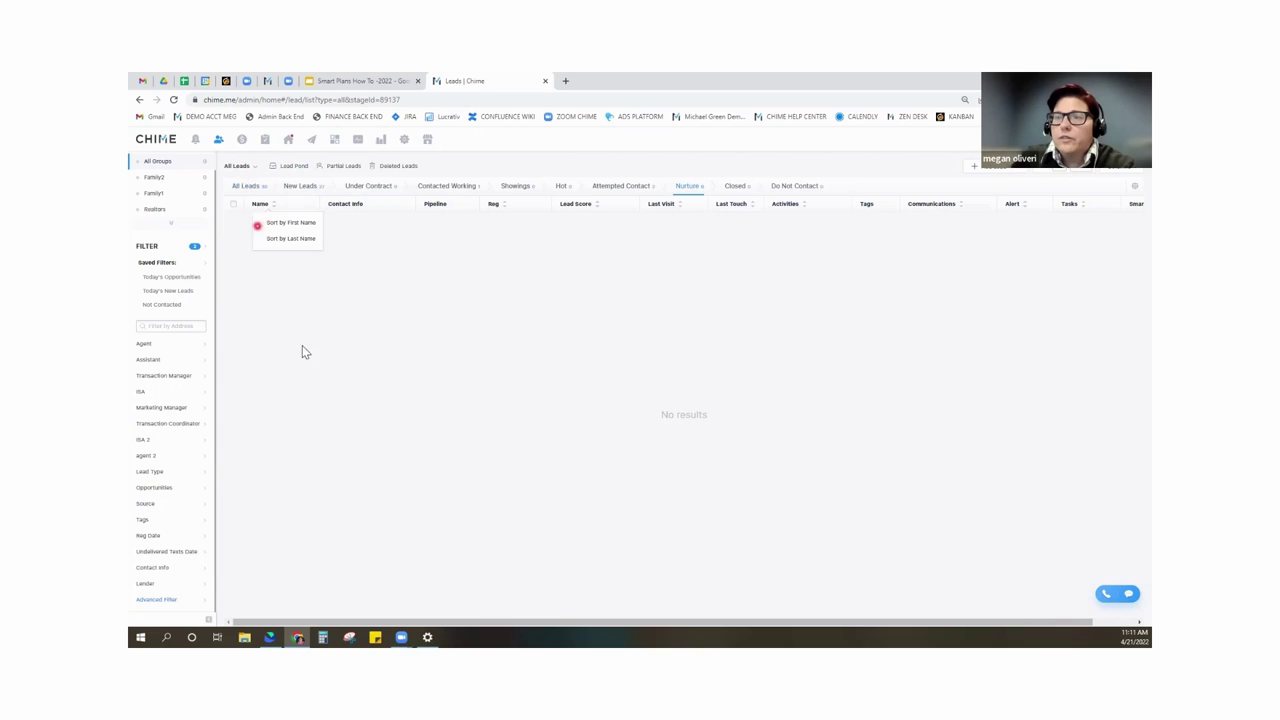
# Replace the Last 30 days registration date filter with Last Month.
pyautogui.click(192, 563)
pyautogui.moveTo(189, 536)
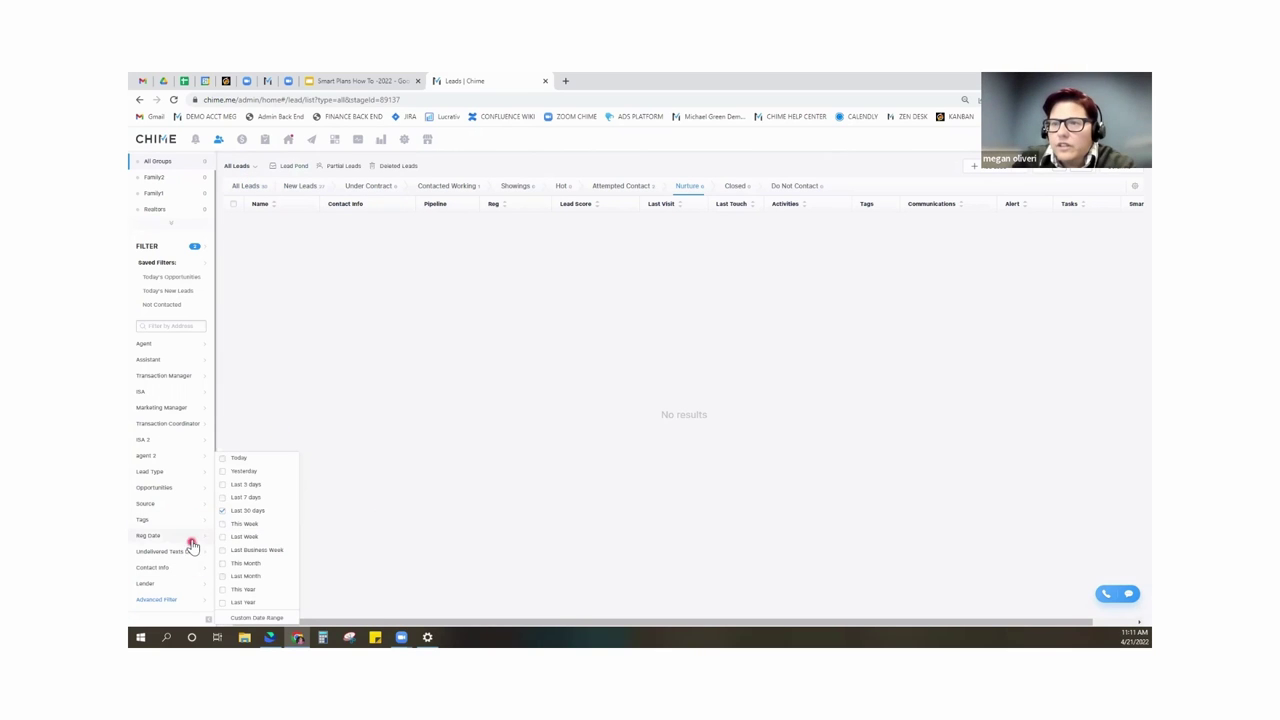
pyautogui.click(224, 511)
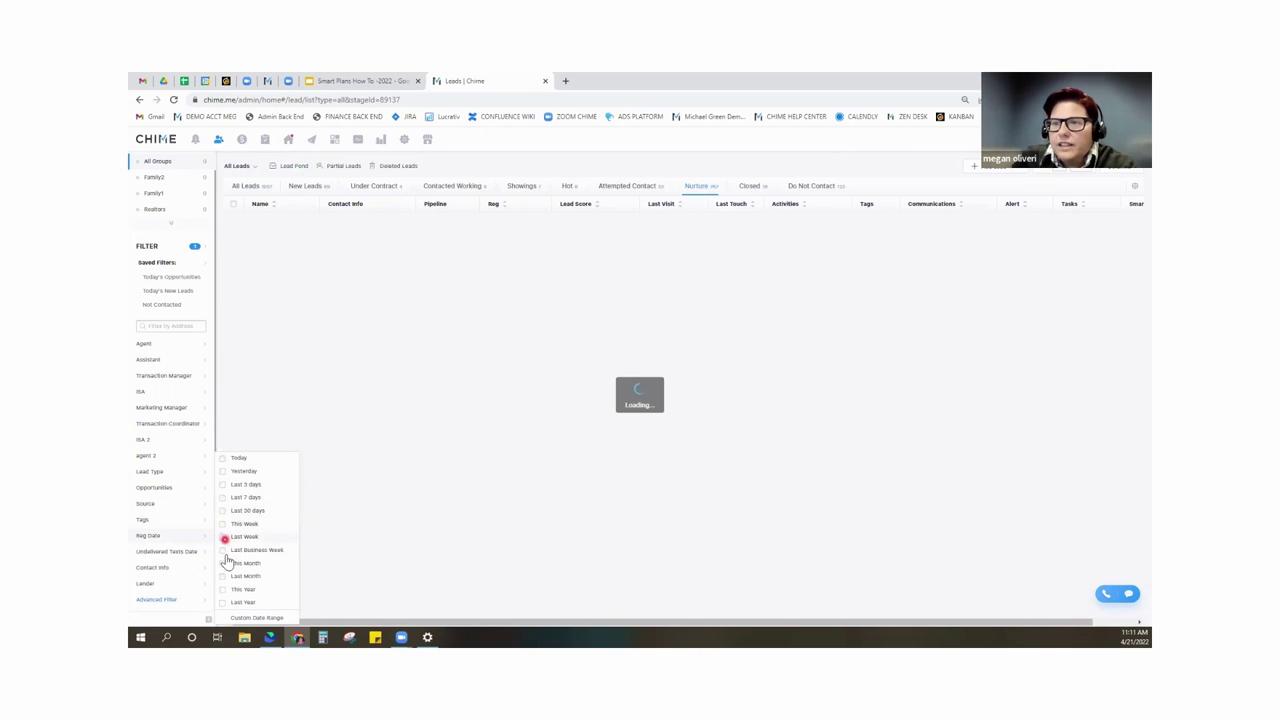
pyautogui.click(222, 579)
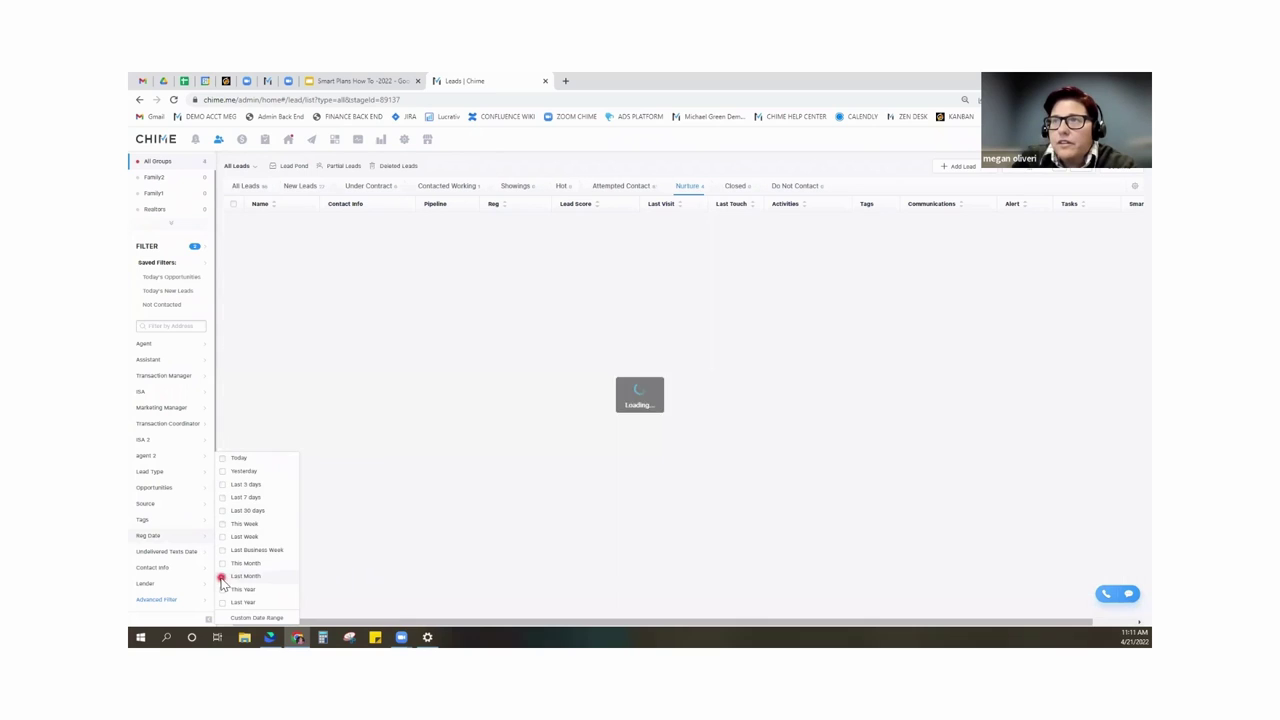
pyautogui.moveTo(211, 541)
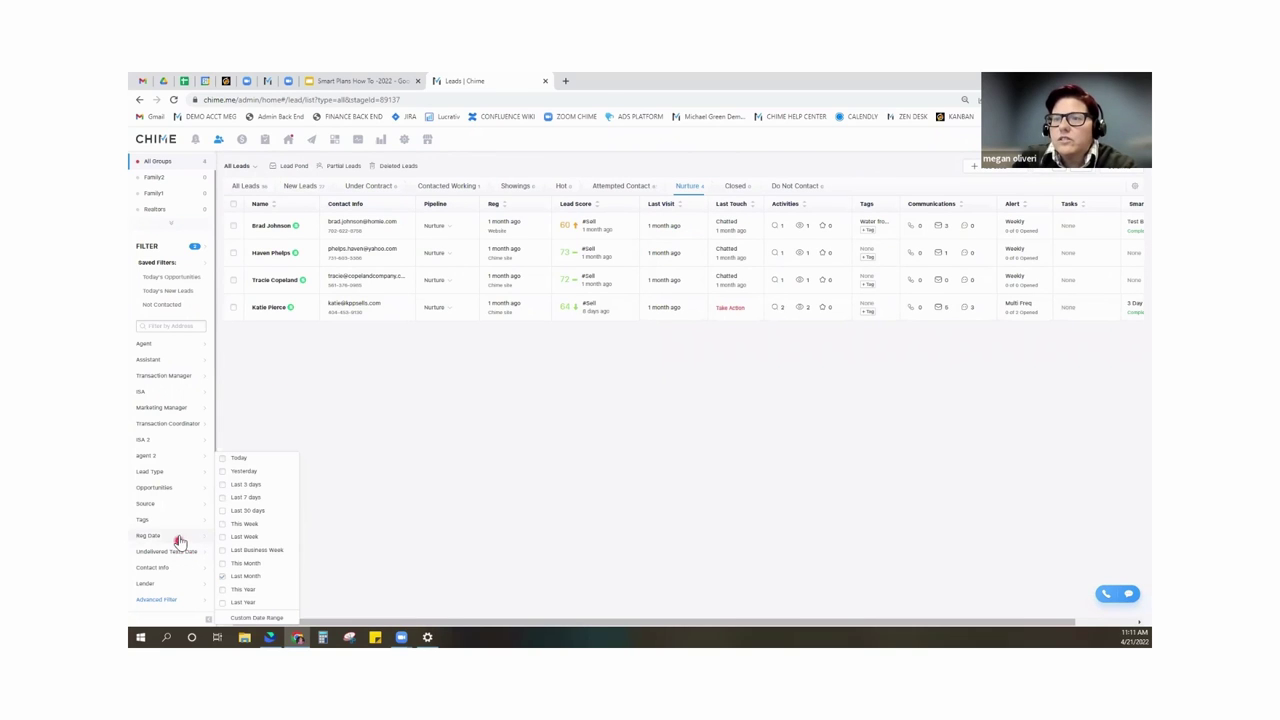
# Look over the filtered leads across all pipeline stages, then return to the Nurture stage.
pyautogui.click(262, 203)
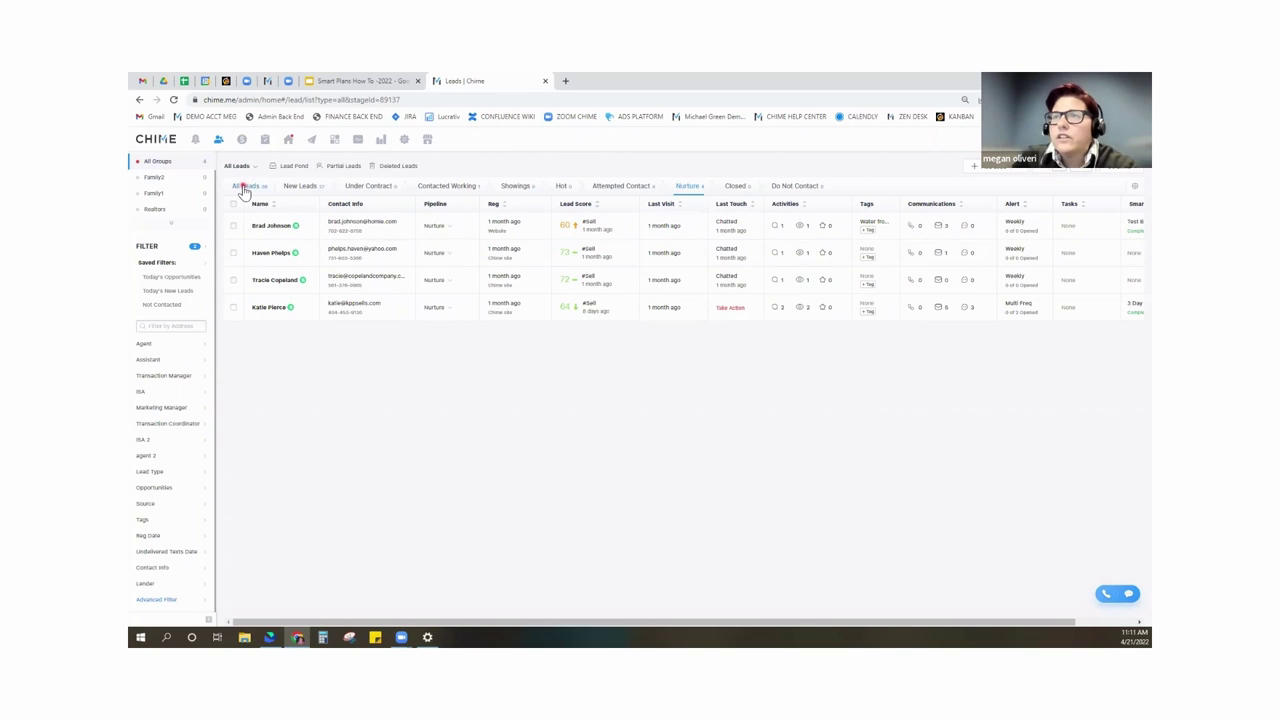
pyautogui.click(245, 186)
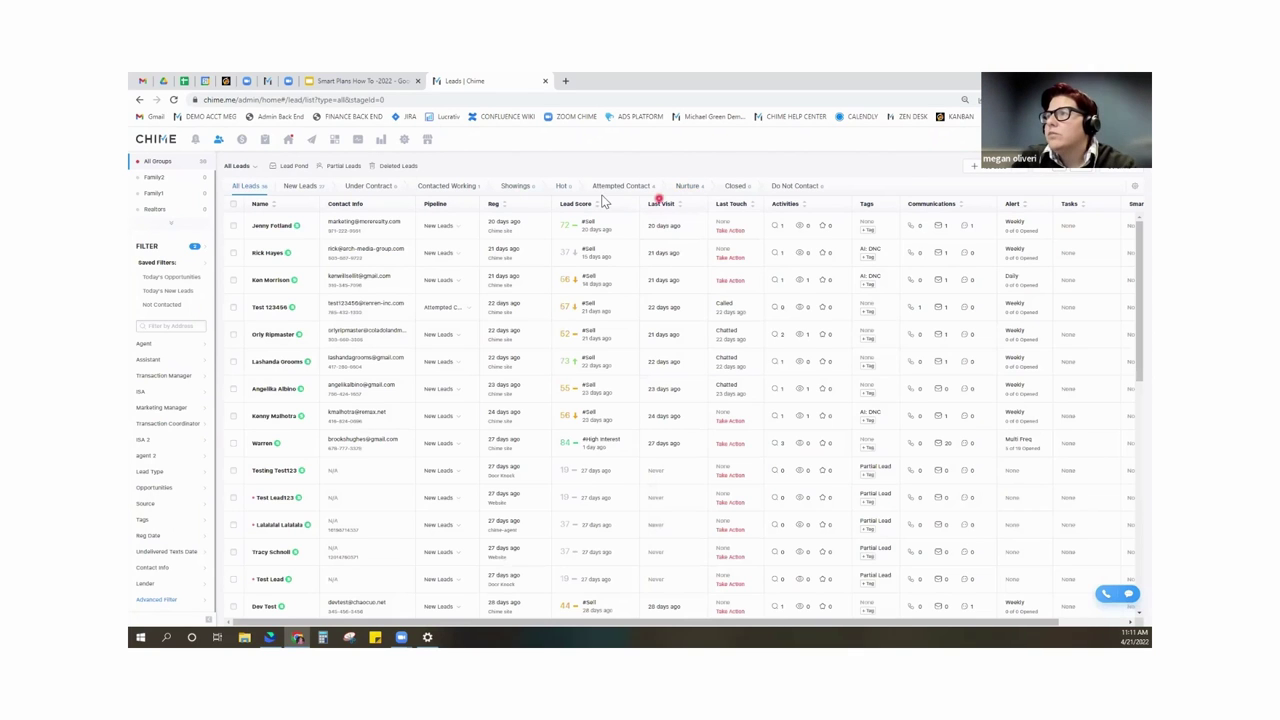
pyautogui.click(689, 190)
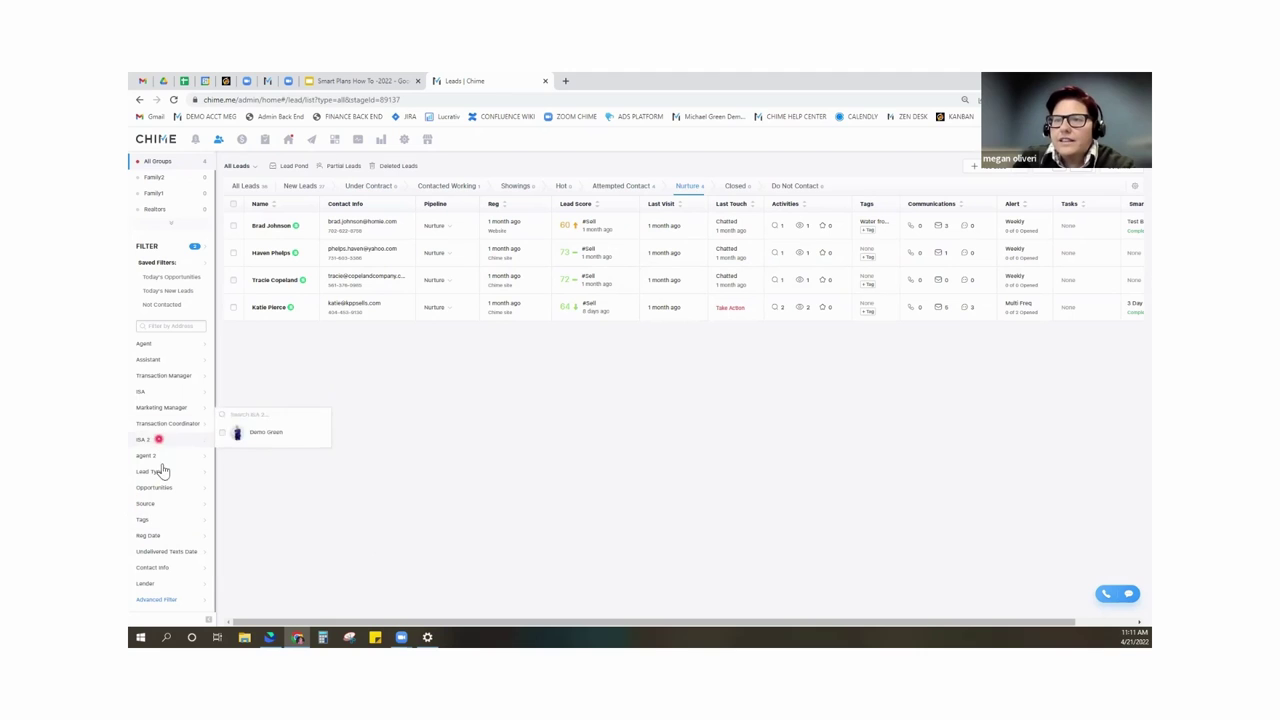
# Reset the Seller and Last Month filters, and filter the leads in all stages by the Back to Site opportunity.
pyautogui.moveTo(170, 510)
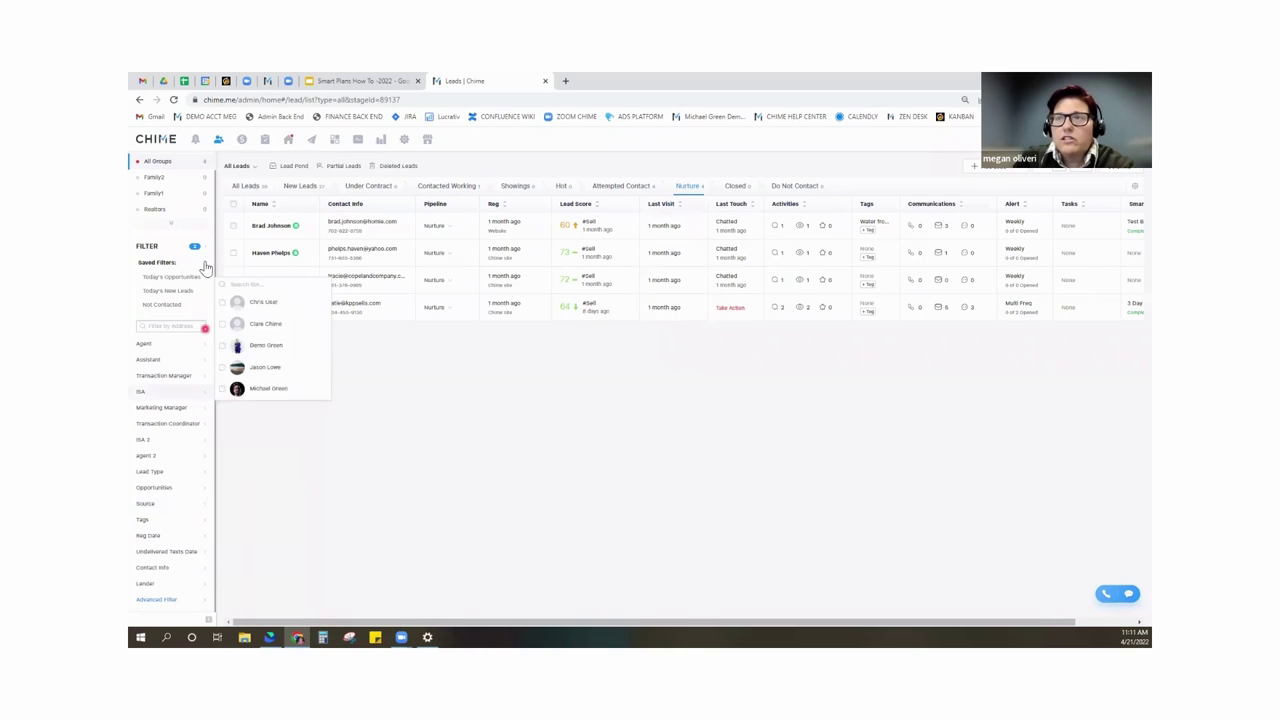
pyautogui.moveTo(197, 248)
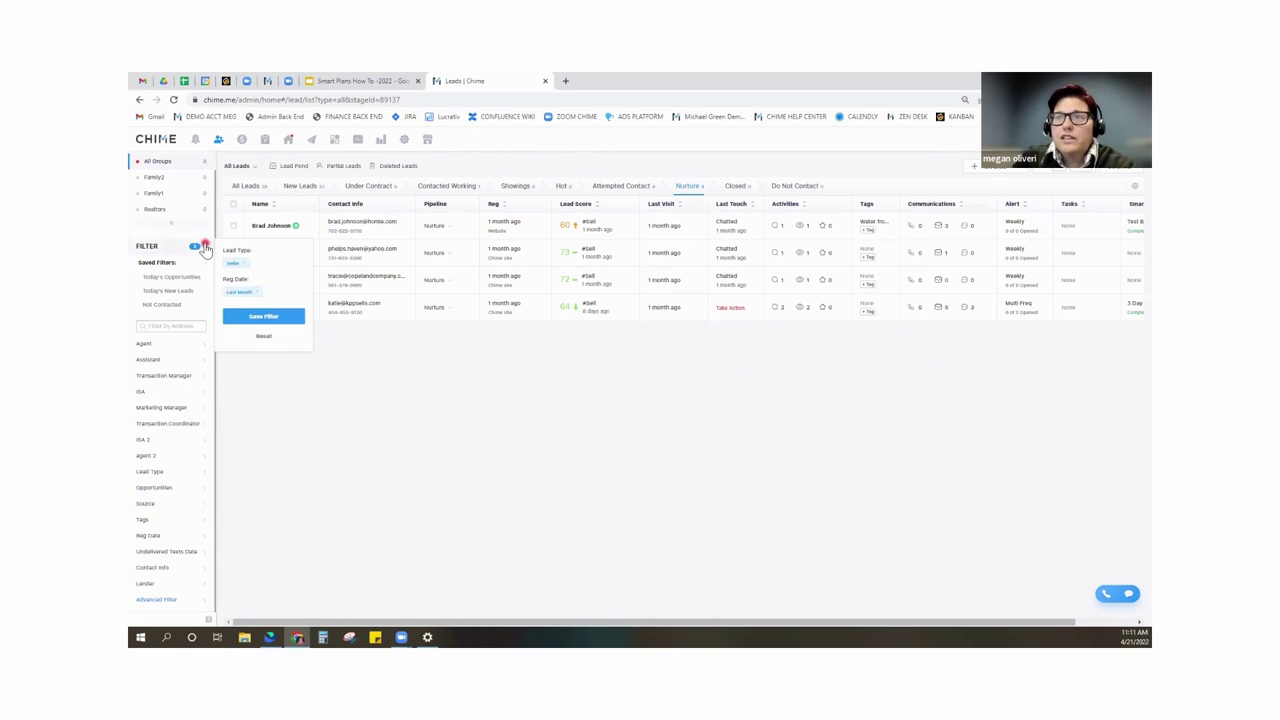
pyautogui.click(265, 338)
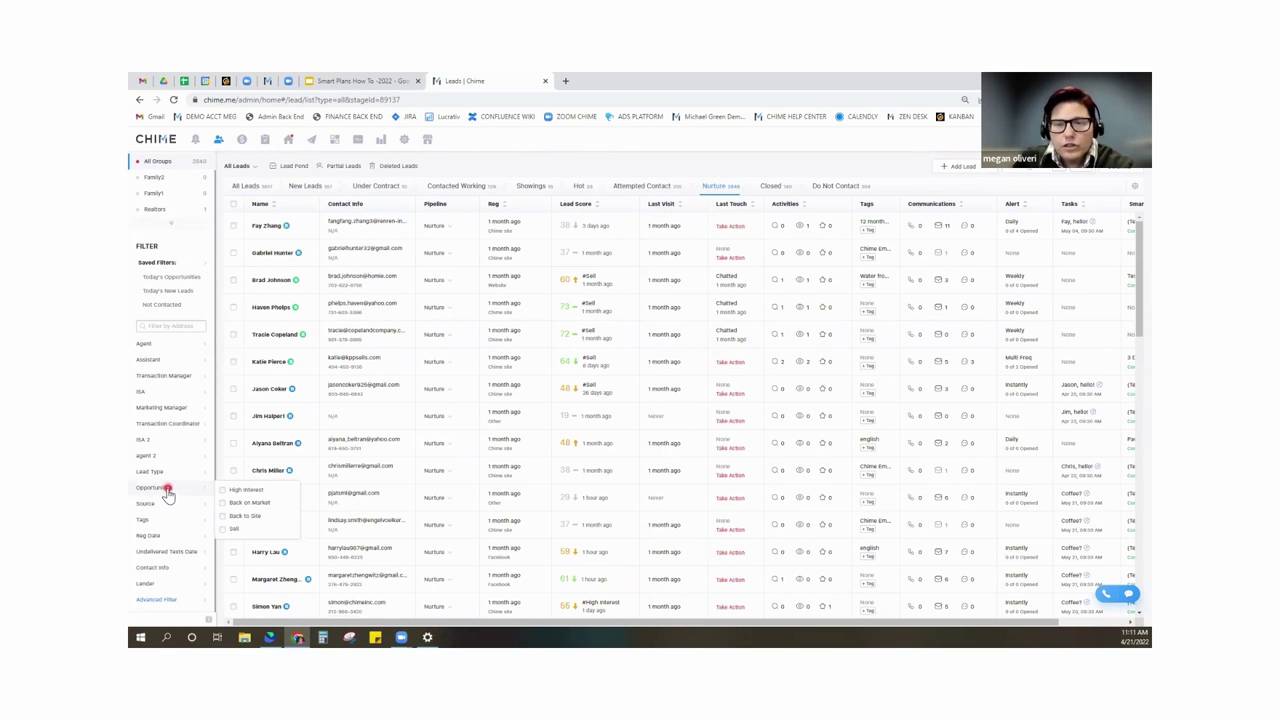
pyautogui.click(250, 520)
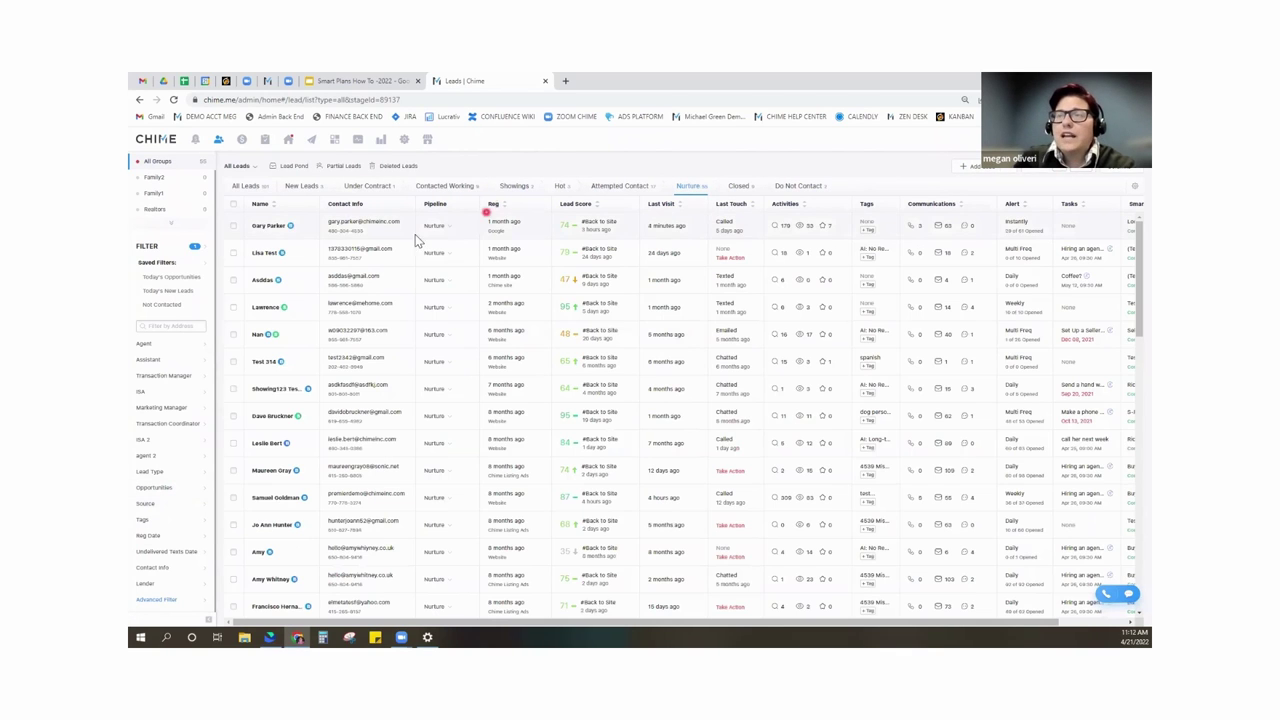
pyautogui.click(254, 187)
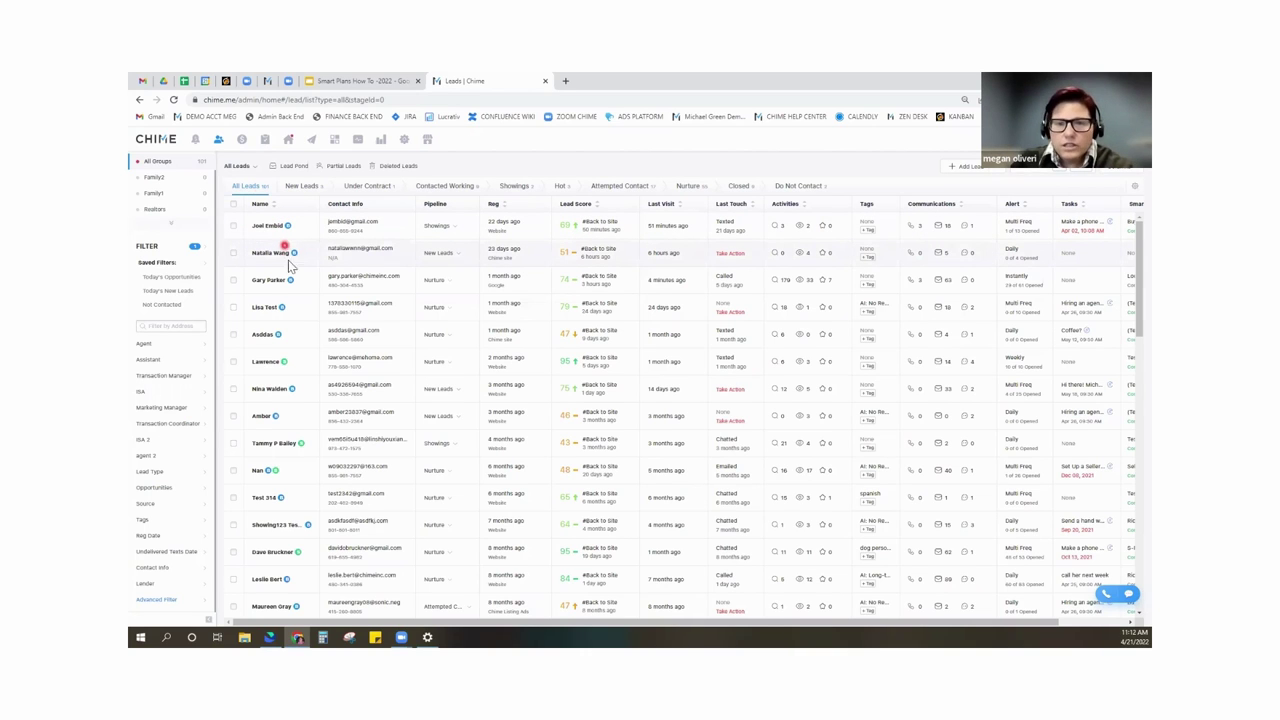
# Move the Lead Score column ahead of the Reg column in the lead list.
pyautogui.click(1134, 175)
pyautogui.click(1134, 175)
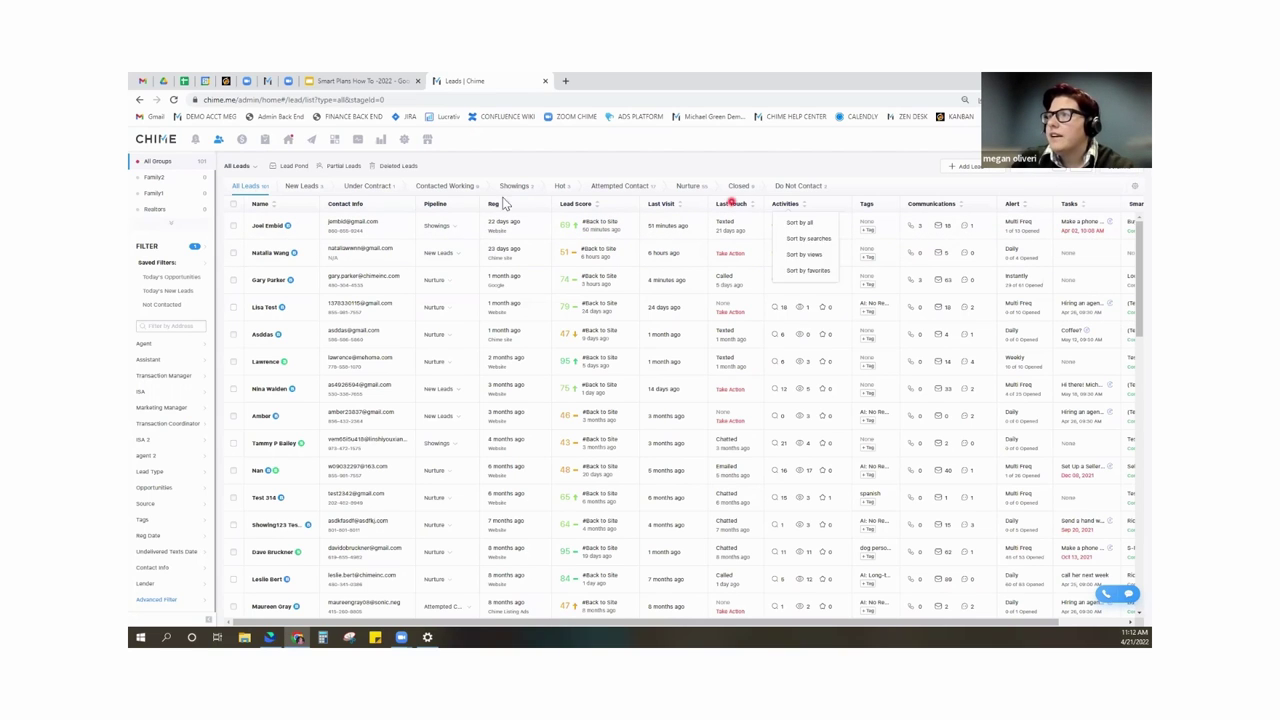
pyautogui.click(1134, 186)
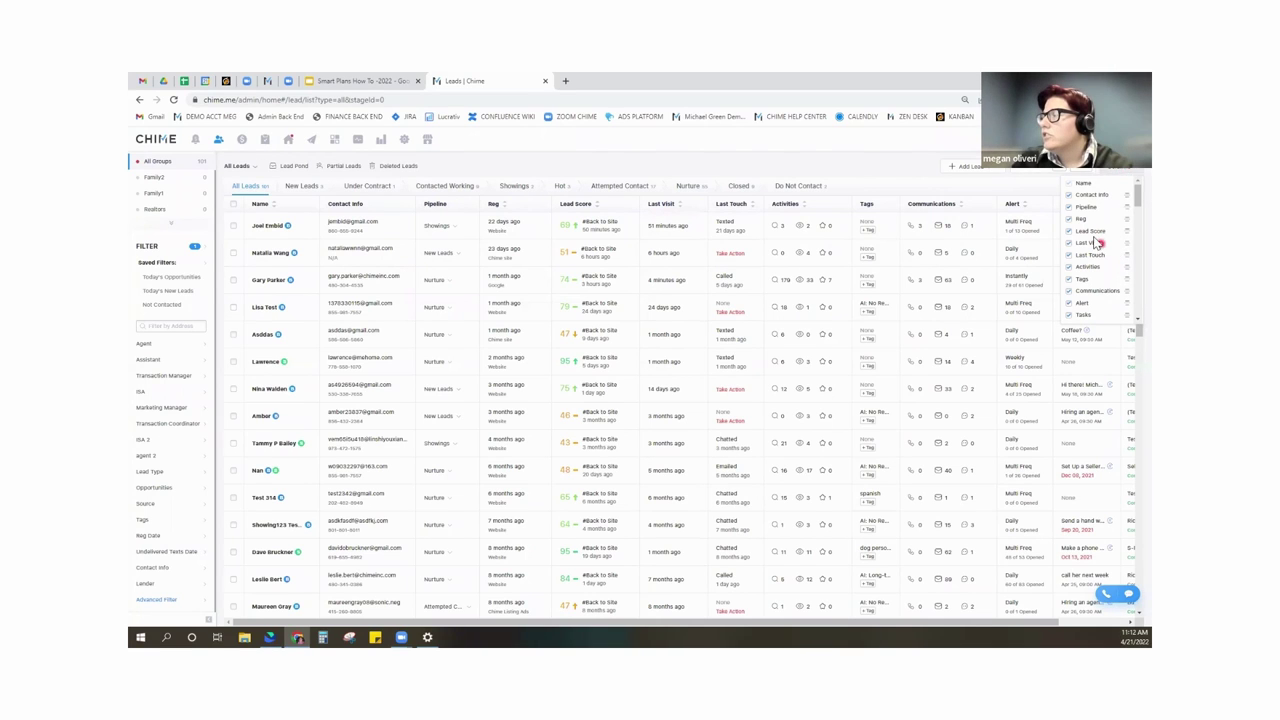
pyautogui.moveTo(1124, 221); pyautogui.dragTo(1132, 236)
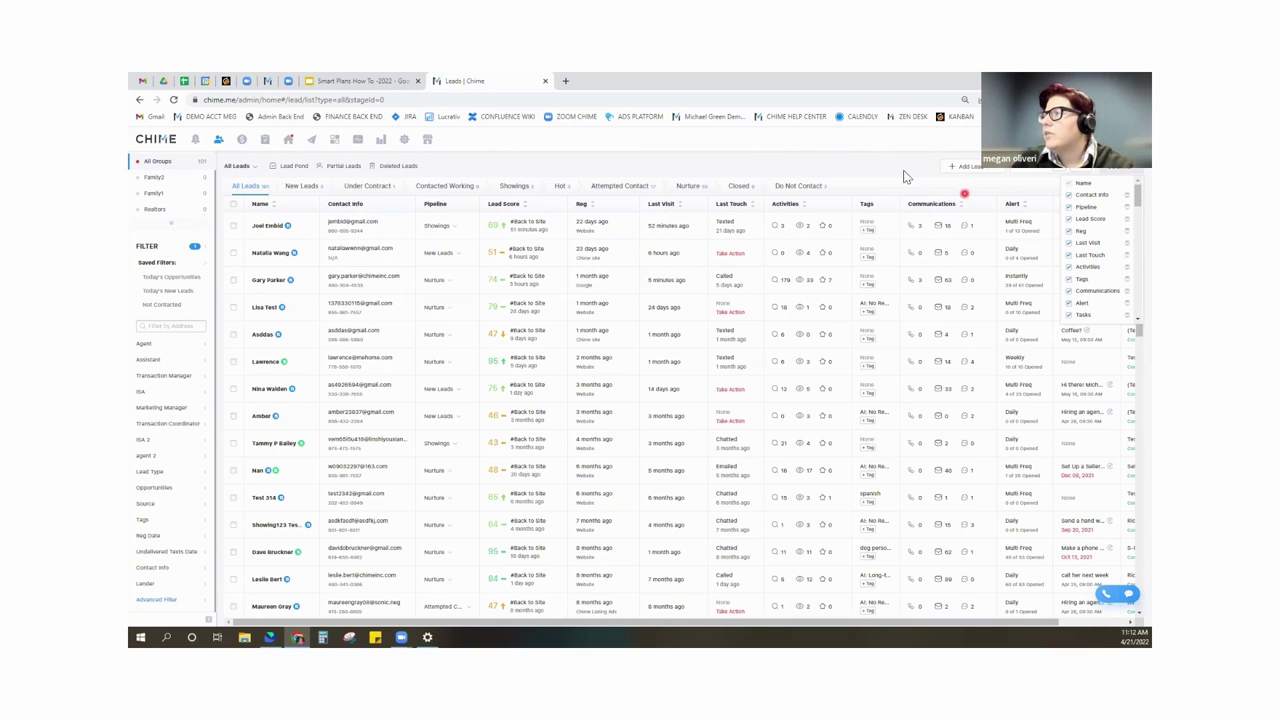
pyautogui.click(849, 158)
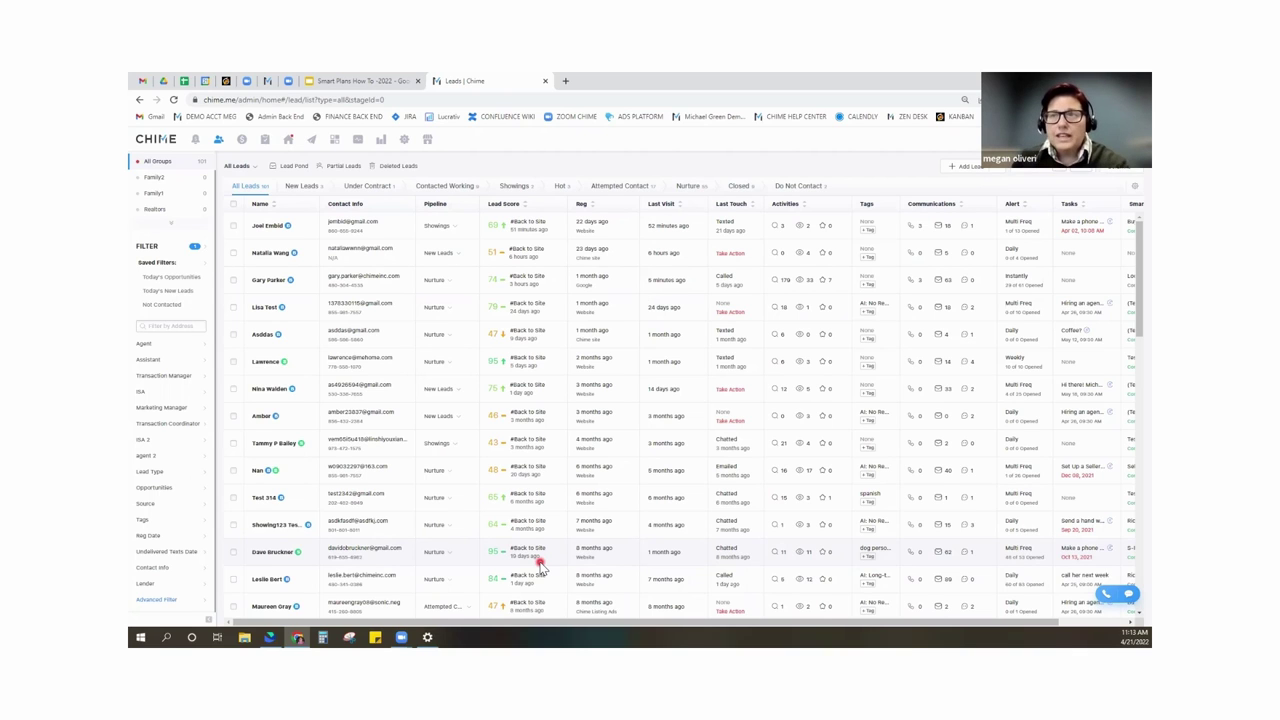
# Review the applied Back to Site opportunity filter and reset it to show the full lead list.
pyautogui.click(200, 248)
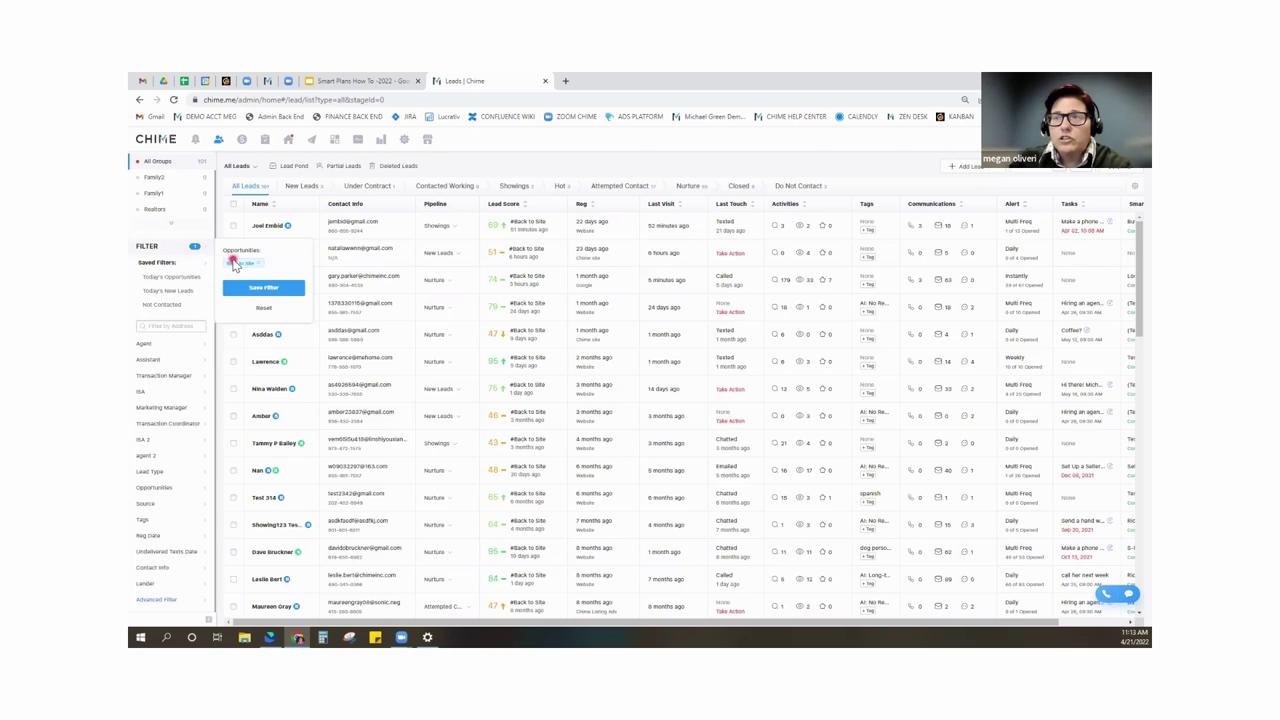
pyautogui.click(152, 503)
pyautogui.click(154, 488)
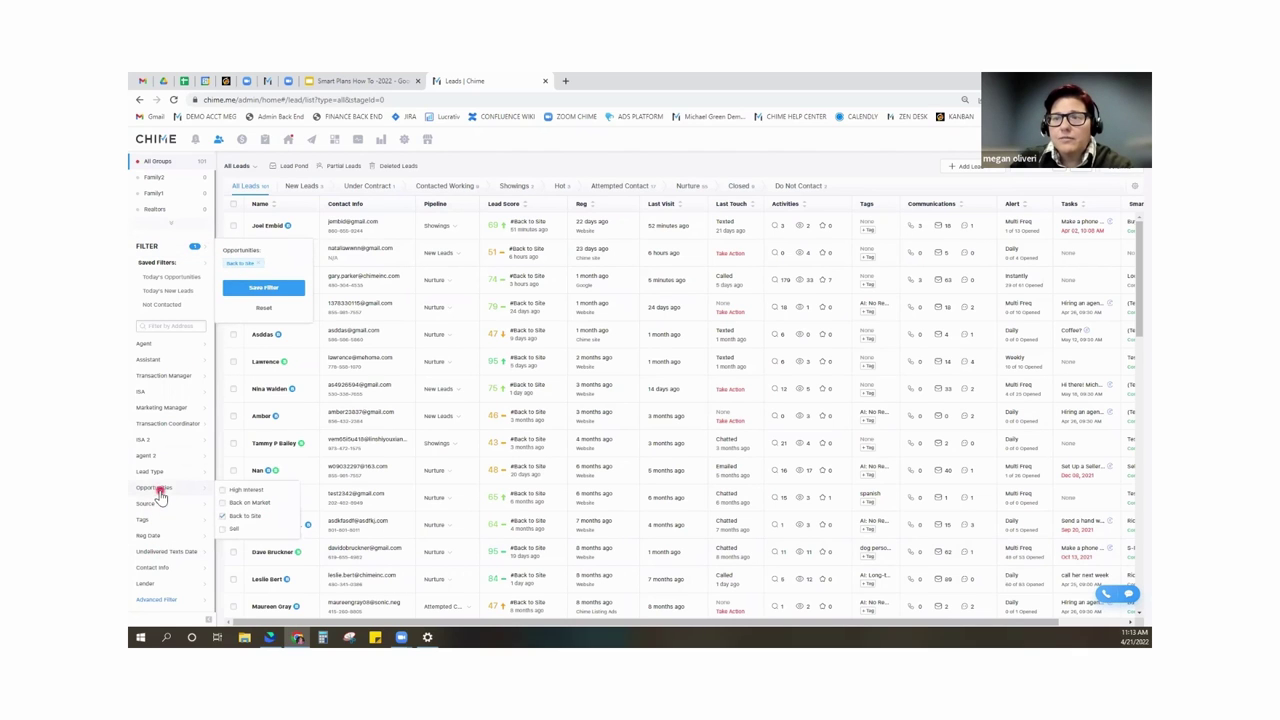
pyautogui.click(244, 516)
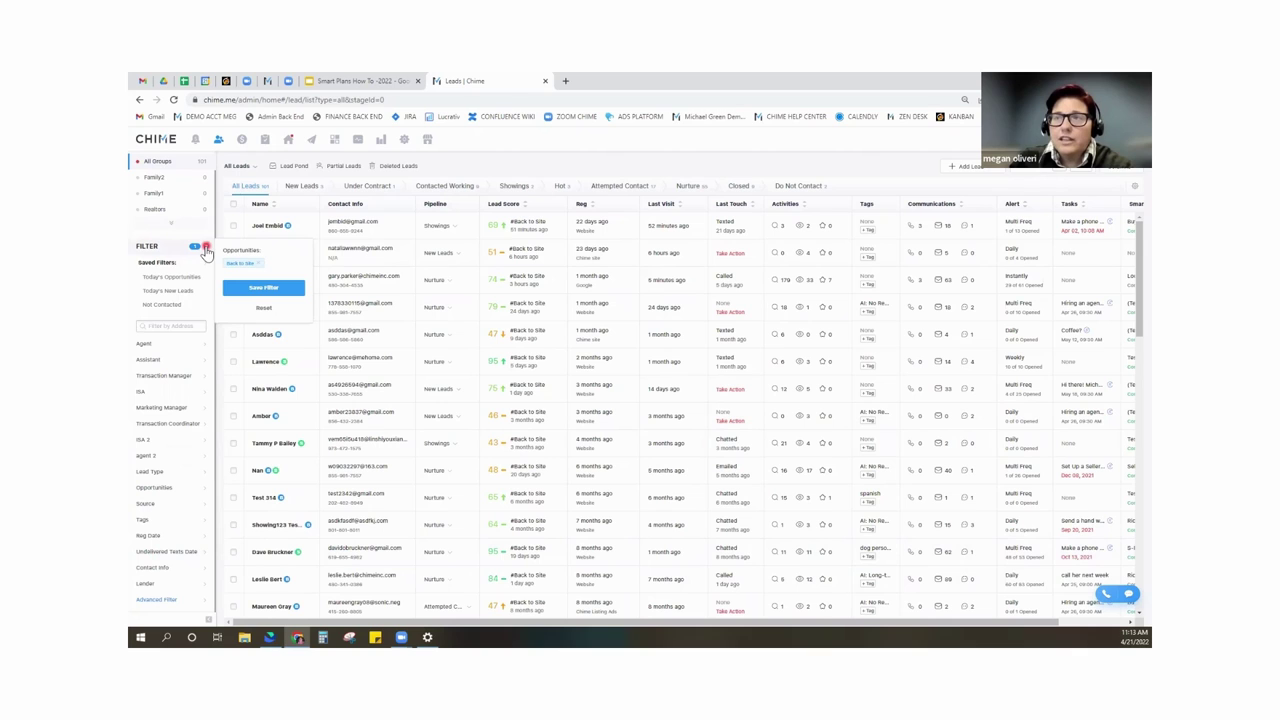
pyautogui.click(301, 299)
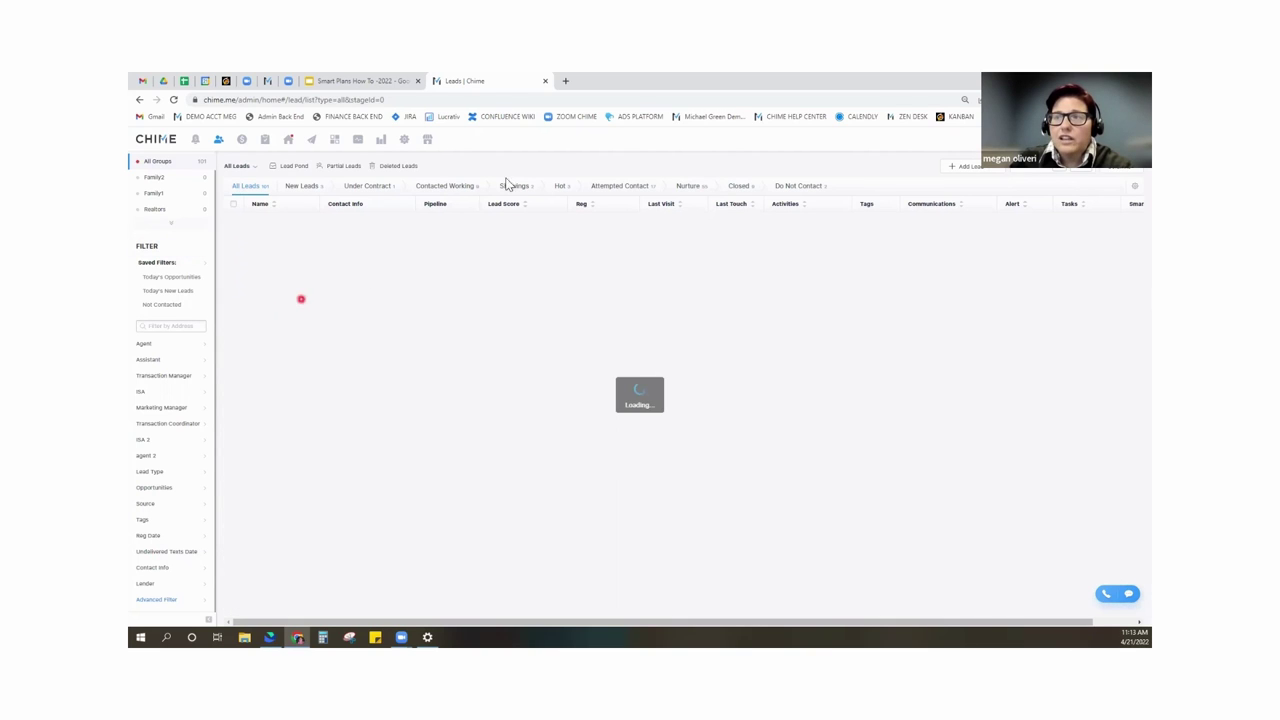
pyautogui.click(557, 142)
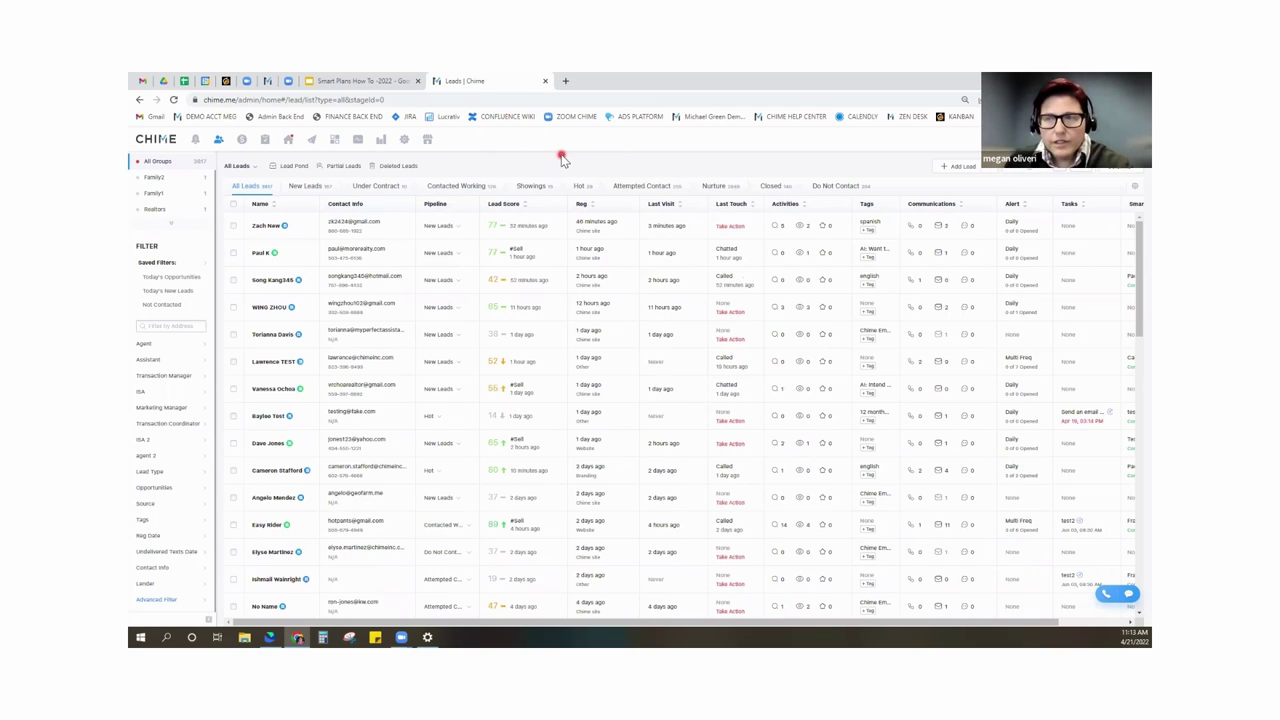
# Review the Tags filter criteria and the sorting choices of the Alert column in the lead list.
pyautogui.click(198, 522)
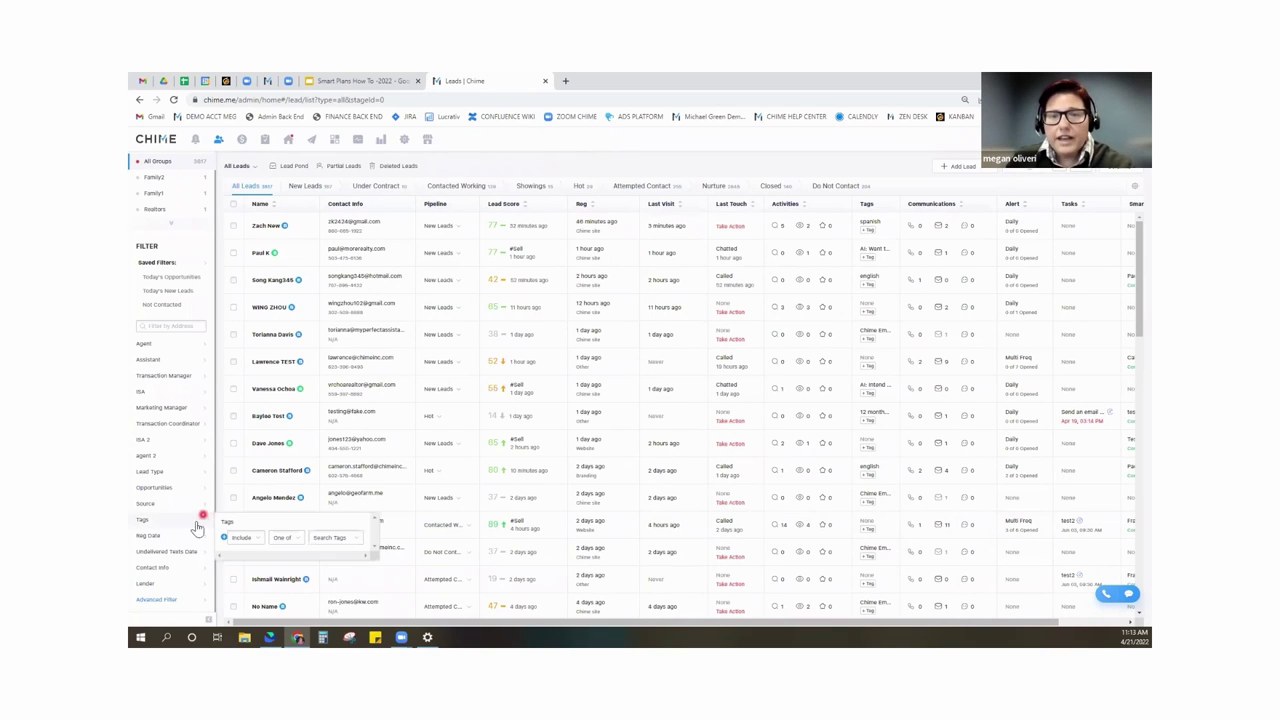
pyautogui.click(352, 440)
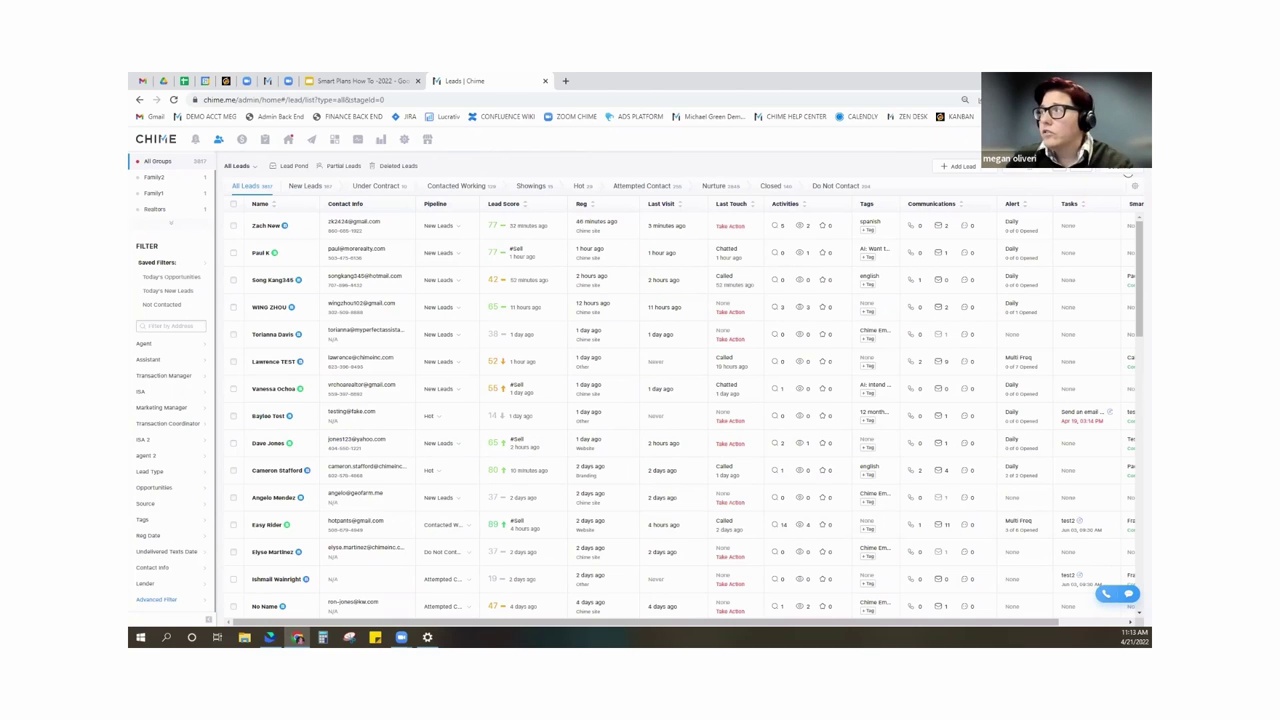
pyautogui.click(1012, 207)
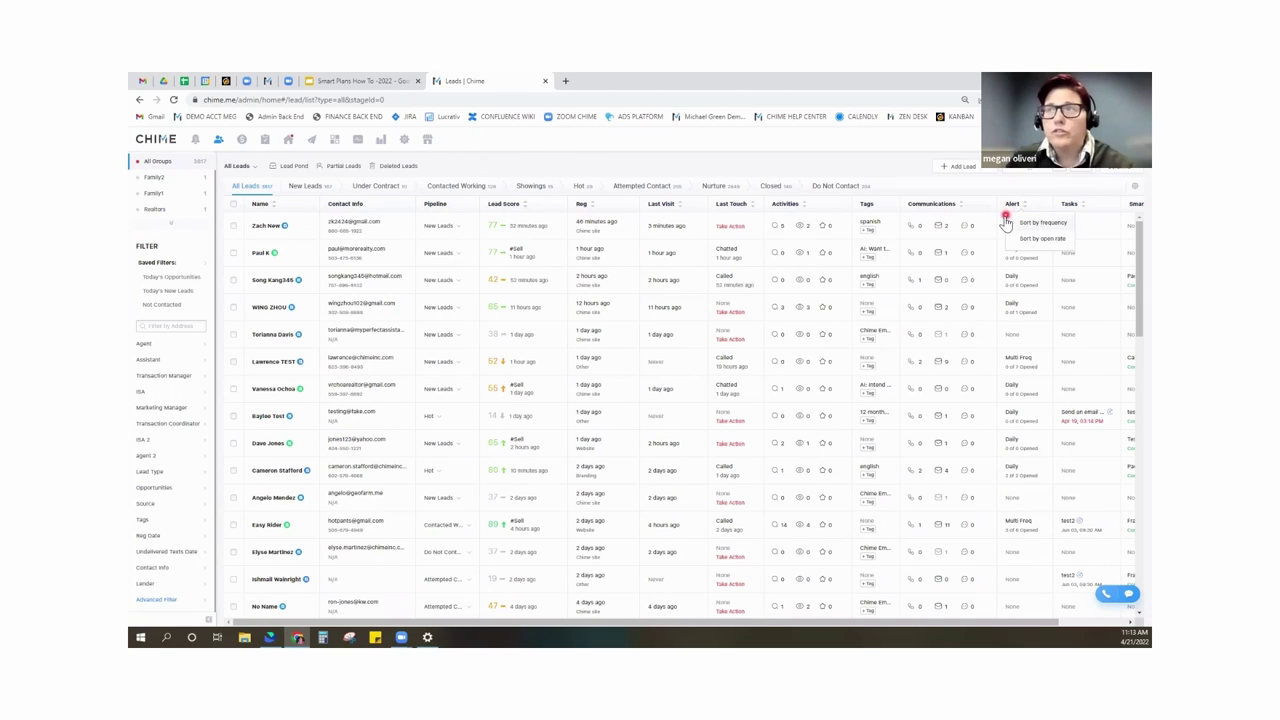
pyautogui.click(652, 345)
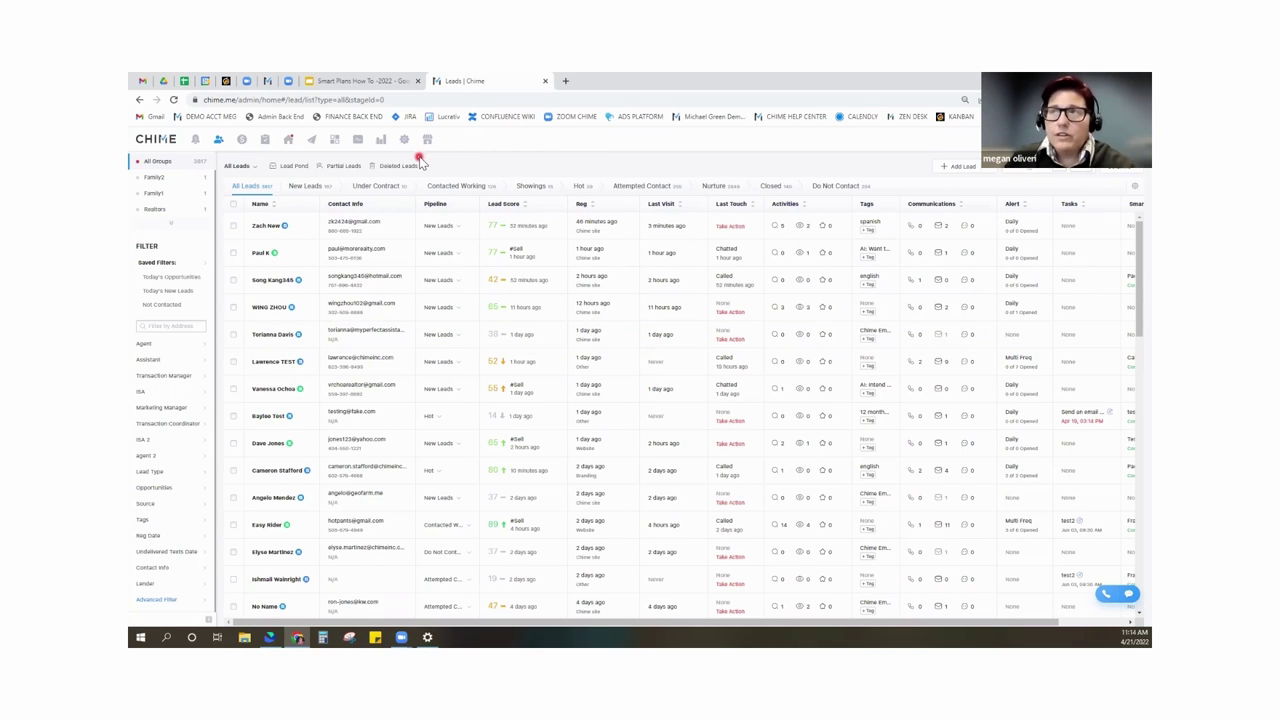
# Look over the campaigns dashboard, the existing smart plans and the smart plan library, then return to My Smart Plans.
pyautogui.click(314, 142)
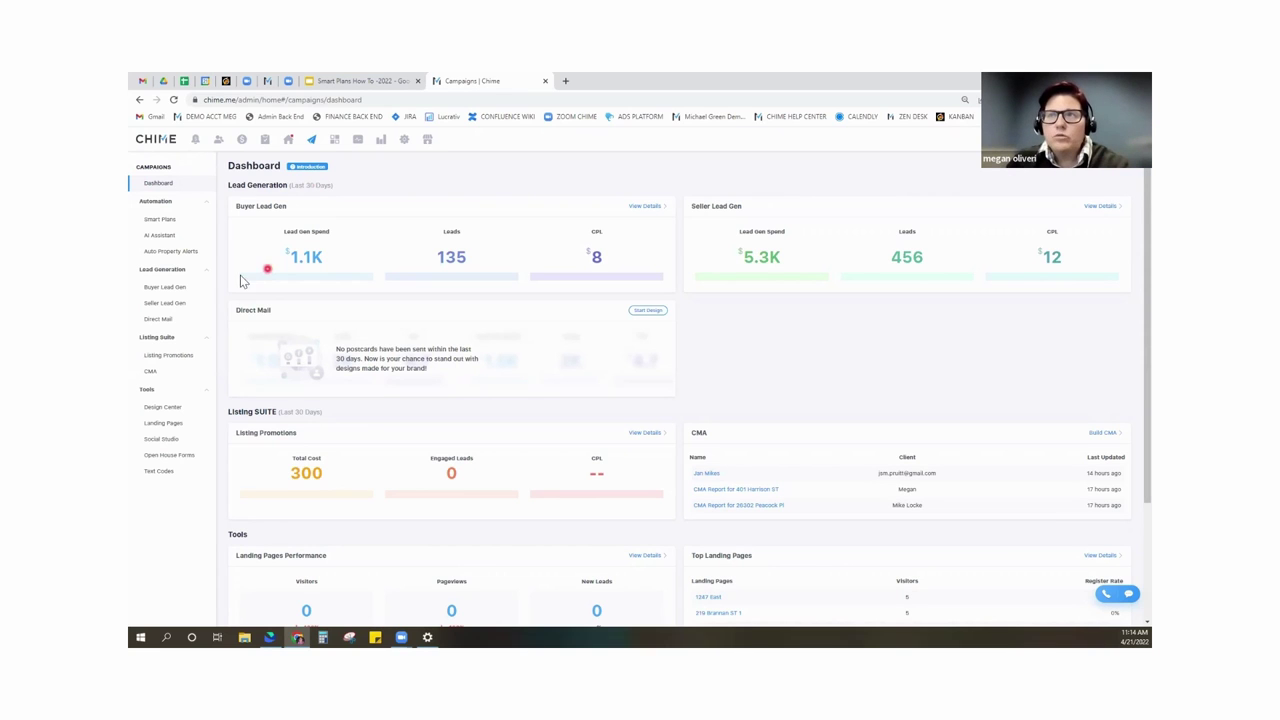
pyautogui.click(160, 220)
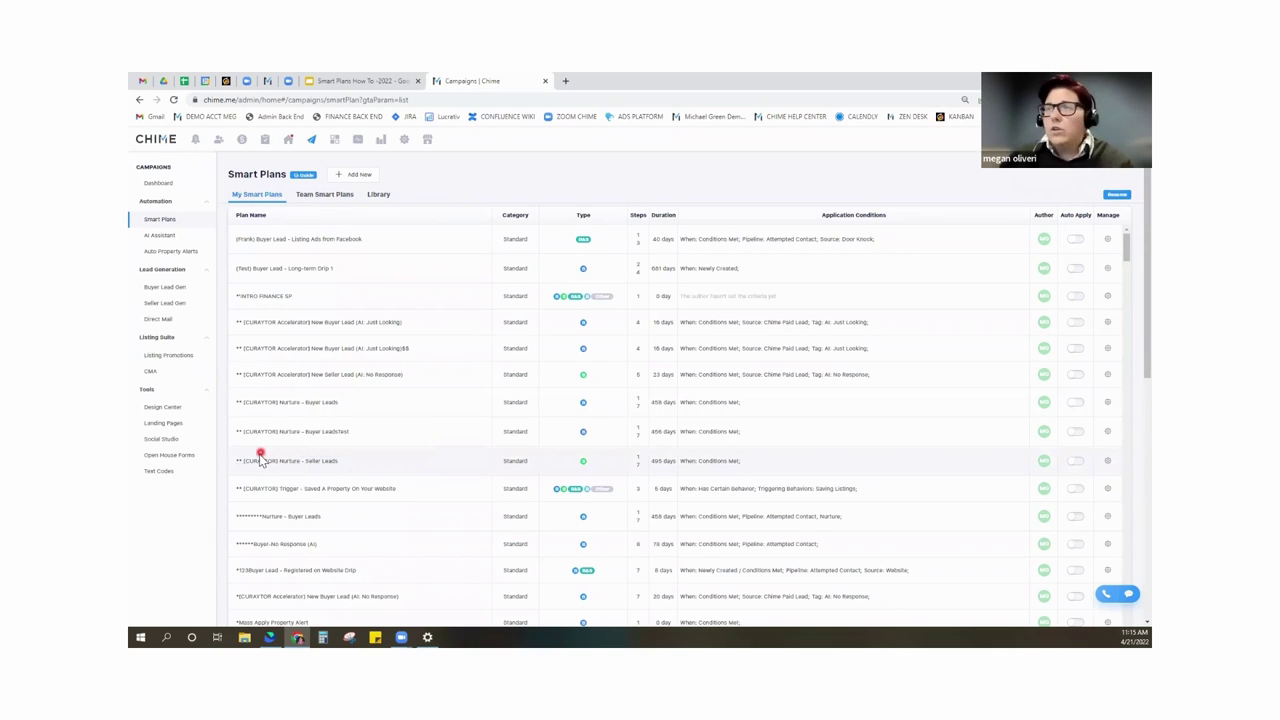
pyautogui.click(380, 195)
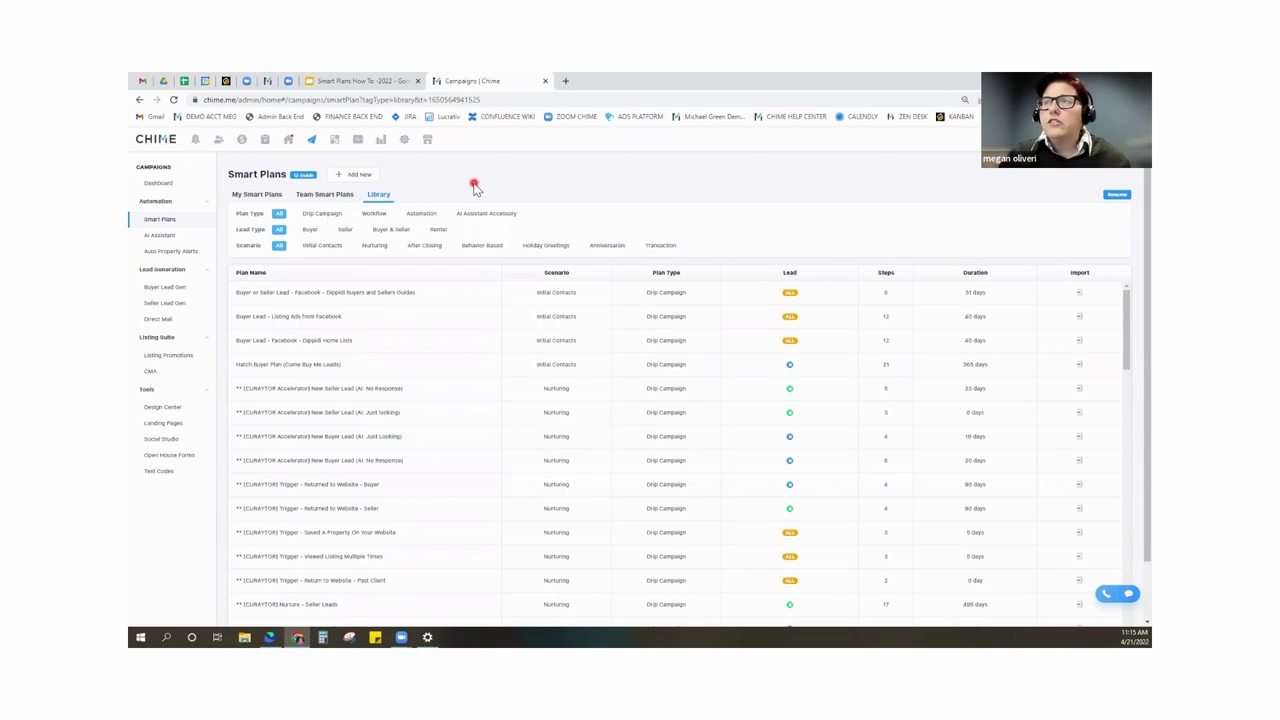
pyautogui.click(257, 195)
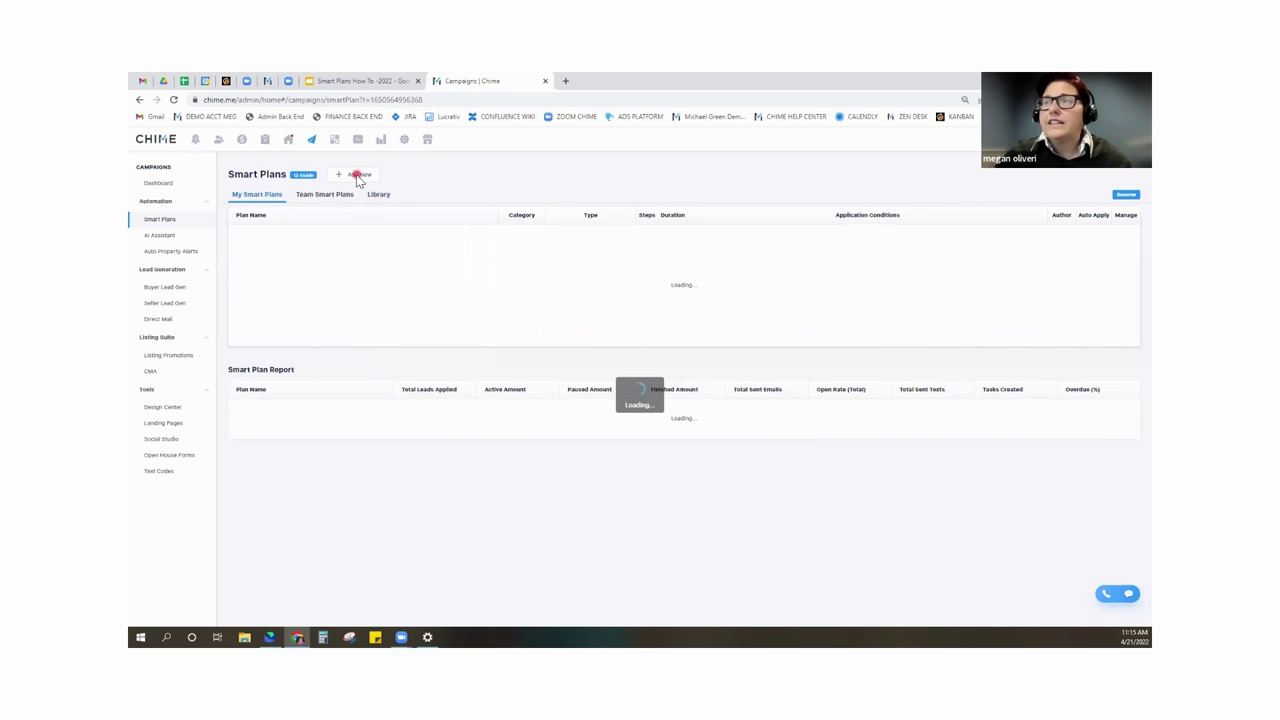
# Start a new smart plan in the recurring New Year category.
pyautogui.click(358, 176)
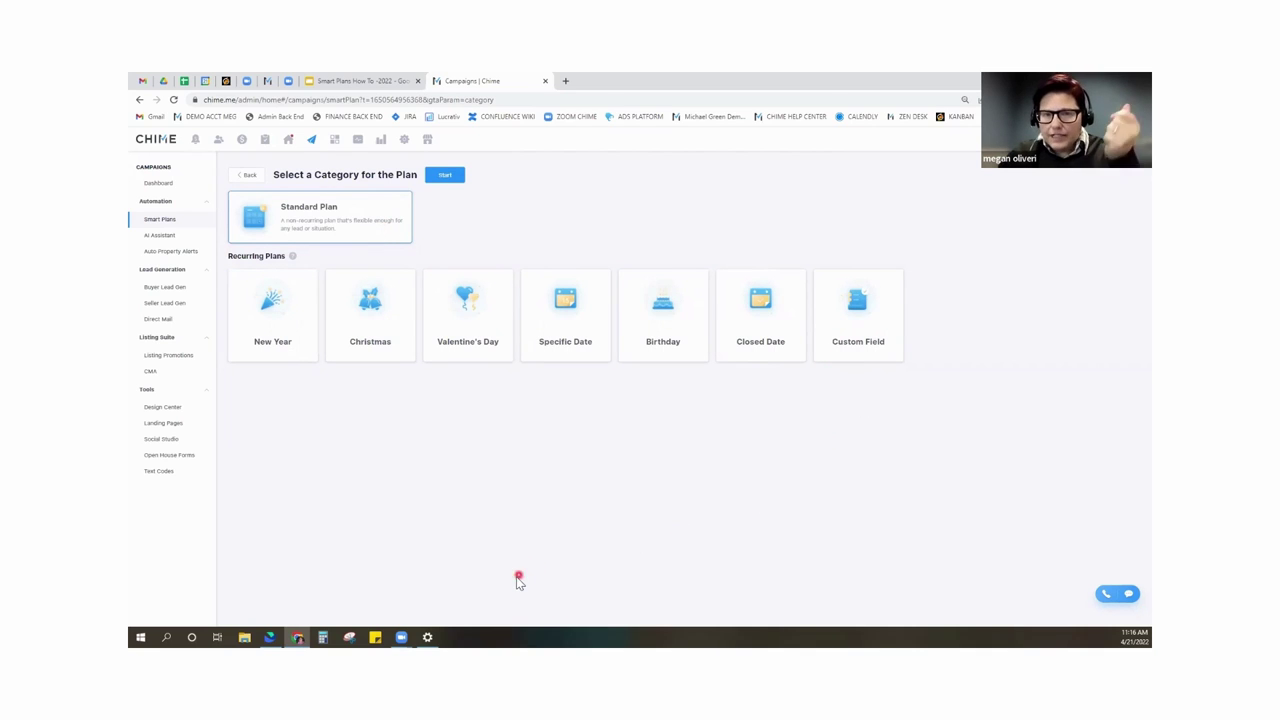
pyautogui.click(302, 336)
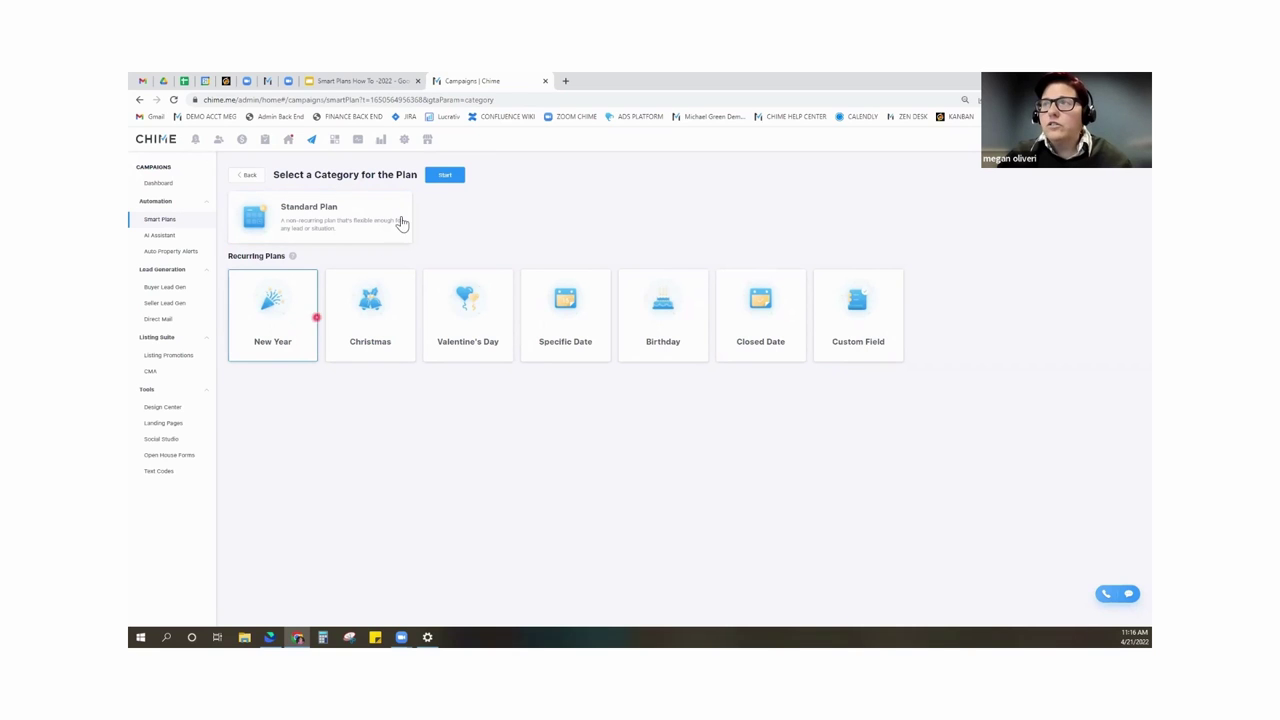
pyautogui.click(445, 175)
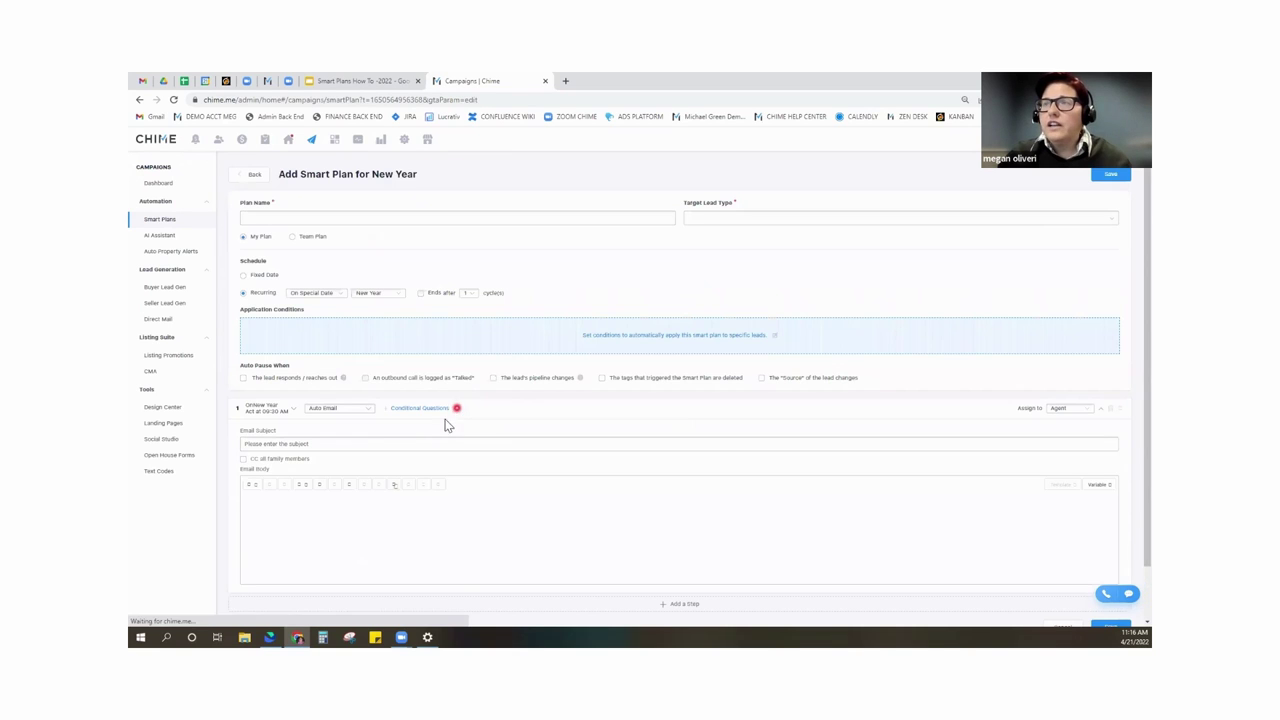
# Name the smart plan New Years and target all lead types.
pyautogui.click(336, 218)
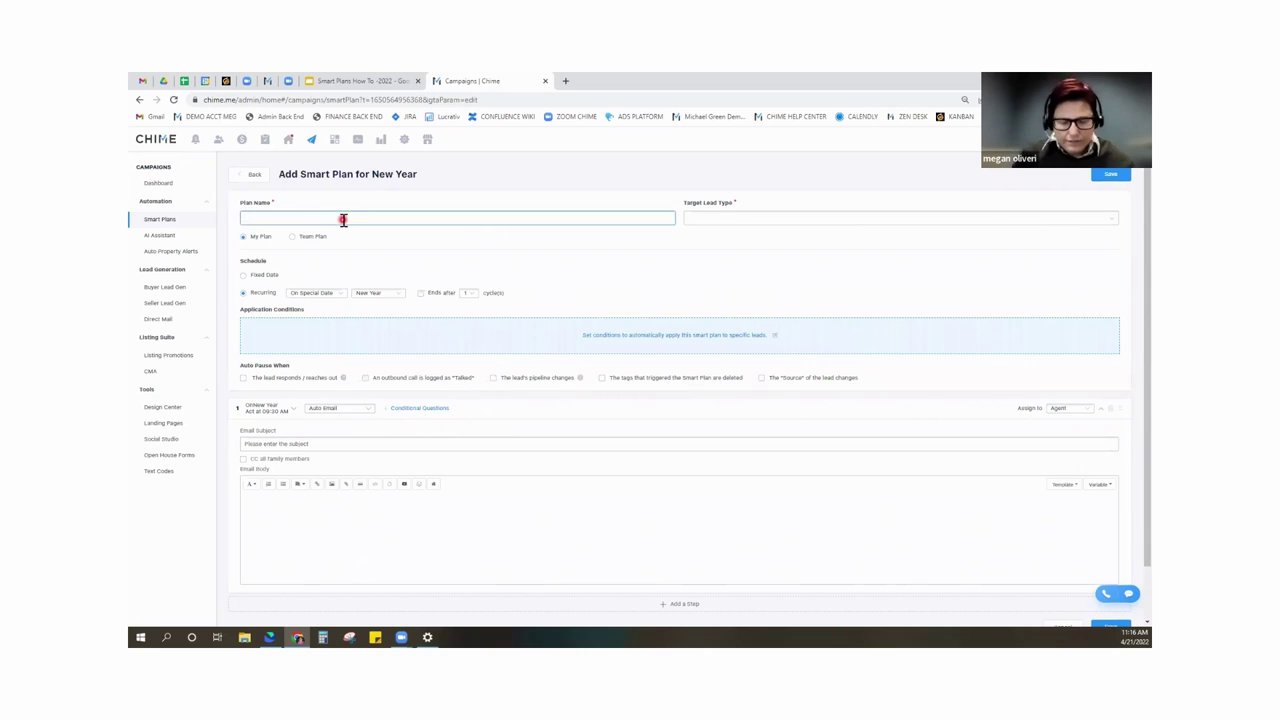
pyautogui.write('New Years')
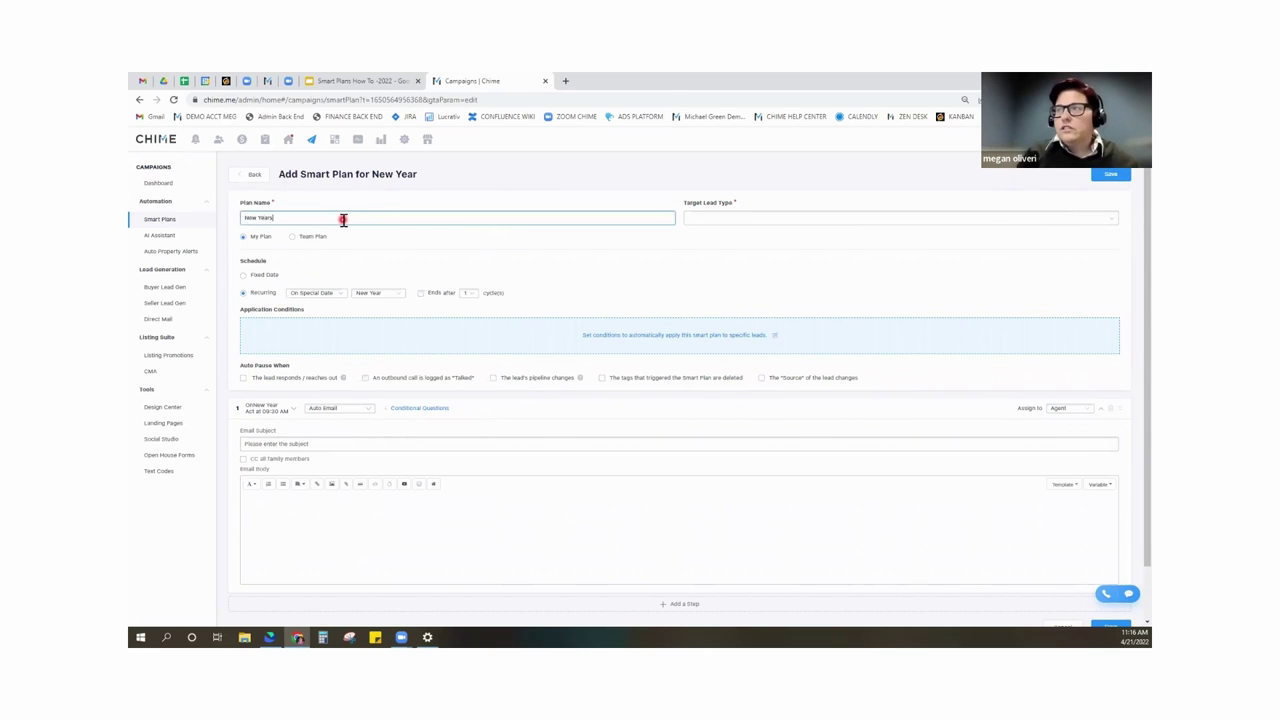
pyautogui.click(703, 217)
pyautogui.click(690, 238)
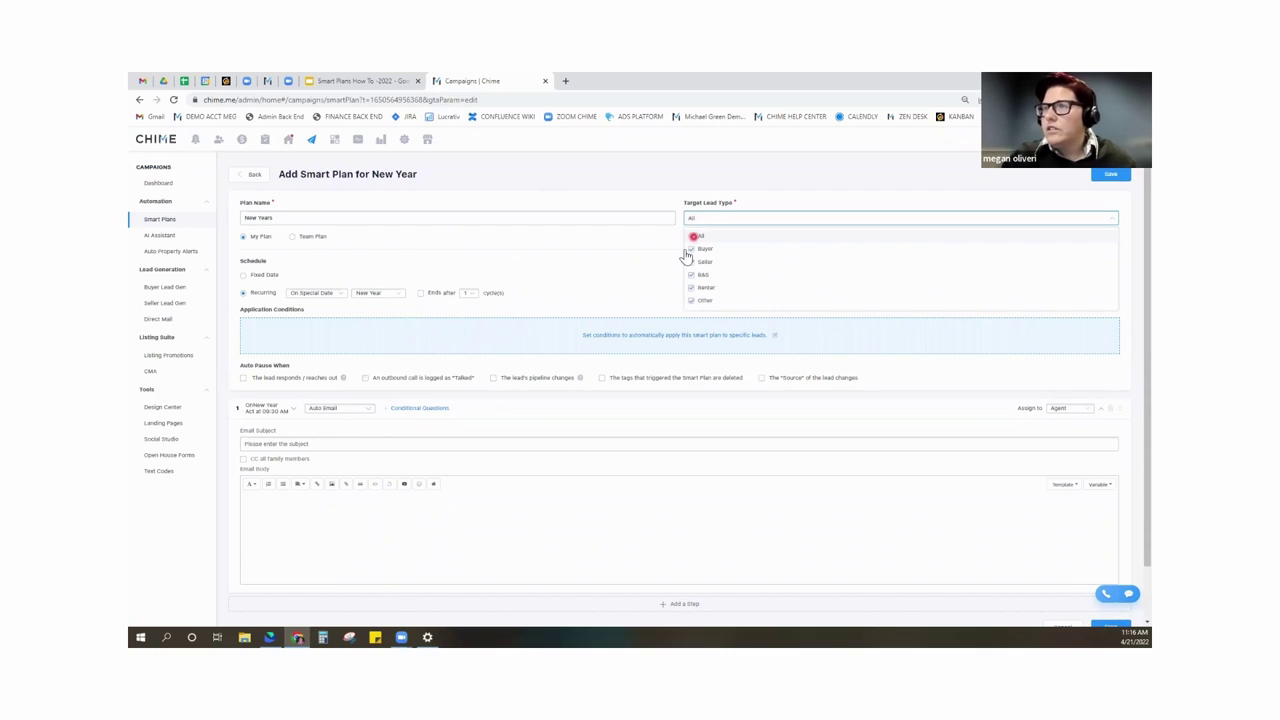
pyautogui.click(472, 266)
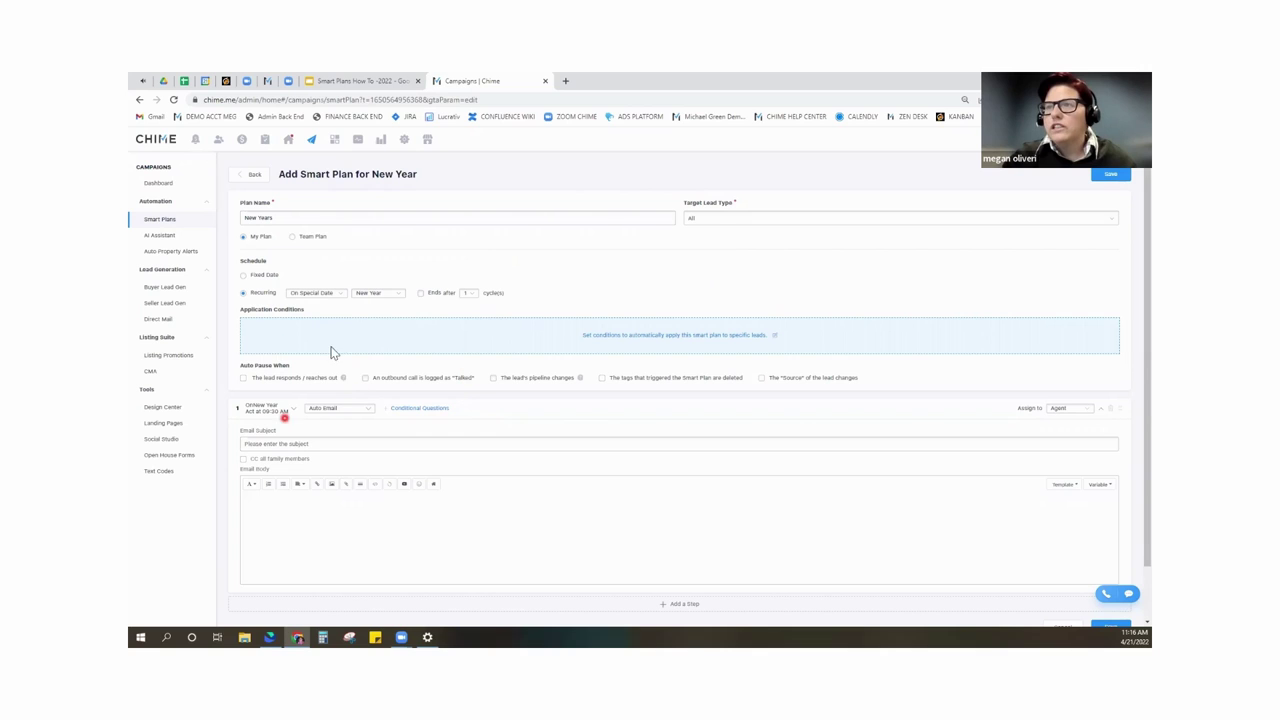
# Set the subject of the plan's auto email to Happy New Year.
pyautogui.scroll(-1, 312, 447)
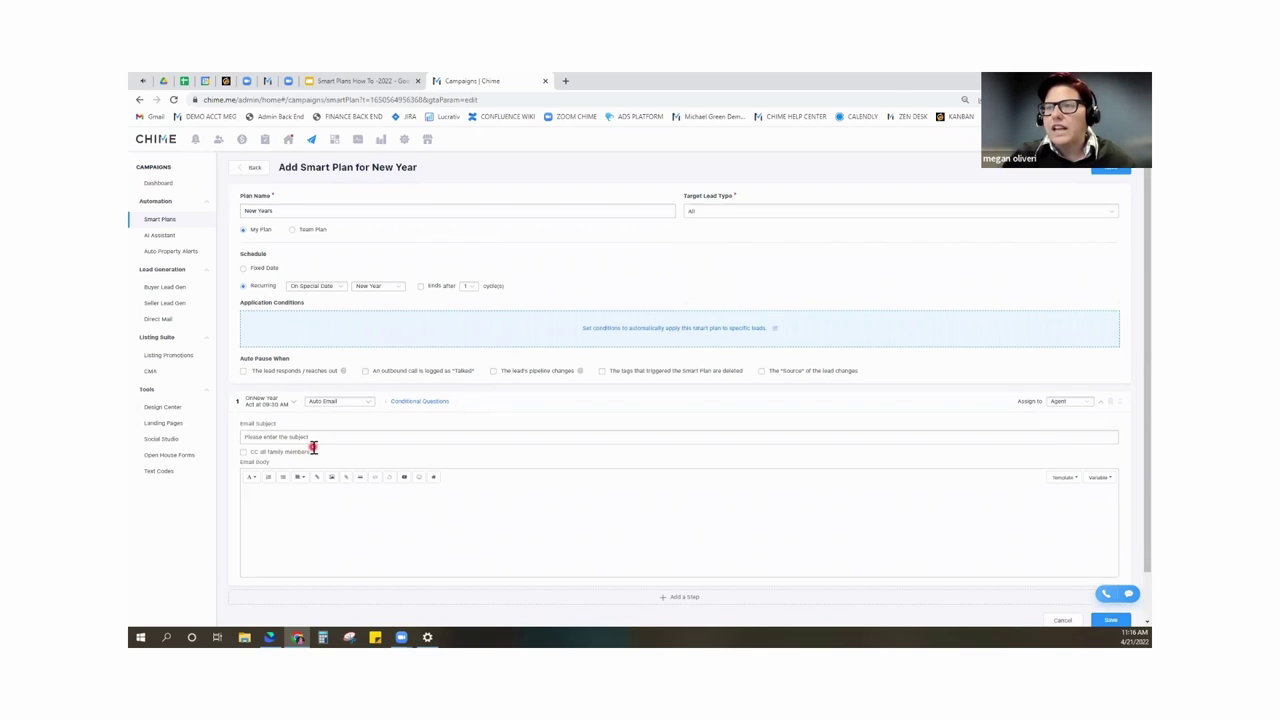
pyautogui.scroll(-2, 312, 447)
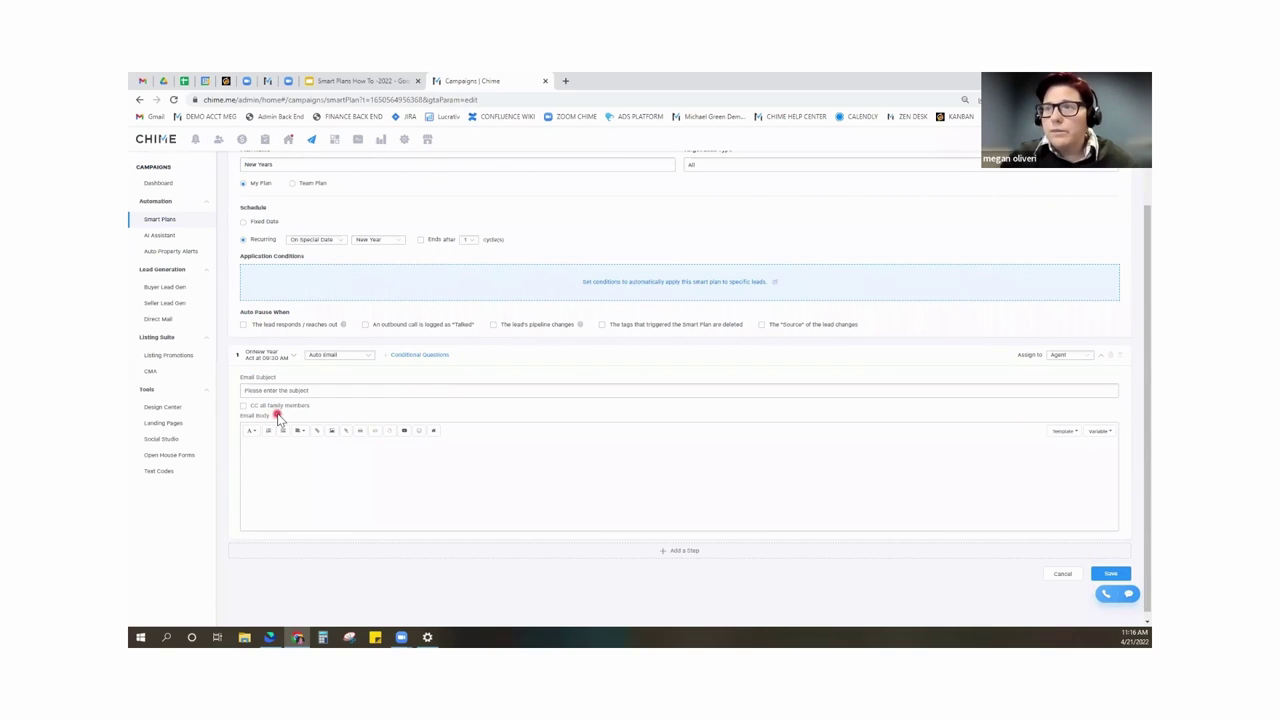
pyautogui.click(280, 390)
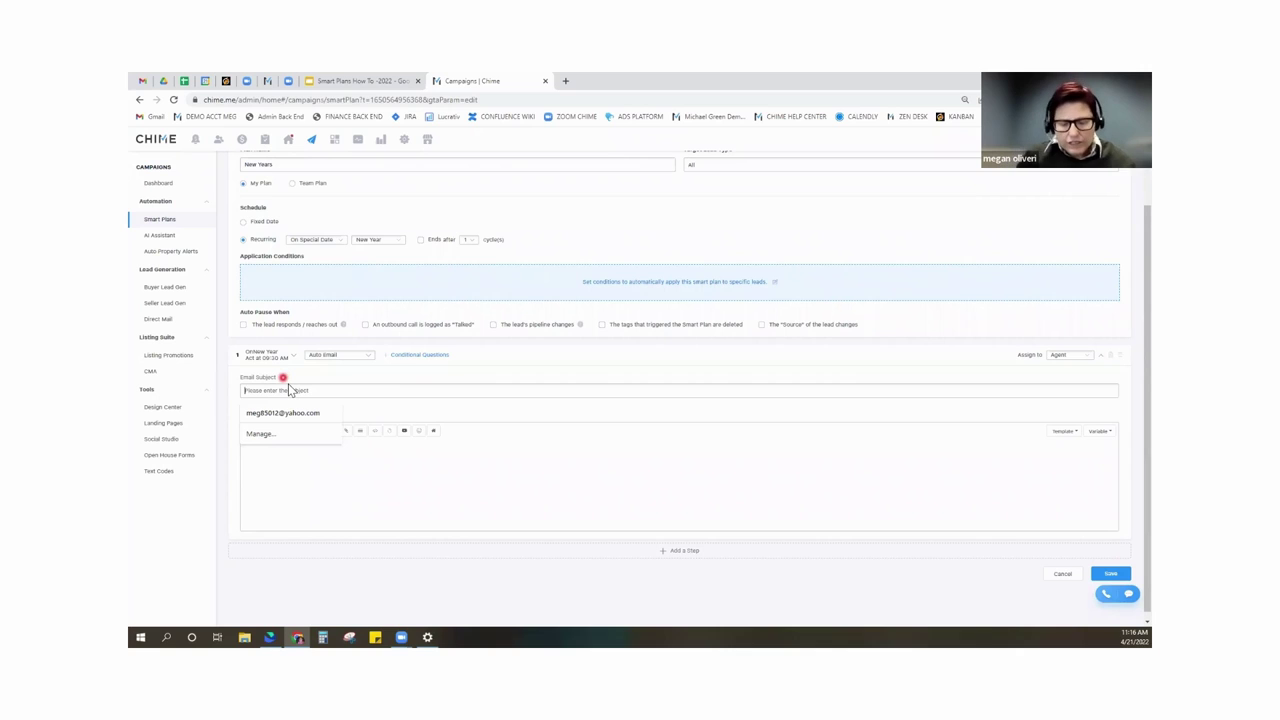
pyautogui.write('Happy New')
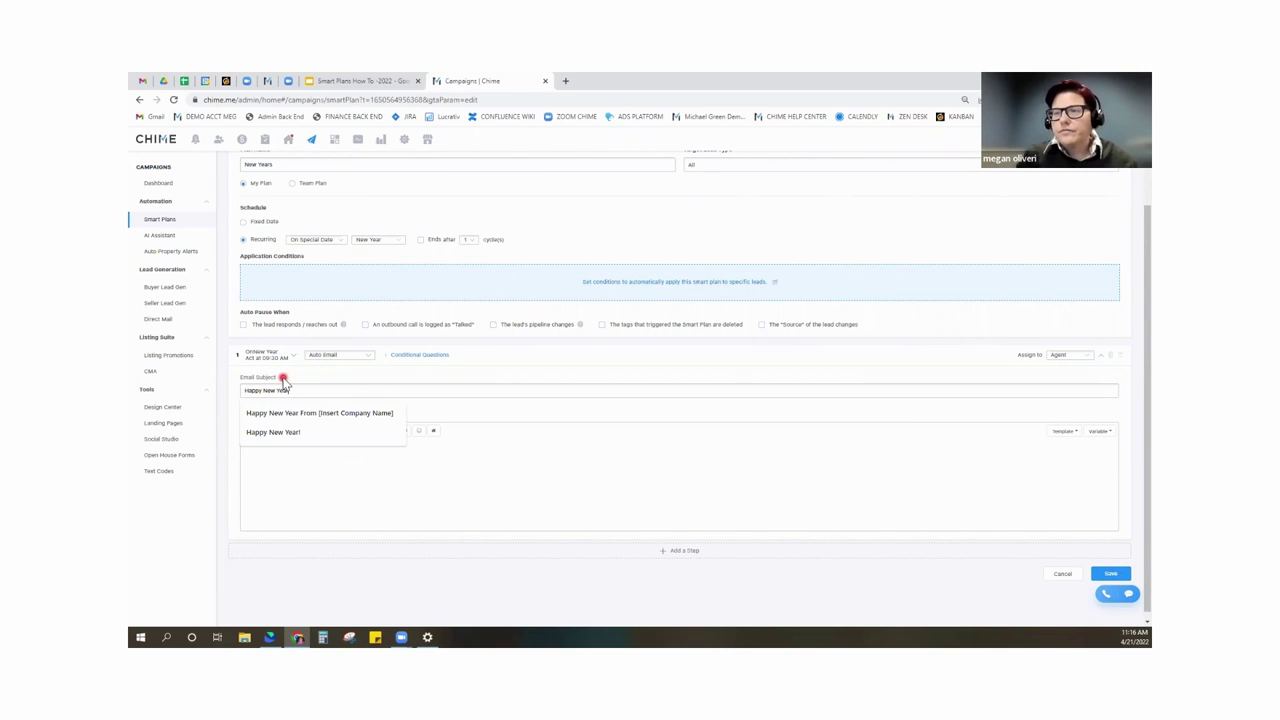
pyautogui.write(' Year')
# Check the image options for the email body, enter placeholder body text and save the smart plan.
pyautogui.click(265, 453)
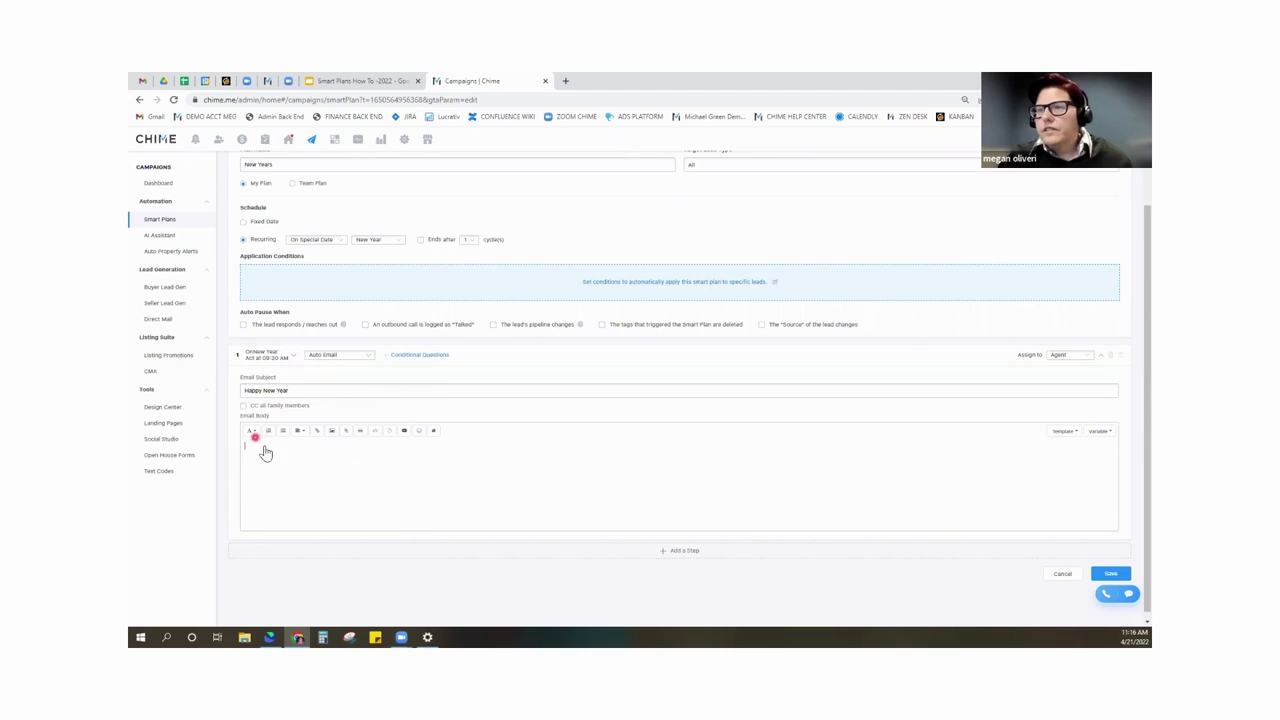
pyautogui.click(332, 432)
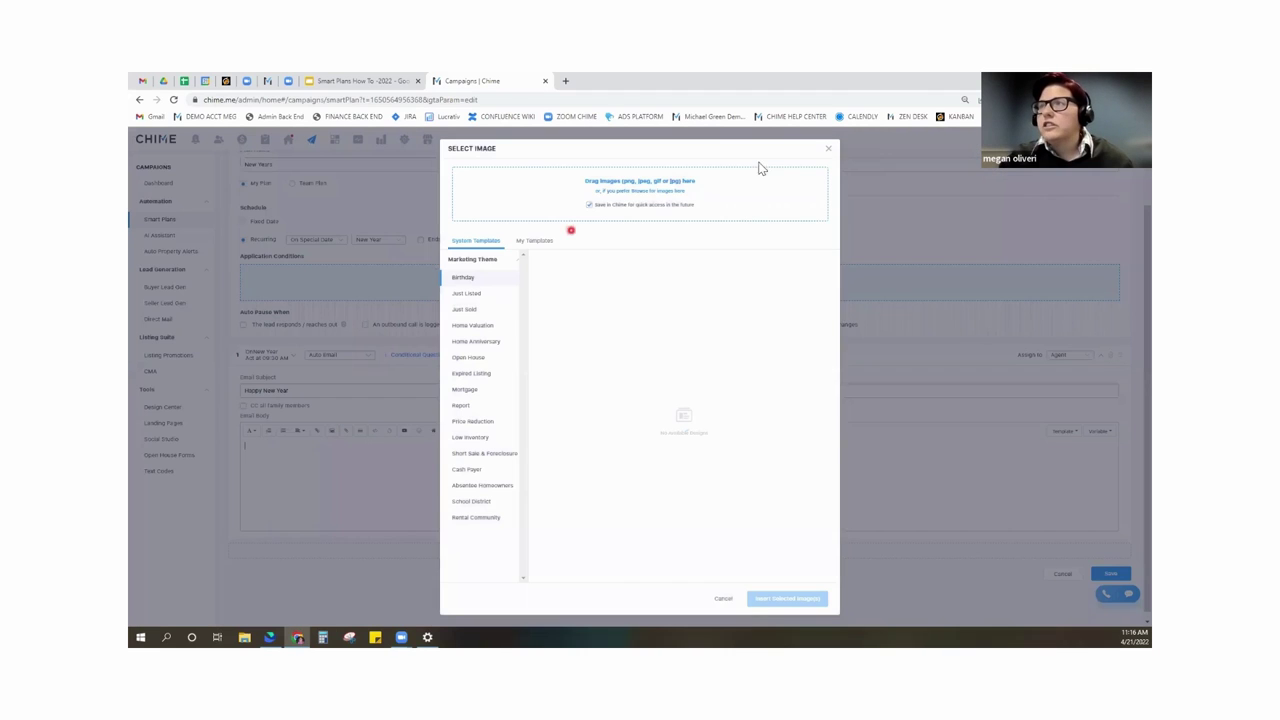
pyautogui.click(828, 151)
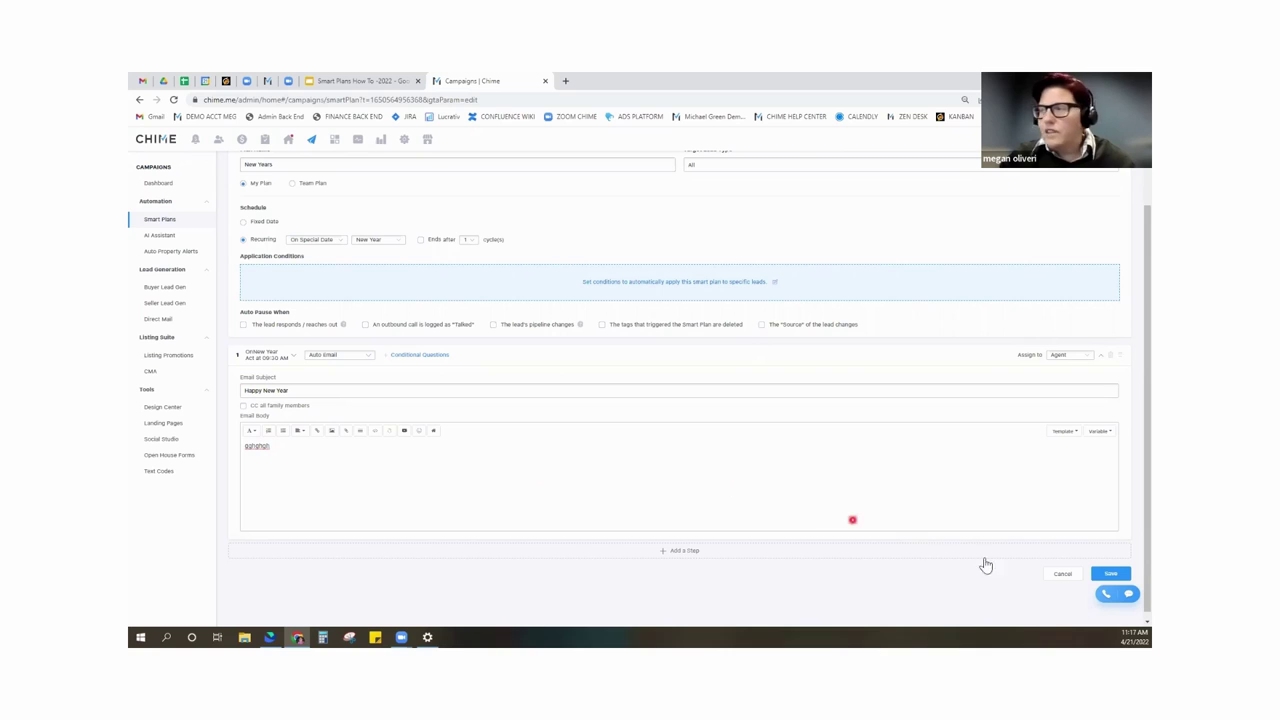
pyautogui.click(1109, 575)
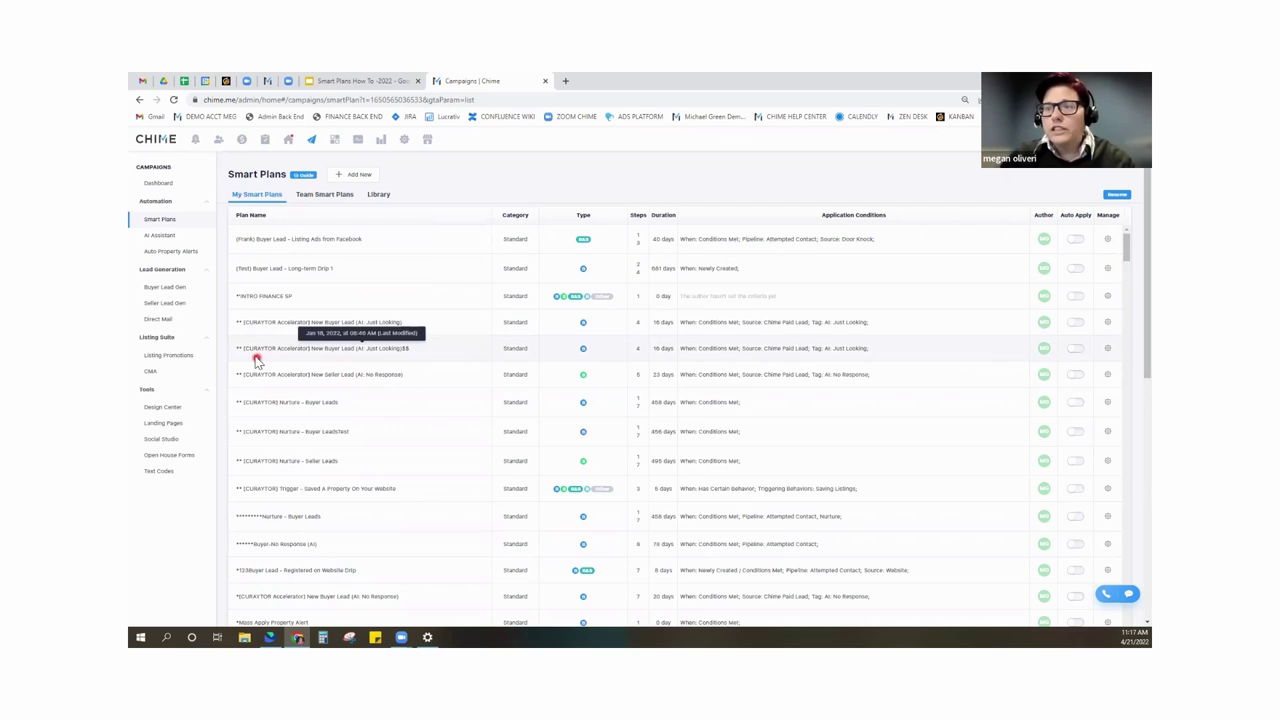
# Find "new year" in the smart plan list and open the New Years plan for editing.
pyautogui.hotkey('ctrl', 'f')
pyautogui.write('new')
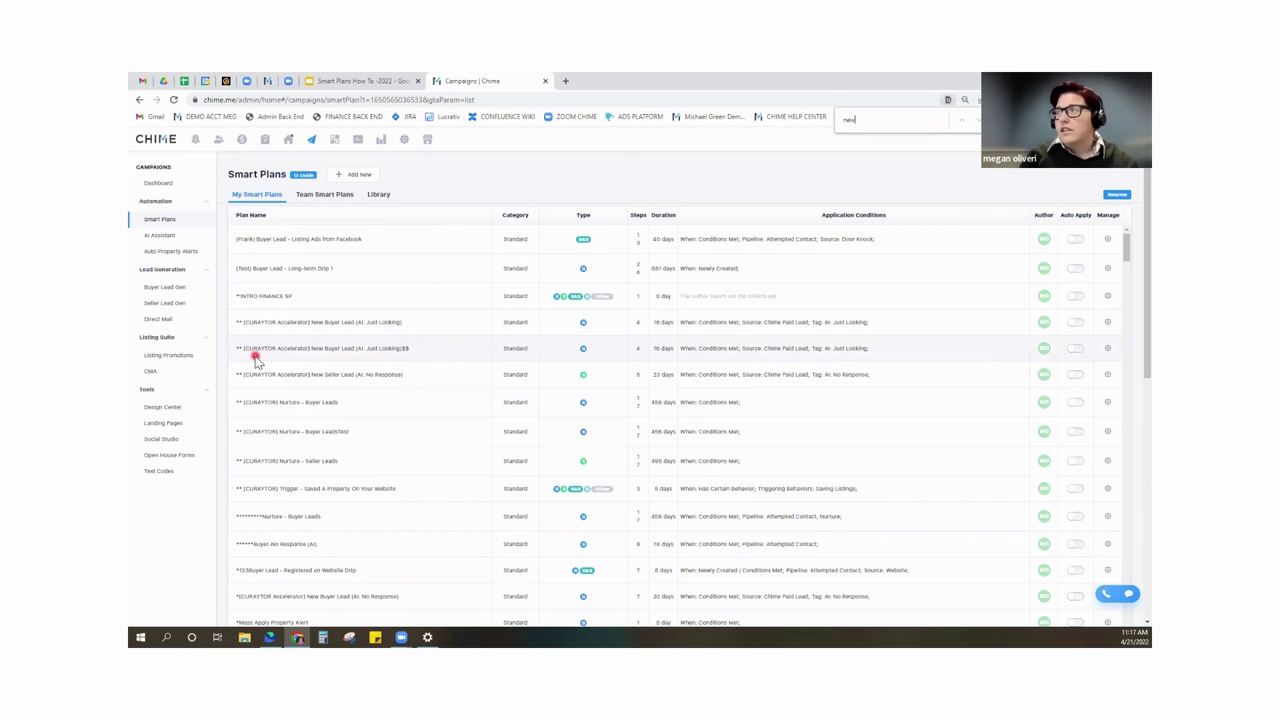
pyautogui.write(' year')
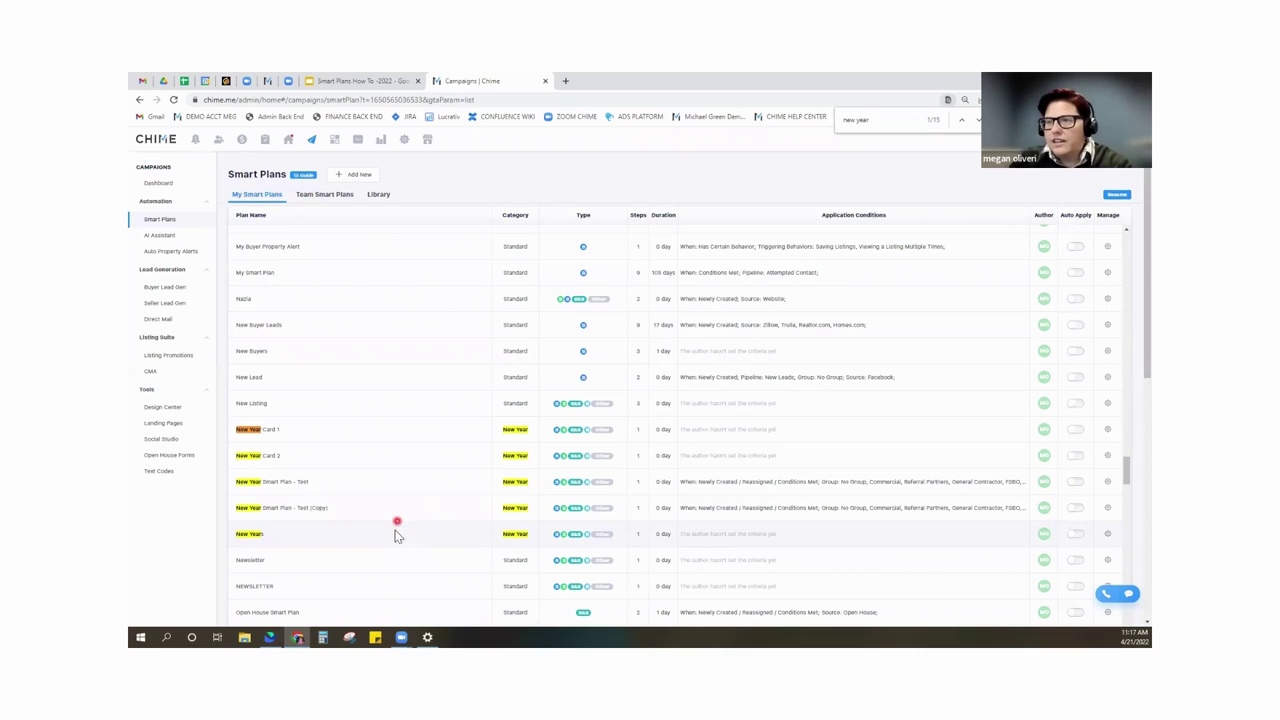
pyautogui.click(1108, 538)
pyautogui.click(1098, 558)
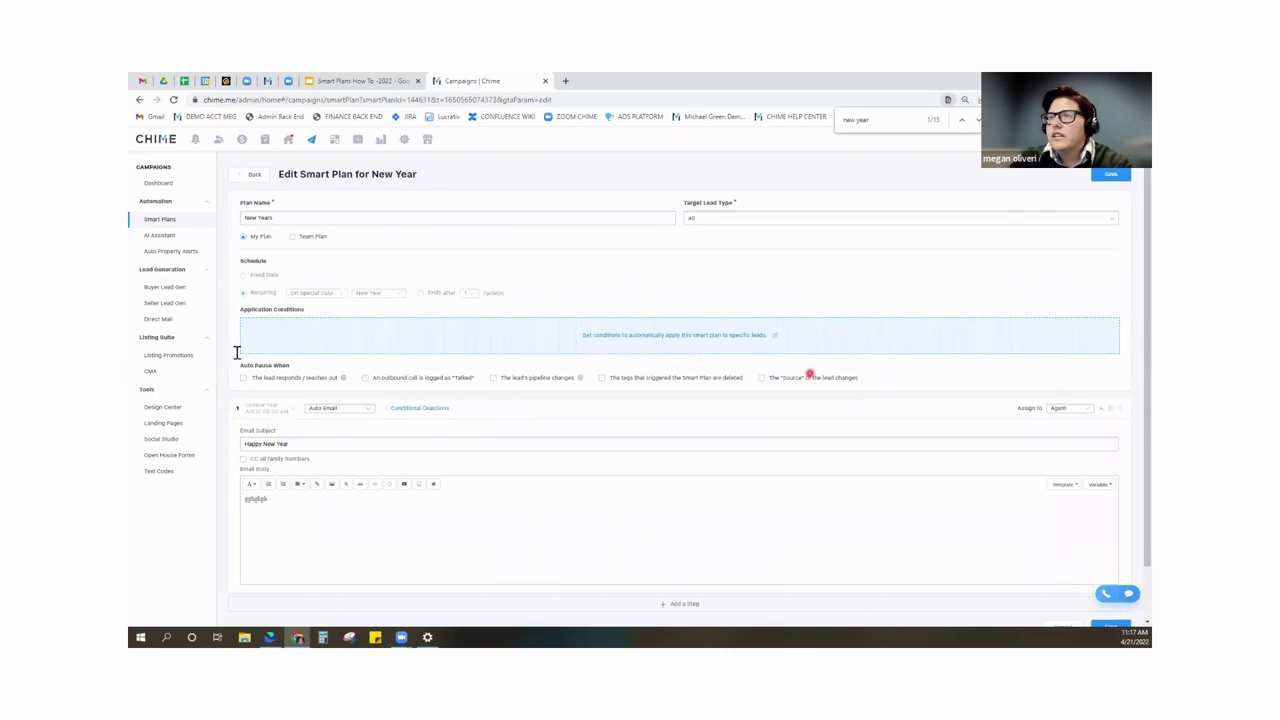
pyautogui.click(601, 499)
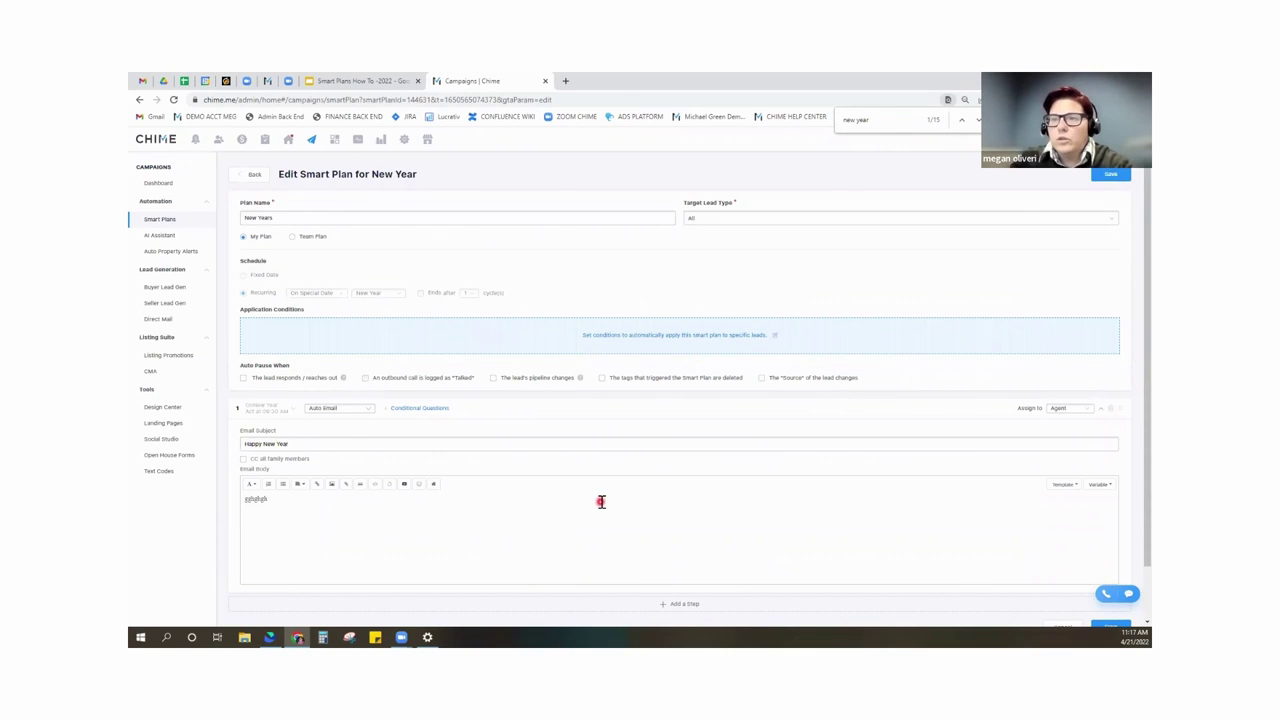
# Try to auto-apply the plan to leads with certain behaviors in the Nurture pipeline, then discard the application conditions.
pyautogui.click(674, 338)
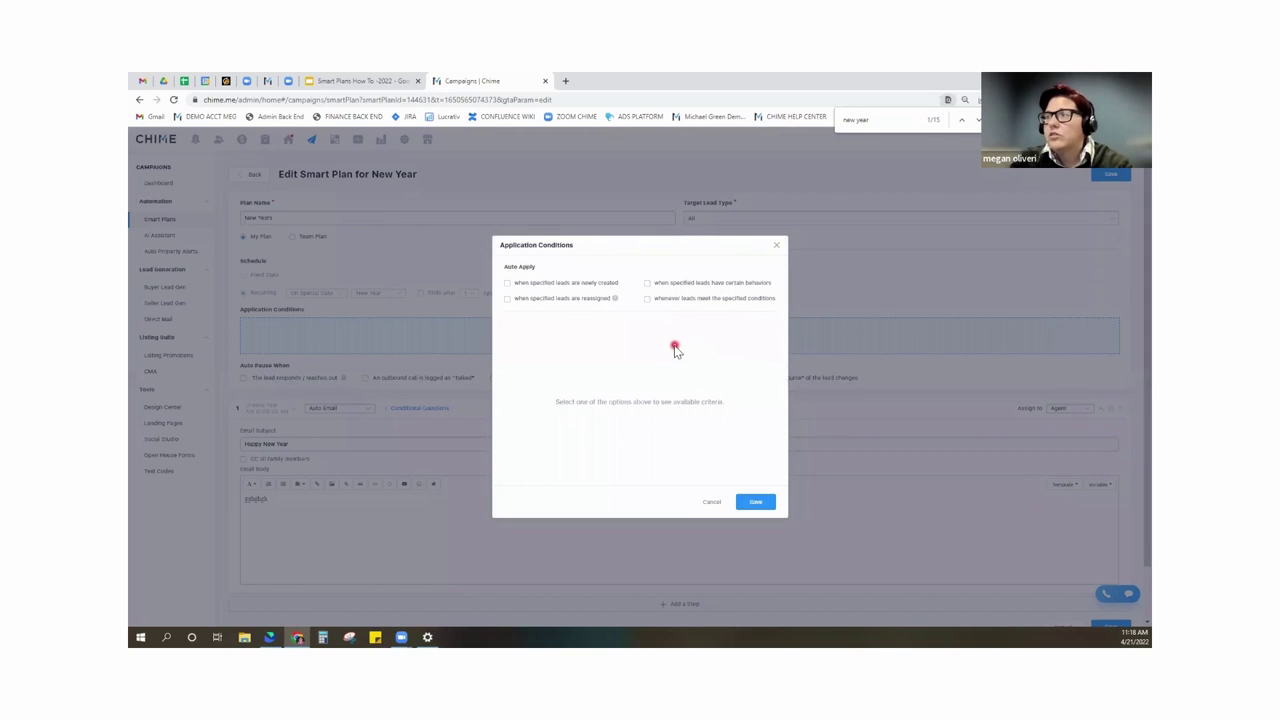
pyautogui.click(647, 283)
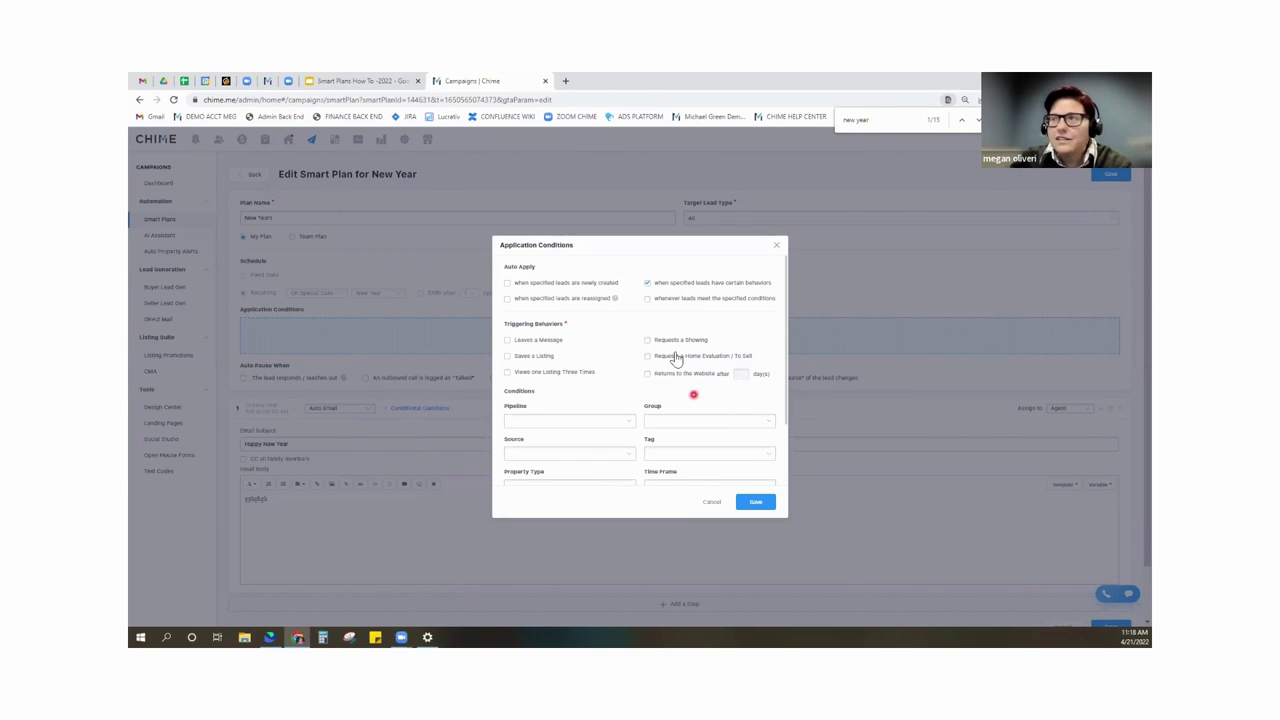
pyautogui.click(626, 424)
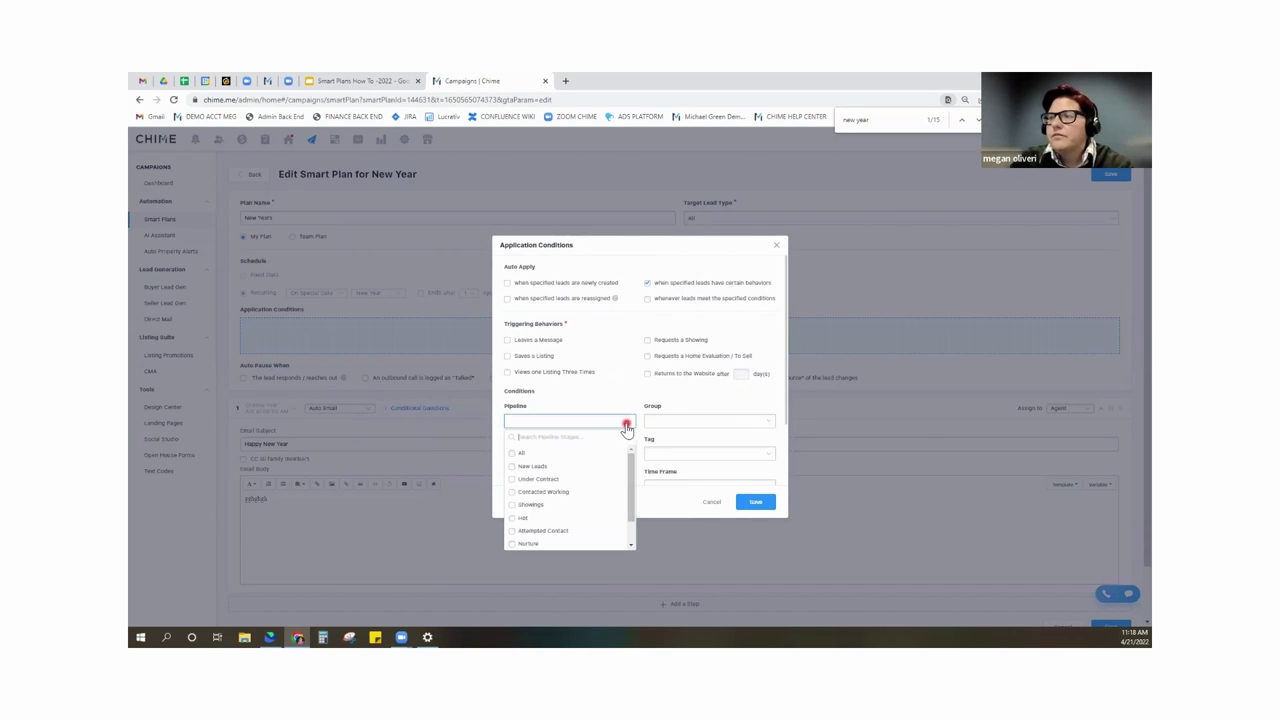
pyautogui.click(543, 547)
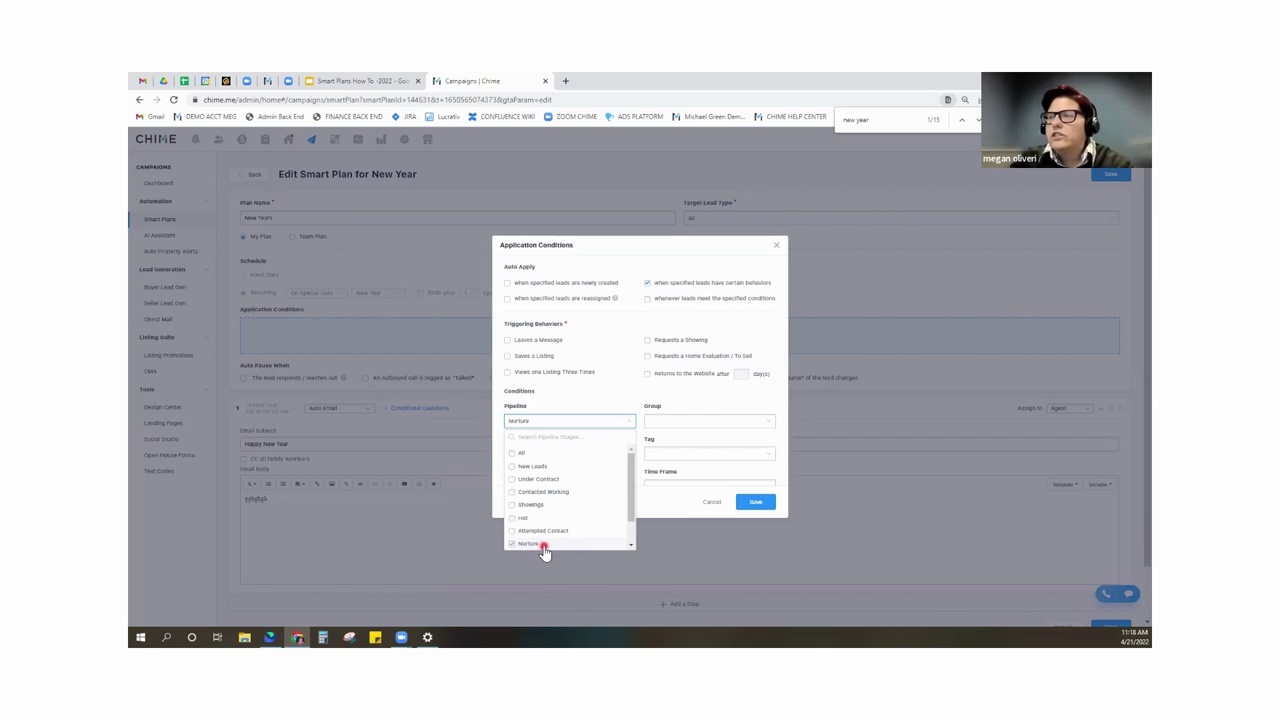
pyautogui.click(757, 502)
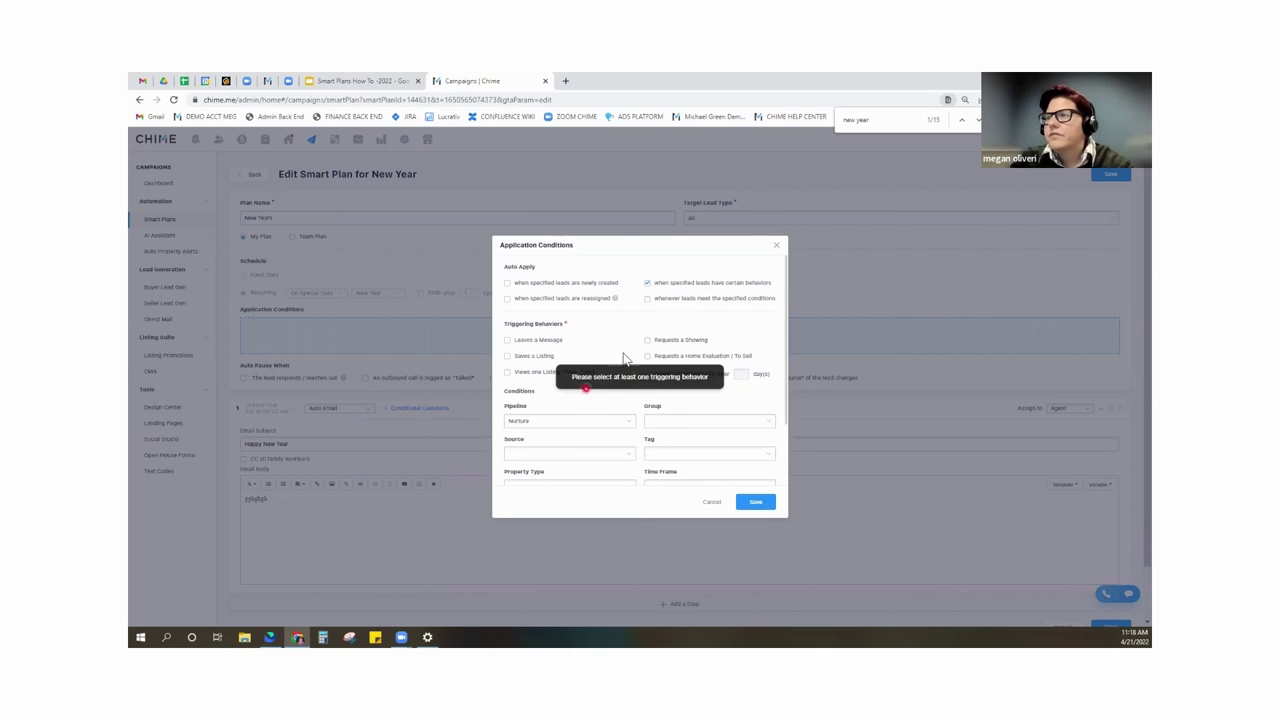
pyautogui.click(711, 502)
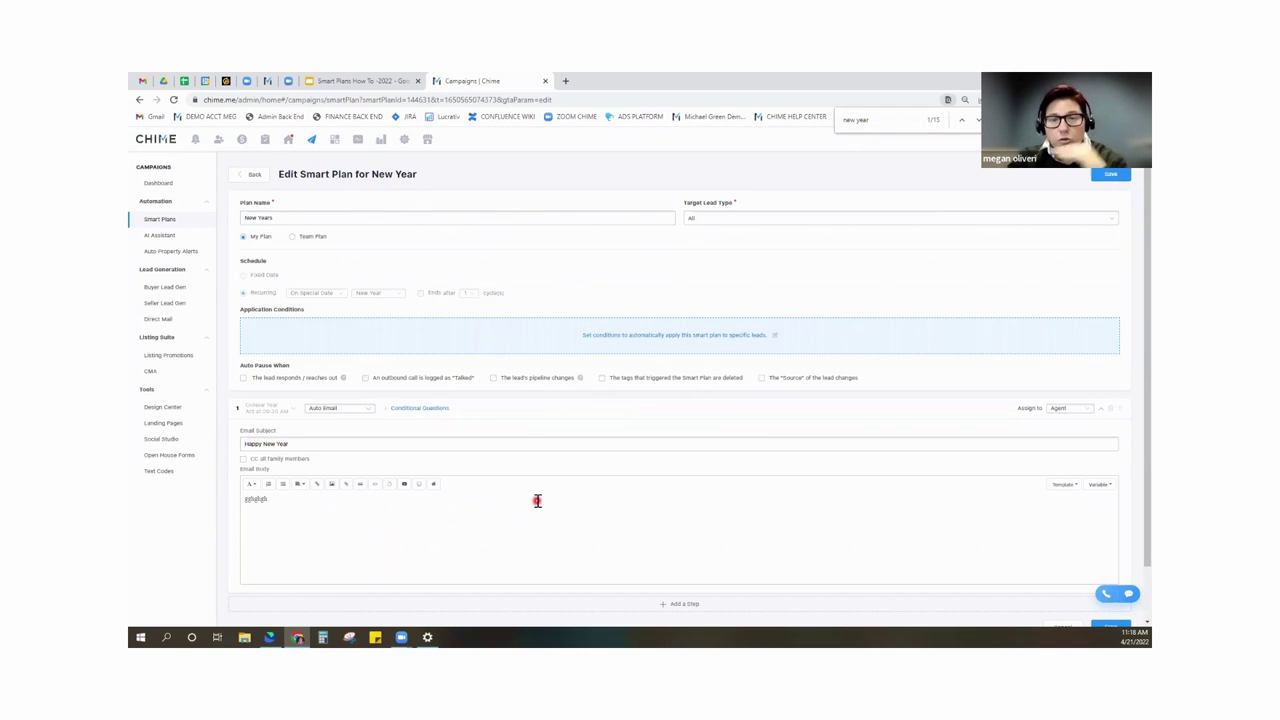
# Leave the New Years plan without saving and view the smart plan library.
pyautogui.click(251, 175)
pyautogui.click(663, 388)
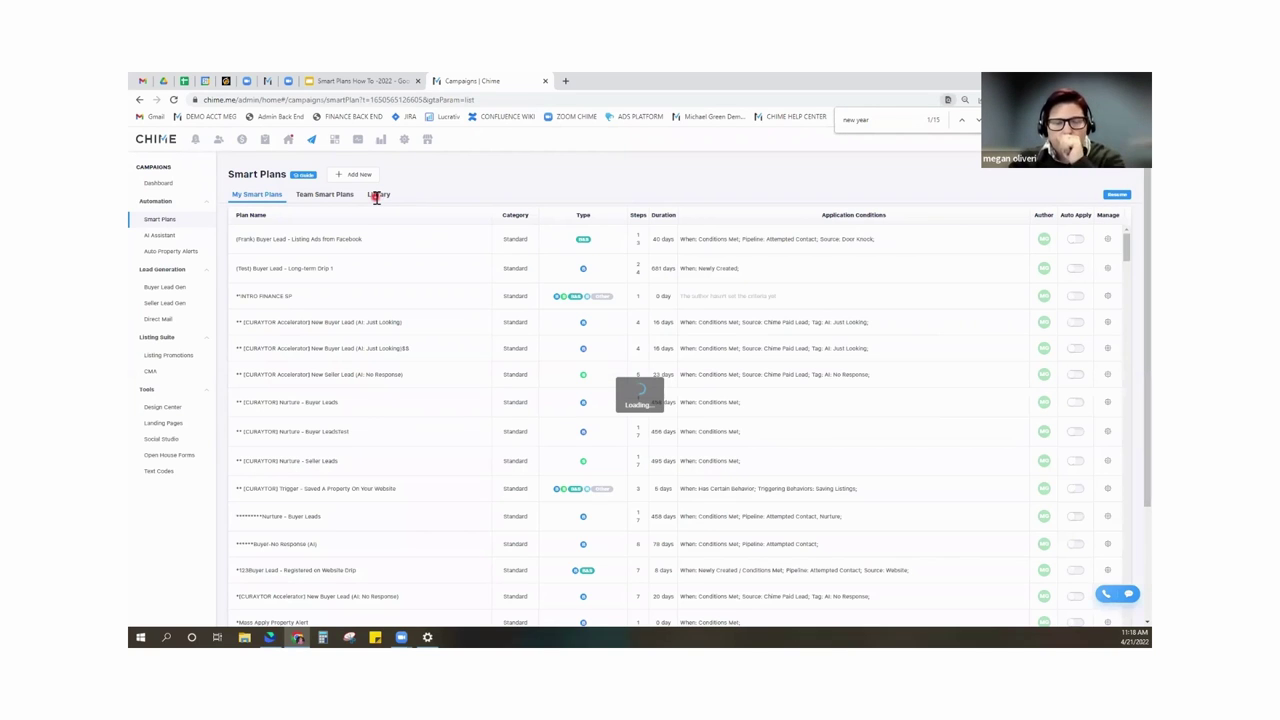
pyautogui.click(377, 196)
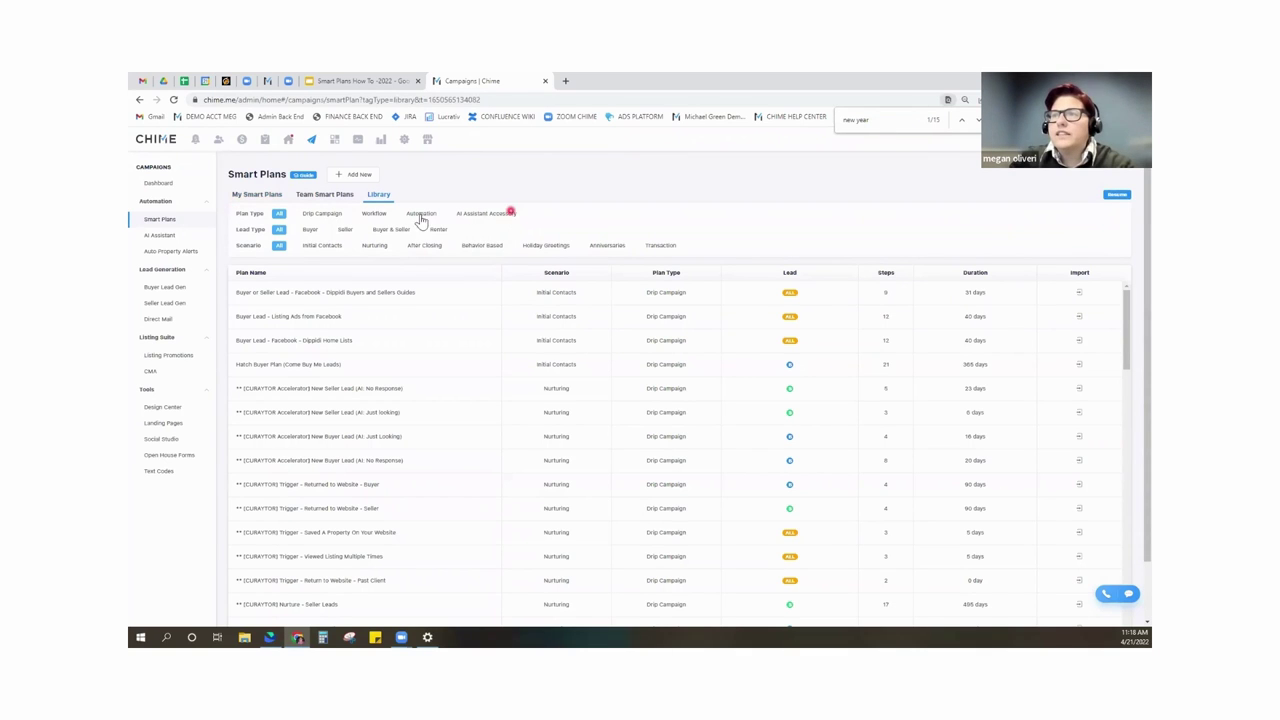
# Filter the smart plan library to drip campaigns for buyer leads in the Nurturing scenario and look through the plans.
pyautogui.click(316, 216)
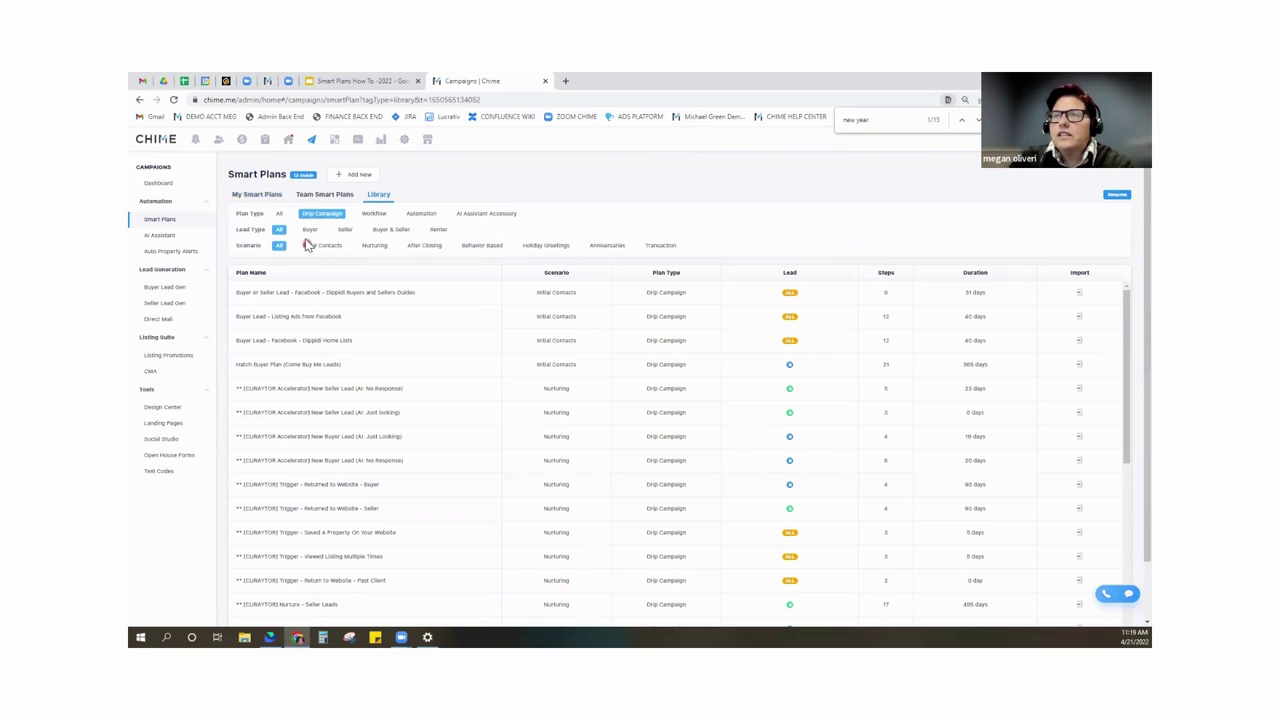
pyautogui.click(310, 229)
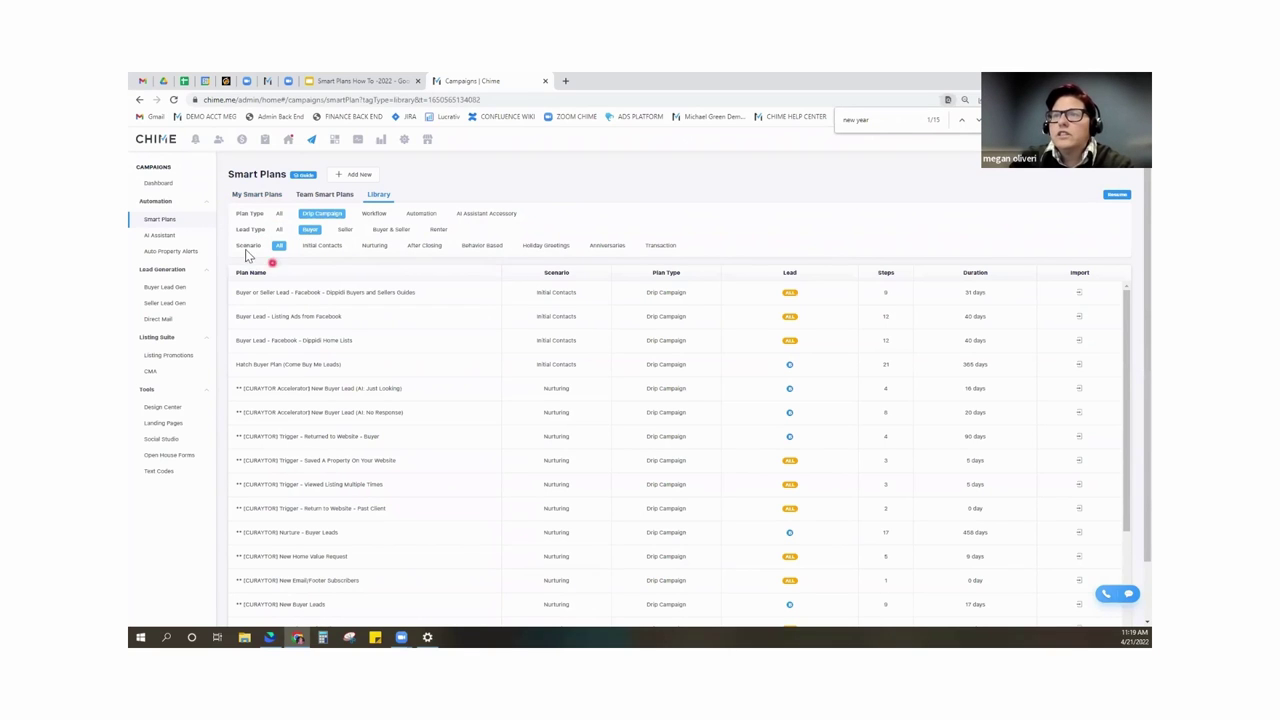
pyautogui.click(374, 247)
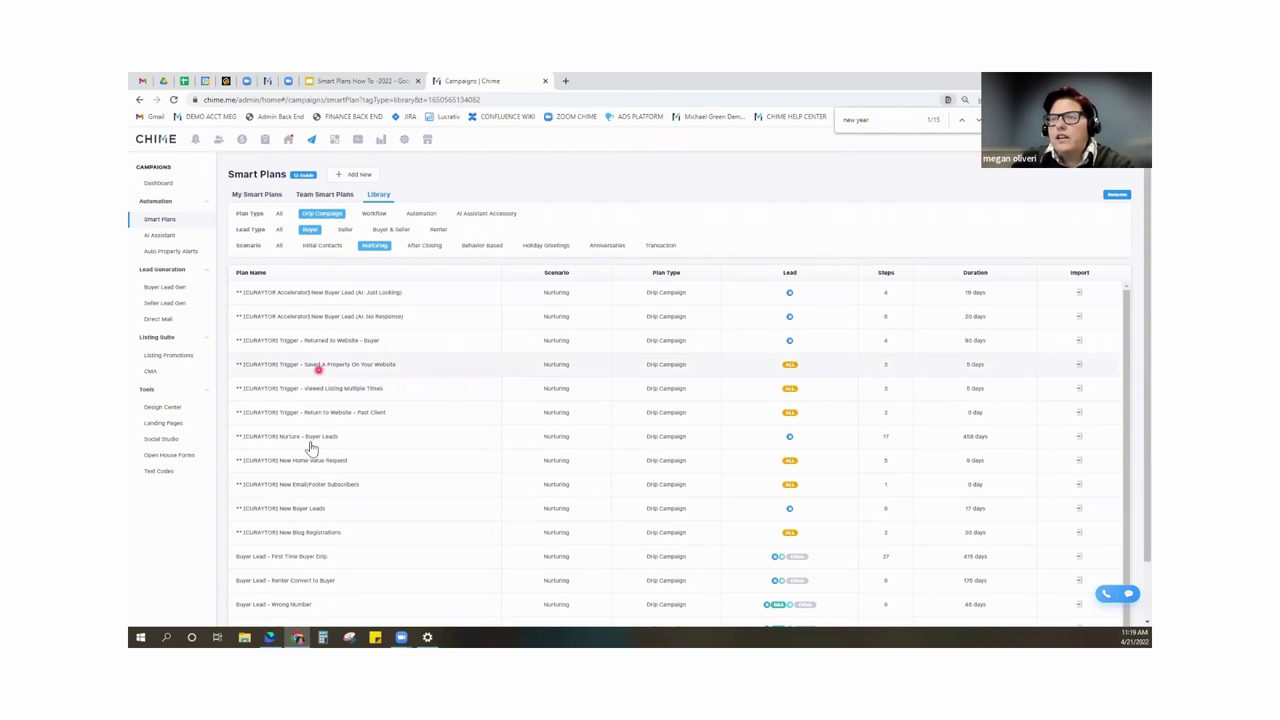
pyautogui.scroll(-2, 315, 480)
pyautogui.scroll(2, 300, 480)
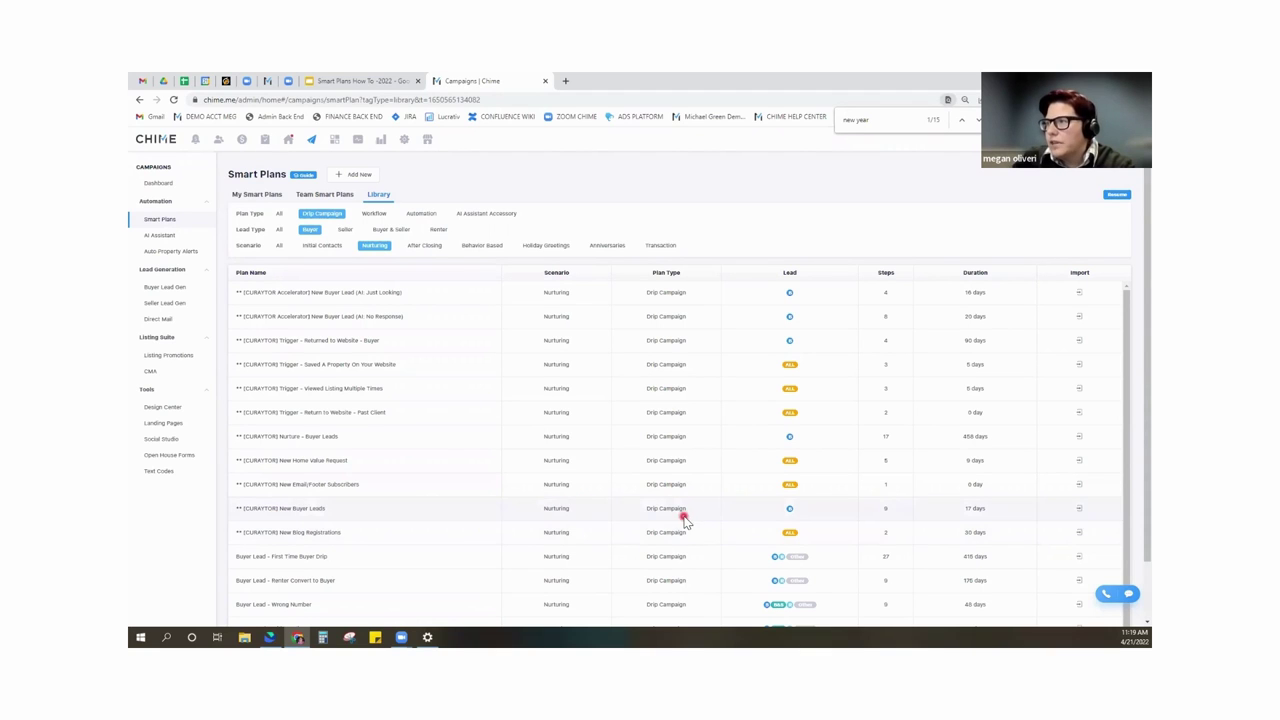
# Open the "** [CURAYTOR] New Buyer Leads" plan for import and set it to auto-pause when the lead responds or reaches out.
pyautogui.moveTo(790, 512)
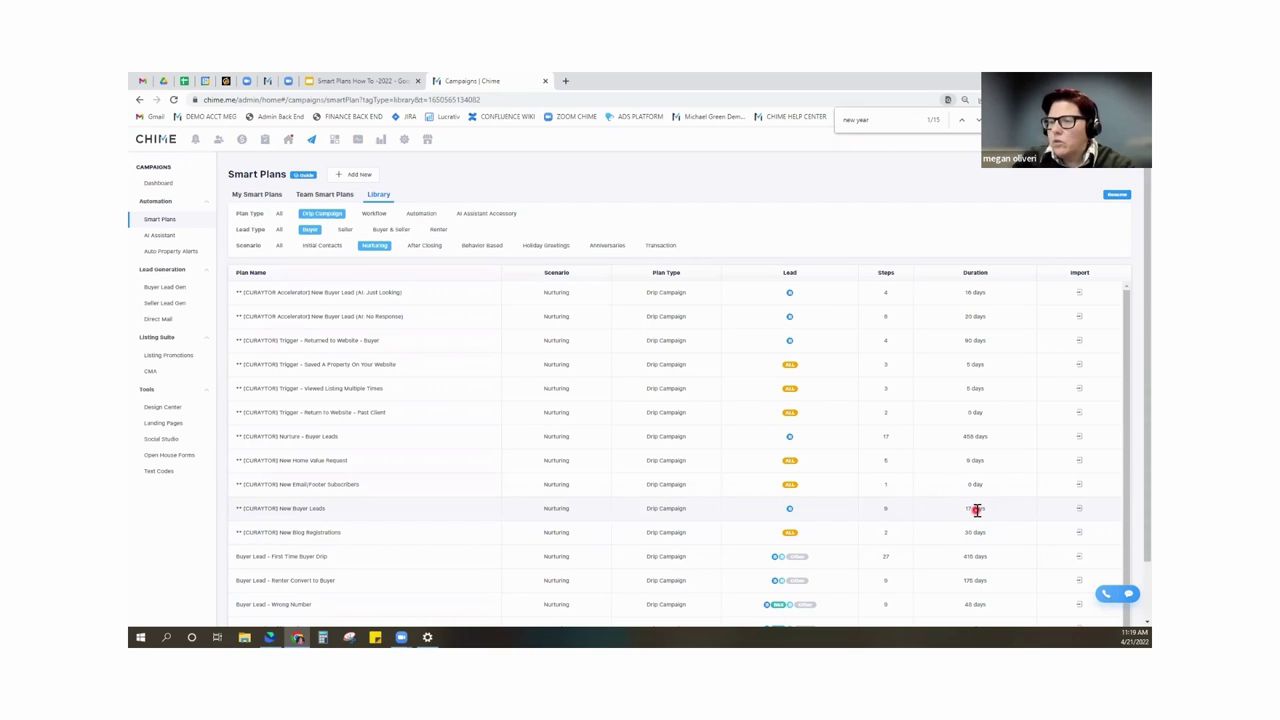
pyautogui.click(1079, 511)
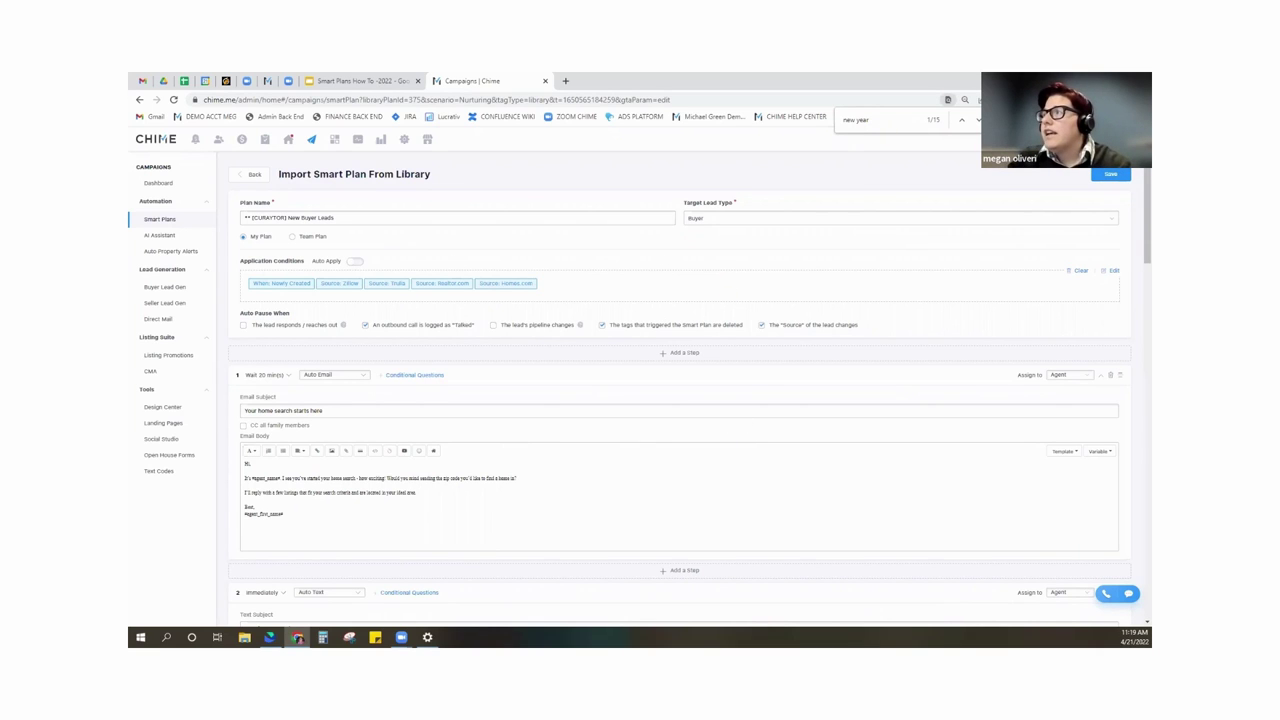
pyautogui.click(993, 119)
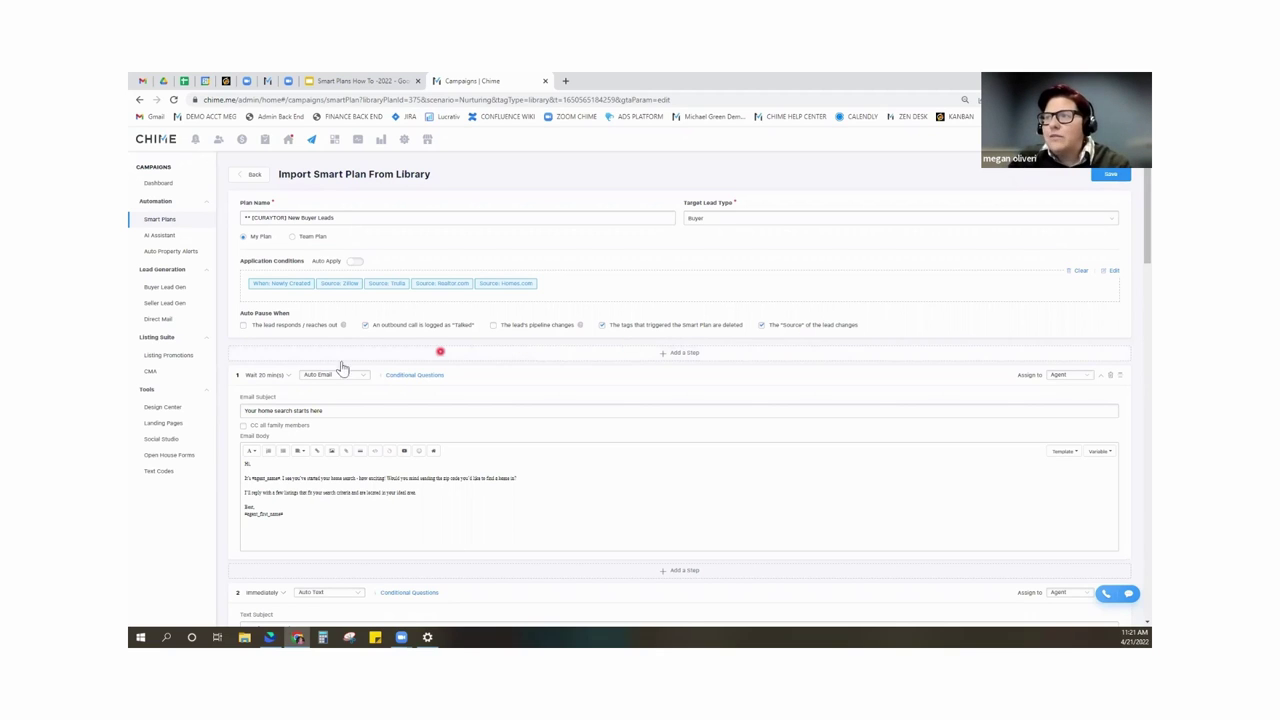
pyautogui.click(243, 329)
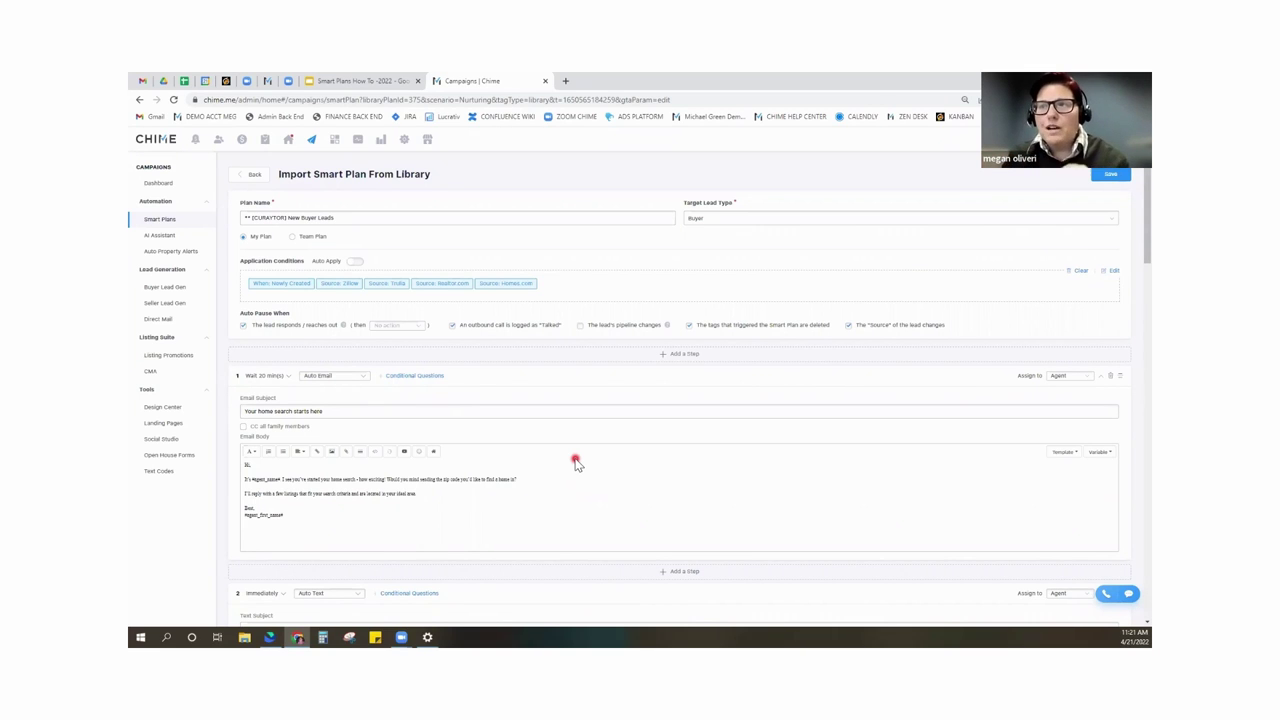
# Look through all steps of the plan and check the variable and template choices for the first email's body.
pyautogui.scroll(-15, 576, 463)
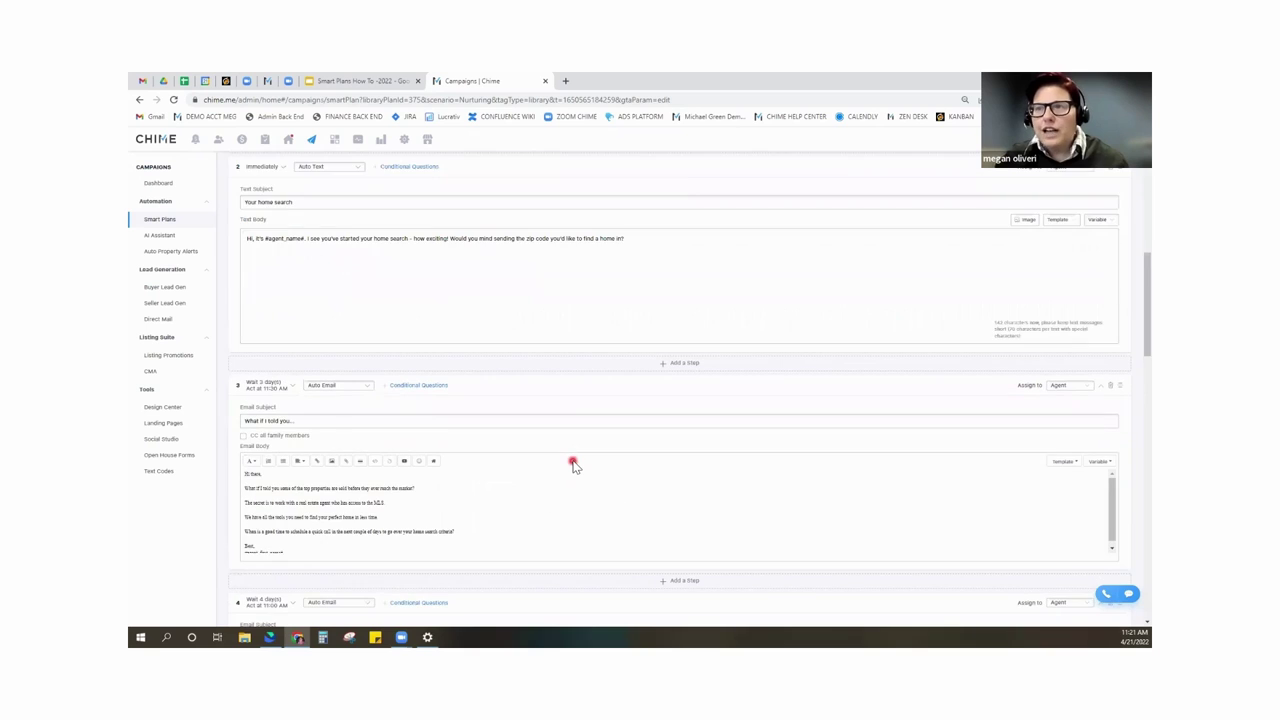
pyautogui.scroll(-10, 573, 465)
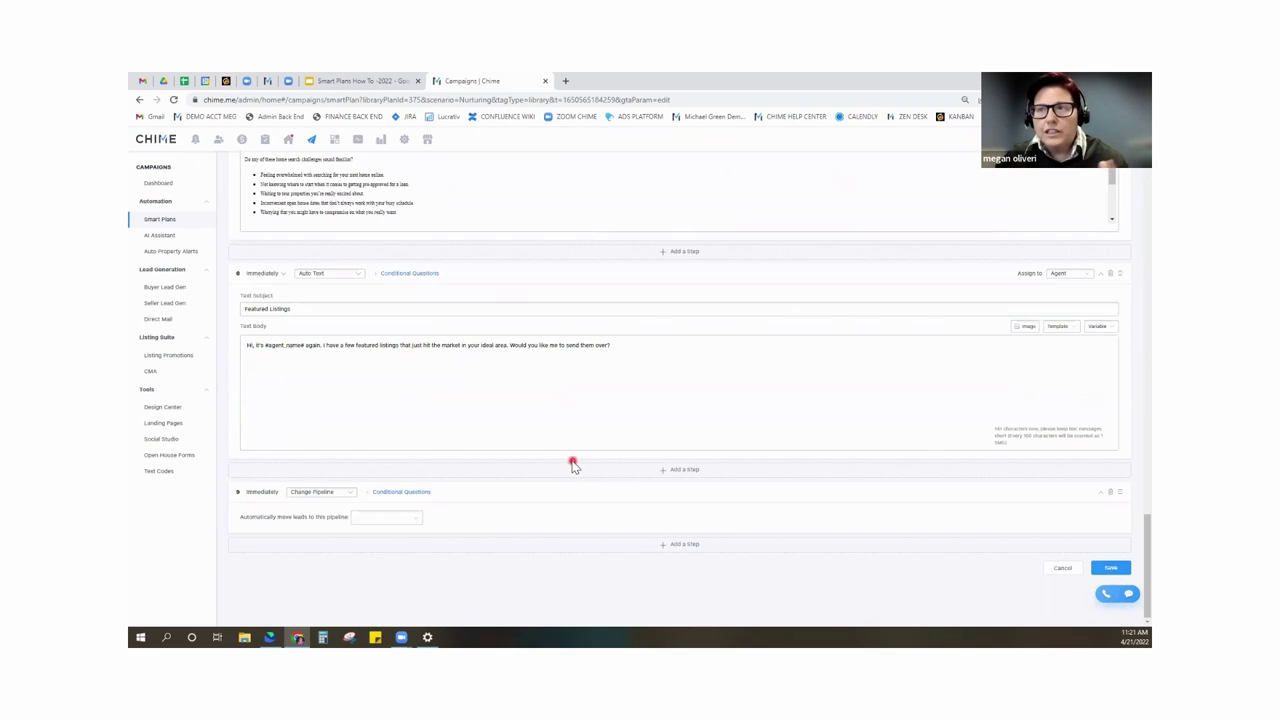
pyautogui.scroll(20, 572, 466)
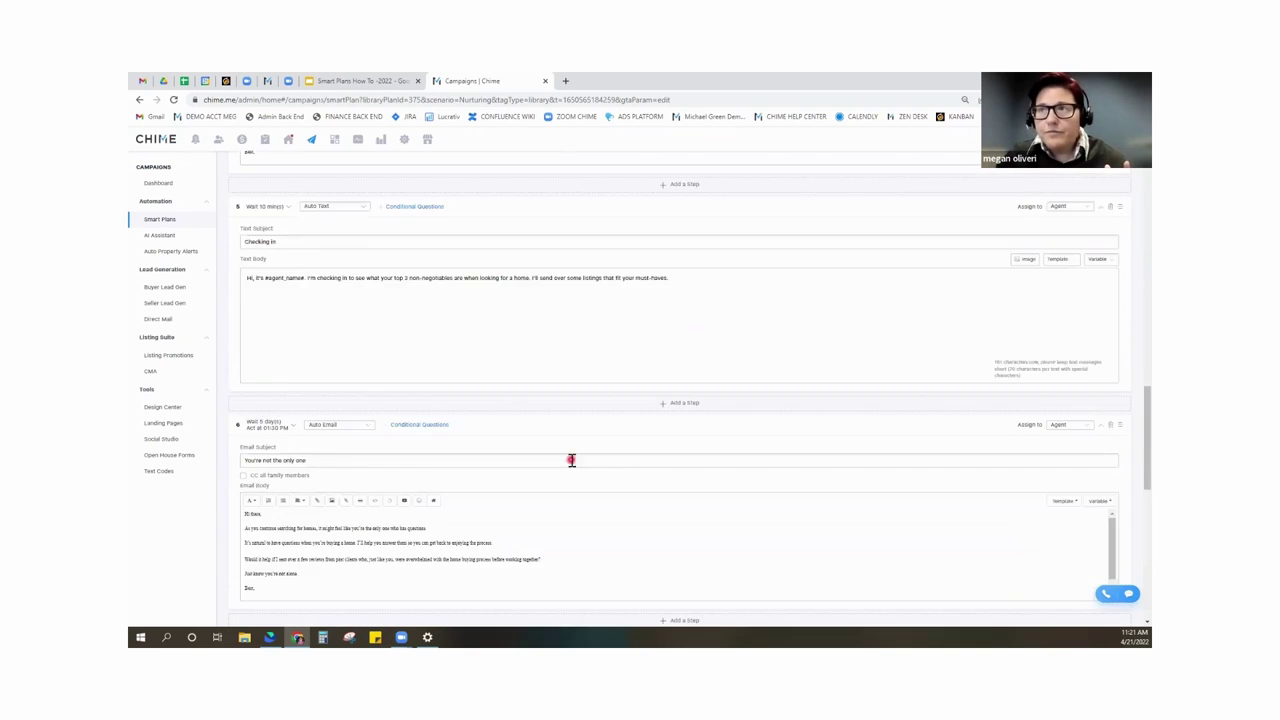
pyautogui.scroll(5, 570, 459)
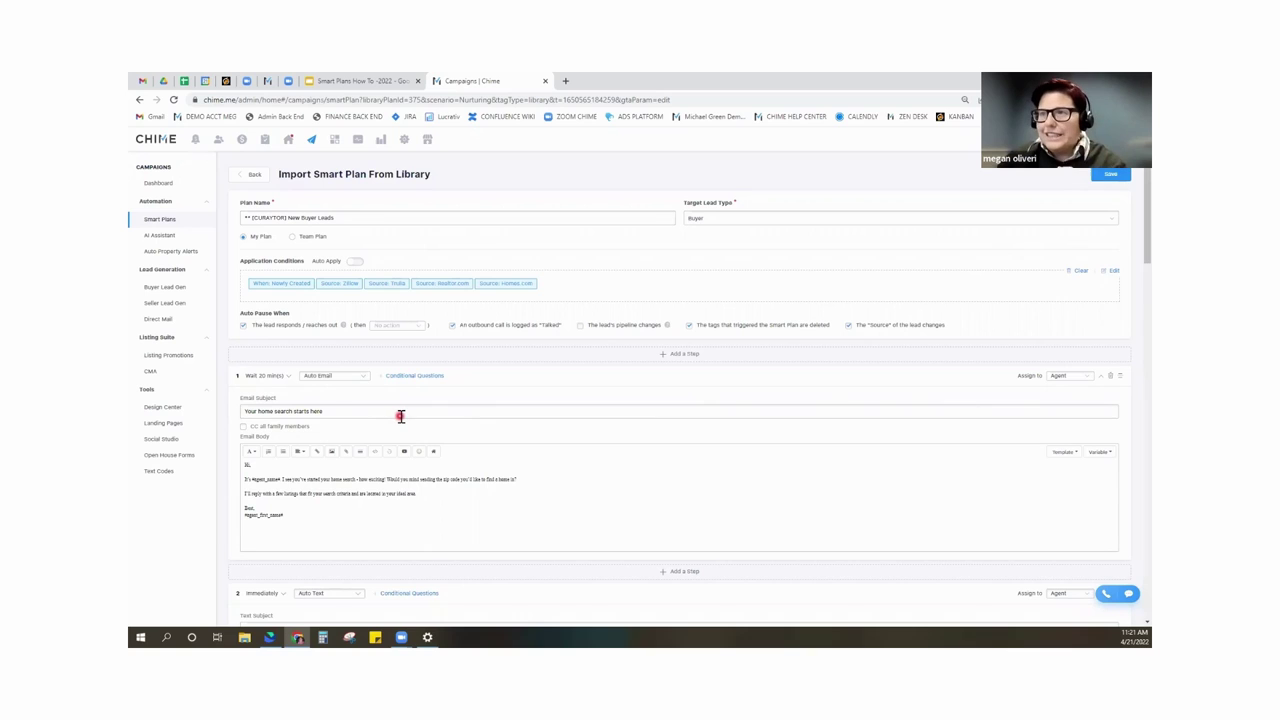
pyautogui.scroll(-1, 398, 415)
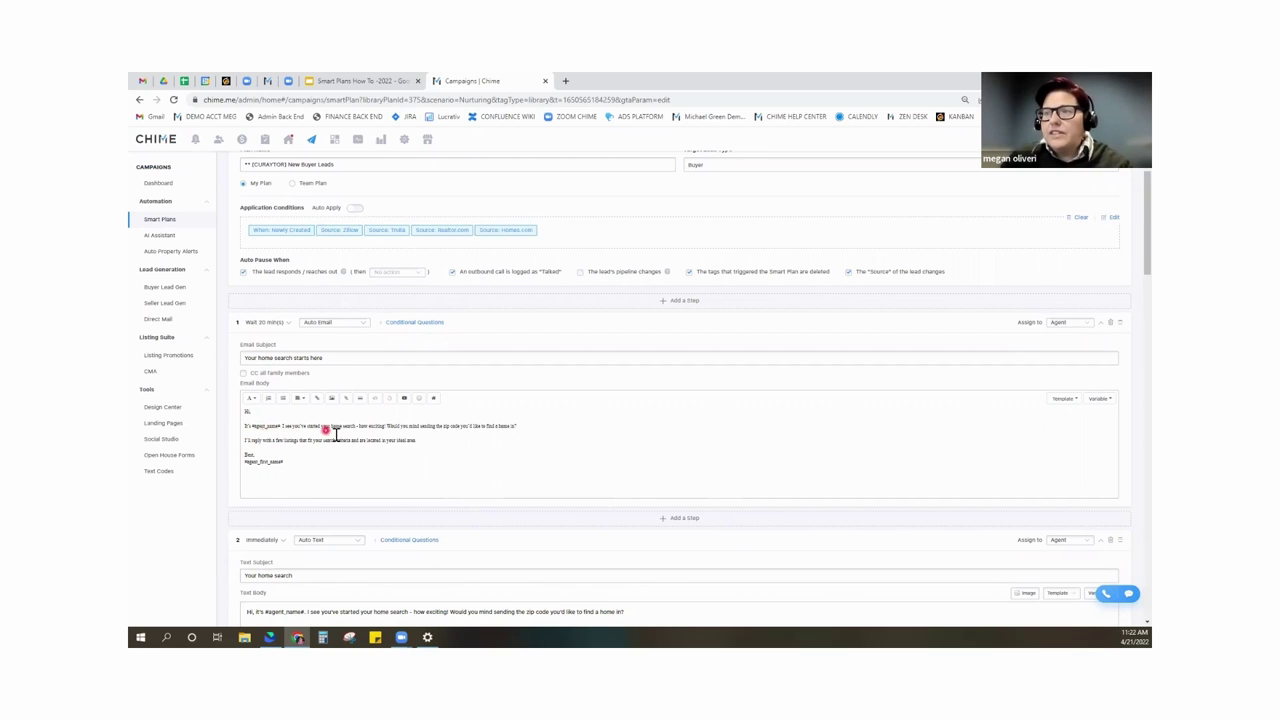
pyautogui.click(1100, 399)
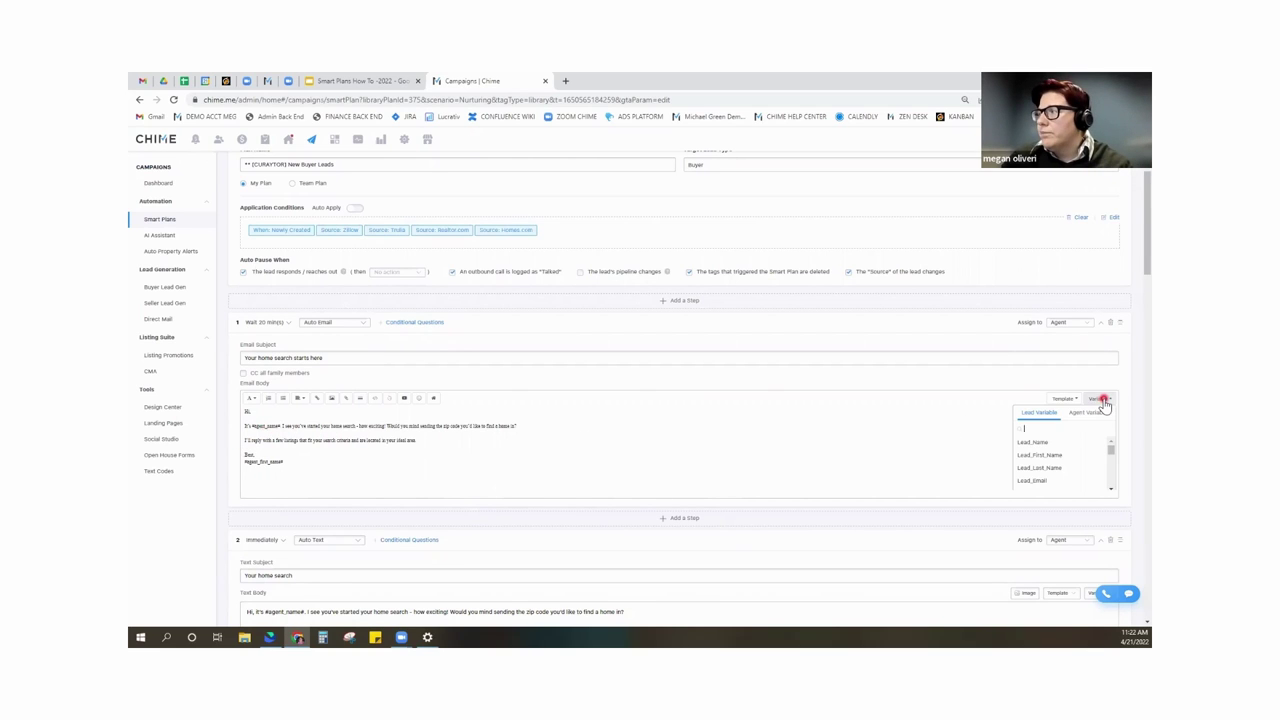
pyautogui.click(1102, 400)
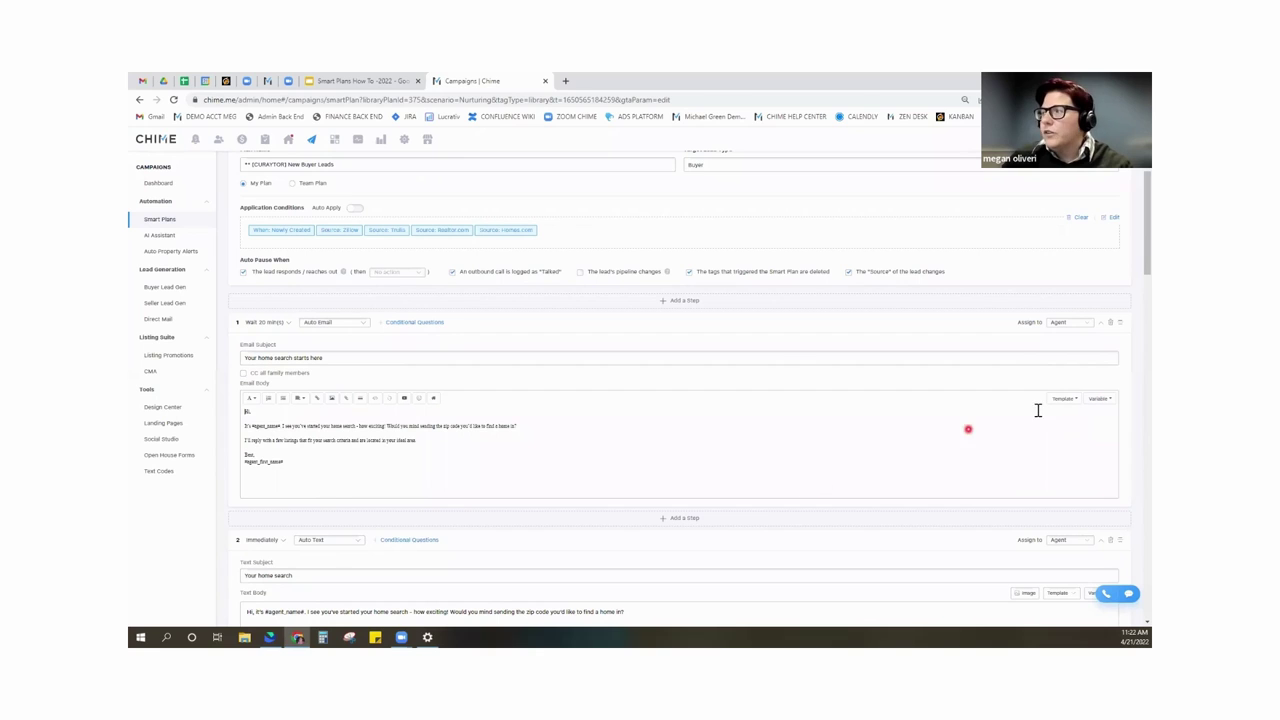
pyautogui.click(1075, 400)
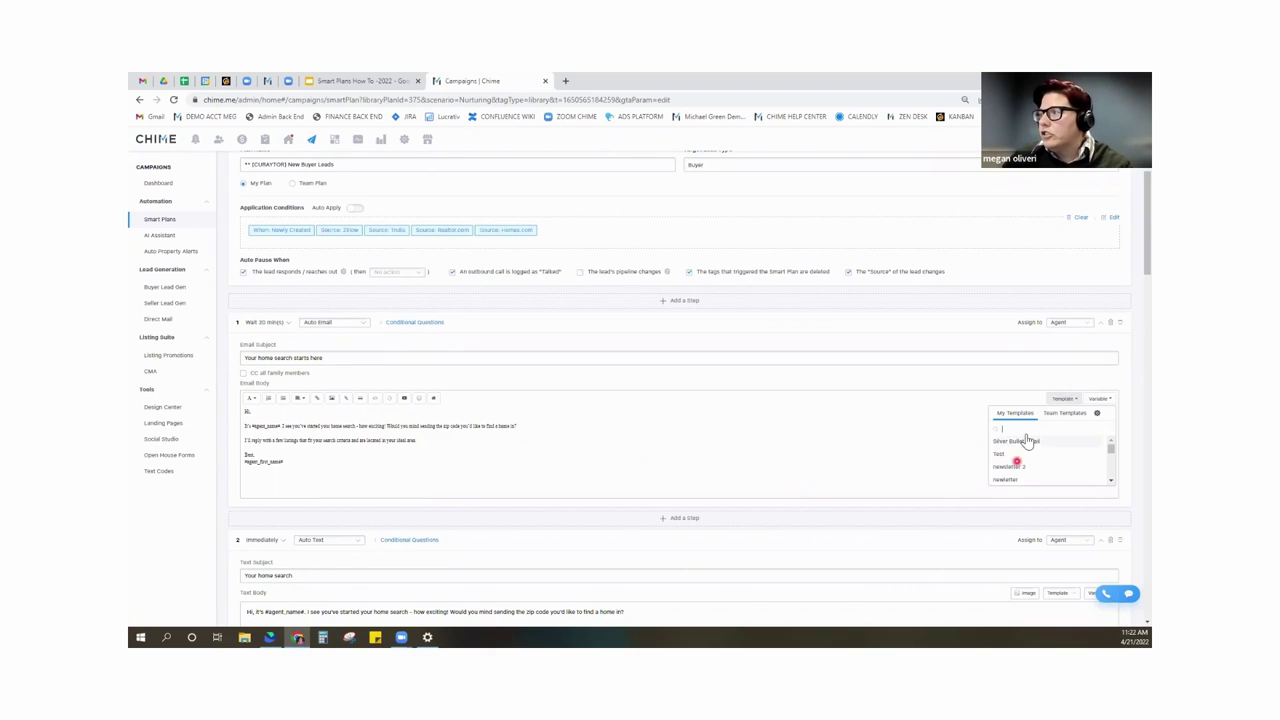
pyautogui.click(1066, 398)
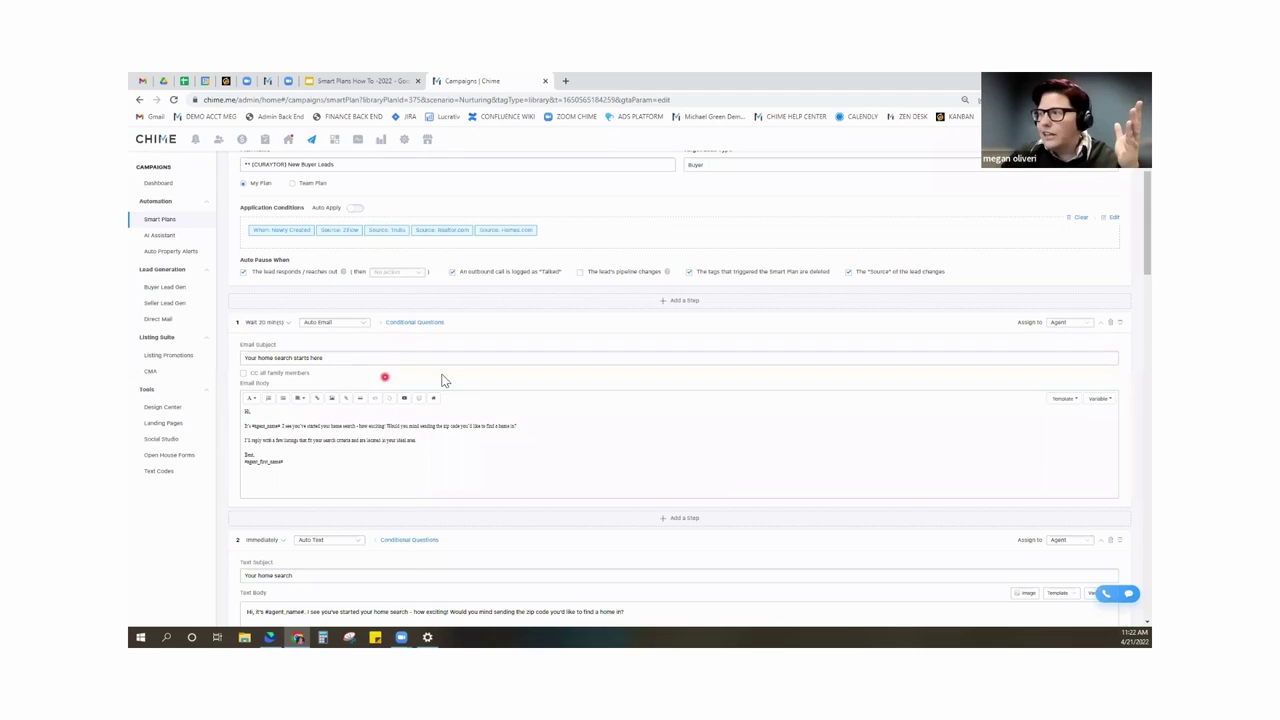
# Examine the message content, step types and wait times of the plan's first five steps.
pyautogui.scroll(-5, 444, 378)
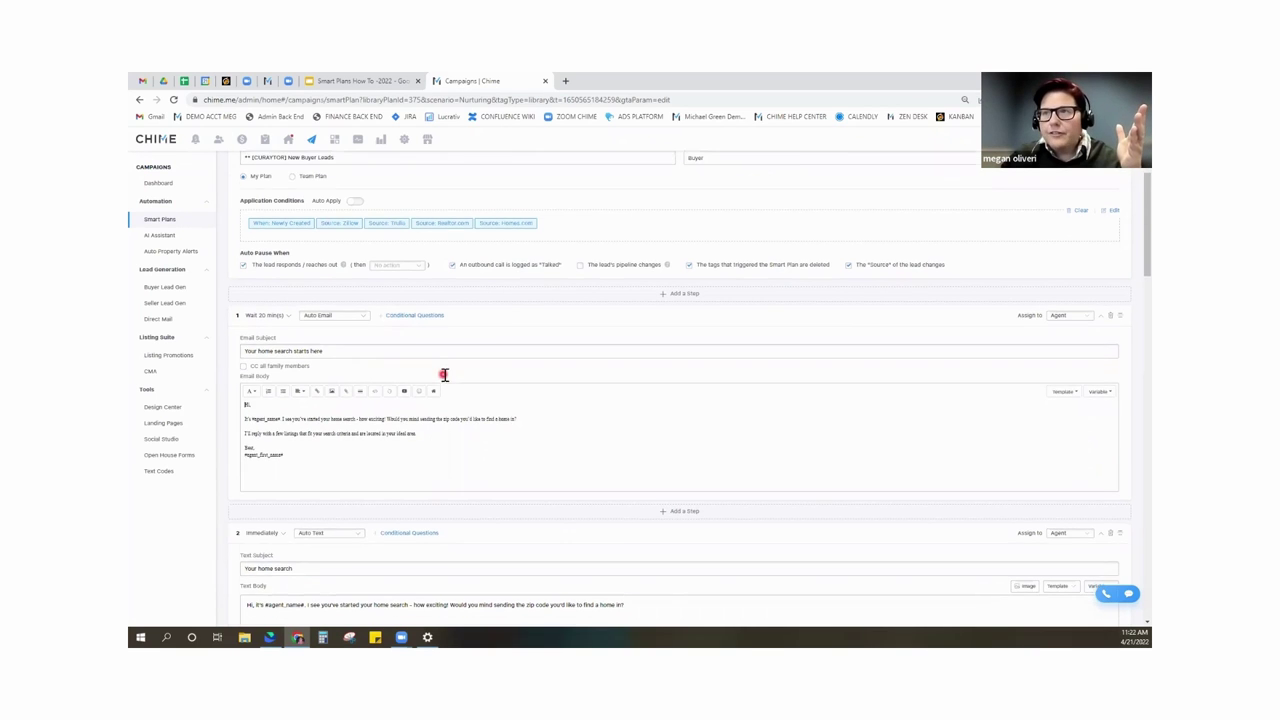
pyautogui.scroll(2, 417, 257)
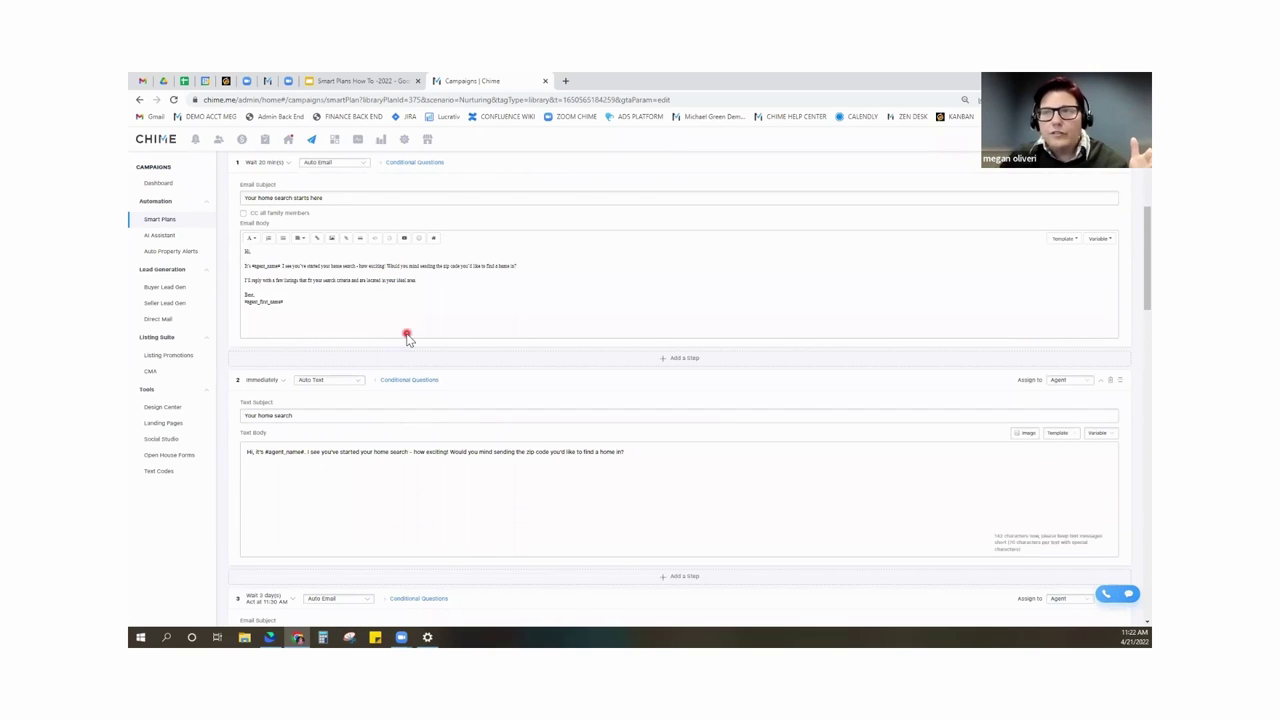
pyautogui.click(534, 266)
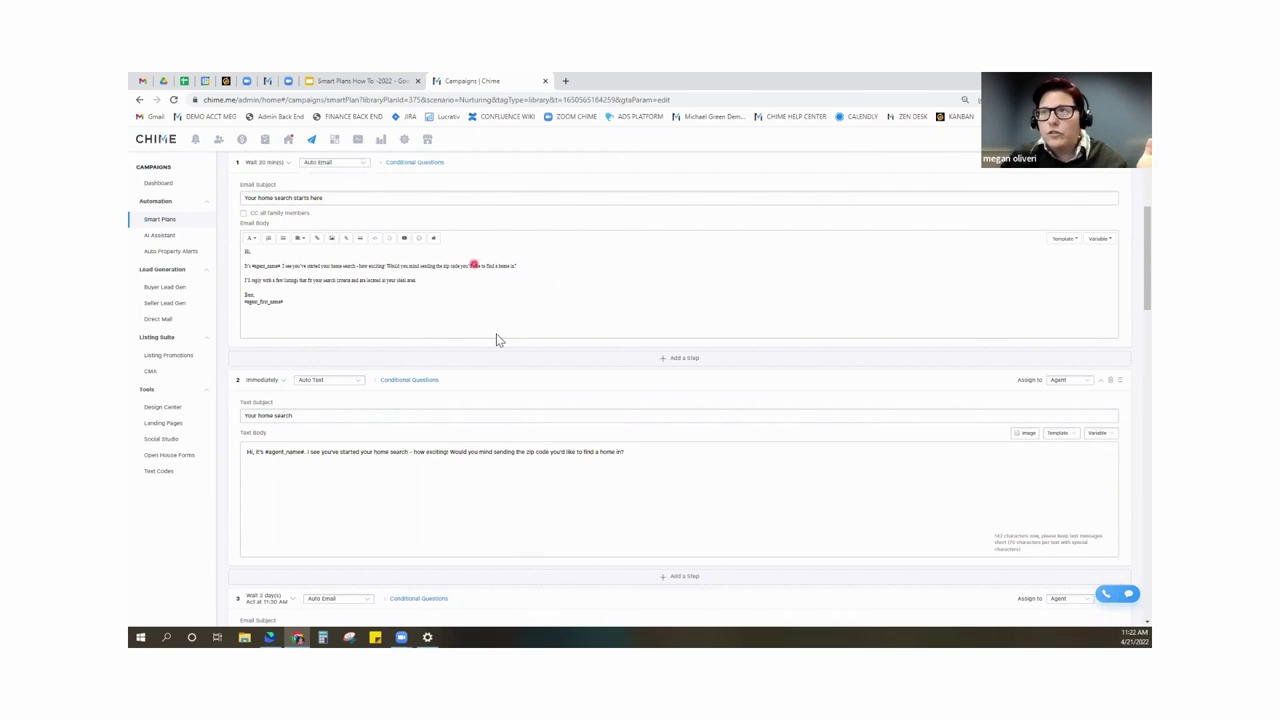
pyautogui.scroll(1, 254, 271)
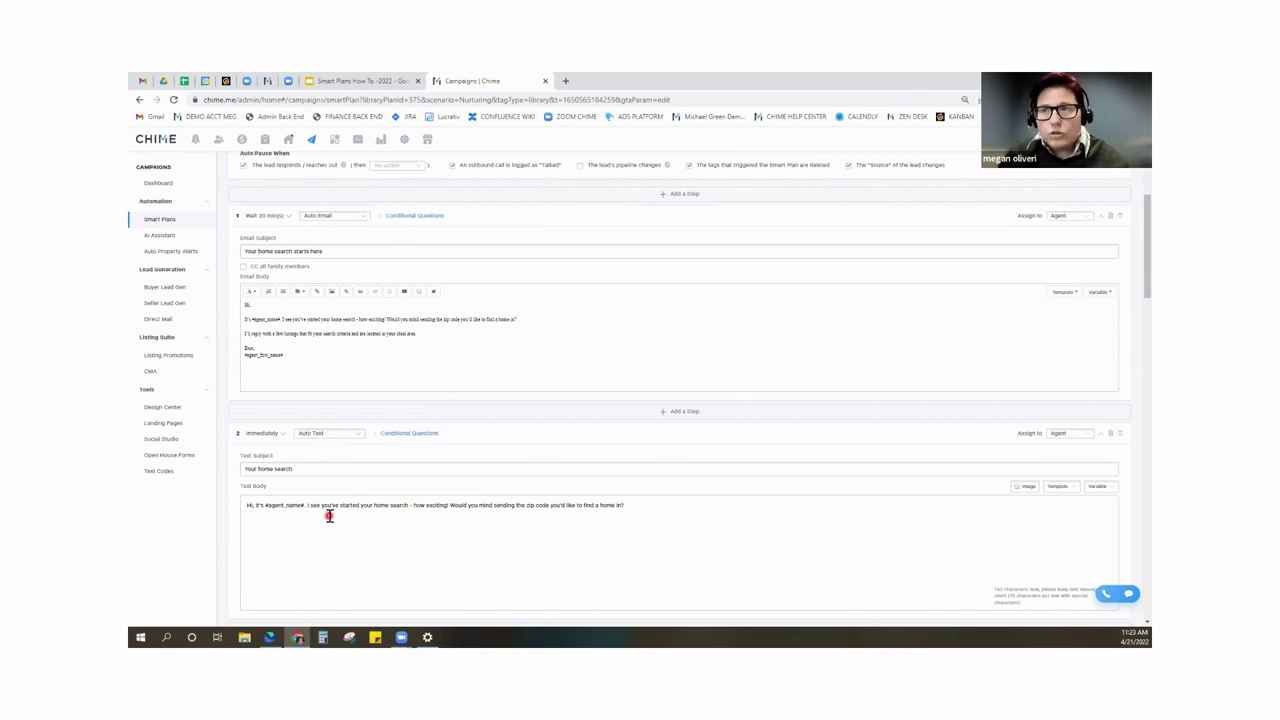
pyautogui.scroll(-2, 326, 514)
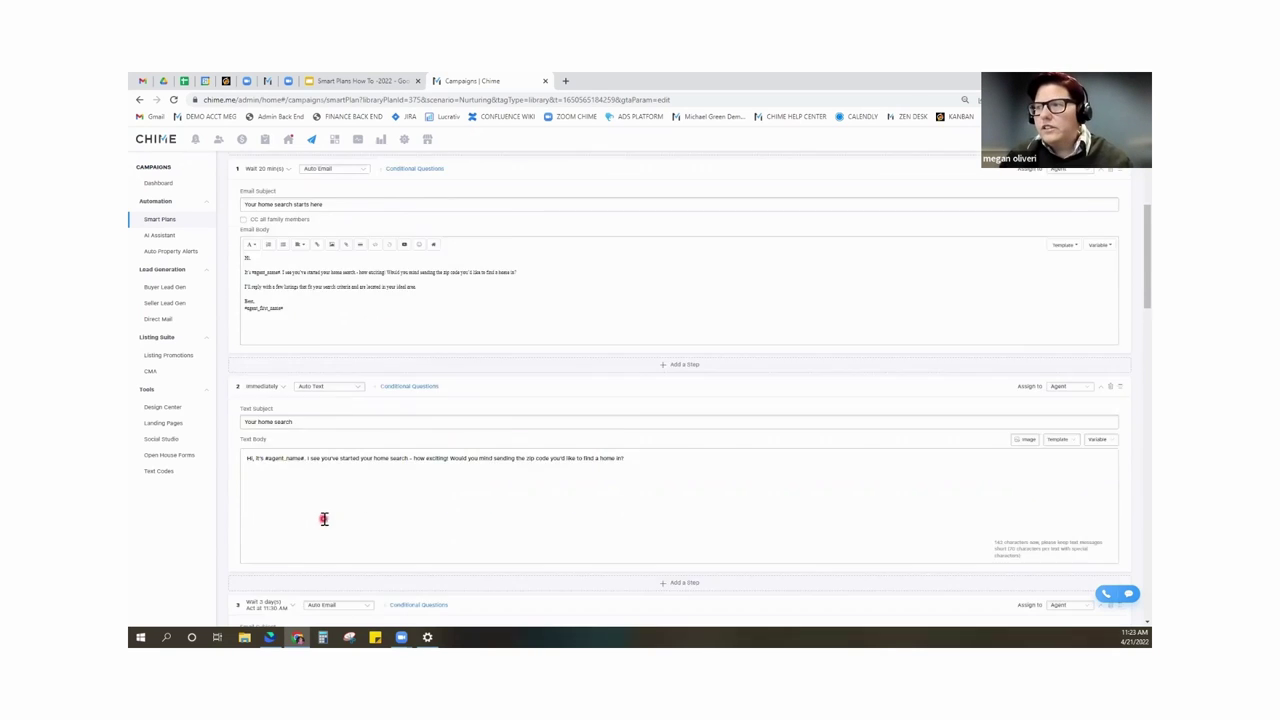
pyautogui.scroll(-5, 325, 469)
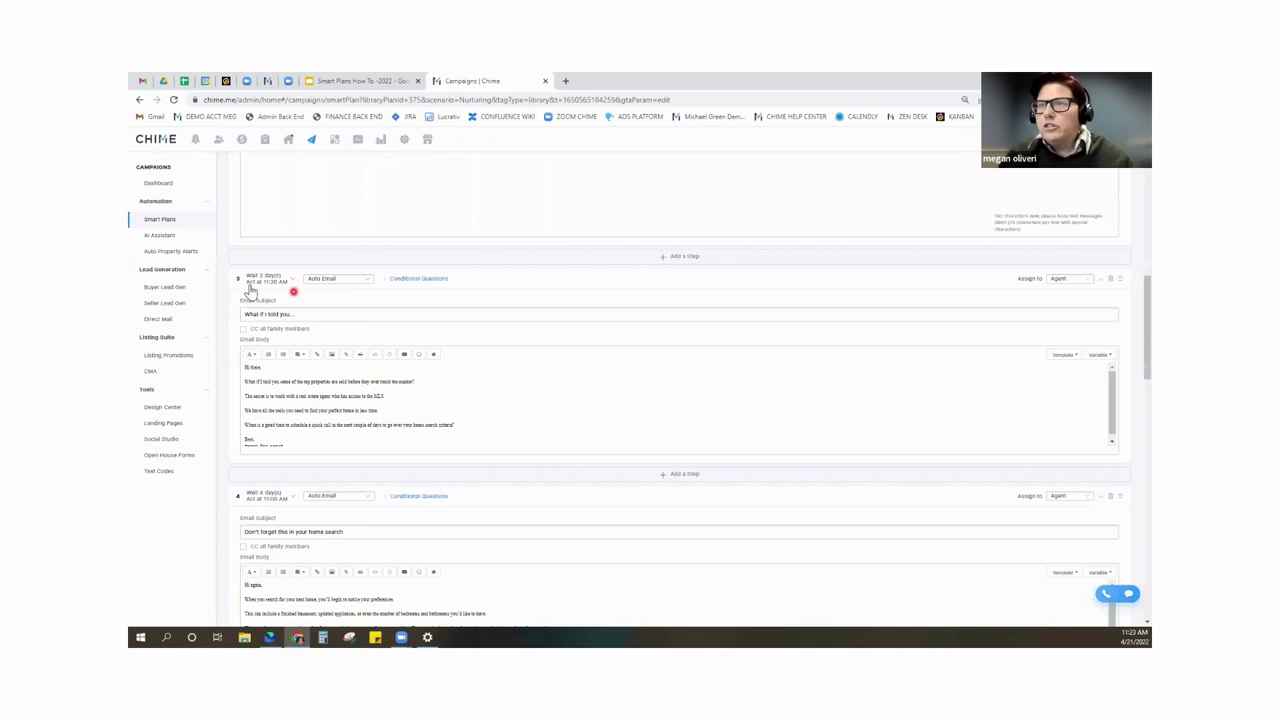
pyautogui.scroll(-1, 310, 458)
pyautogui.scroll(-3, 307, 456)
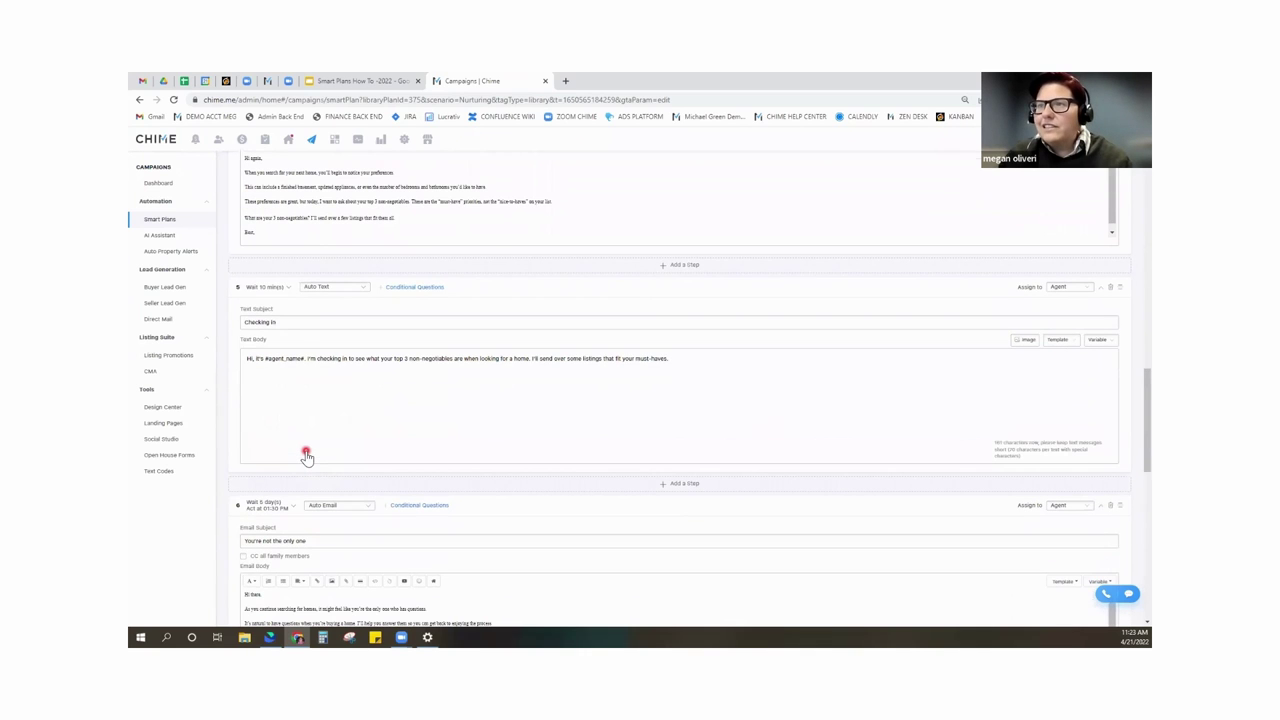
# Set the wait before step 6, the "You're not the only one" auto email, to 10 days.
pyautogui.scroll(-3, 307, 456)
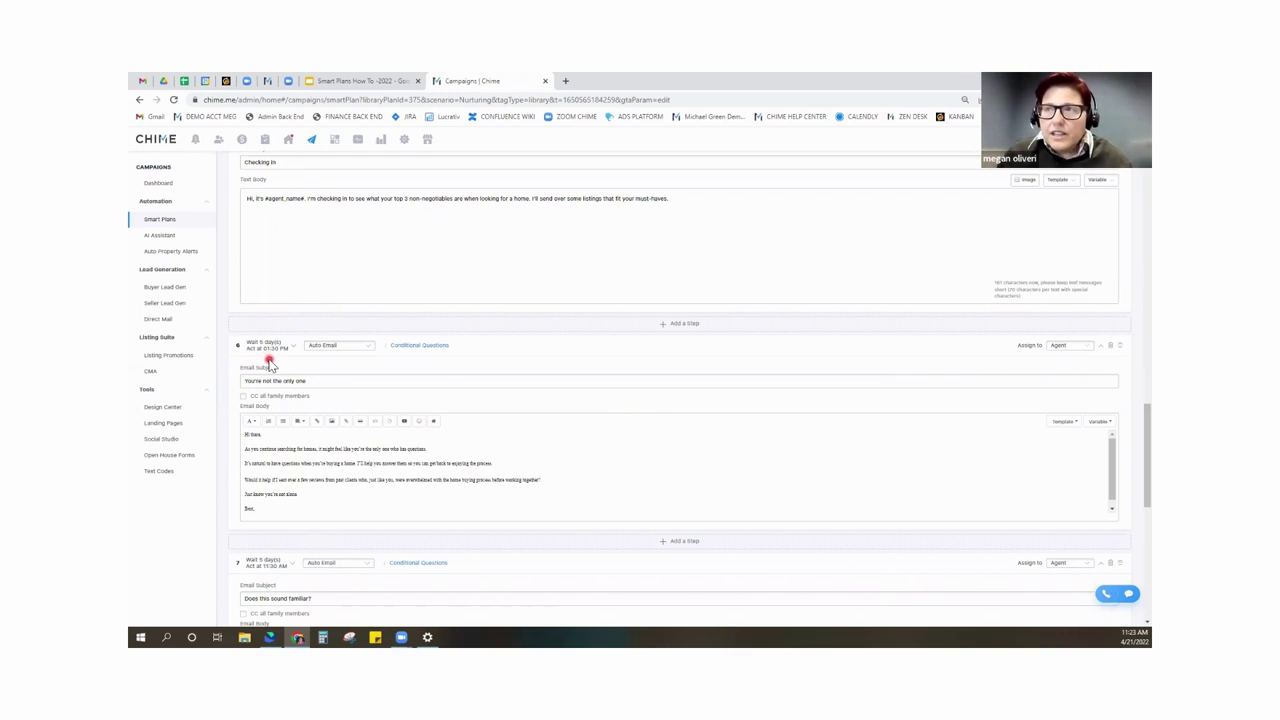
pyautogui.scroll(2, 268, 363)
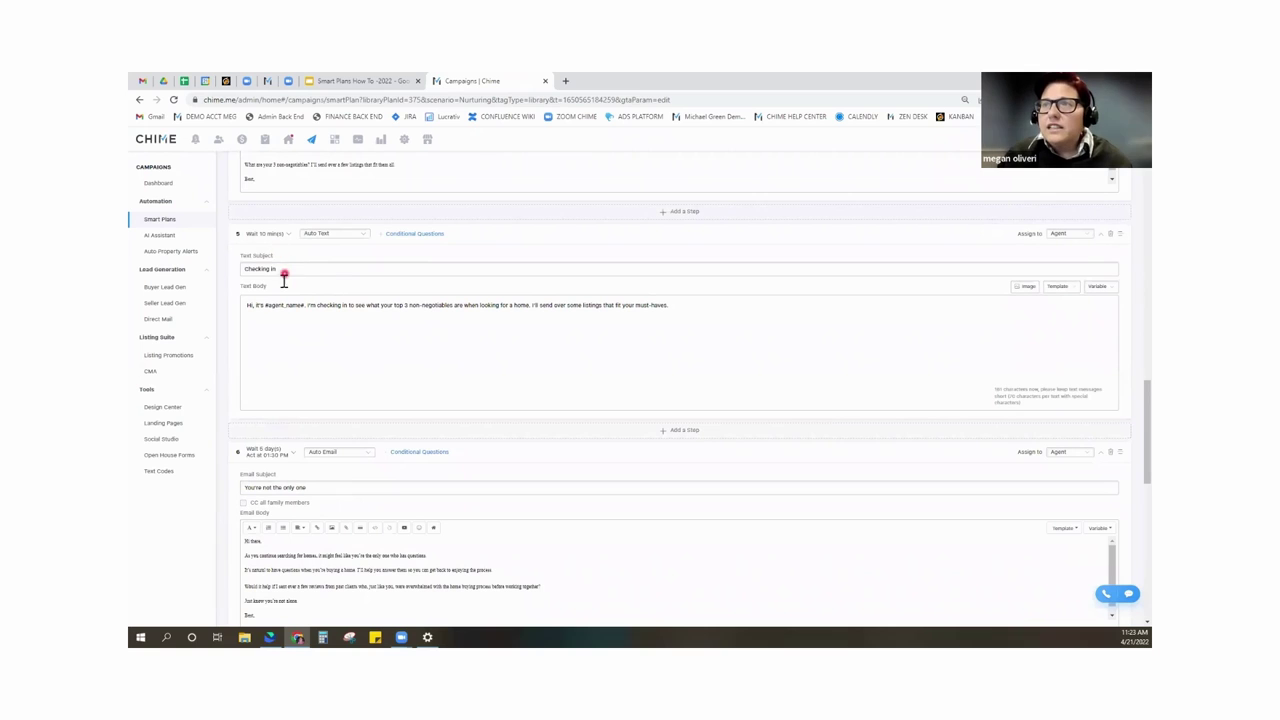
pyautogui.click(292, 454)
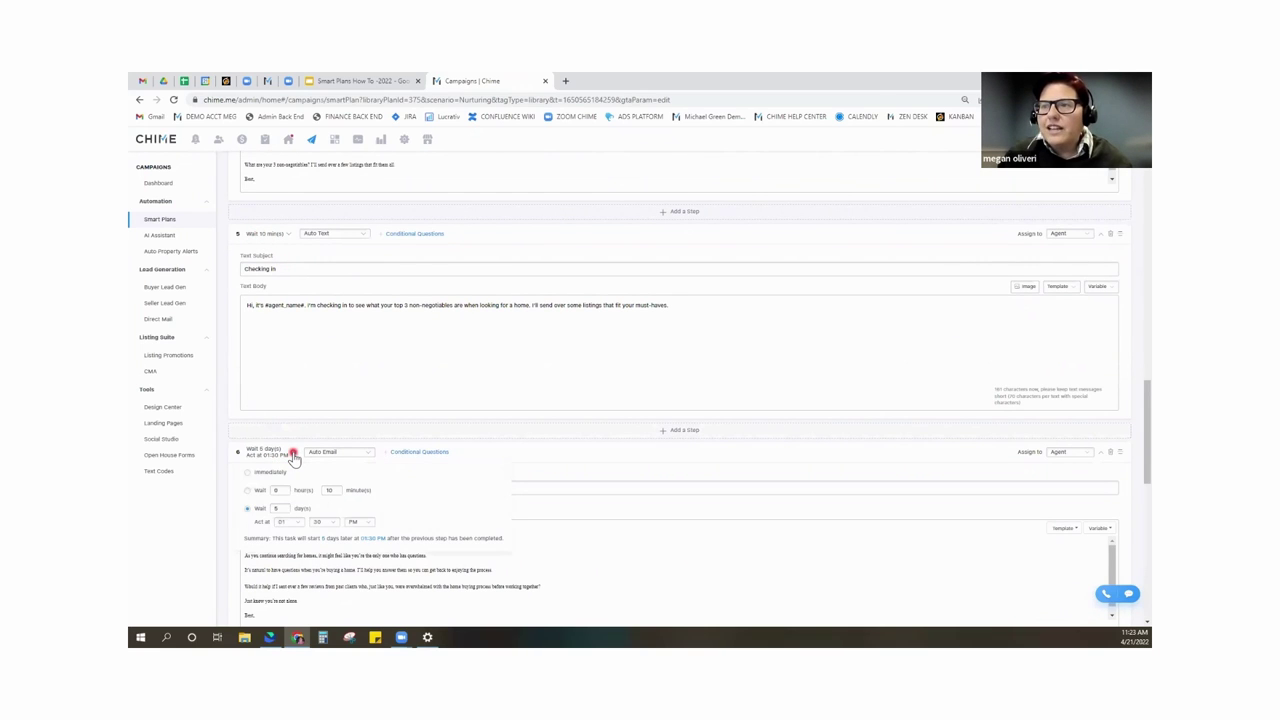
pyautogui.click(281, 512)
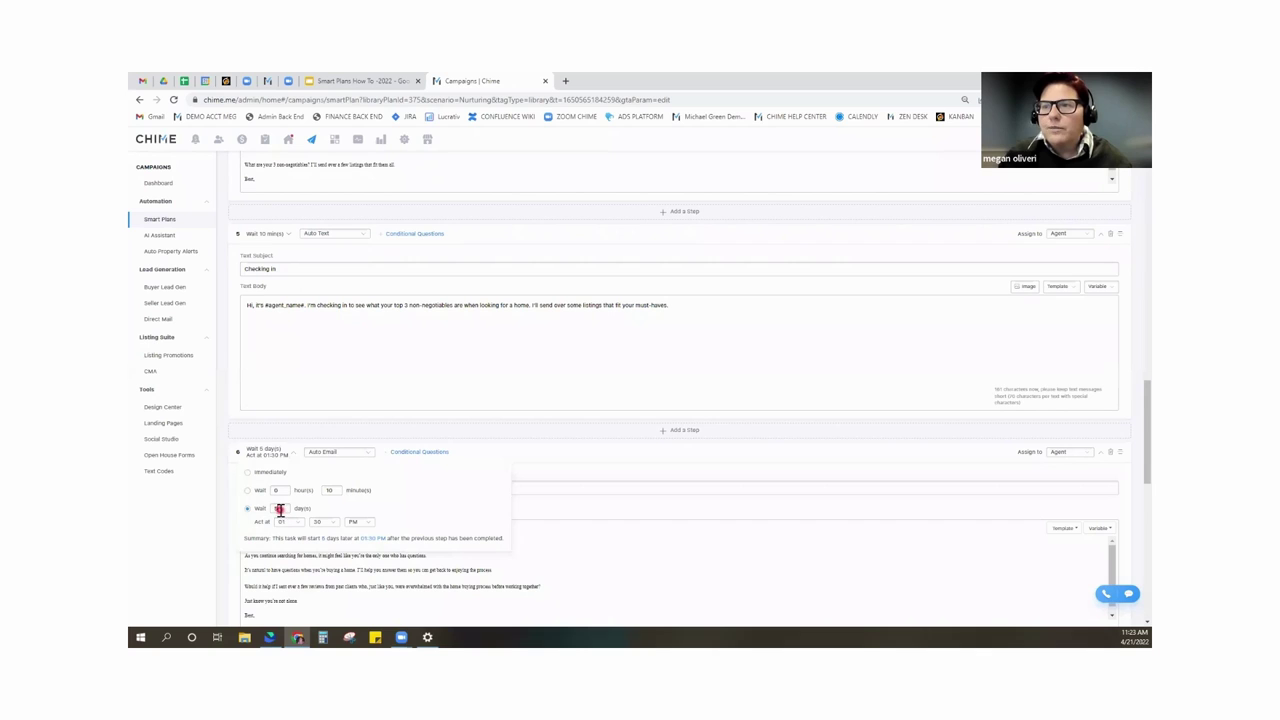
pyautogui.write('10')
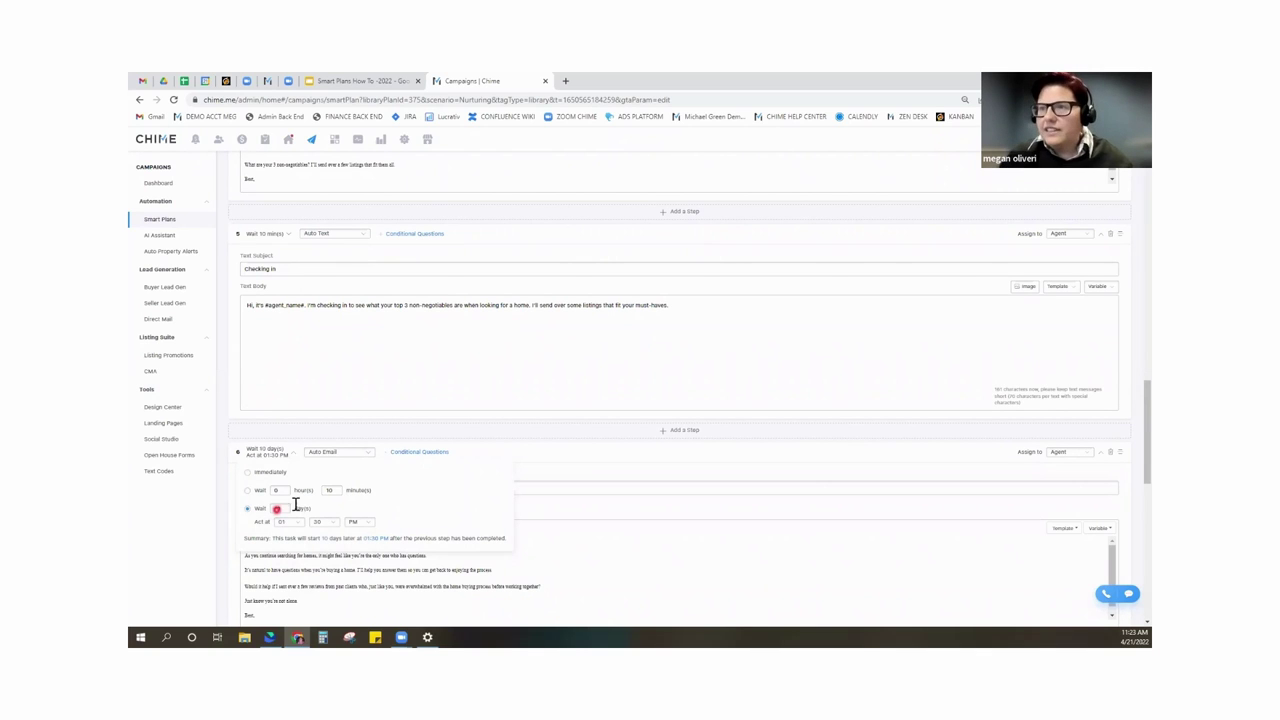
pyautogui.click(587, 453)
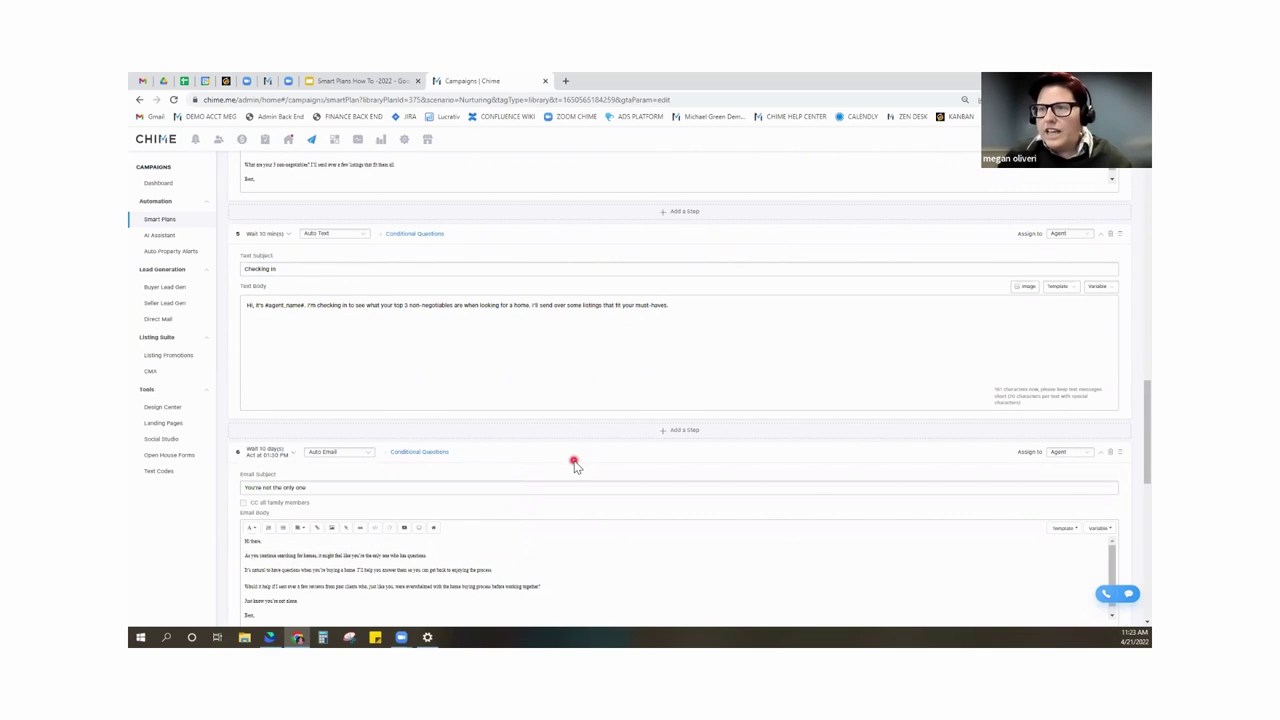
# Check the plan's remaining steps, then select and copy the full plan name.
pyautogui.scroll(-1, 575, 466)
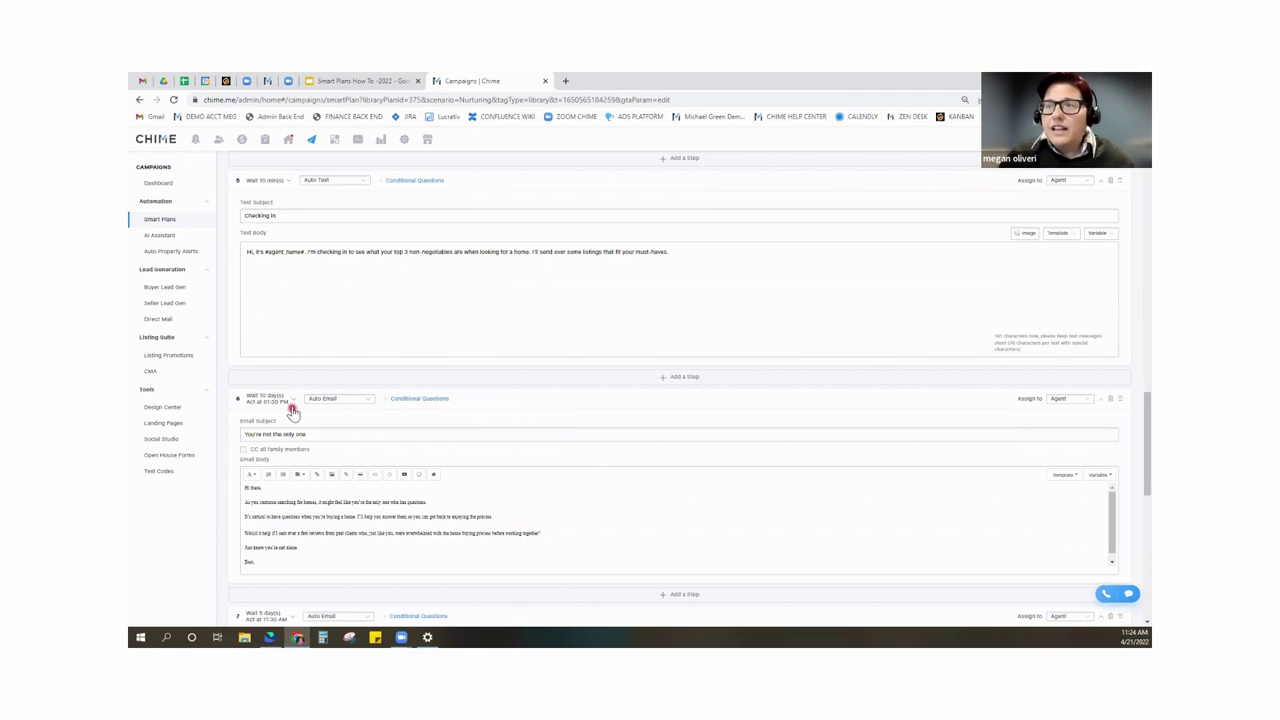
pyautogui.scroll(-3, 300, 445)
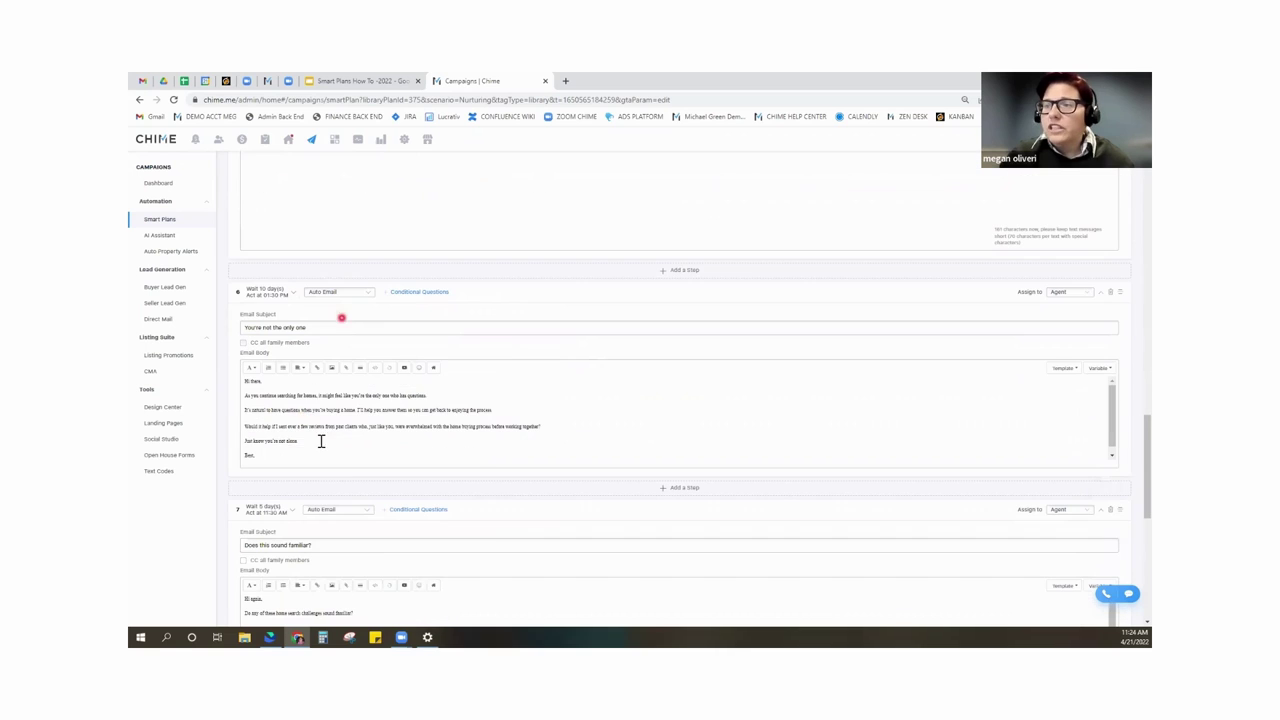
pyautogui.scroll(10, 790, 449)
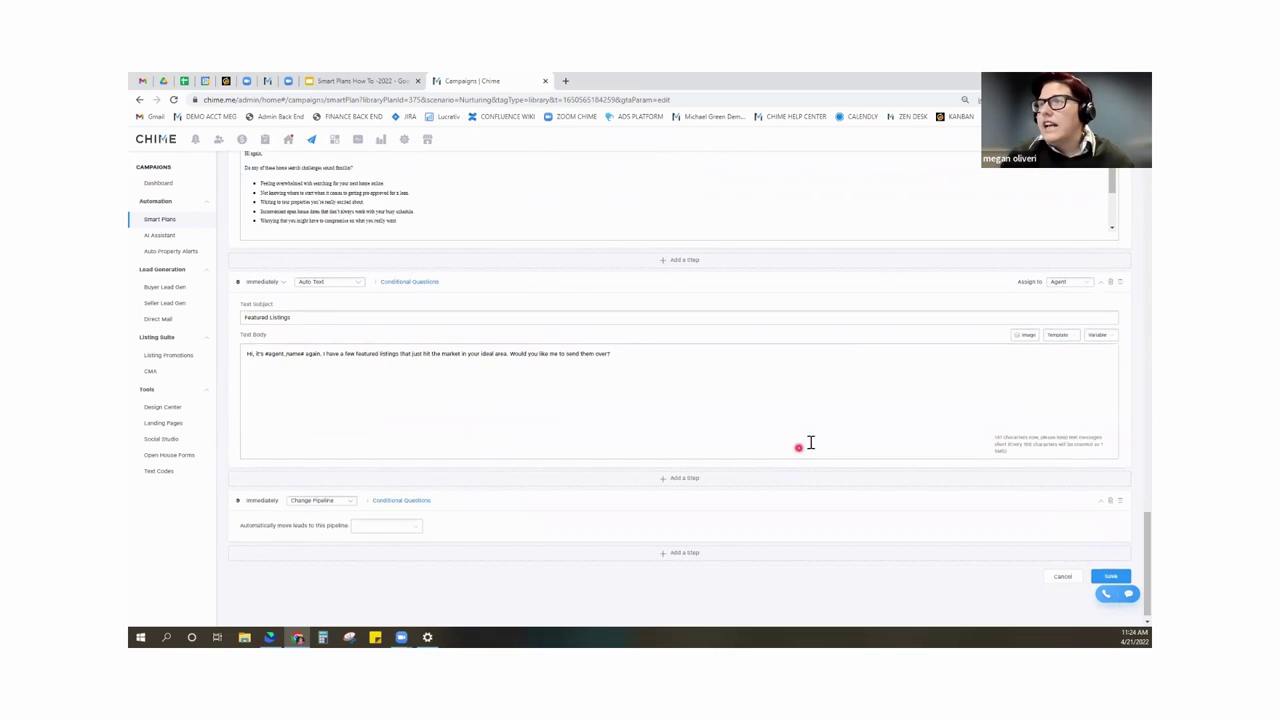
pyautogui.scroll(5, 813, 441)
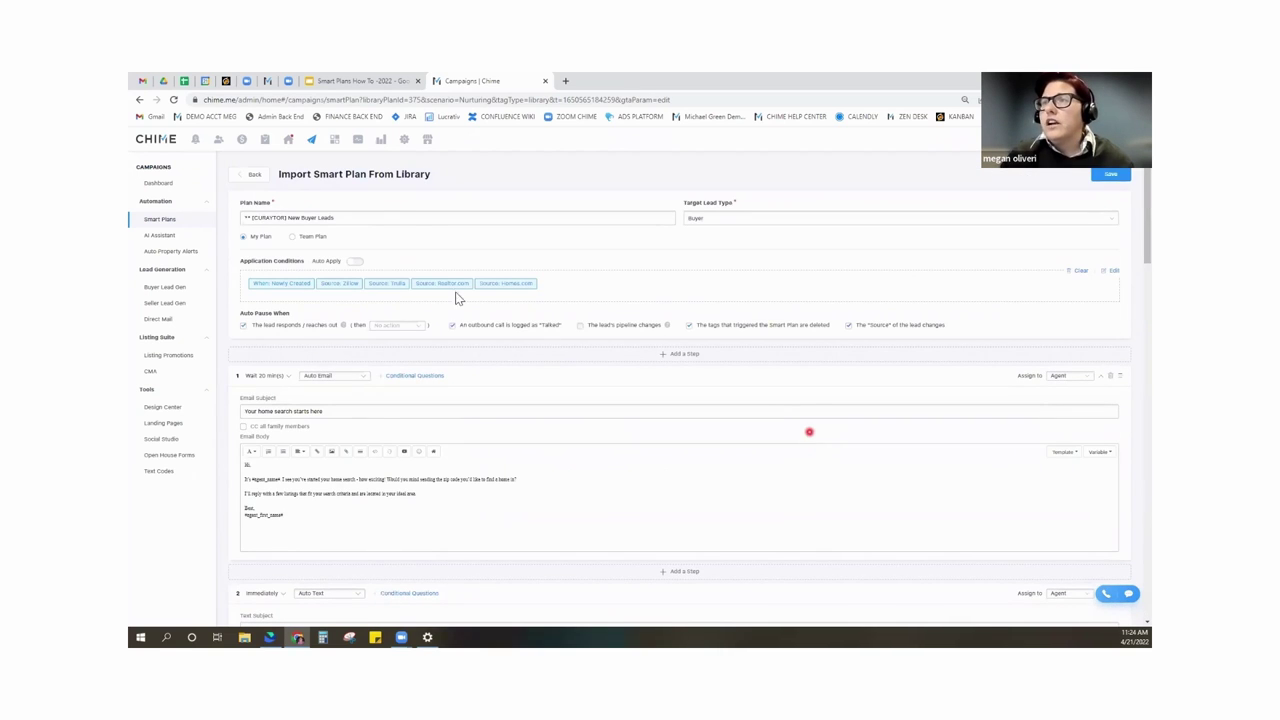
pyautogui.doubleClick(361, 217)
pyautogui.tripleClick(361, 217)
pyautogui.hotkey('ctrl', 'c')
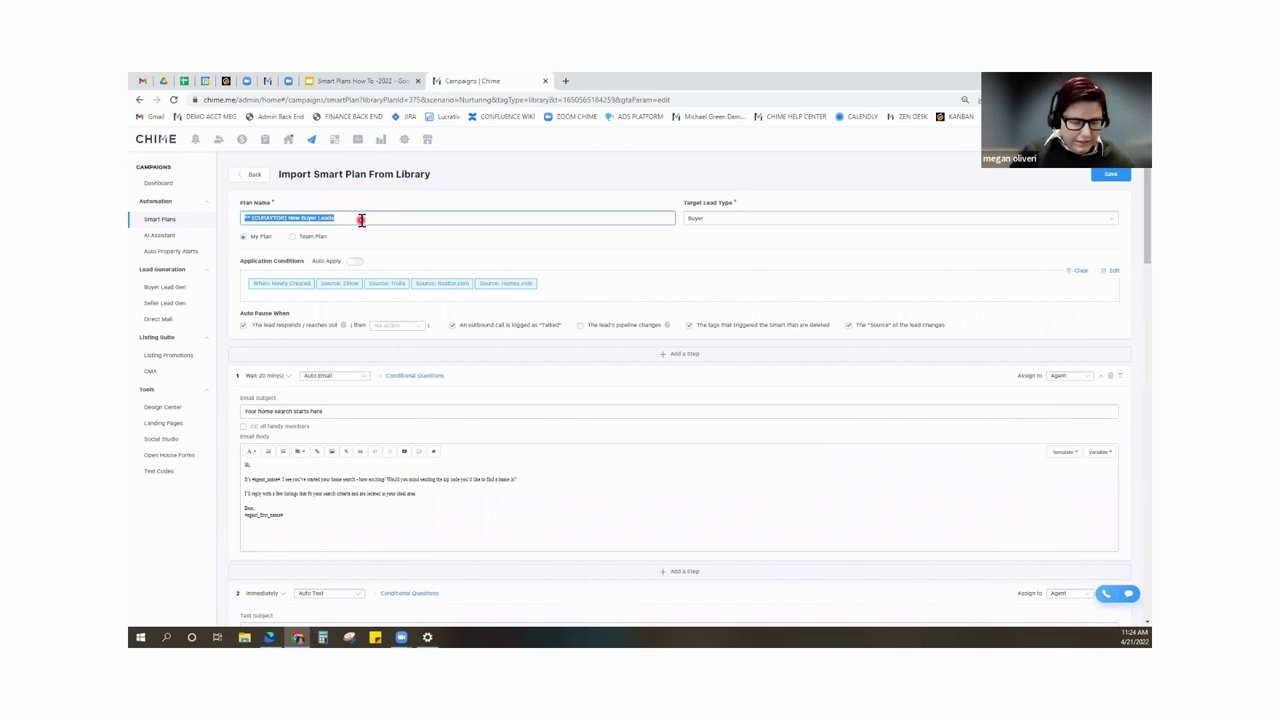
# Try to save the imported New Buyer Leads plan.
pyautogui.click(900, 484)
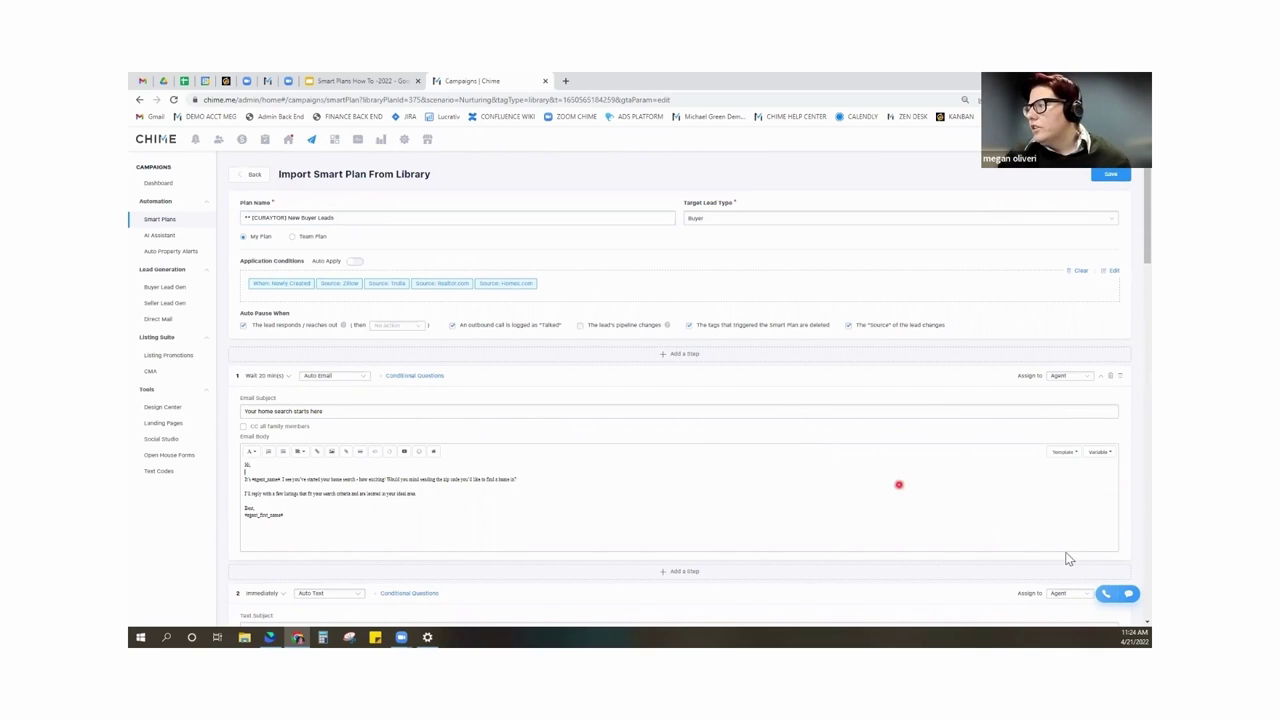
pyautogui.scroll(-3, 1051, 519)
pyautogui.scroll(-10, 1050, 518)
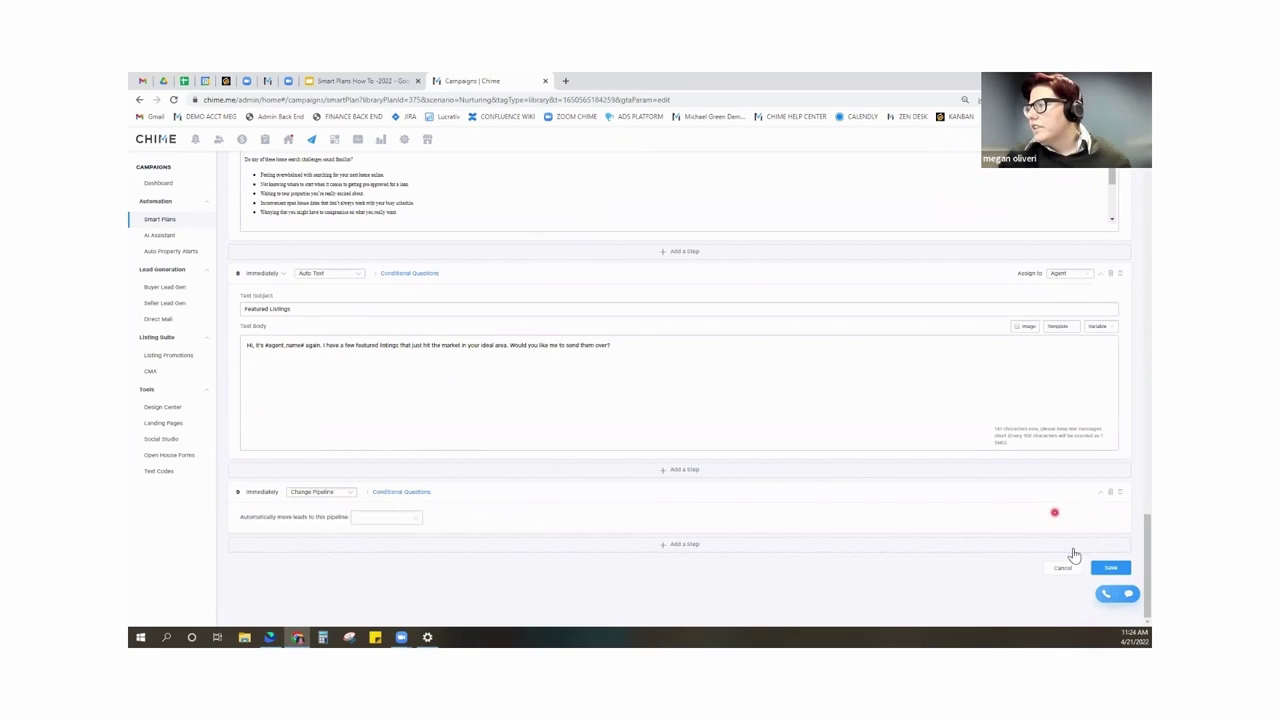
pyautogui.click(1112, 569)
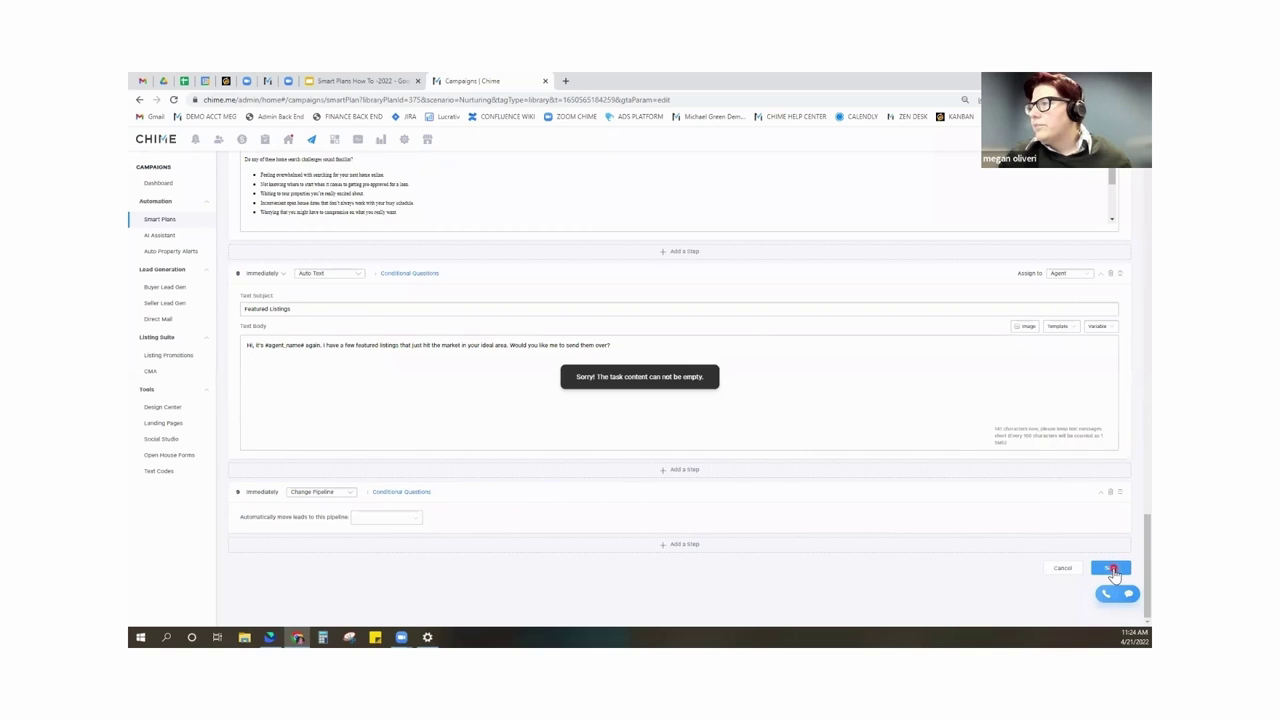
# Look through all steps of the plan for empty task content and try saving it again.
pyautogui.scroll(10, 359, 521)
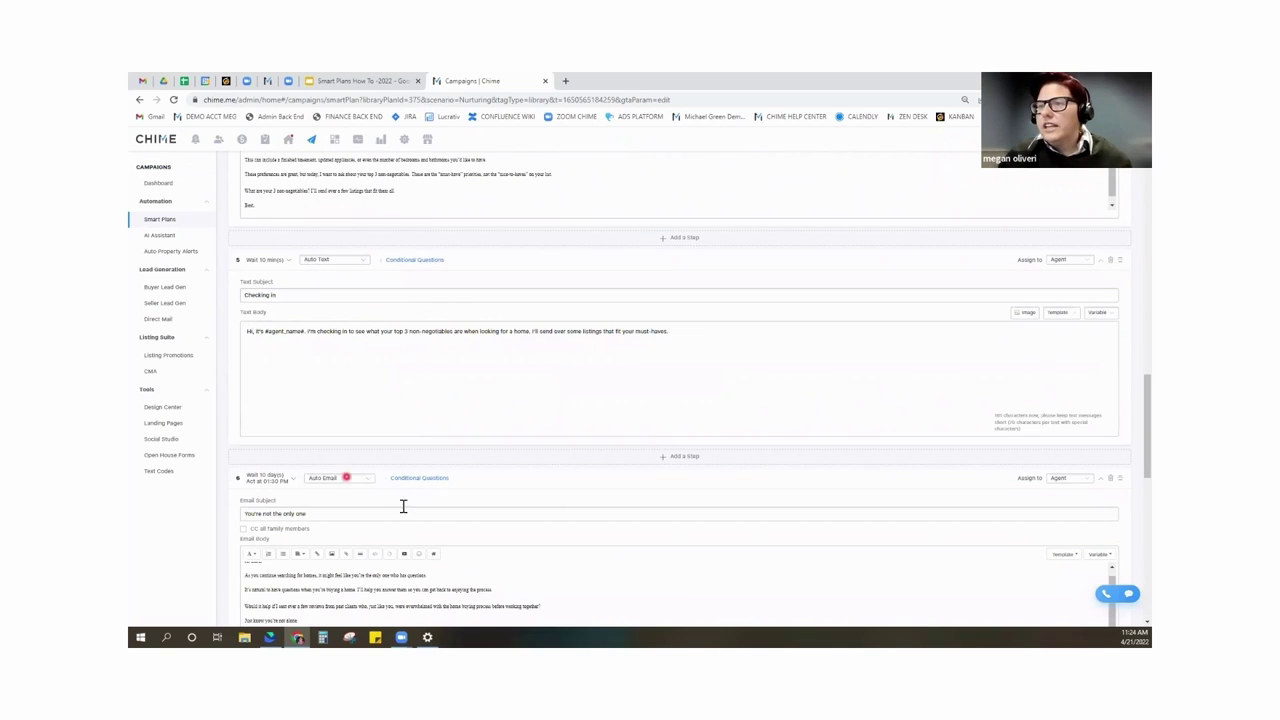
pyautogui.scroll(5, 666, 489)
pyautogui.scroll(2, 666, 489)
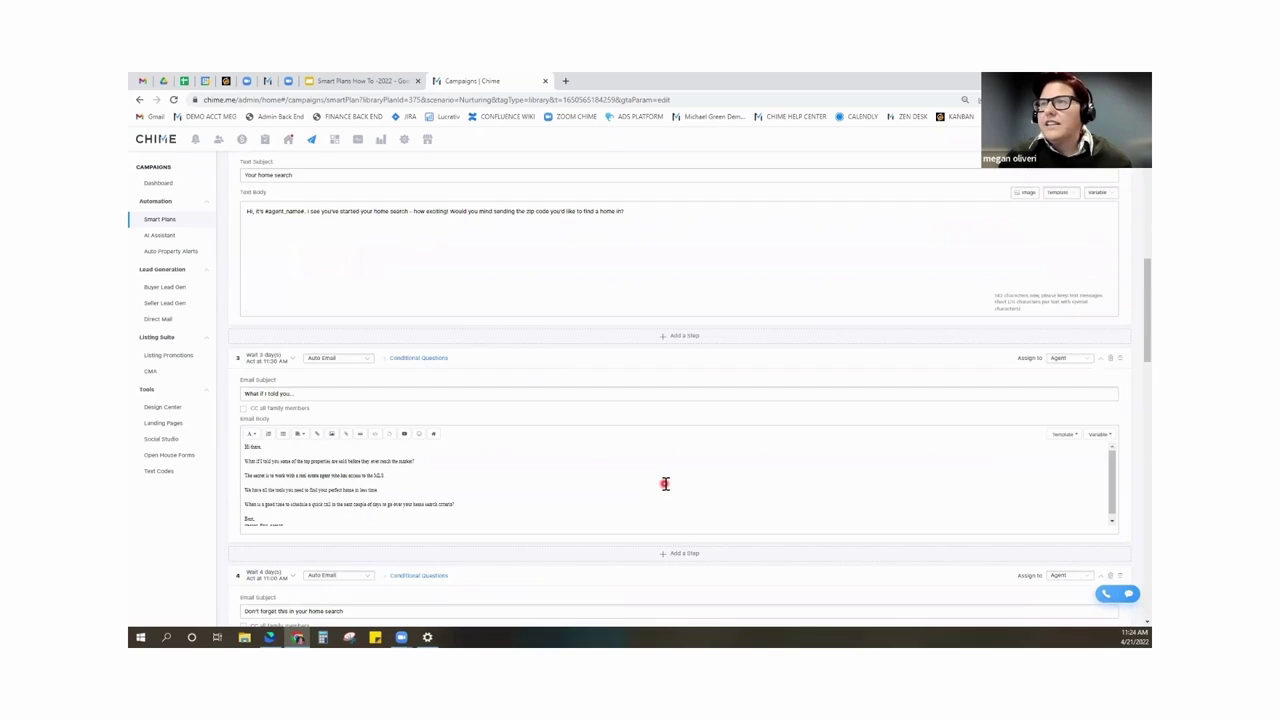
pyautogui.scroll(7, 665, 483)
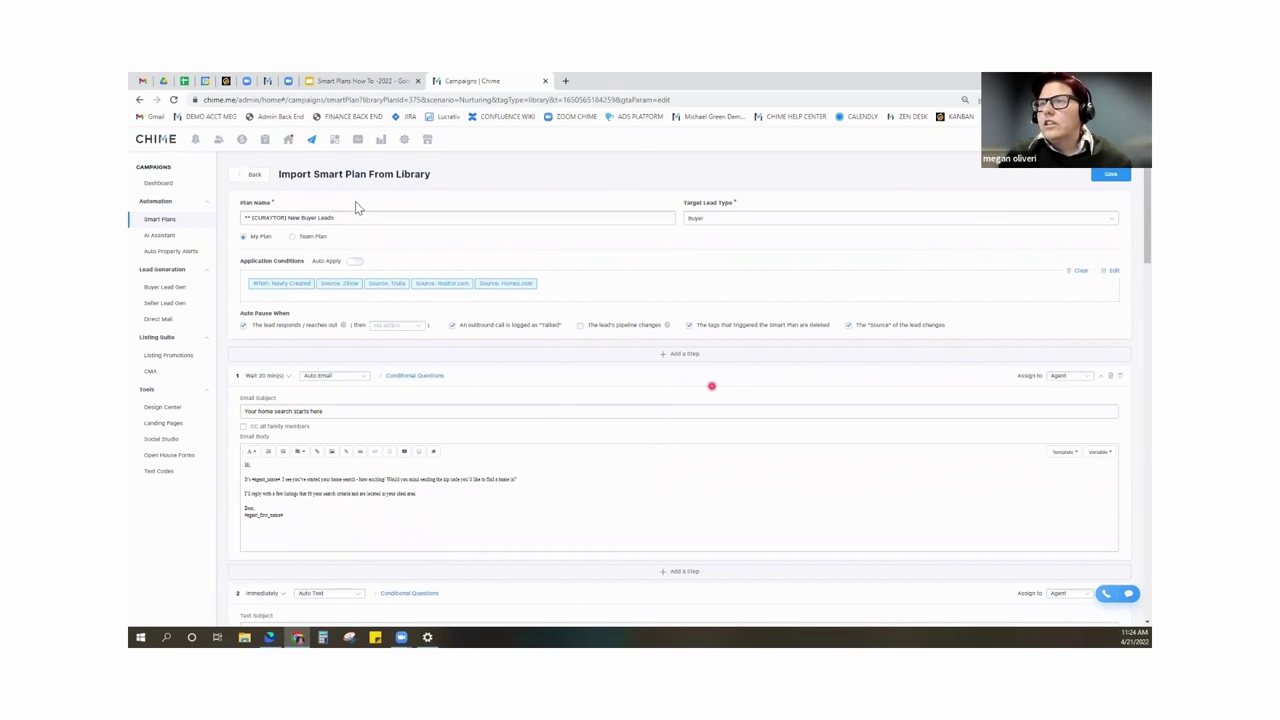
pyautogui.scroll(-8, 563, 494)
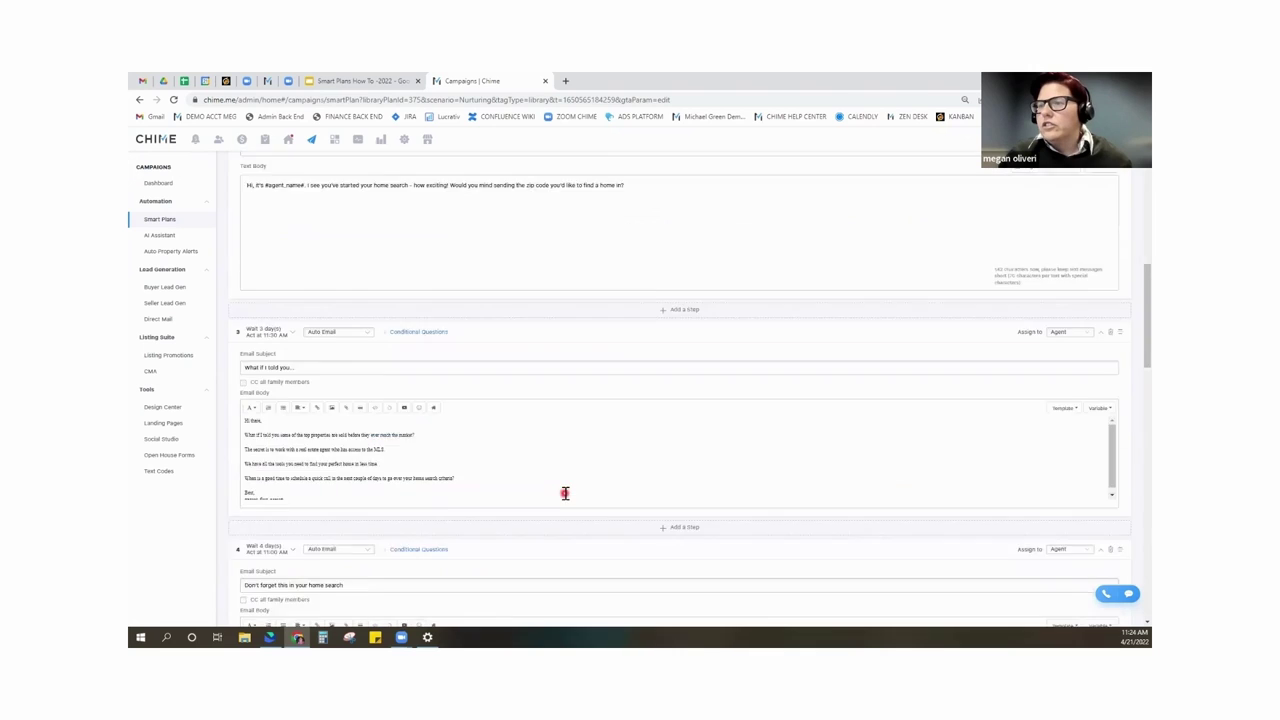
pyautogui.scroll(-10, 450, 510)
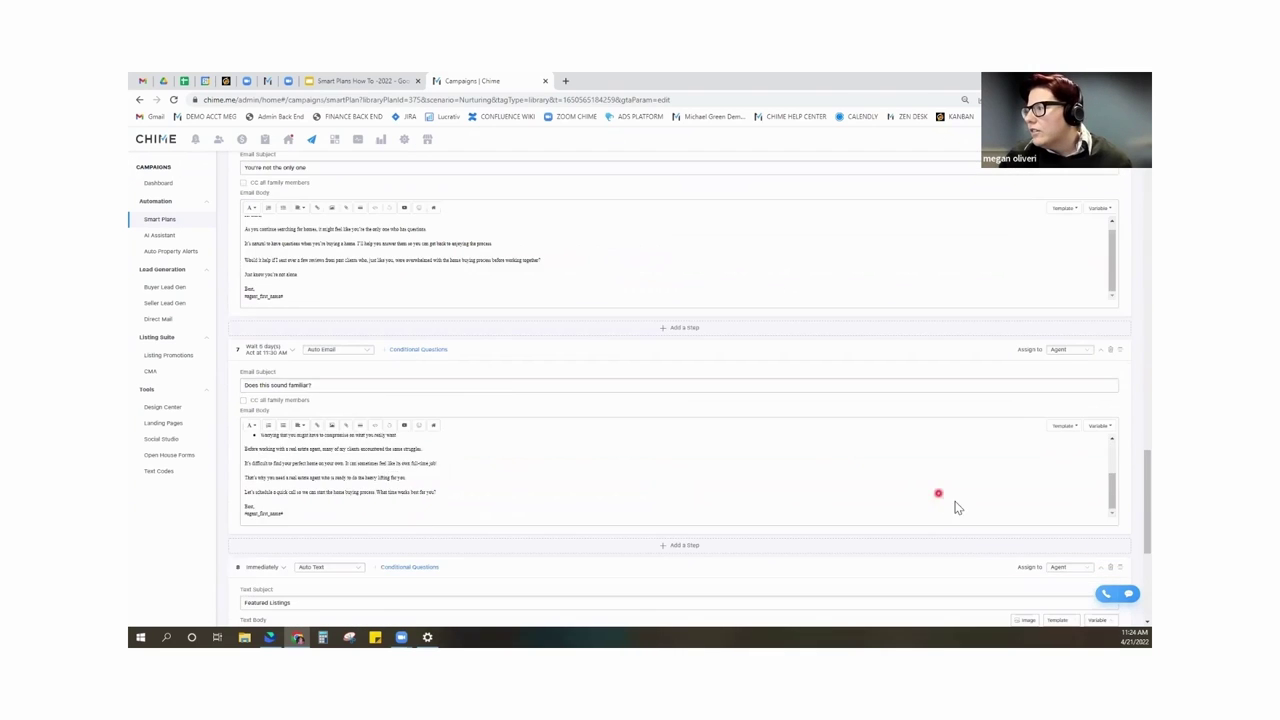
pyautogui.click(1111, 567)
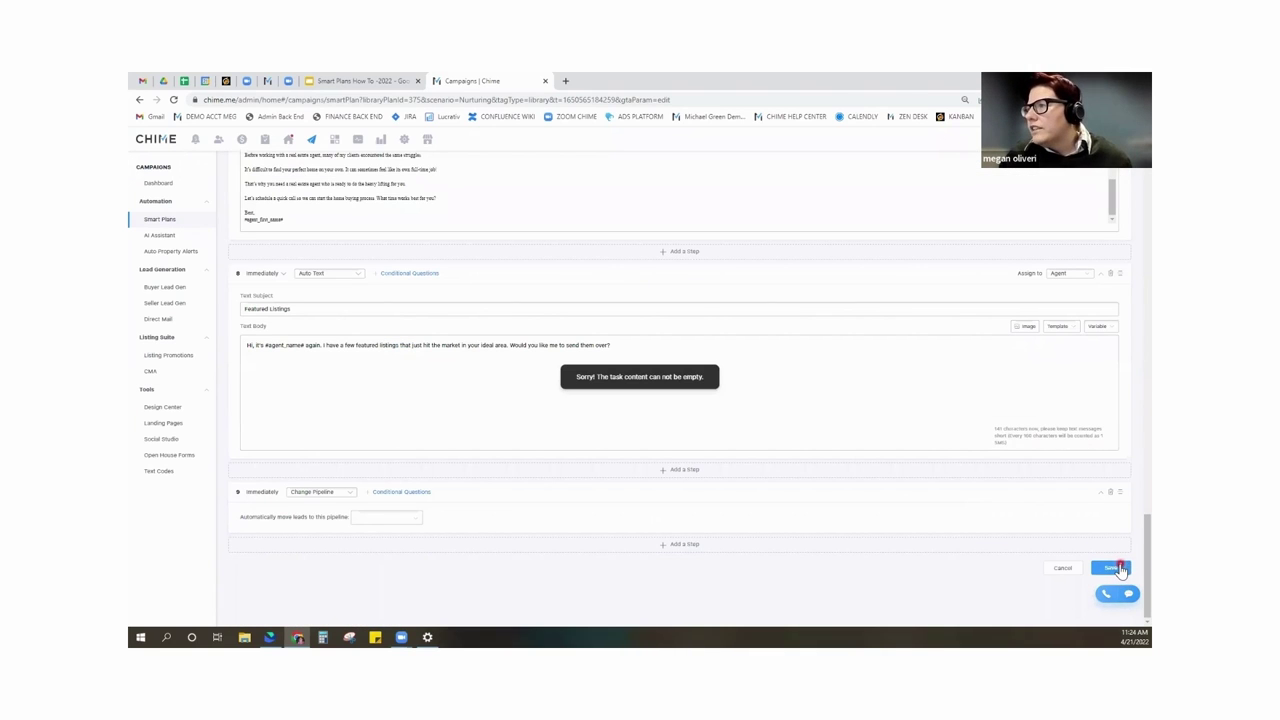
# Set the plan's final Change Pipeline step to move leads to Contacted Working and save the imported plan.
pyautogui.scroll(1, 645, 509)
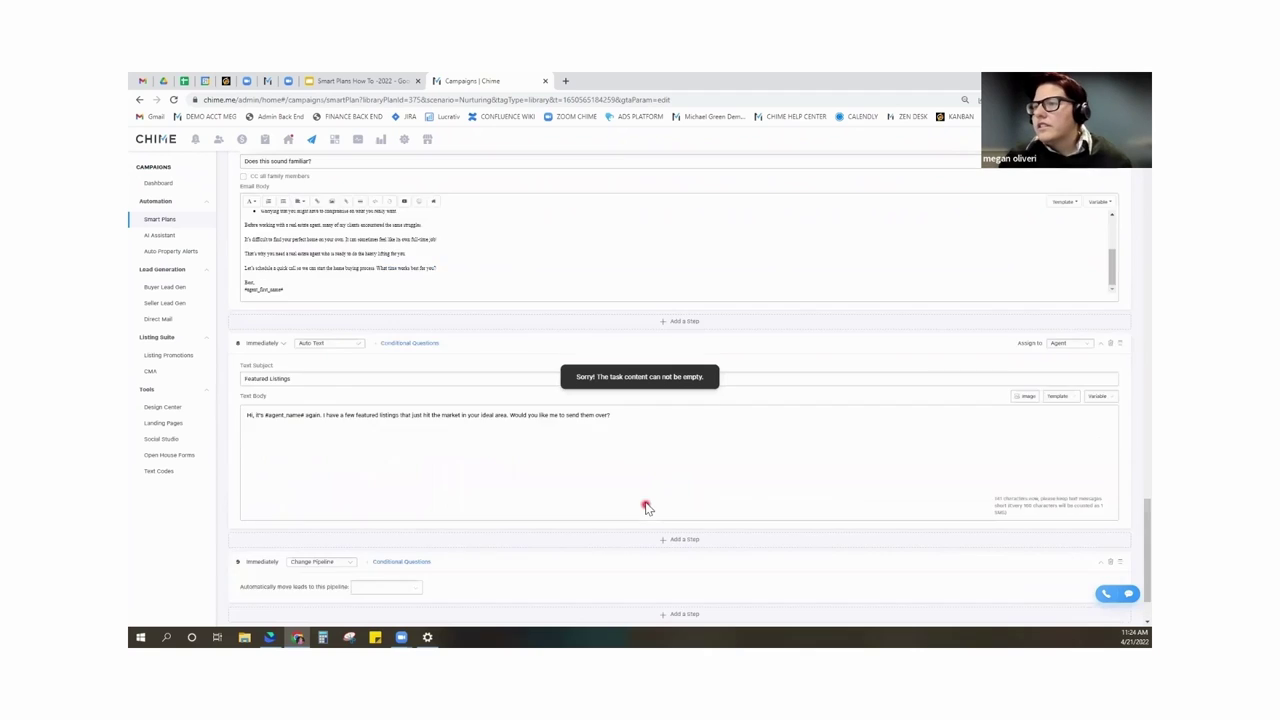
pyautogui.scroll(-1, 600, 530)
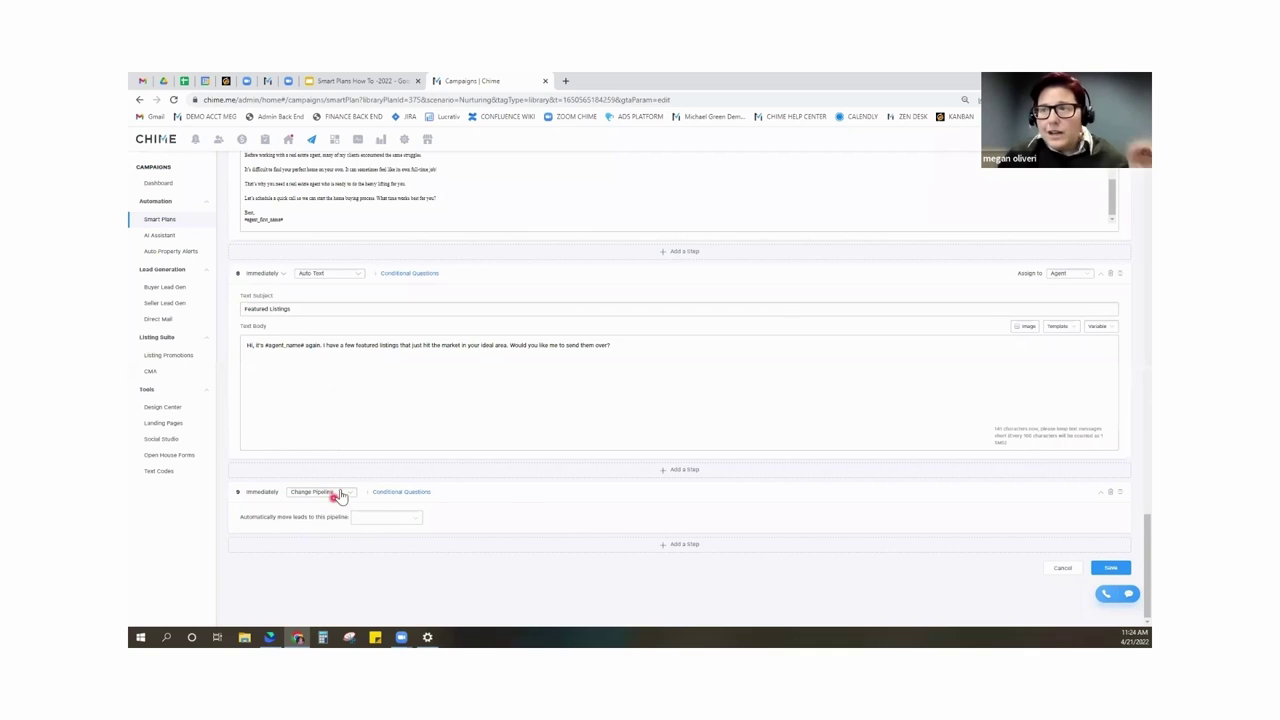
pyautogui.click(418, 524)
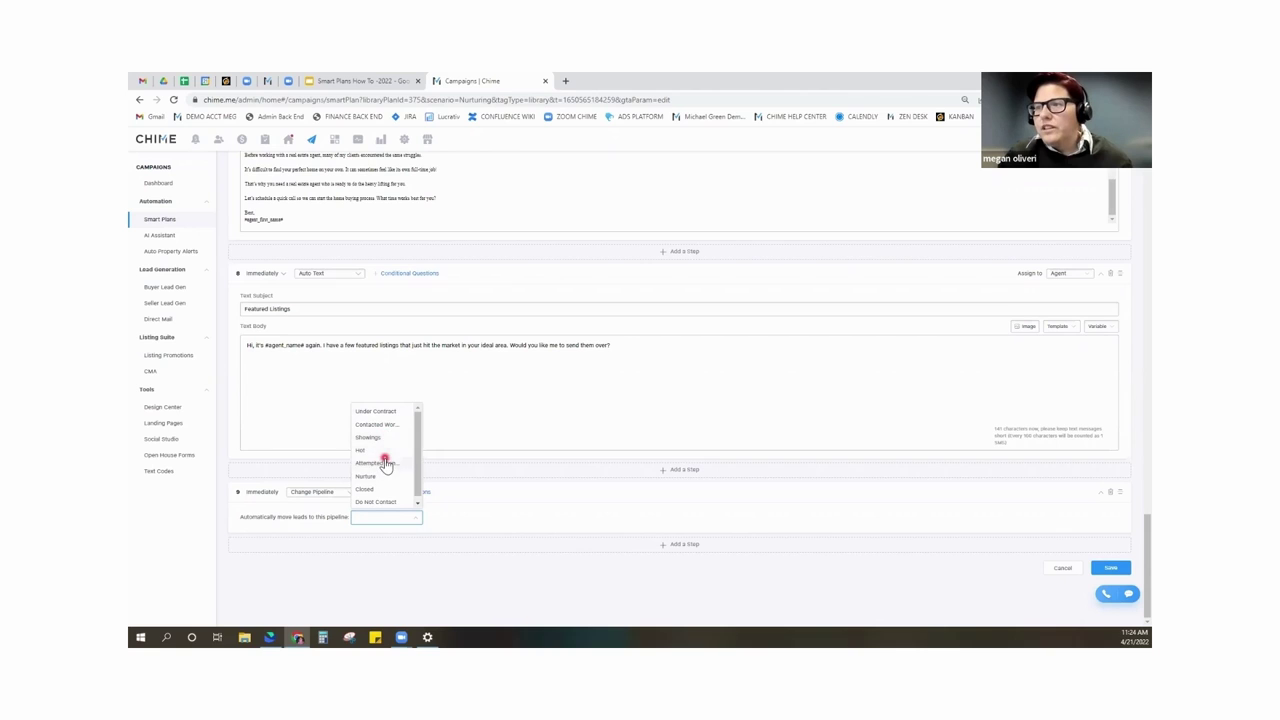
pyautogui.scroll(-1, 383, 480)
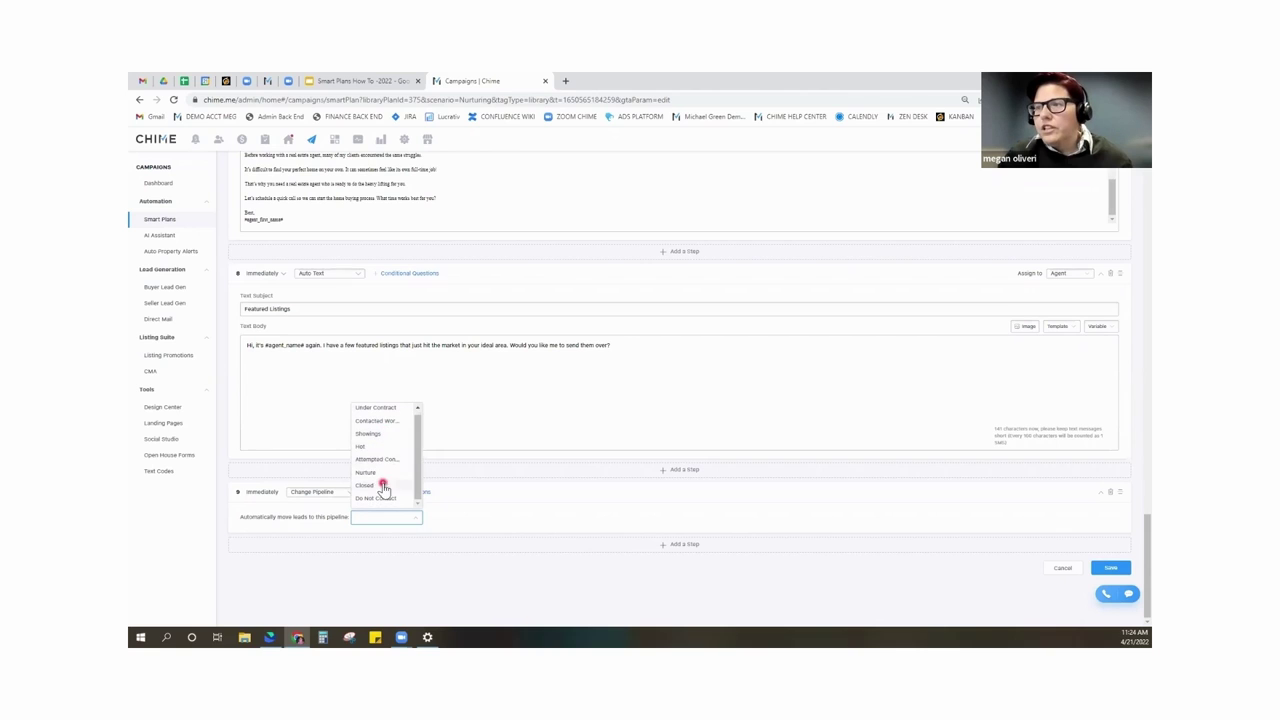
pyautogui.click(381, 421)
pyautogui.click(1111, 568)
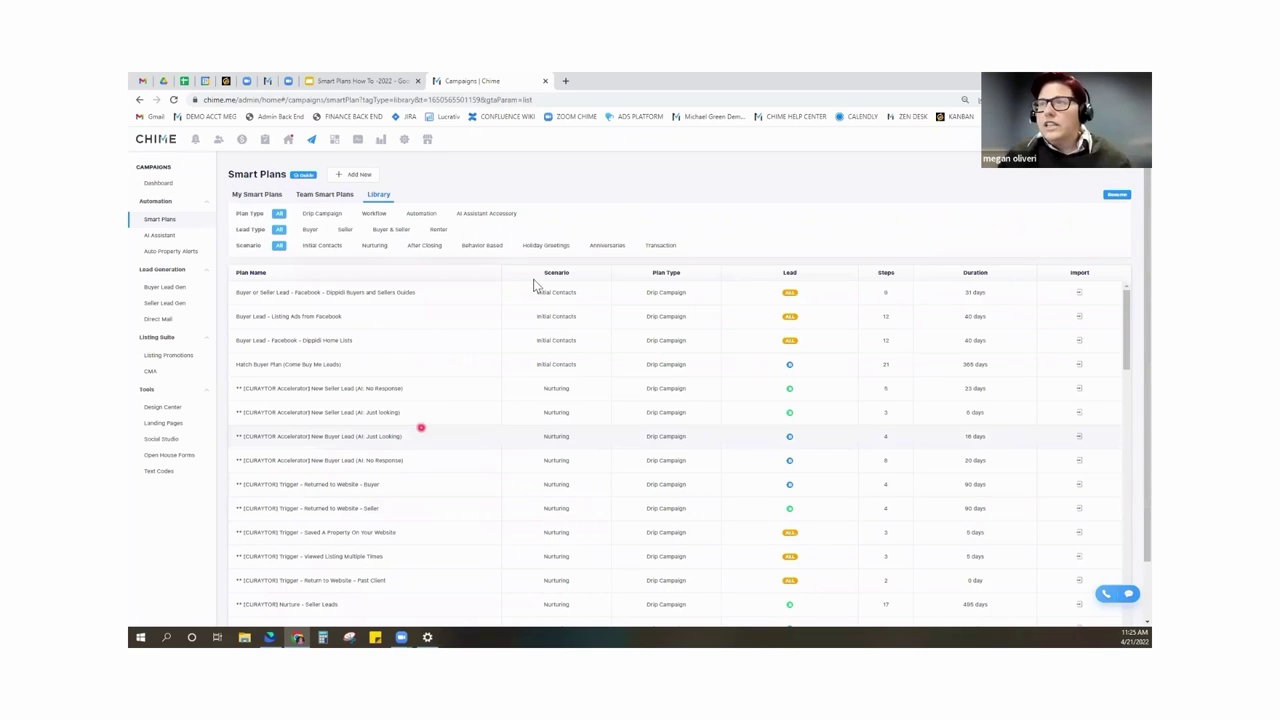
# Search the smart plan library for "** [CURAYTOR] New Buyer Leads" and view the personal smart plans.
pyautogui.hotkey('ctrl', 'f')
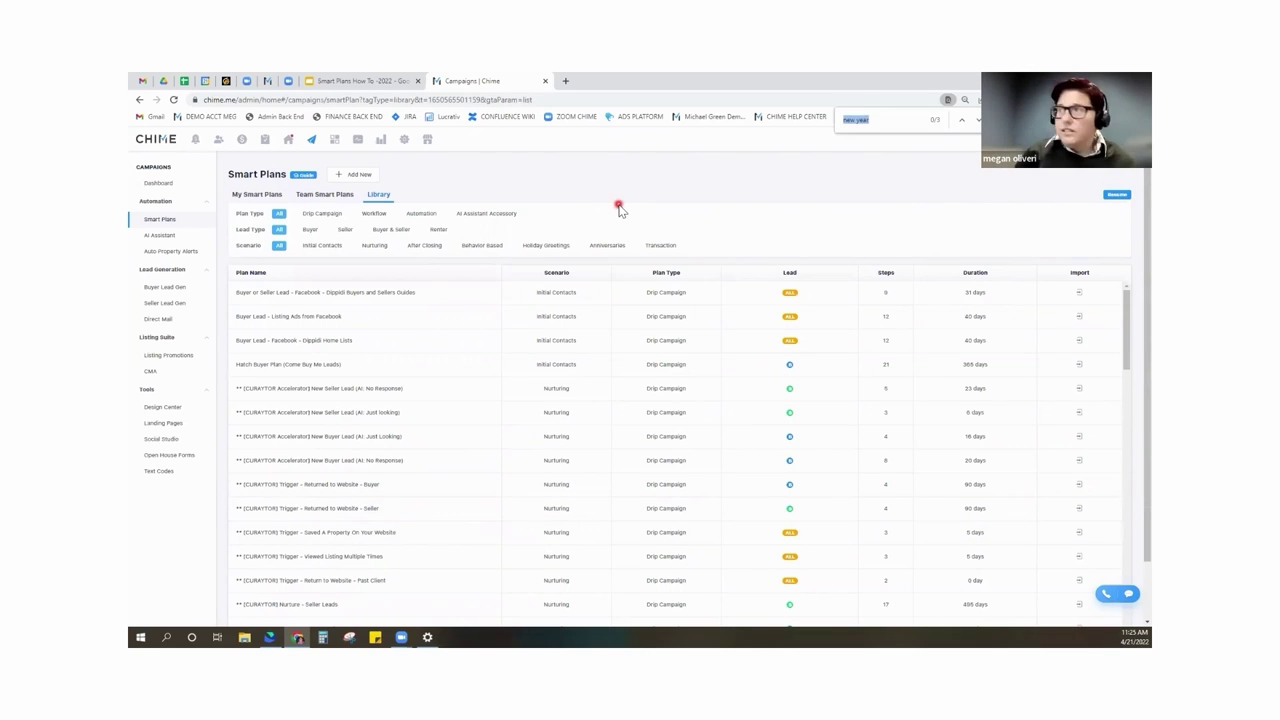
pyautogui.hotkey('ctrl', 'v')
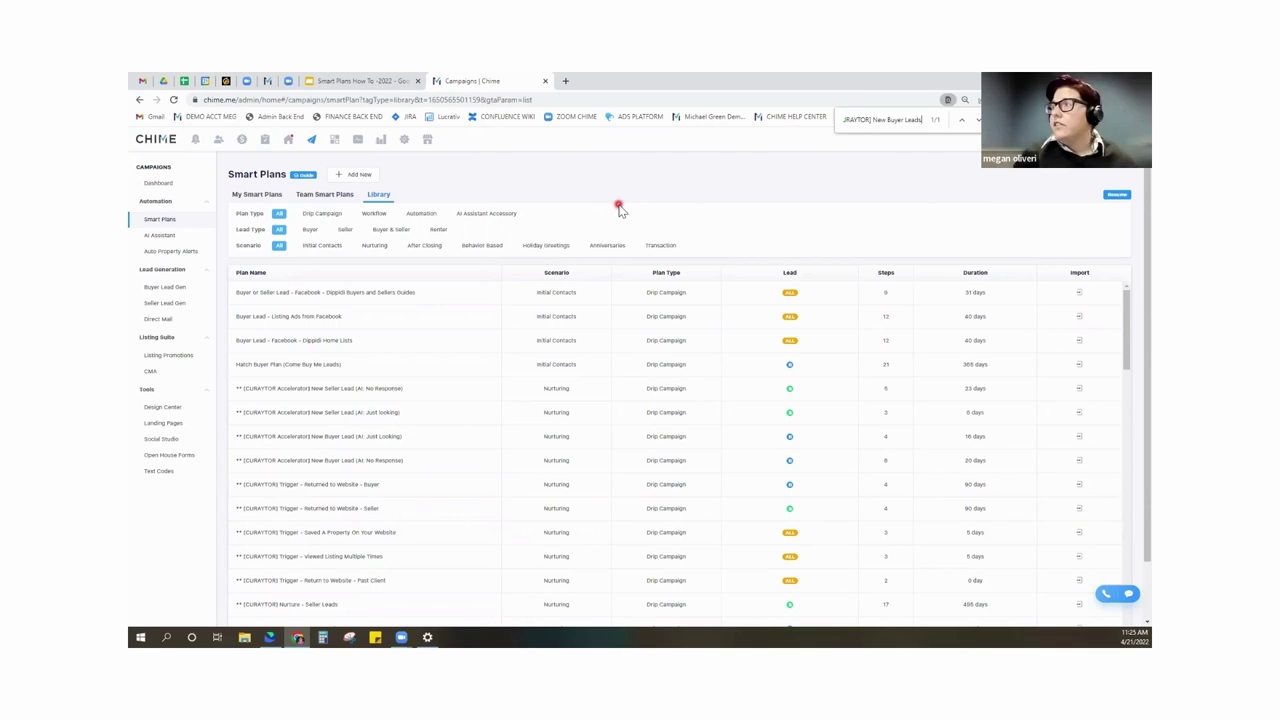
pyautogui.press('Return')
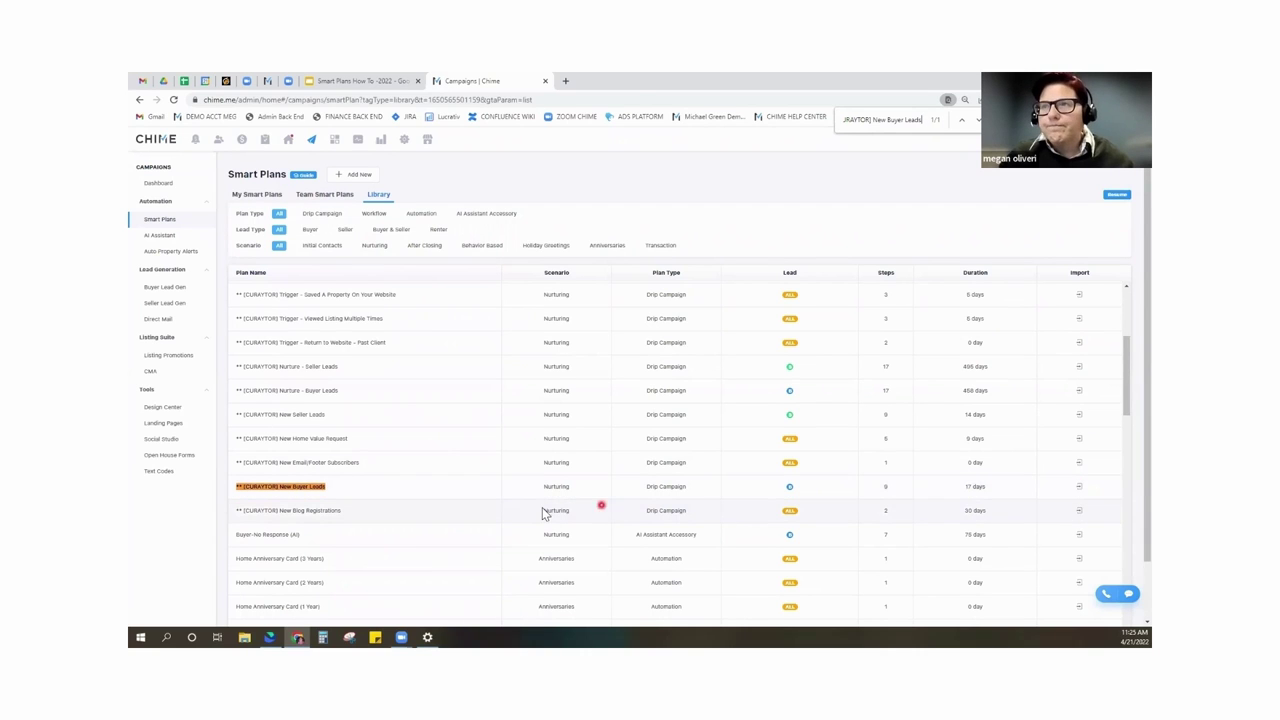
pyautogui.scroll(3, 543, 512)
pyautogui.click(250, 196)
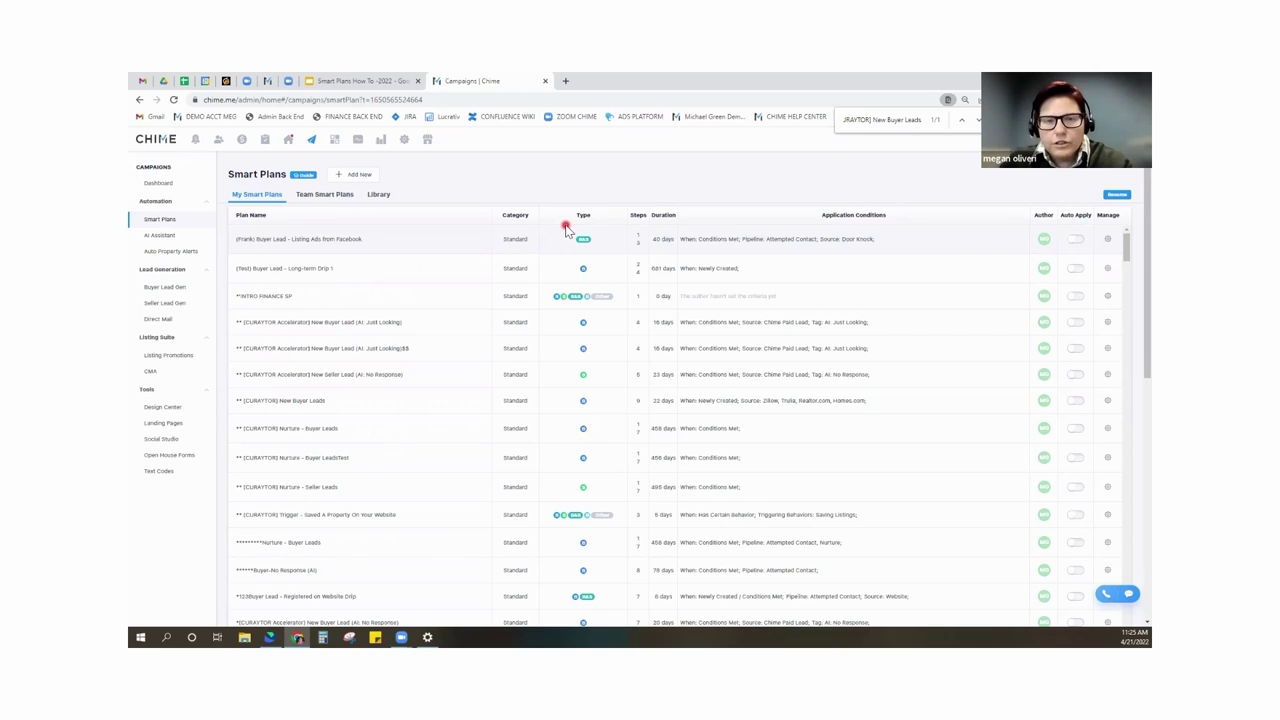
# Filter the smart plan library by the Holiday Greetings scenario and preview the Valentine's Card 1 plan.
pyautogui.click(378, 196)
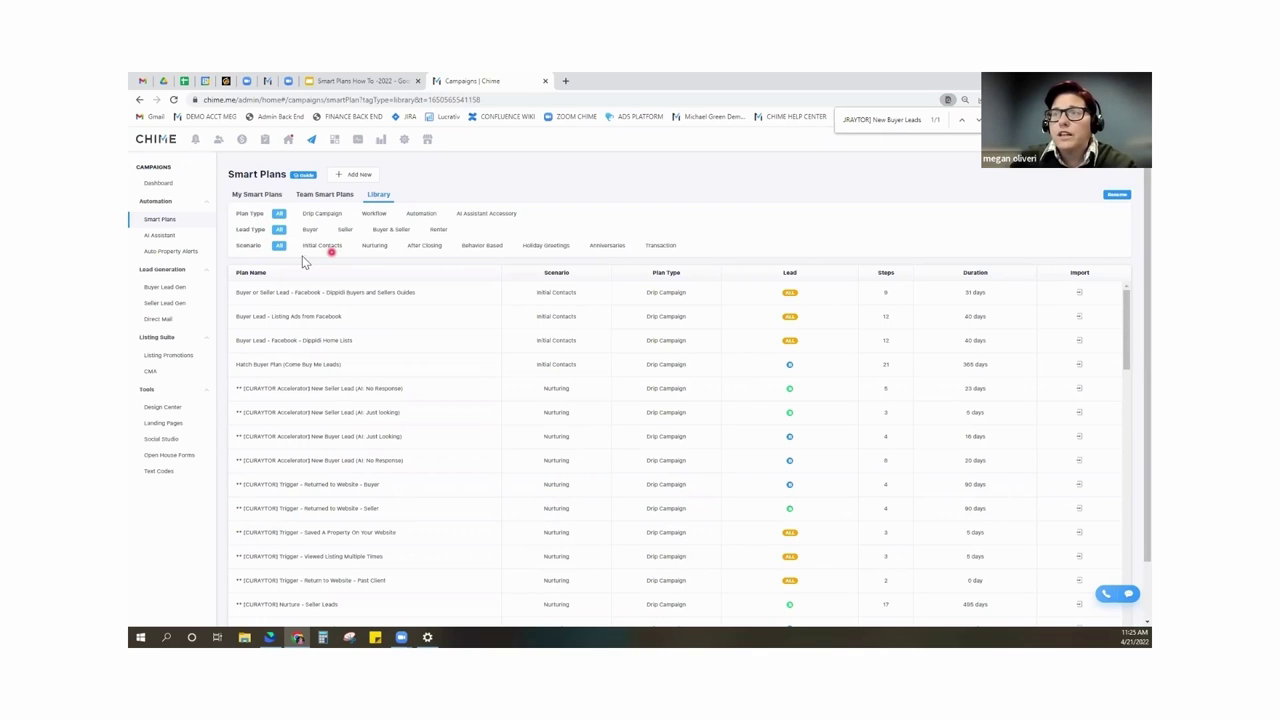
pyautogui.click(535, 247)
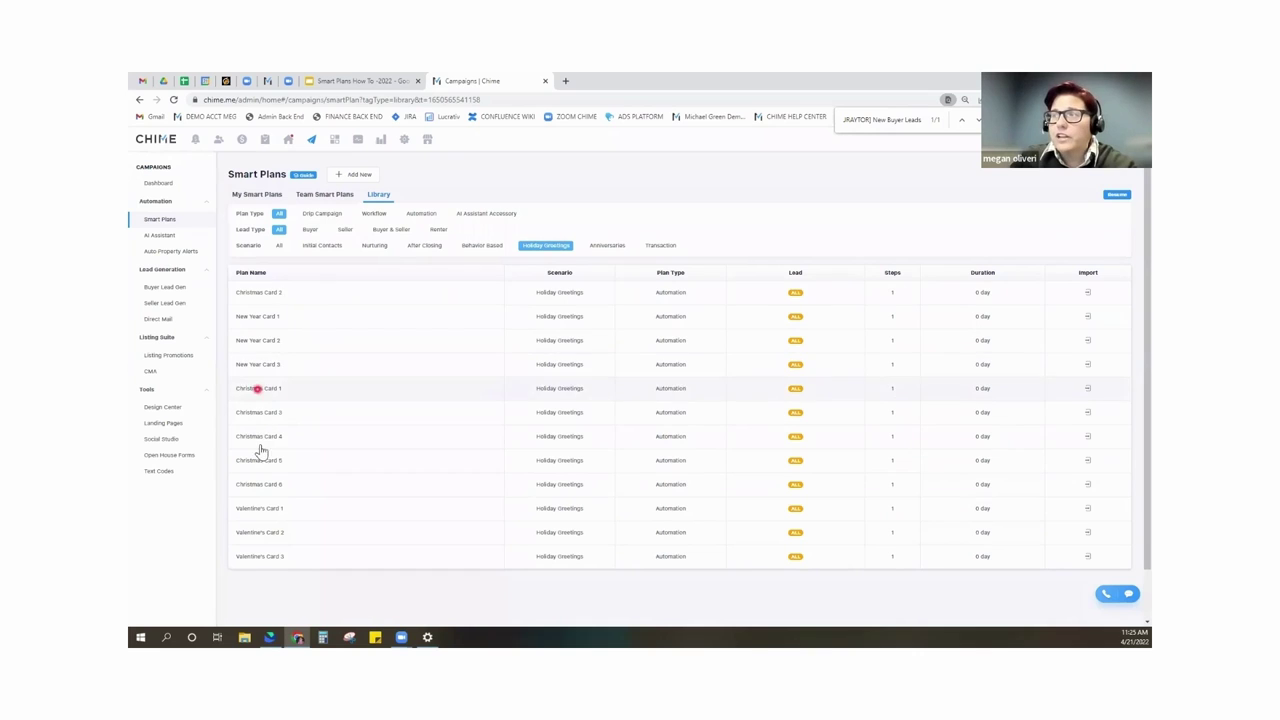
pyautogui.click(259, 509)
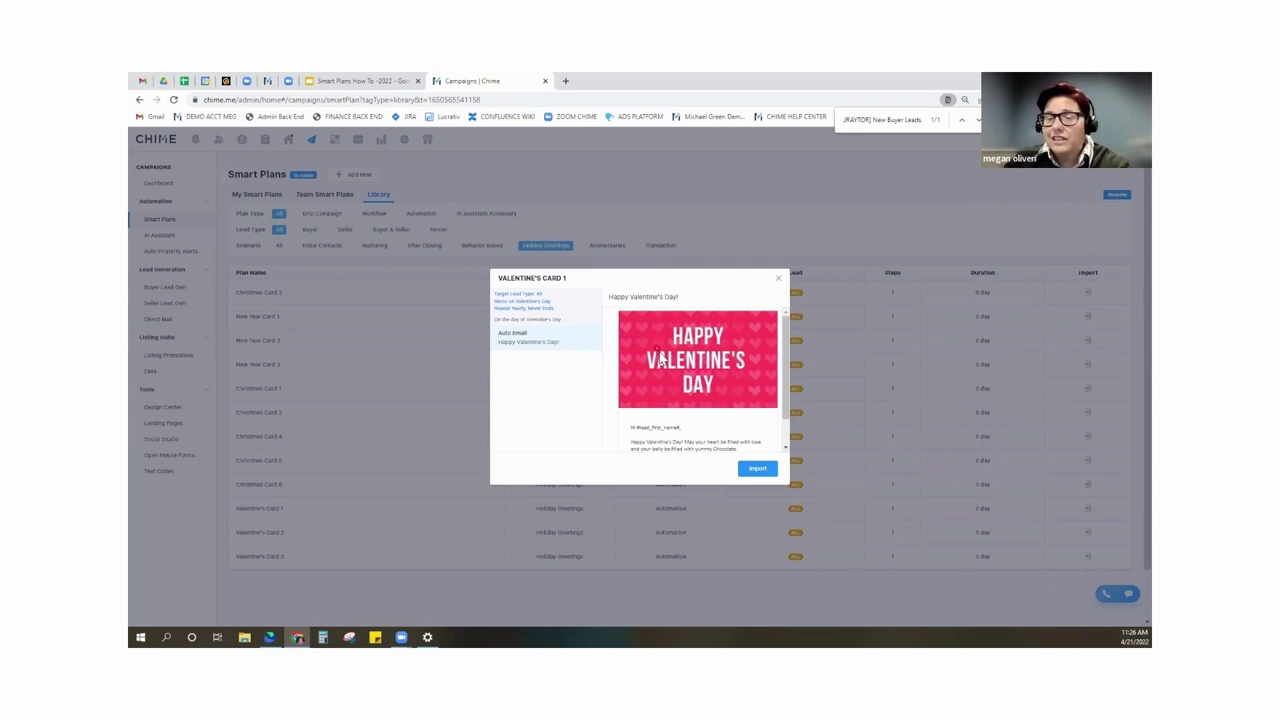
pyautogui.click(778, 278)
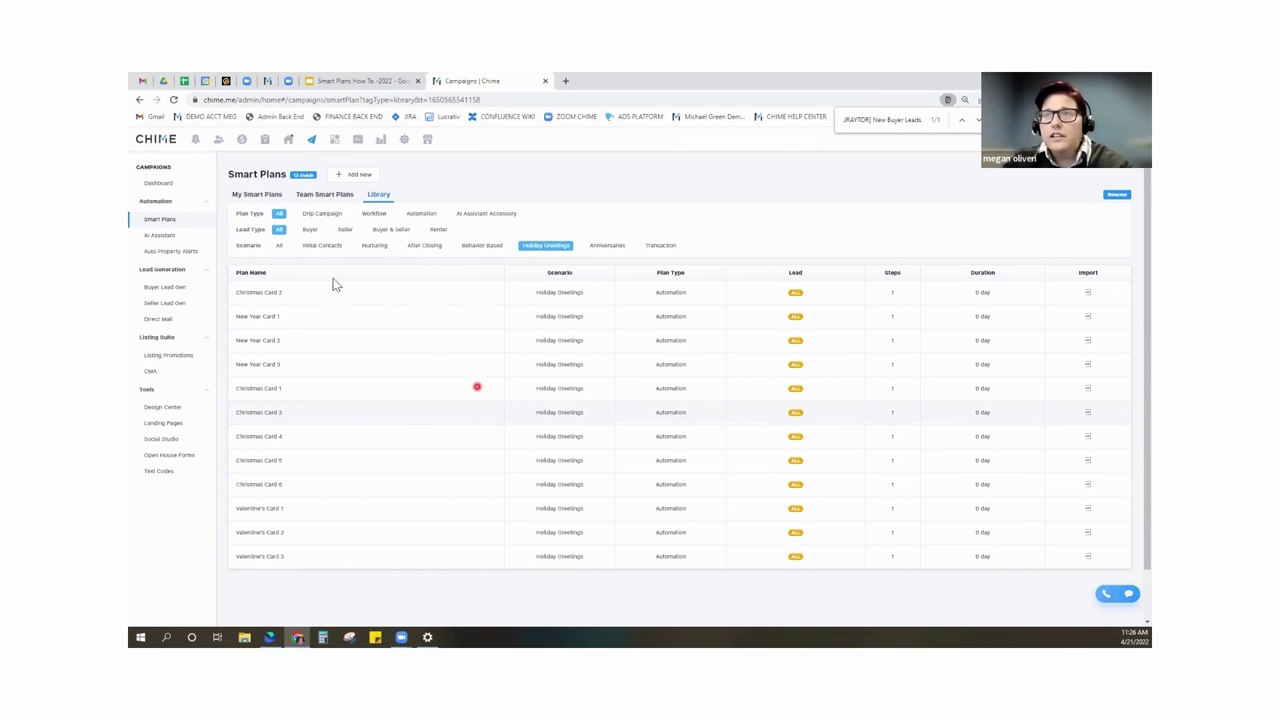
# Open the test lead tagged "12 months out", review its applied smart plans and view the choices for adding a new one.
pyautogui.click(219, 141)
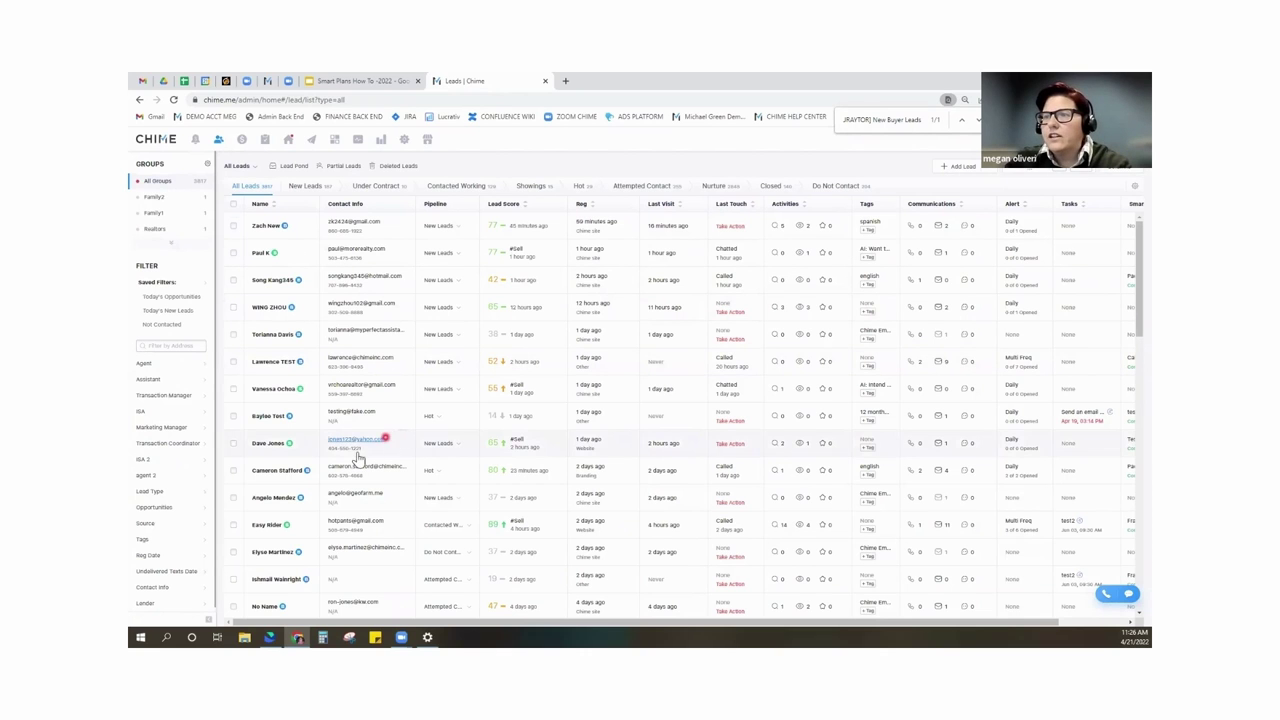
pyautogui.click(266, 418)
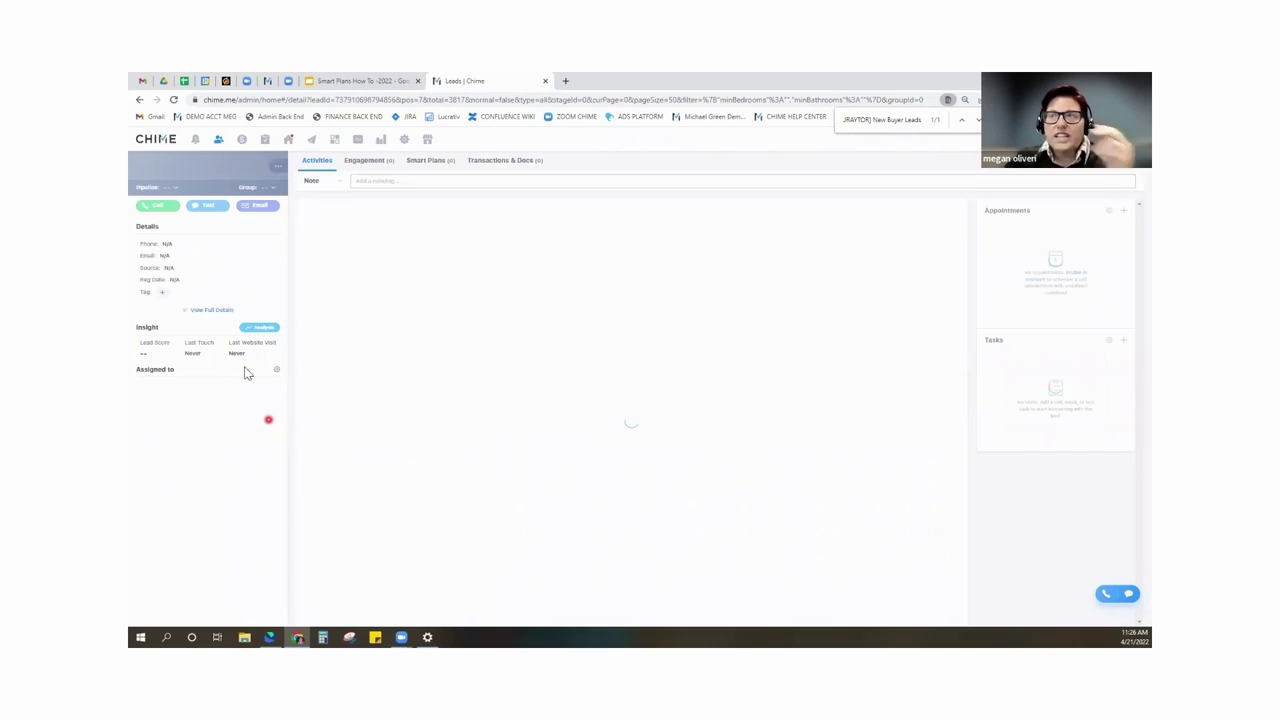
pyautogui.click(432, 162)
pyautogui.click(428, 186)
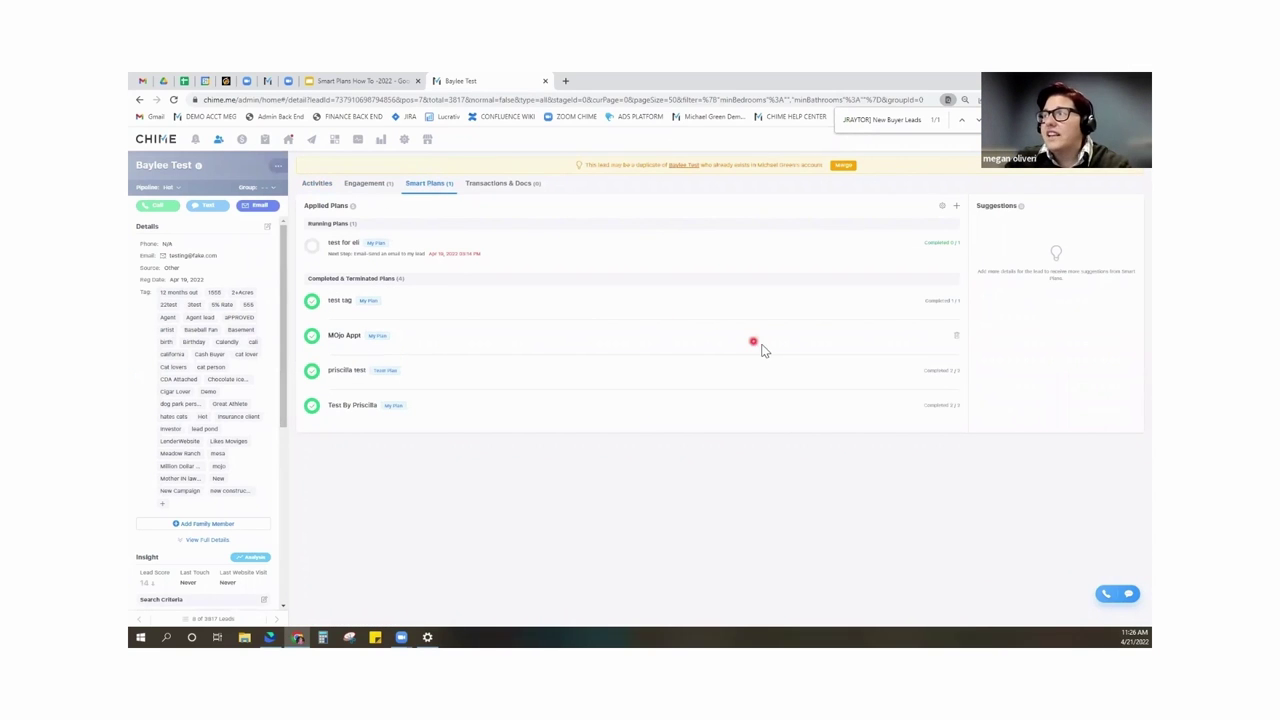
pyautogui.click(956, 208)
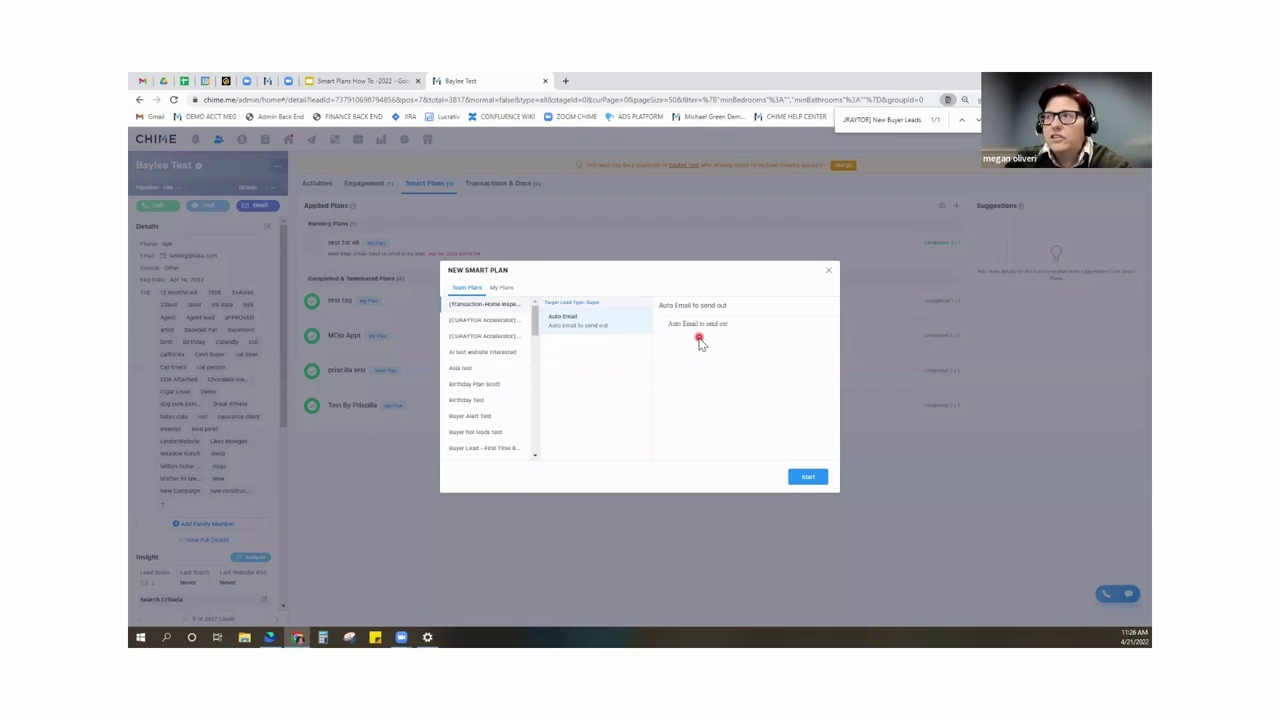
pyautogui.click(828, 271)
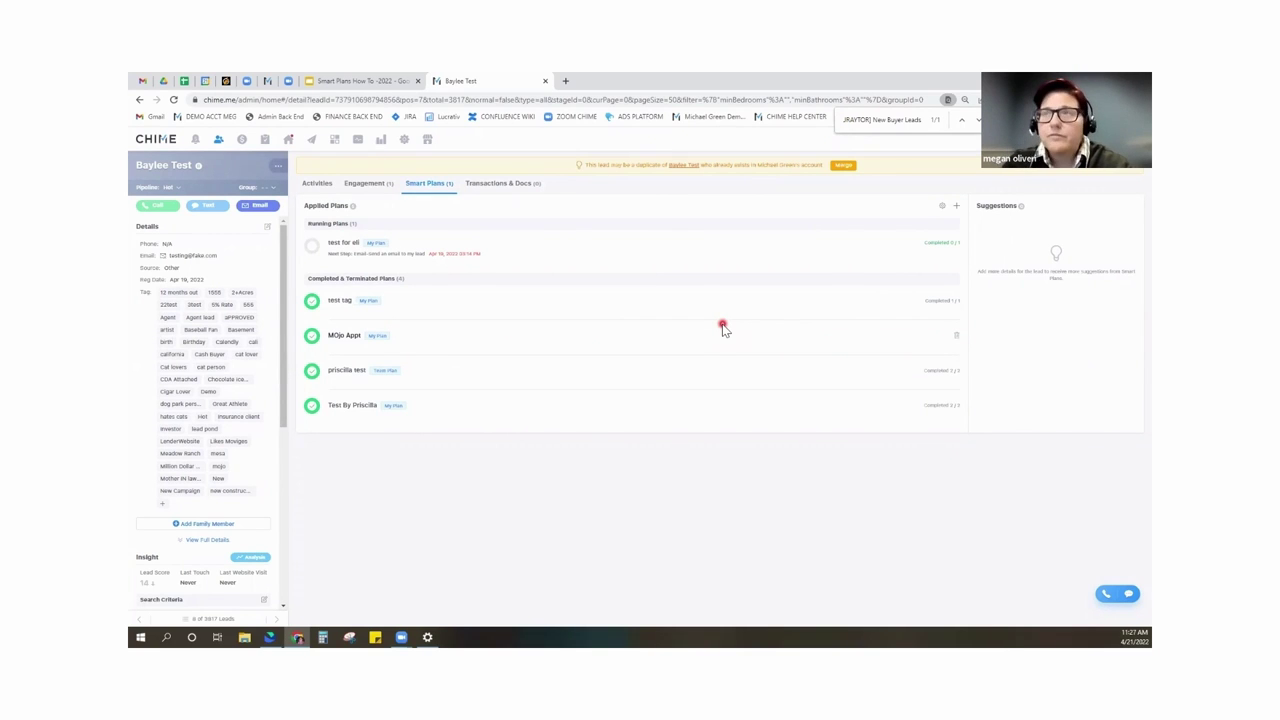
# Add the note "**this test**" to the lead's activities and pin it to the top.
pyautogui.click(316, 184)
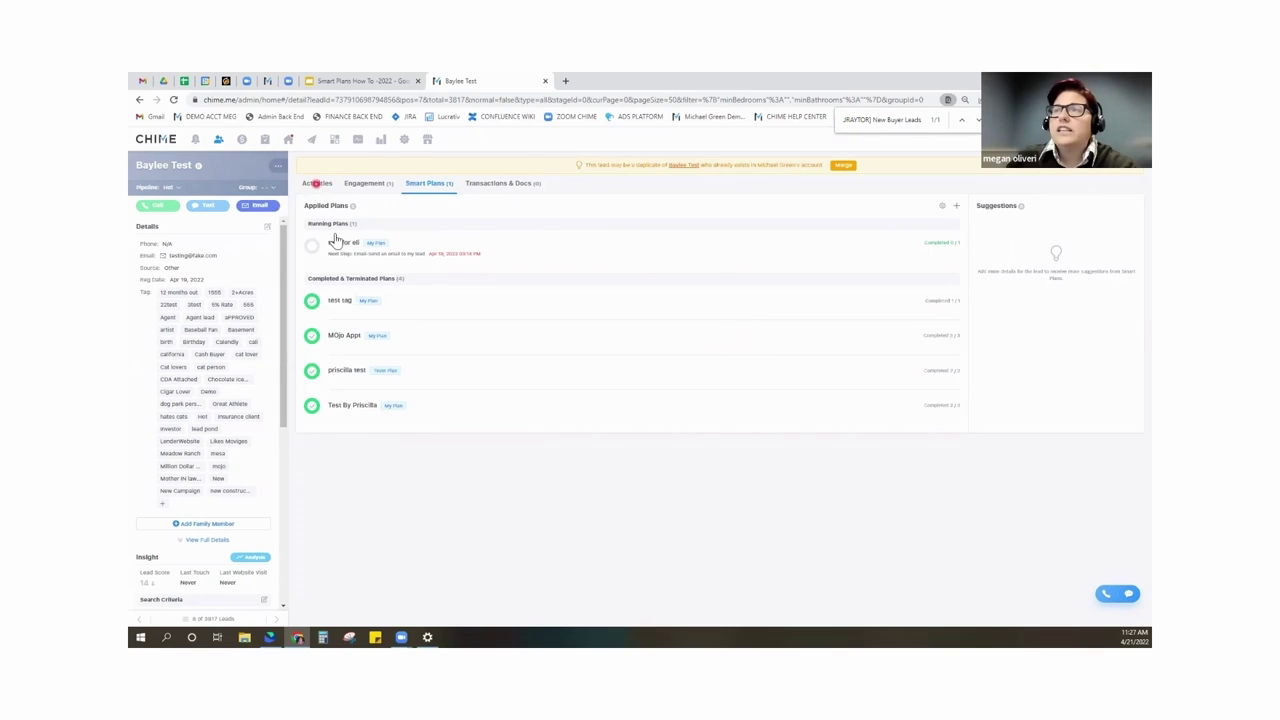
pyautogui.click(391, 209)
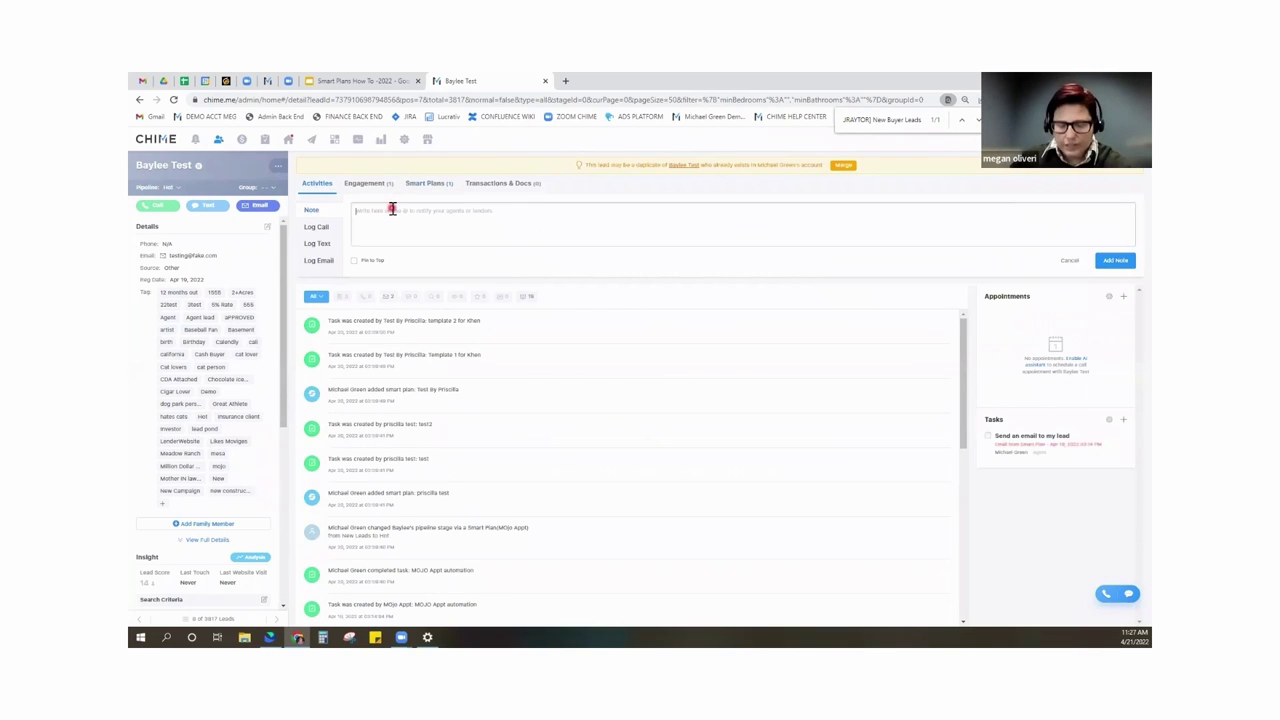
pyautogui.write('t')
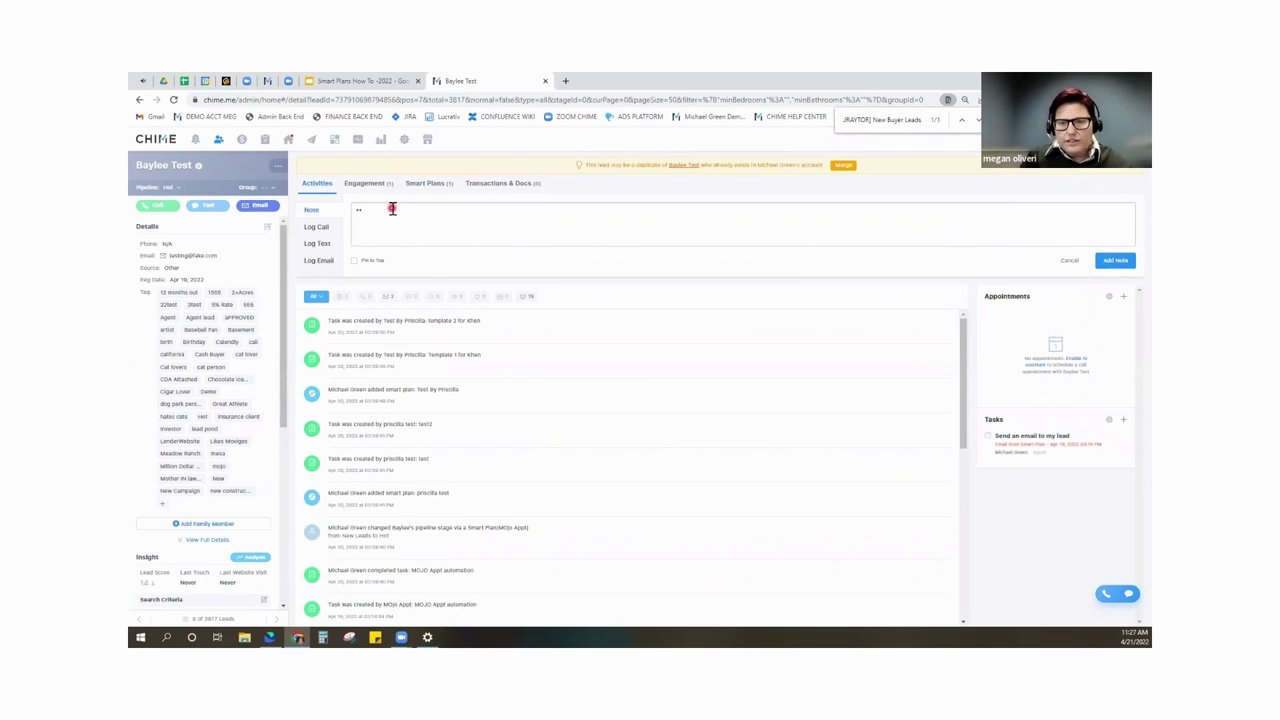
pyautogui.write('*this test**')
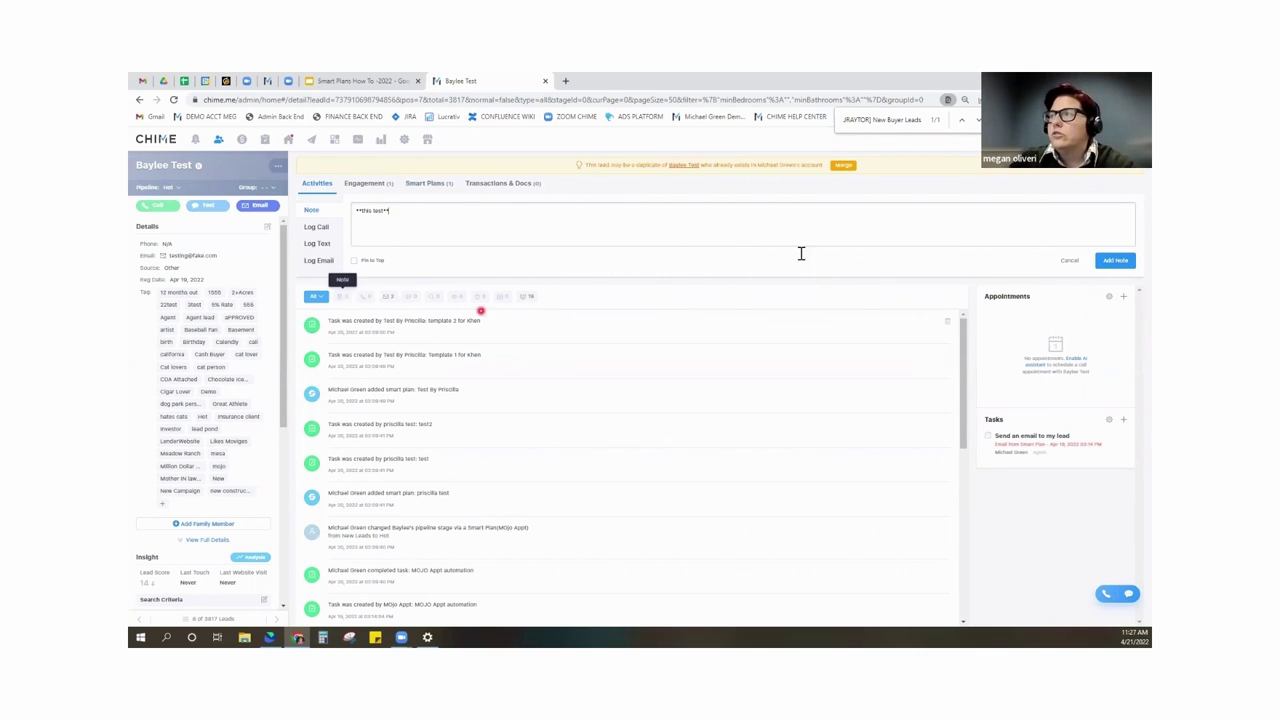
pyautogui.click(354, 260)
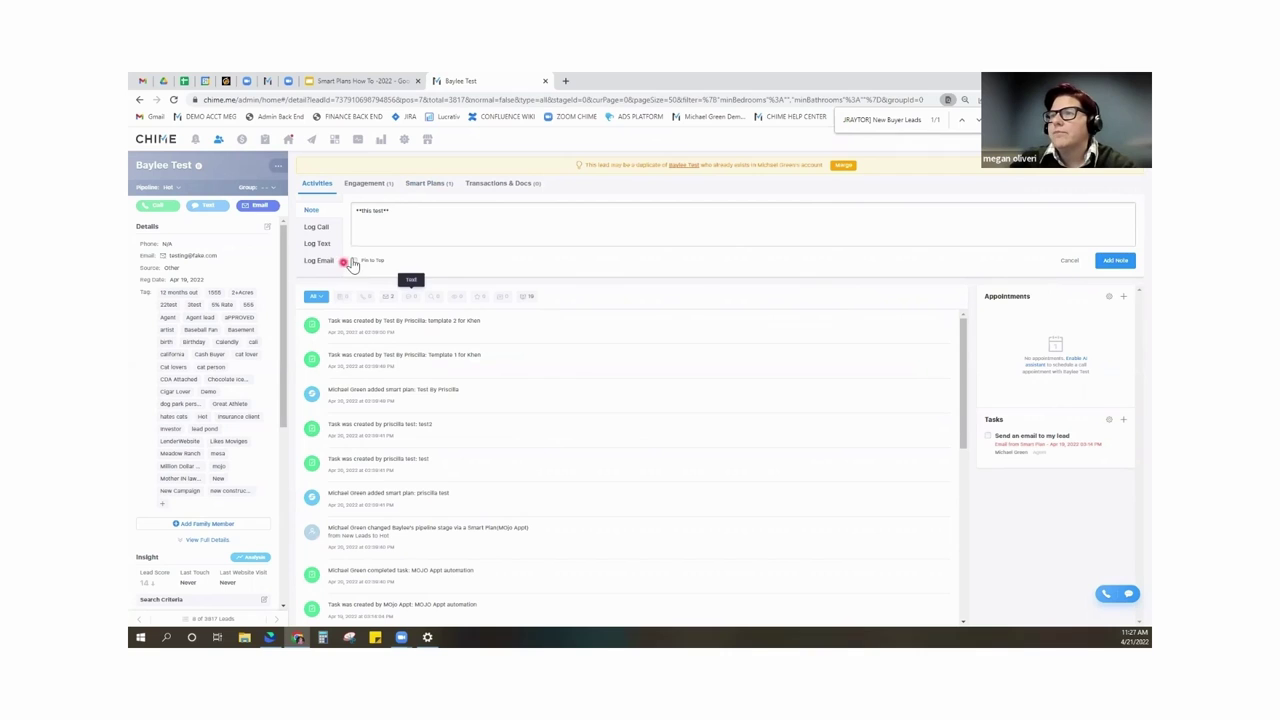
pyautogui.click(1117, 262)
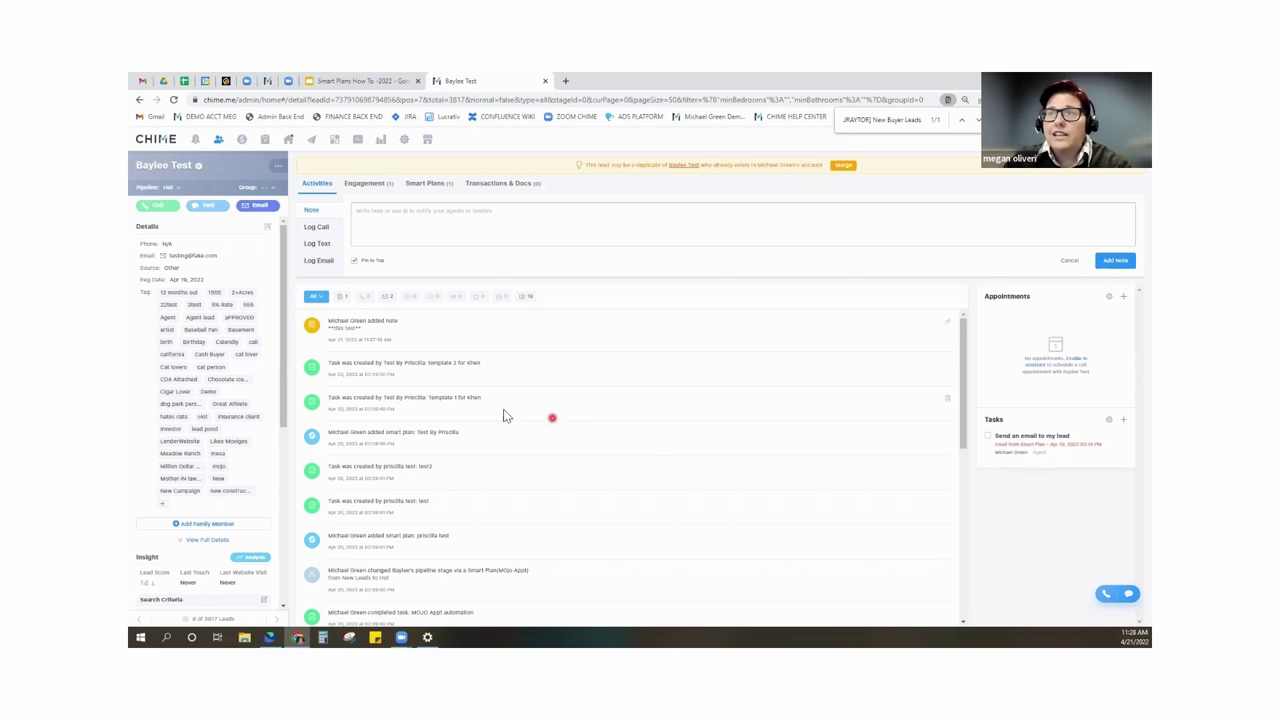
# Check the Campaigns dashboard and return to the list of all leads.
pyautogui.click(310, 141)
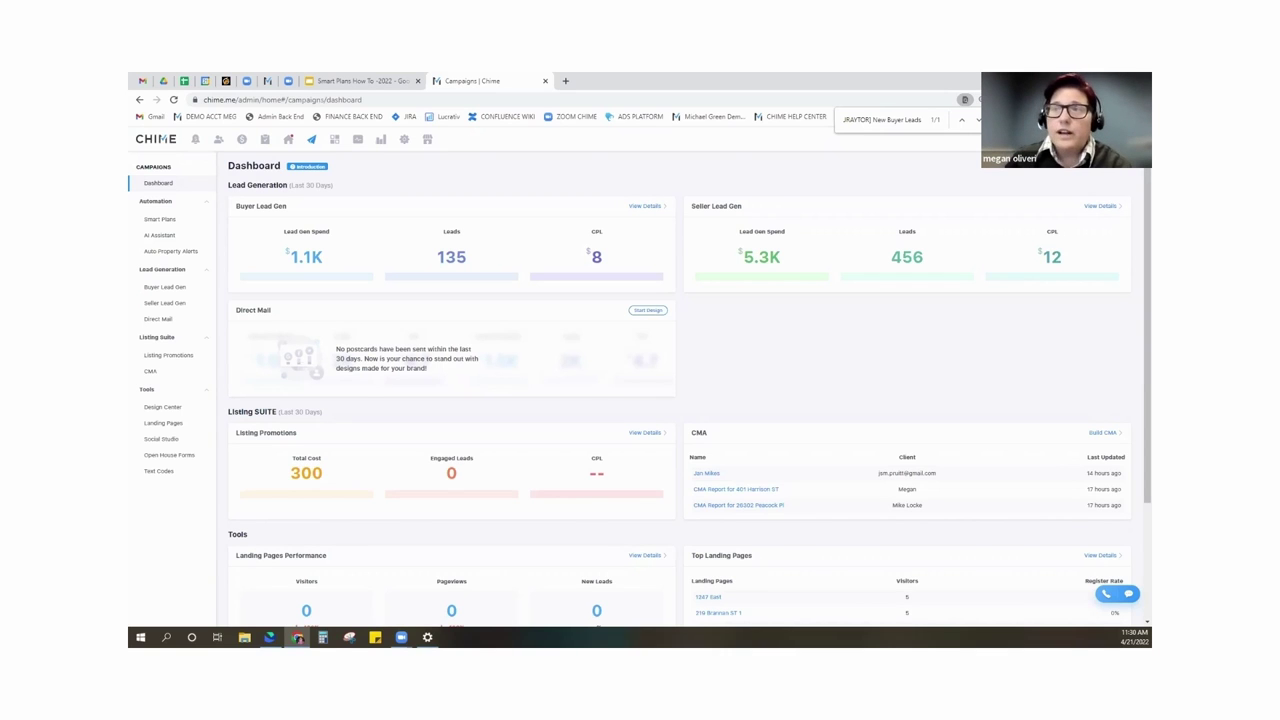
pyautogui.click(219, 141)
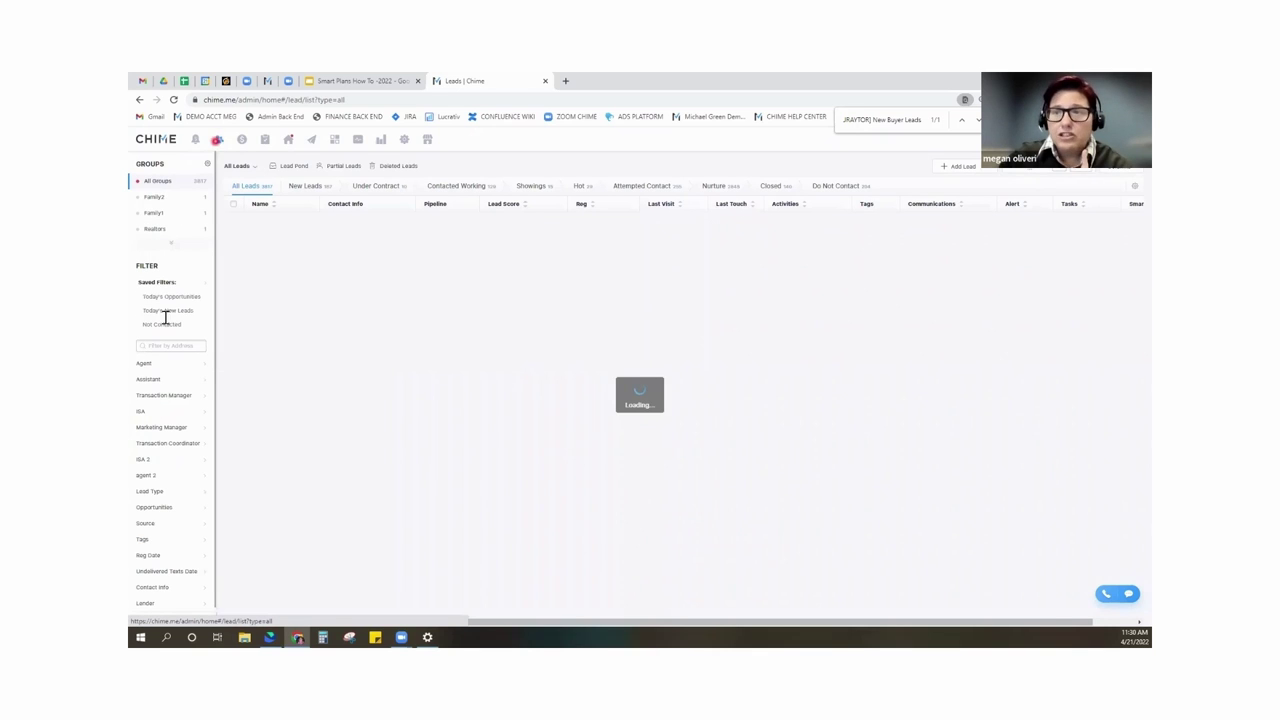
# Filter the list of all leads by the Zillow source.
pyautogui.click(156, 525)
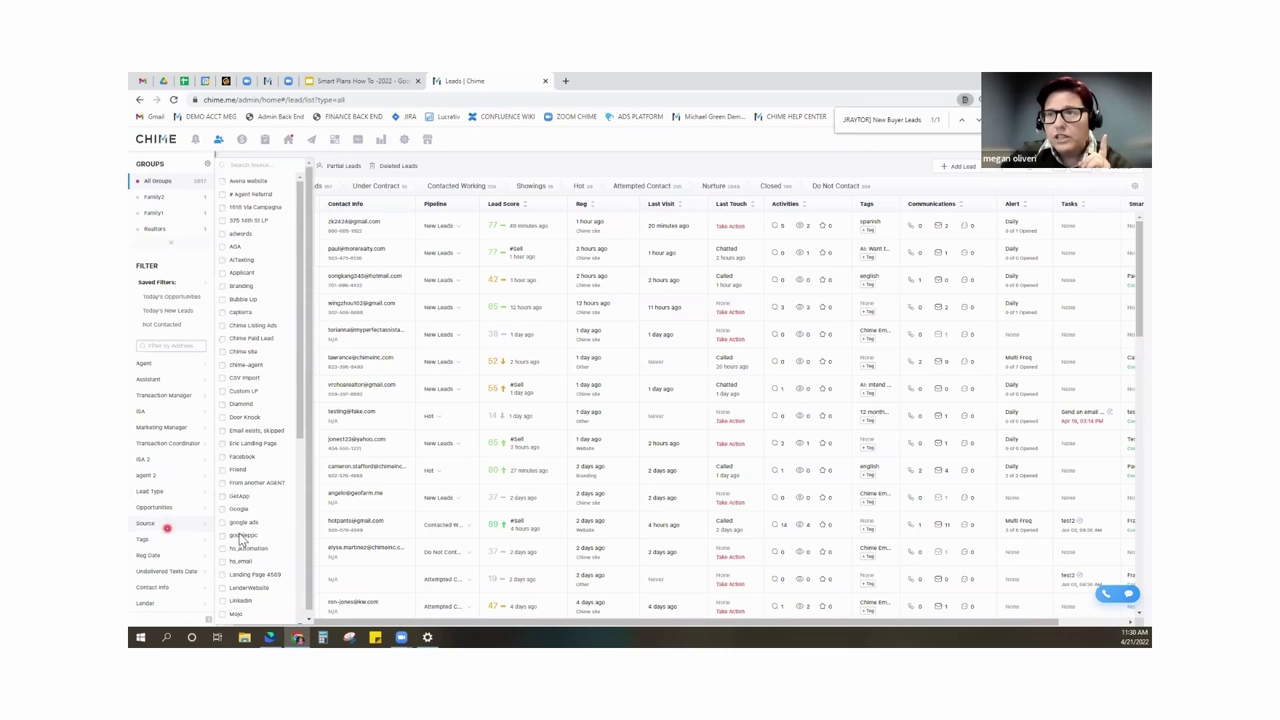
pyautogui.click(204, 528)
pyautogui.click(198, 525)
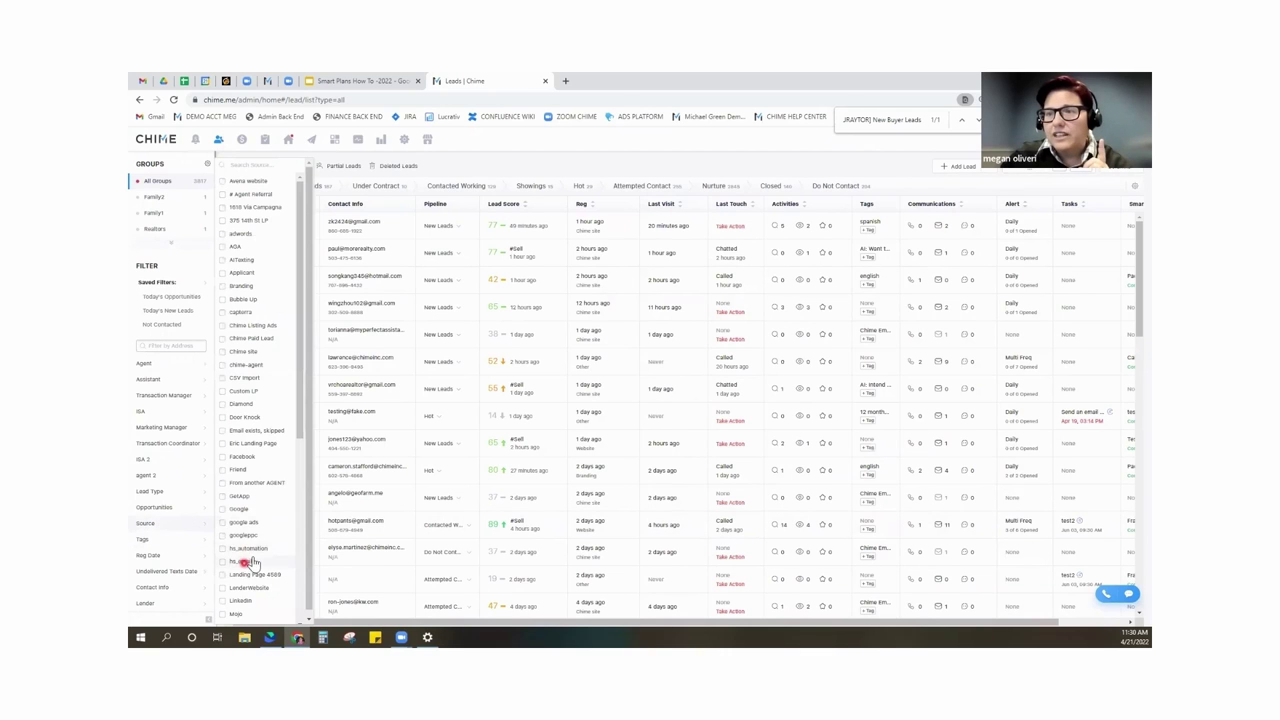
pyautogui.scroll(-3, 247, 570)
pyautogui.click(244, 606)
pyautogui.click(200, 525)
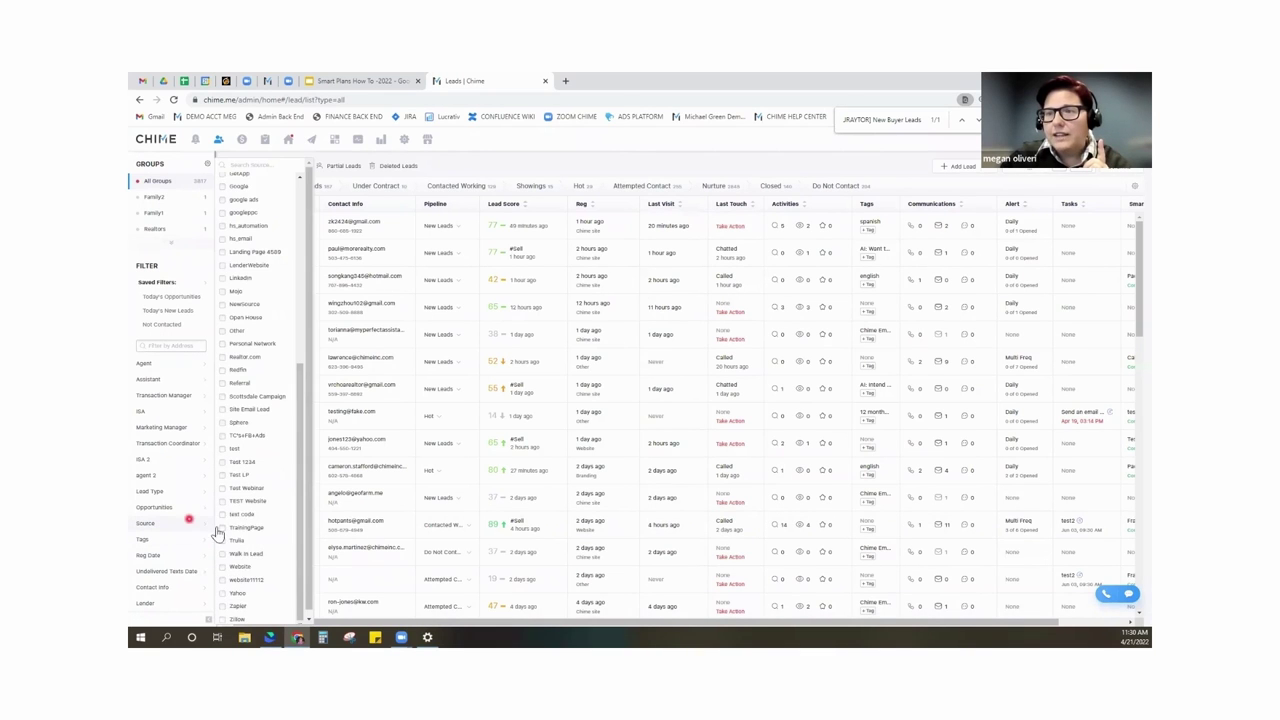
pyautogui.click(238, 620)
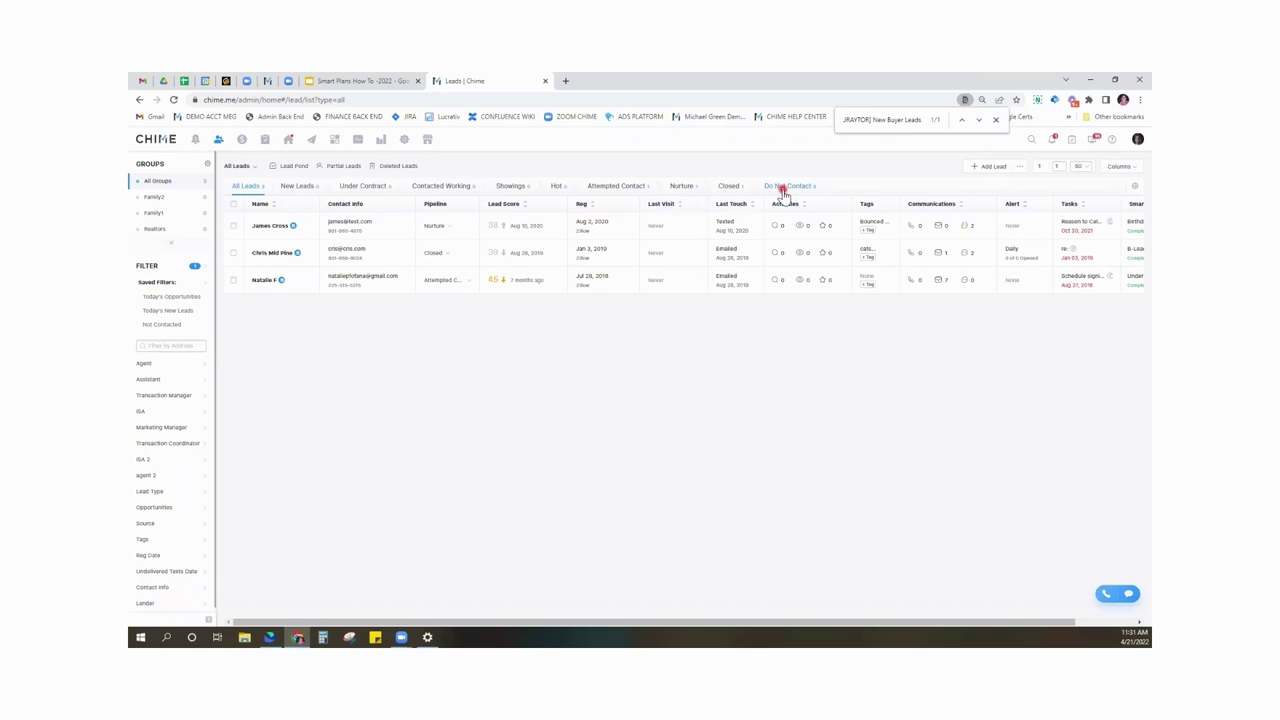
# Reset the Zillow source filter to restore the full lead list.
pyautogui.moveTo(742, 200)
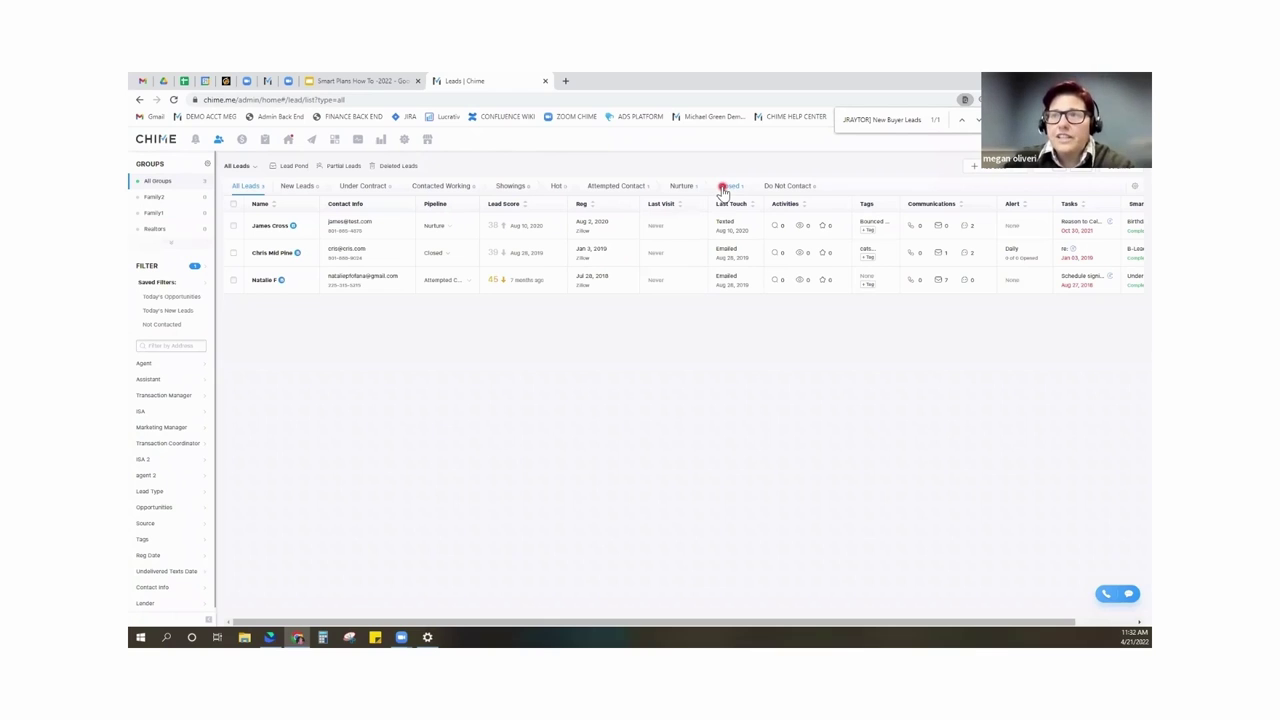
pyautogui.click(198, 268)
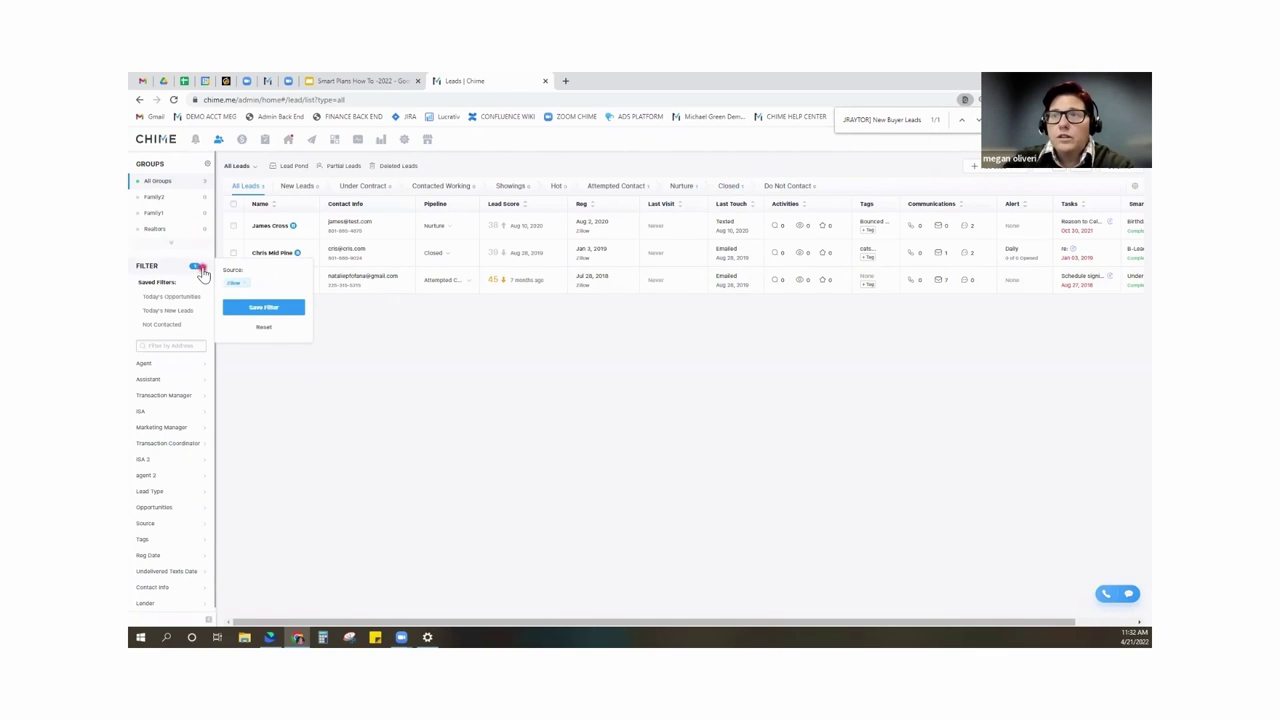
pyautogui.click(264, 328)
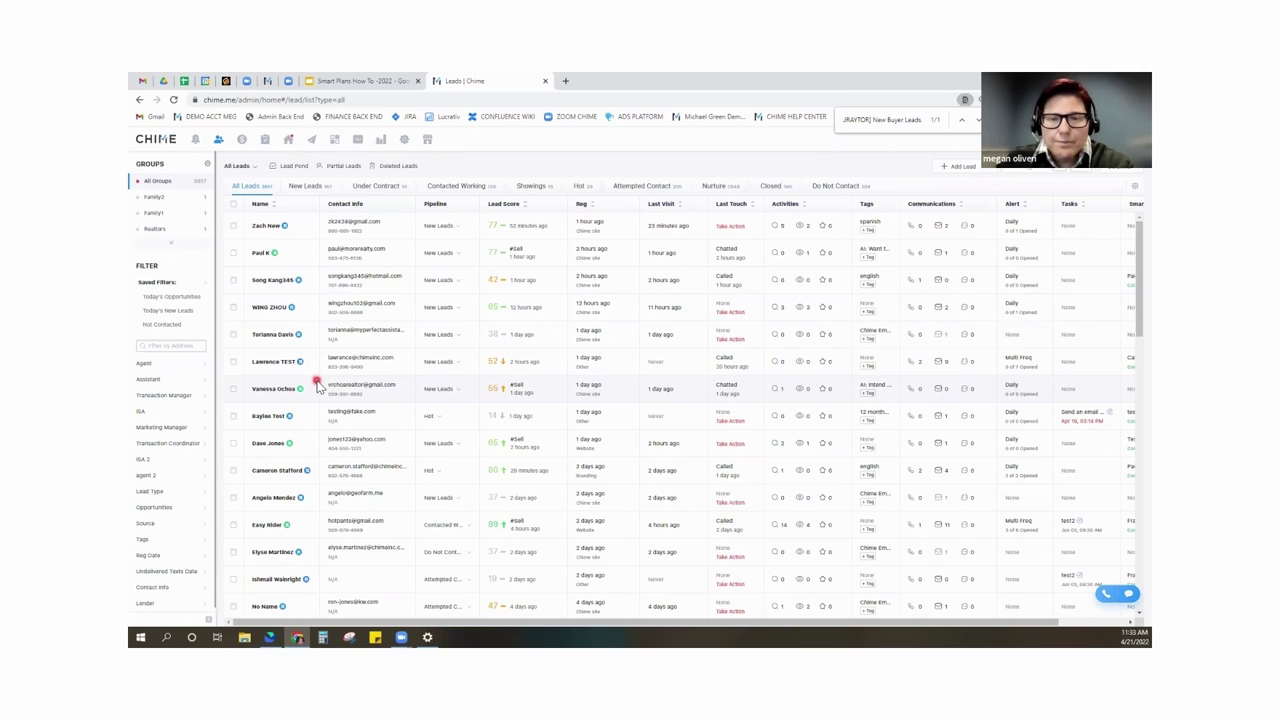
# Select all leads on the page, view the mass text form without sending anything, and clear the selection.
pyautogui.click(233, 205)
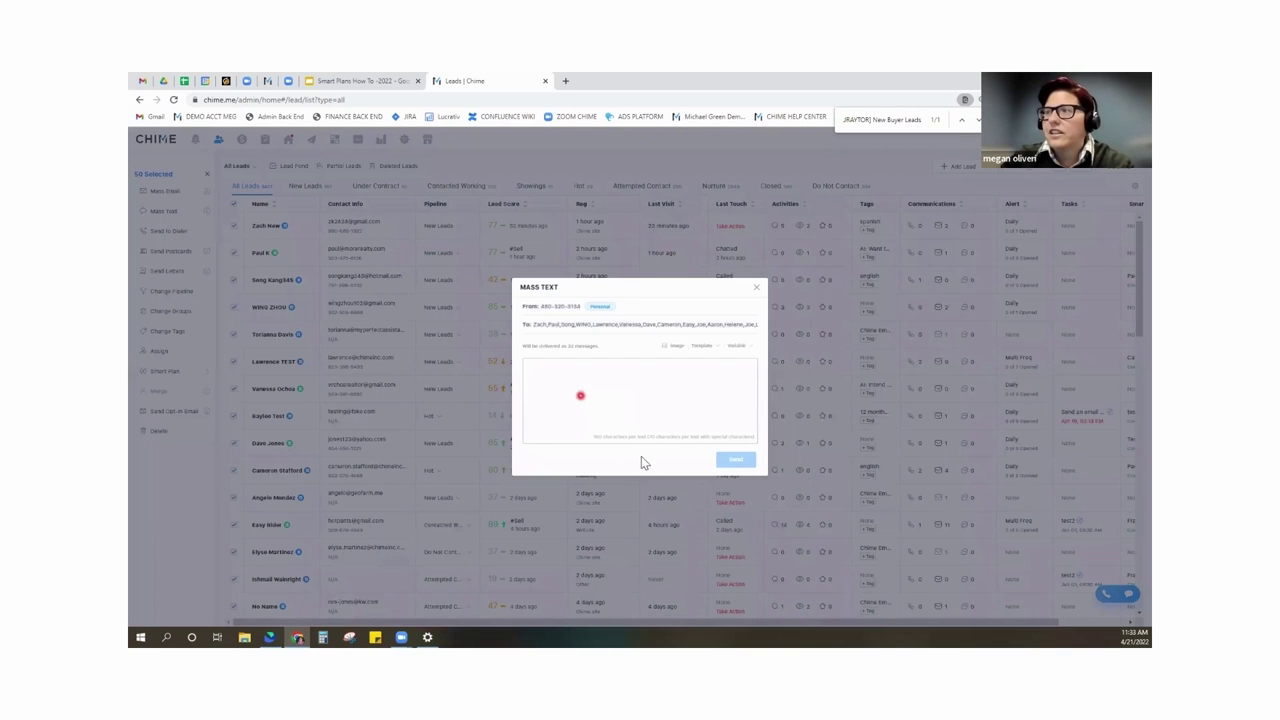
pyautogui.click(757, 287)
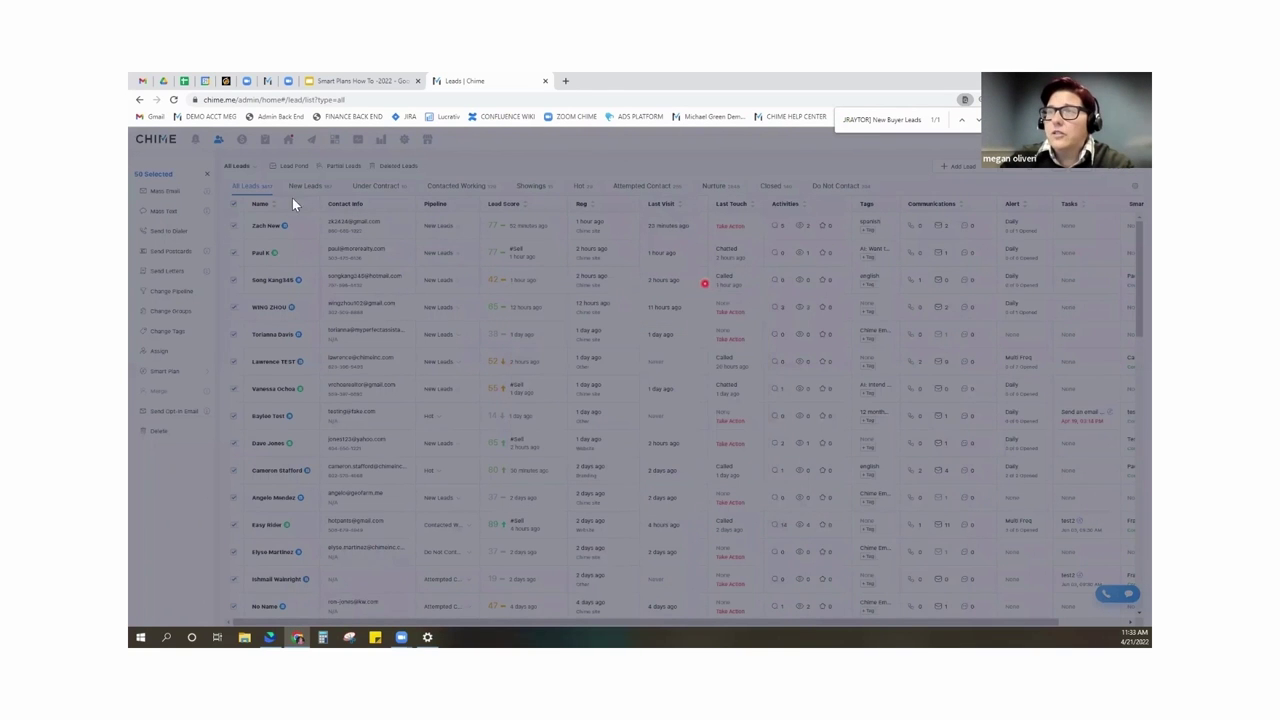
pyautogui.click(234, 203)
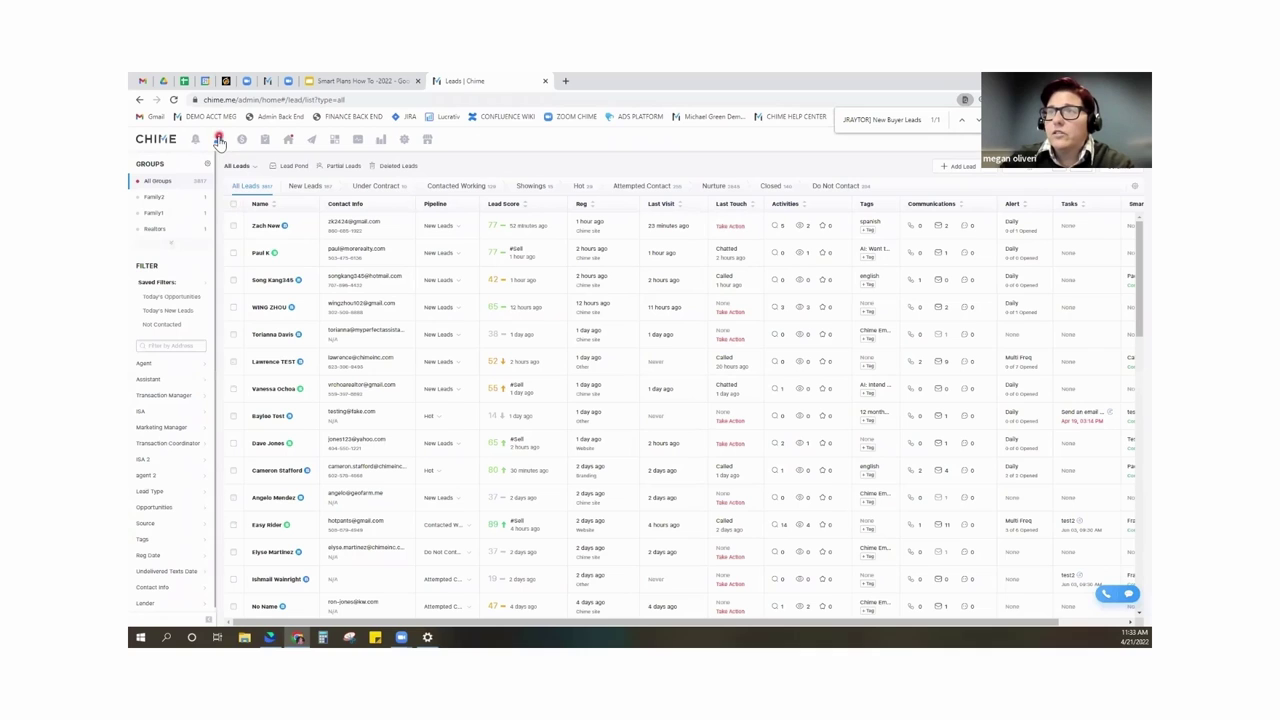
# Filter the leads by contact info to those without an email address, and reset that filter after viewing the list.
pyautogui.click(149, 541)
pyautogui.scroll(-1, 150, 545)
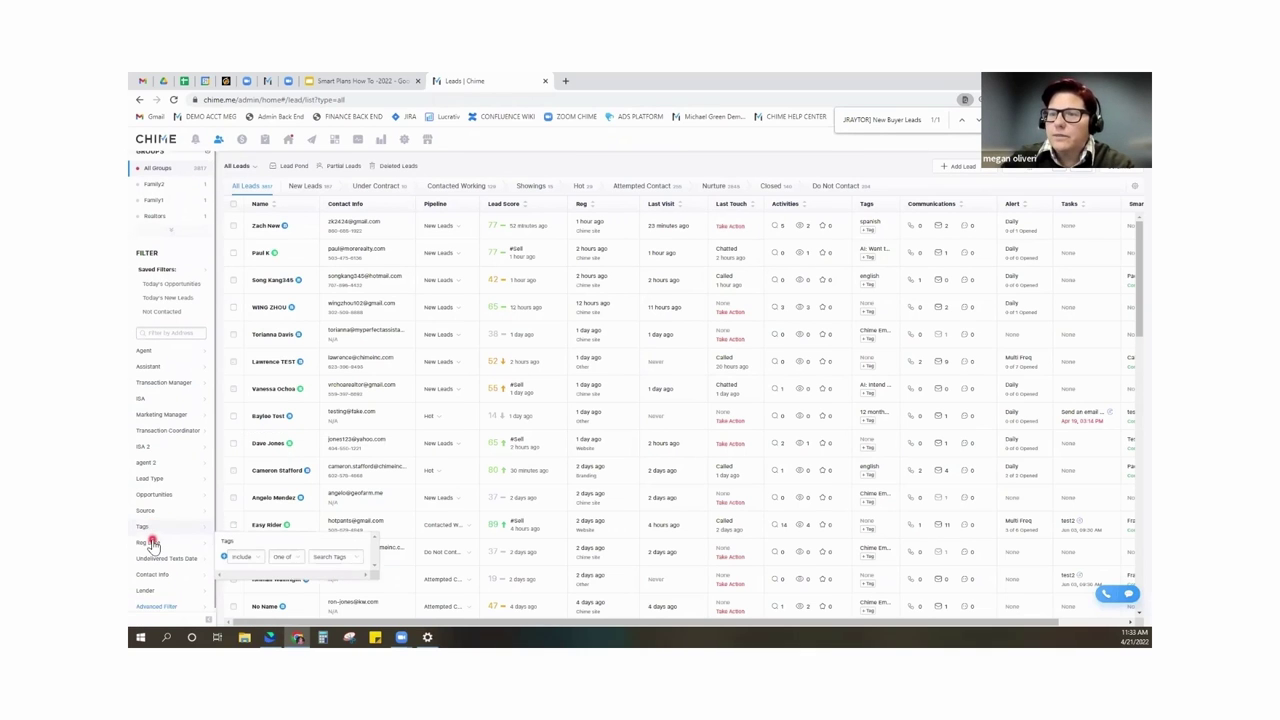
pyautogui.click(143, 573)
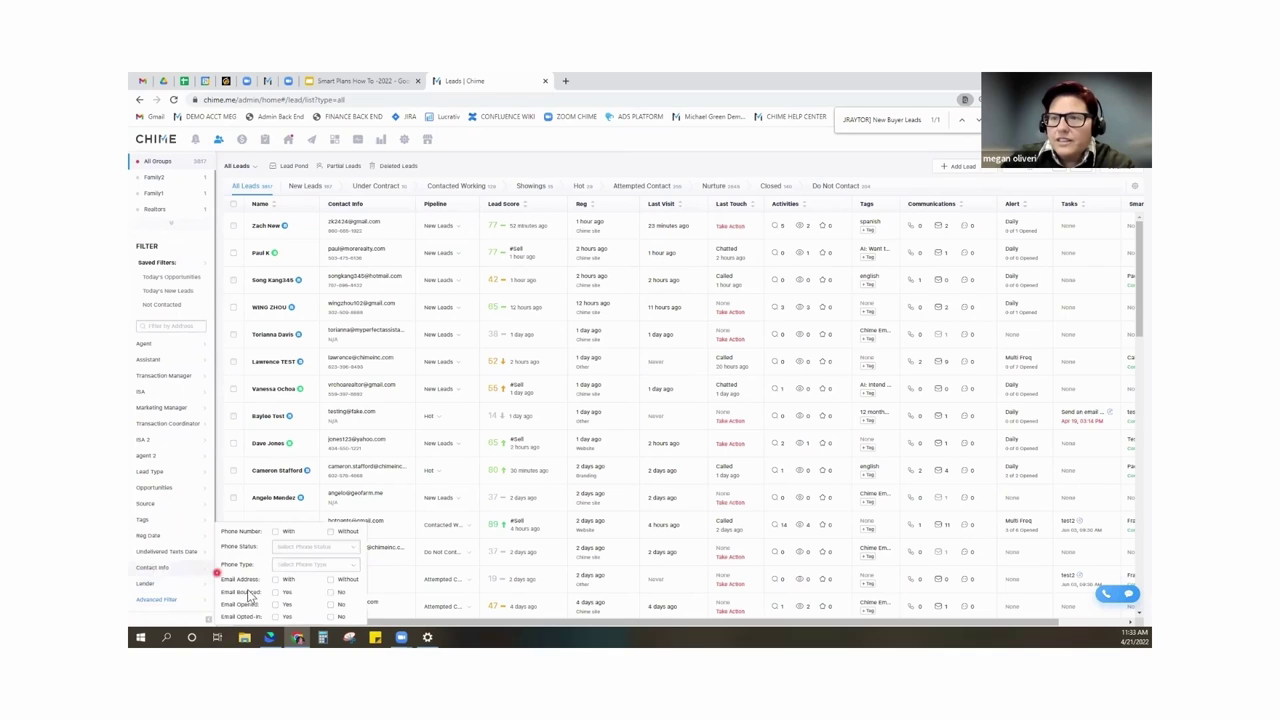
pyautogui.click(332, 585)
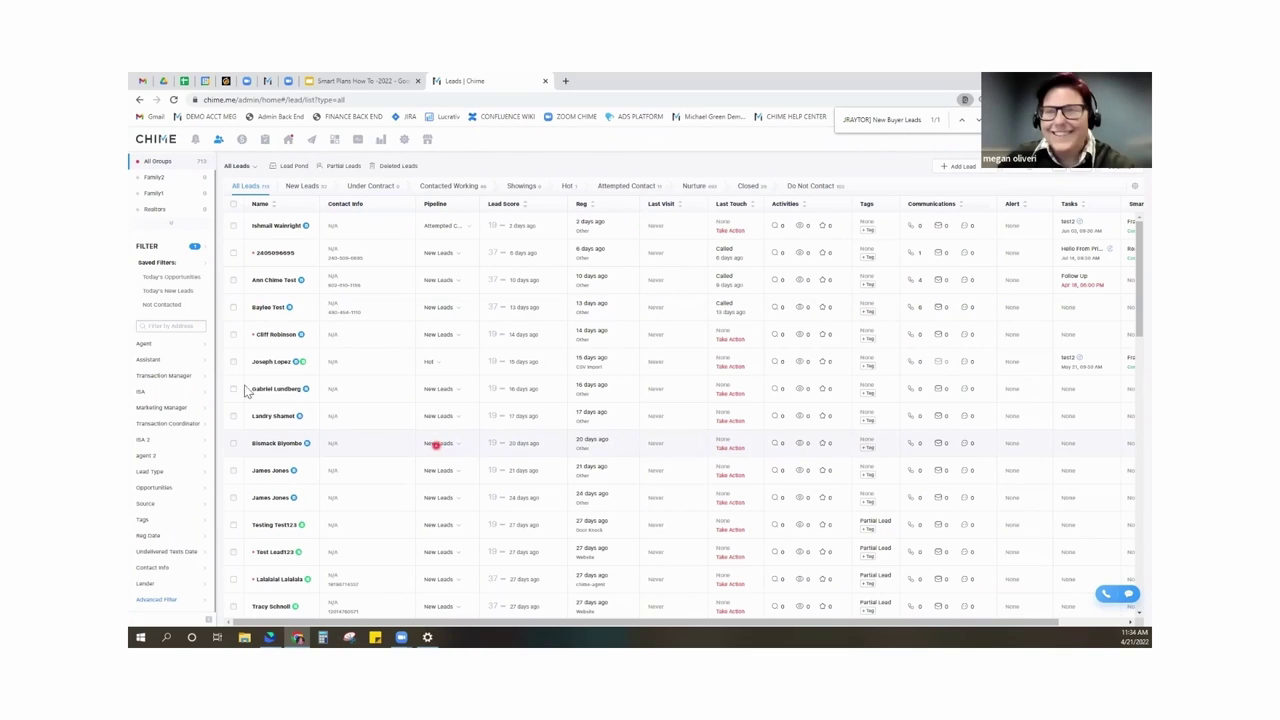
pyautogui.click(196, 247)
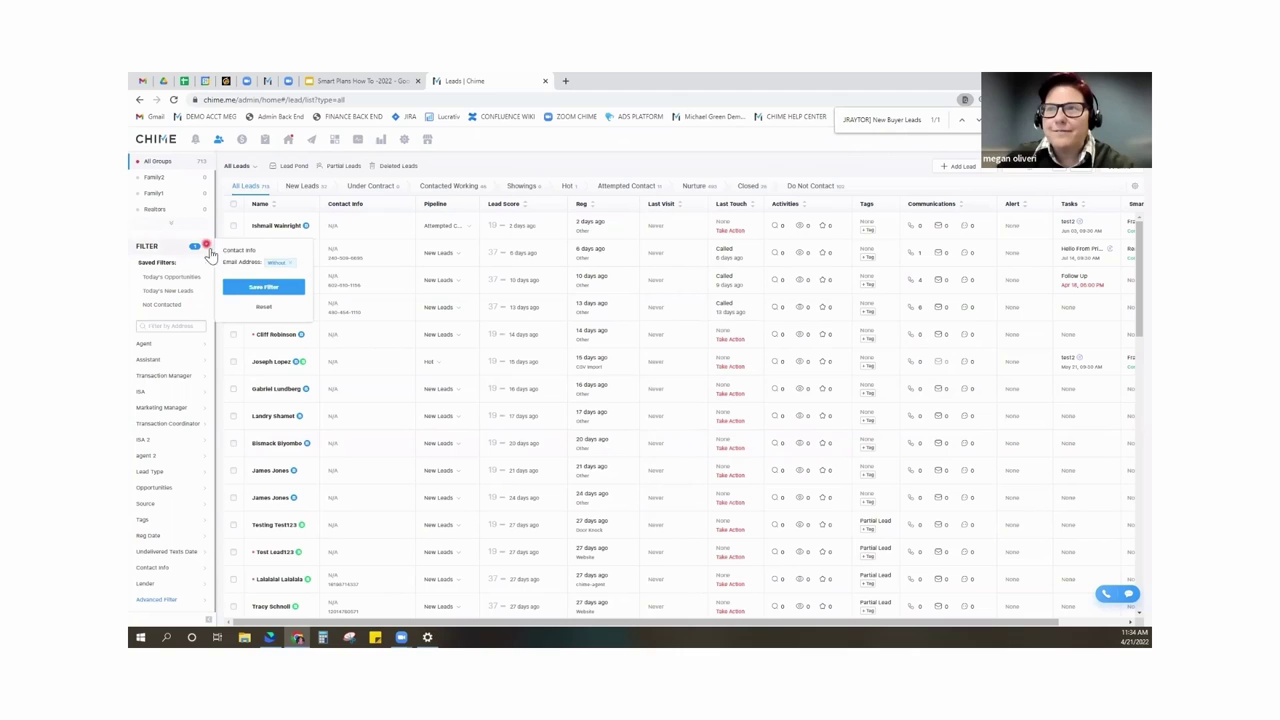
pyautogui.click(265, 308)
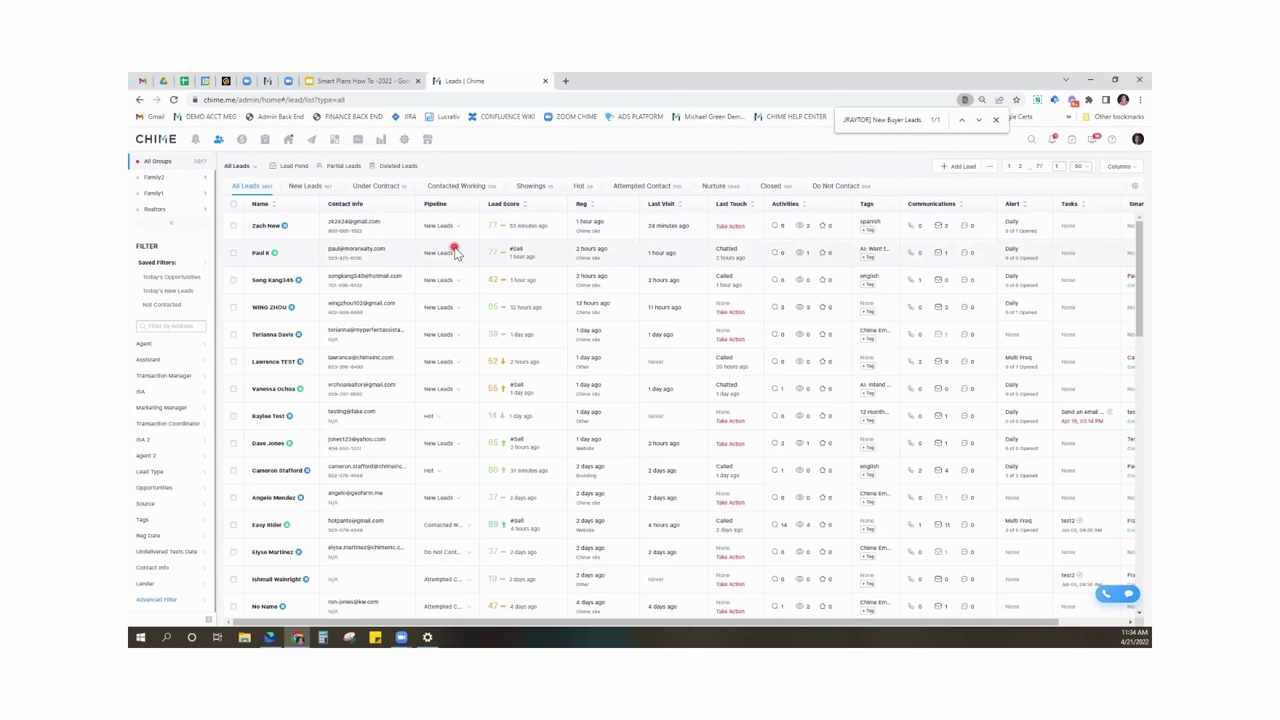